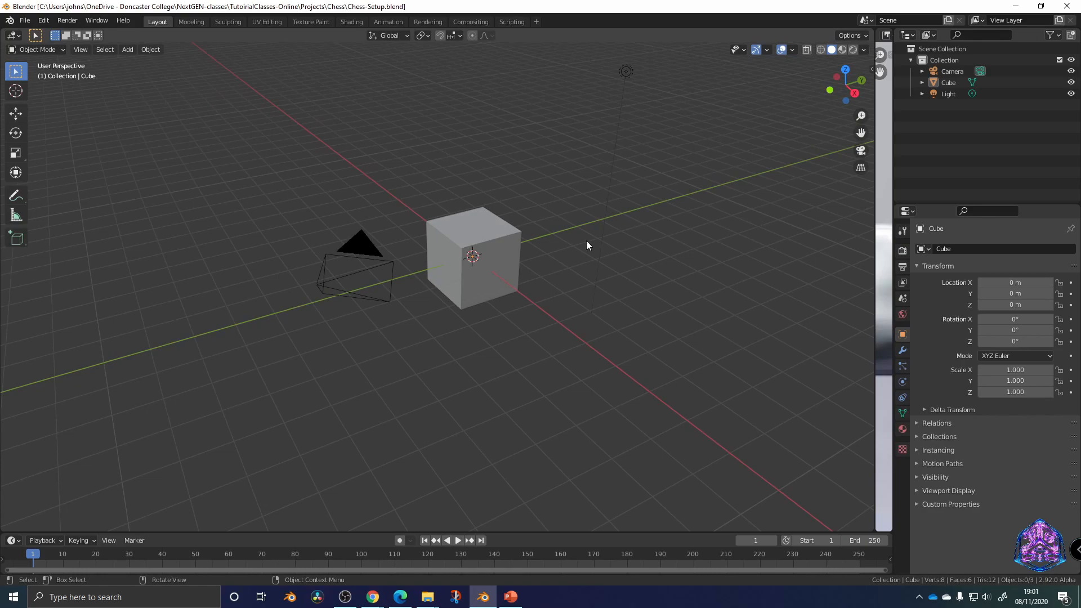
Widen the concept image editor beside the 3D viewport so the row of chess pieces can be seen
{"action": "left_click_drag", "start_coordinate": [875, 216], "coordinate": [488, 204]}
{"action": "middle_click_drag", "start_coordinate": [769, 269], "coordinate": [406, 218]}
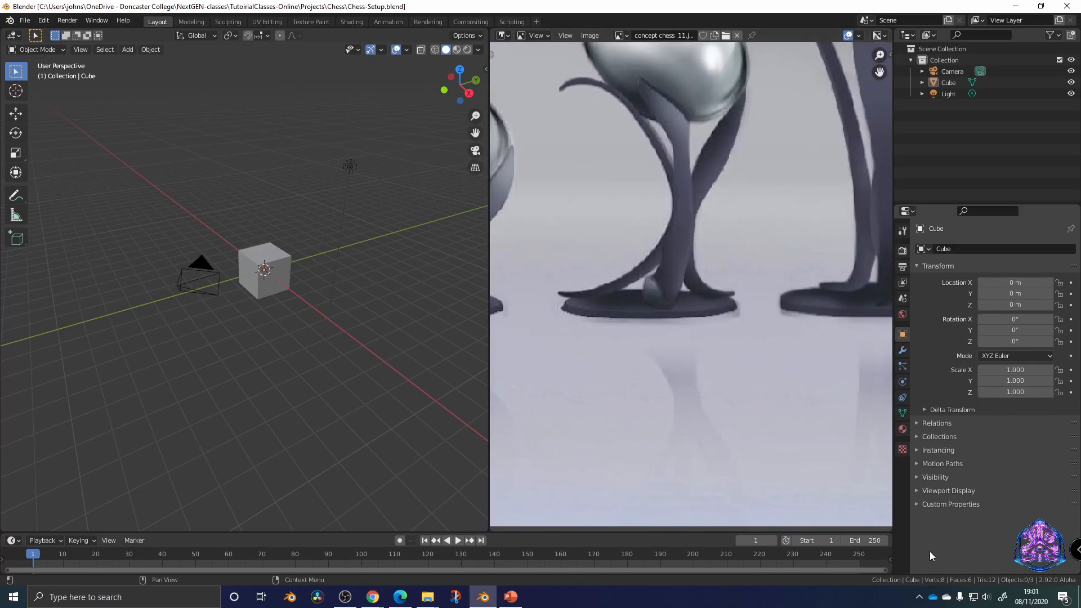
{"action": "middle_click_drag", "start_coordinate": [786, 328], "coordinate": [445, 314]}
{"action": "mouse_move", "coordinate": [793, 348]}
{"action": "middle_mouse_down"}
{"action": "mouse_move", "coordinate": [579, 343]}
{"action": "mouse_move", "coordinate": [572, 296]}
{"action": "mouse_move", "coordinate": [600, 273]}
{"action": "mouse_move", "coordinate": [755, 316]}
{"action": "mouse_move", "coordinate": [659, 332]}
{"action": "mouse_move", "coordinate": [633, 463]}
{"action": "mouse_move", "coordinate": [601, 309]}
{"action": "mouse_move", "coordinate": [689, 406]}
{"action": "middle_mouse_up"}
{"action": "scroll", "coordinate": [657, 362], "scroll_direction": "down", "scroll_amount": 5}
{"action": "scroll", "coordinate": [659, 313], "scroll_direction": "up", "scroll_amount": 3}
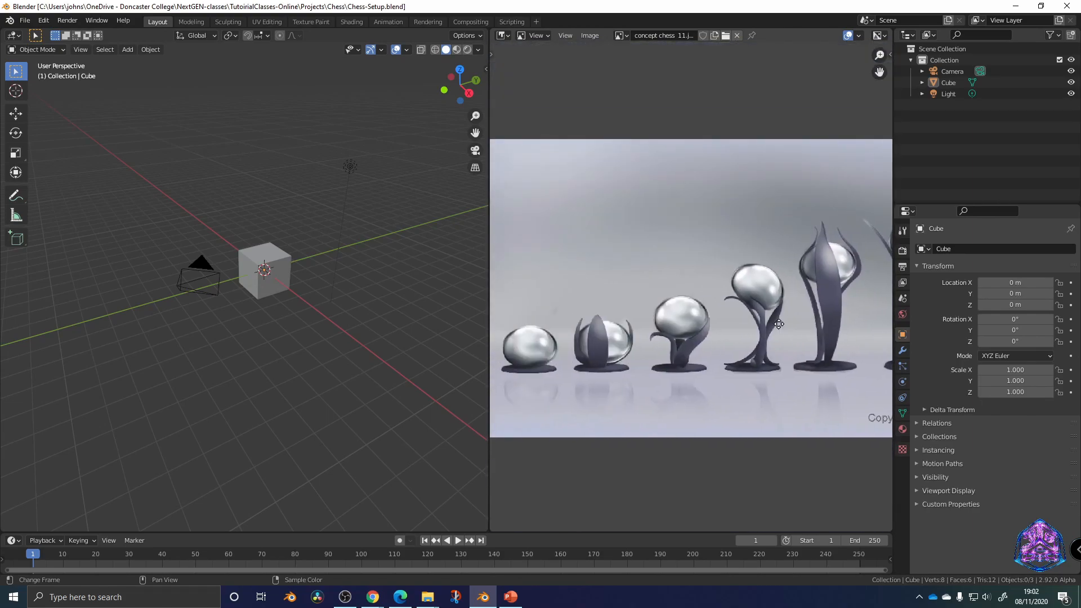
Examine the chess piece concept image, comparing the shapes of the metal balls, petals, stems and bases
{"action": "mouse_move", "coordinate": [659, 313]}
{"action": "middle_mouse_down"}
{"action": "mouse_move", "coordinate": [675, 303]}
{"action": "mouse_move", "coordinate": [575, 310]}
{"action": "mouse_move", "coordinate": [605, 312]}
{"action": "mouse_move", "coordinate": [559, 342]}
{"action": "mouse_move", "coordinate": [481, 299]}
{"action": "mouse_move", "coordinate": [646, 299]}
{"action": "middle_mouse_up"}
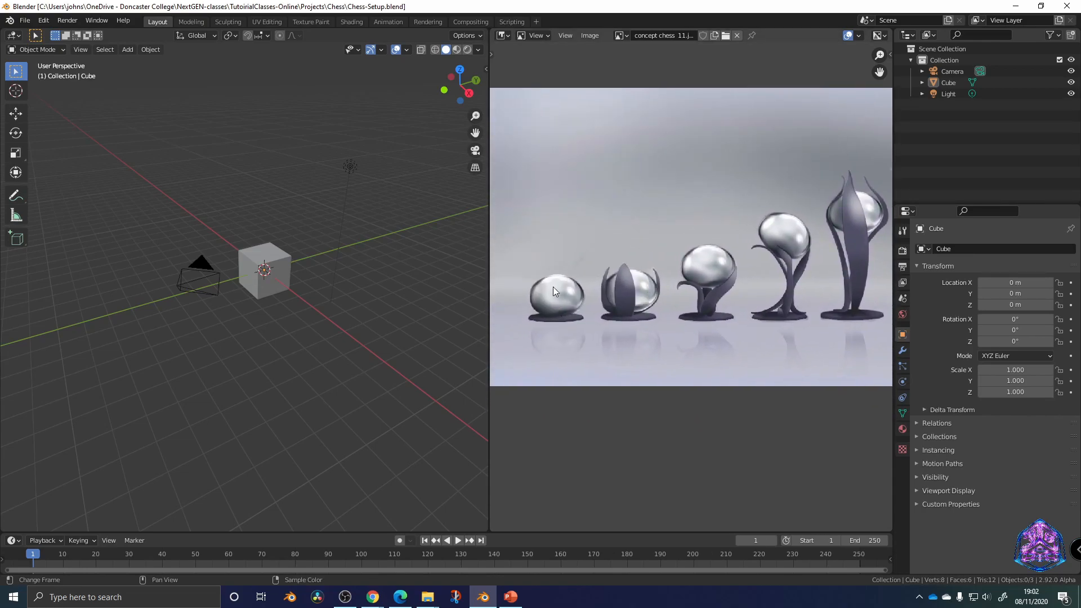
{"action": "middle_click_drag", "start_coordinate": [565, 277], "coordinate": [606, 319]}
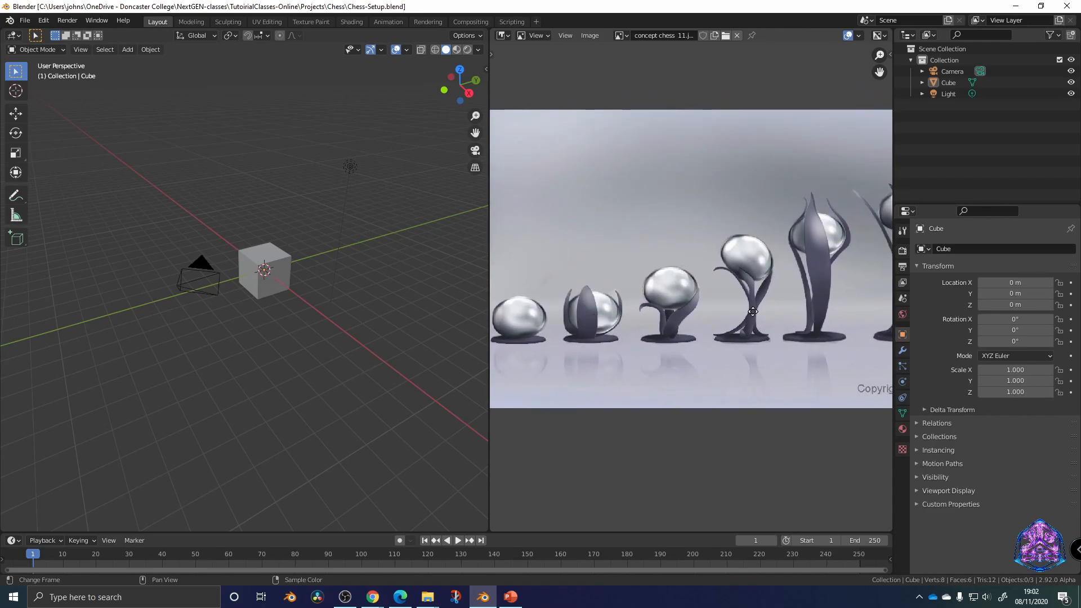
{"action": "middle_click_drag", "start_coordinate": [757, 311], "coordinate": [693, 307]}
{"action": "middle_click_drag", "start_coordinate": [752, 218], "coordinate": [709, 239]}
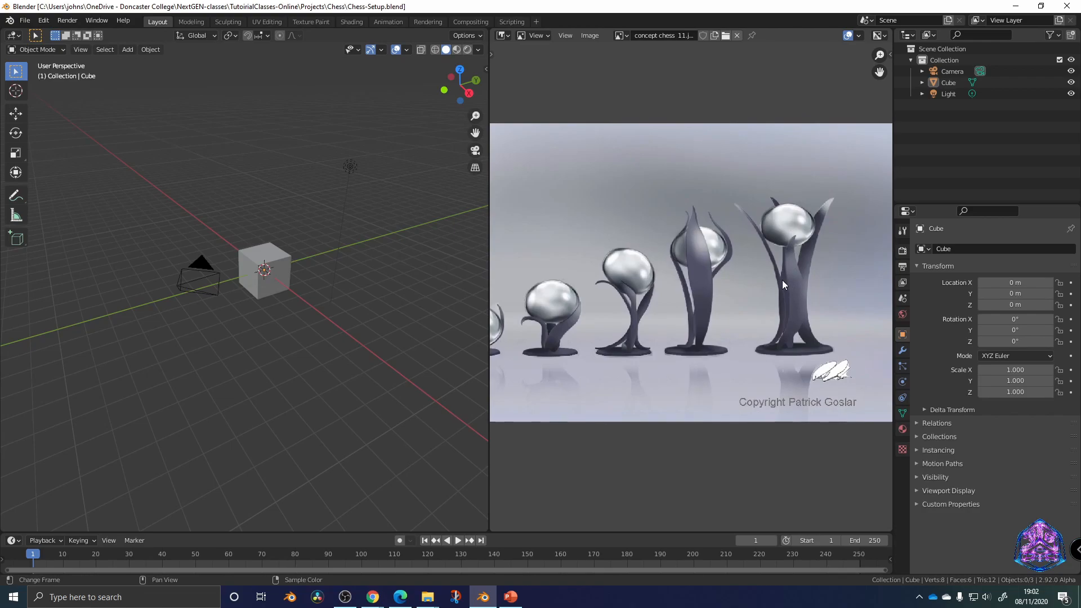
{"action": "middle_click_drag", "start_coordinate": [649, 378], "coordinate": [722, 366]}
{"action": "middle_click_drag", "start_coordinate": [675, 318], "coordinate": [768, 319]}
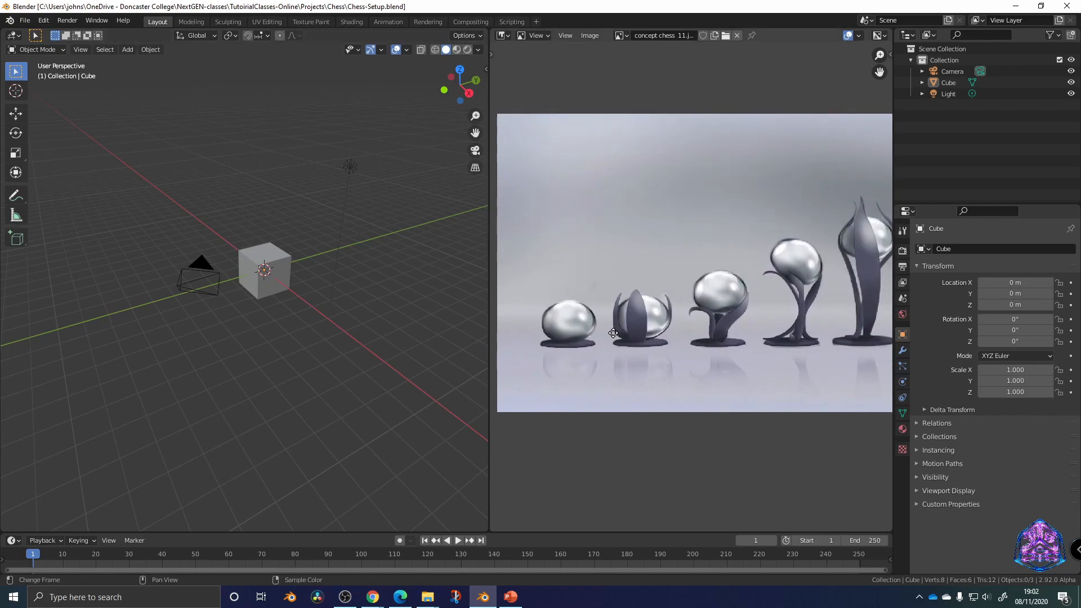
{"action": "middle_click_drag", "start_coordinate": [618, 367], "coordinate": [814, 349]}
{"action": "scroll", "coordinate": [601, 364], "scroll_direction": "up", "scroll_amount": 4}
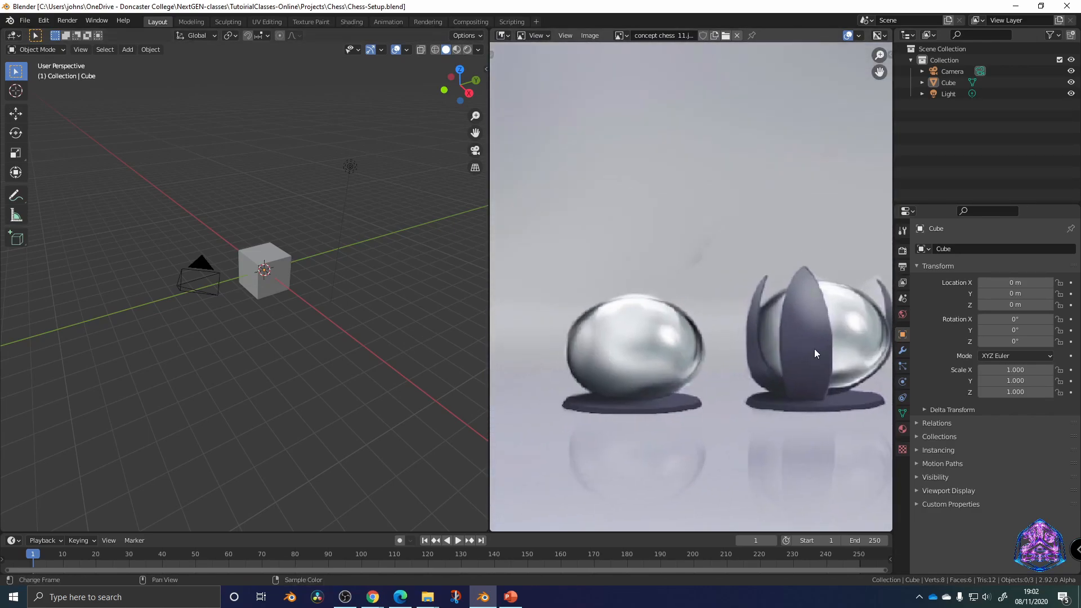
{"action": "middle_click_drag", "start_coordinate": [705, 342], "coordinate": [693, 343]}
{"action": "mouse_move", "coordinate": [789, 405]}
{"action": "middle_mouse_down"}
{"action": "mouse_move", "coordinate": [769, 410]}
{"action": "mouse_move", "coordinate": [783, 404]}
{"action": "middle_mouse_up"}
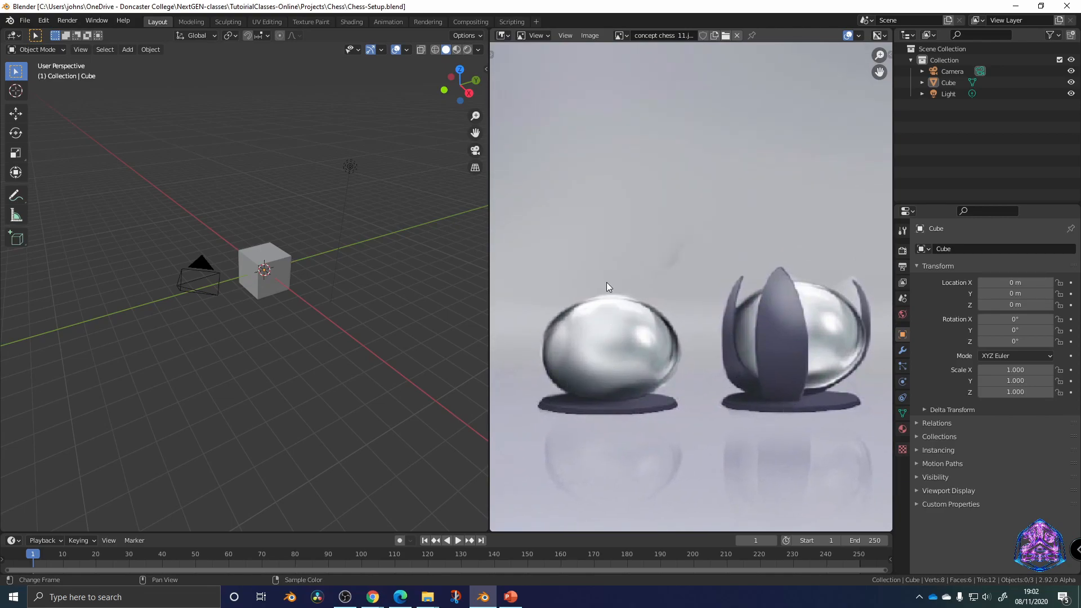
{"action": "middle_click_drag", "start_coordinate": [643, 391], "coordinate": [614, 391]}
{"action": "scroll", "coordinate": [693, 363], "scroll_direction": "down", "scroll_amount": 2}
{"action": "middle_click_drag", "start_coordinate": [752, 355], "coordinate": [715, 365]}
{"action": "middle_click_drag", "start_coordinate": [790, 345], "coordinate": [569, 410]}
{"action": "middle_click_drag", "start_coordinate": [696, 319], "coordinate": [732, 316]}
Enlarge the 3D viewport by narrowing the concept image editor
{"action": "middle_click_drag", "start_coordinate": [309, 316], "coordinate": [437, 271]}
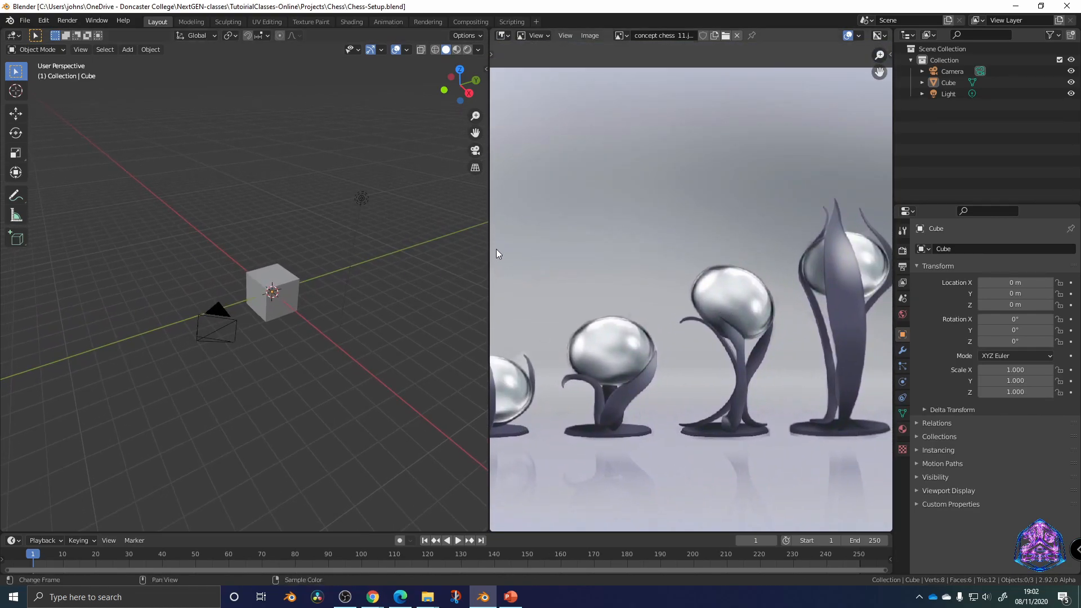
{"action": "left_click_drag", "start_coordinate": [490, 247], "coordinate": [594, 248]}
{"action": "middle_click_drag", "start_coordinate": [400, 320], "coordinate": [378, 250]}
Enter Edit Mode on the default cube and subdivide the whole mesh once
{"action": "key", "text": "Tab"}
{"action": "scroll", "coordinate": [383, 355], "scroll_direction": "up", "scroll_amount": 4}
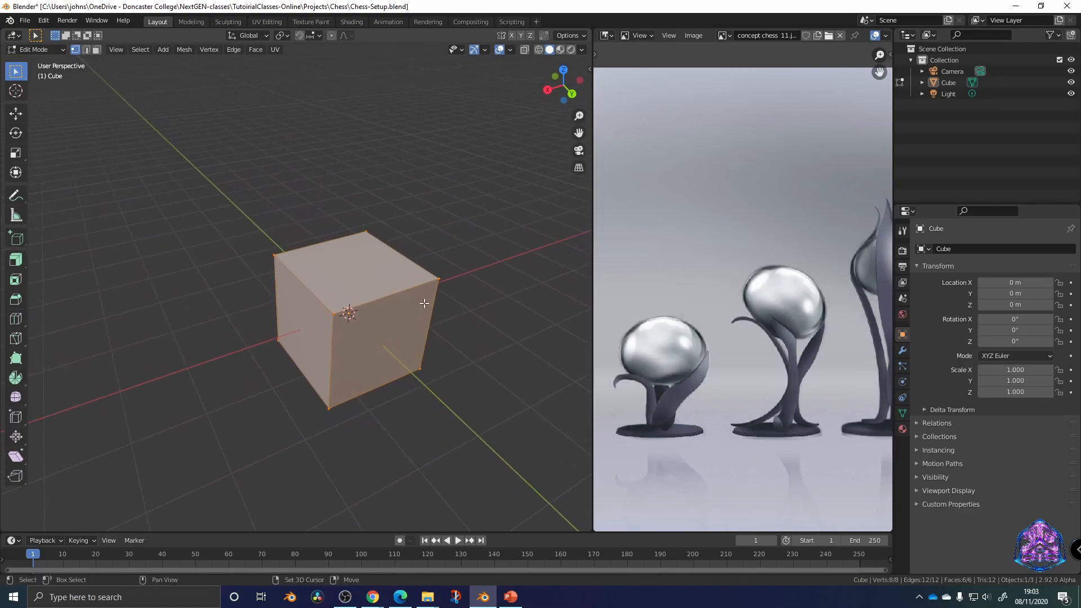
{"action": "right_click", "coordinate": [377, 250]}
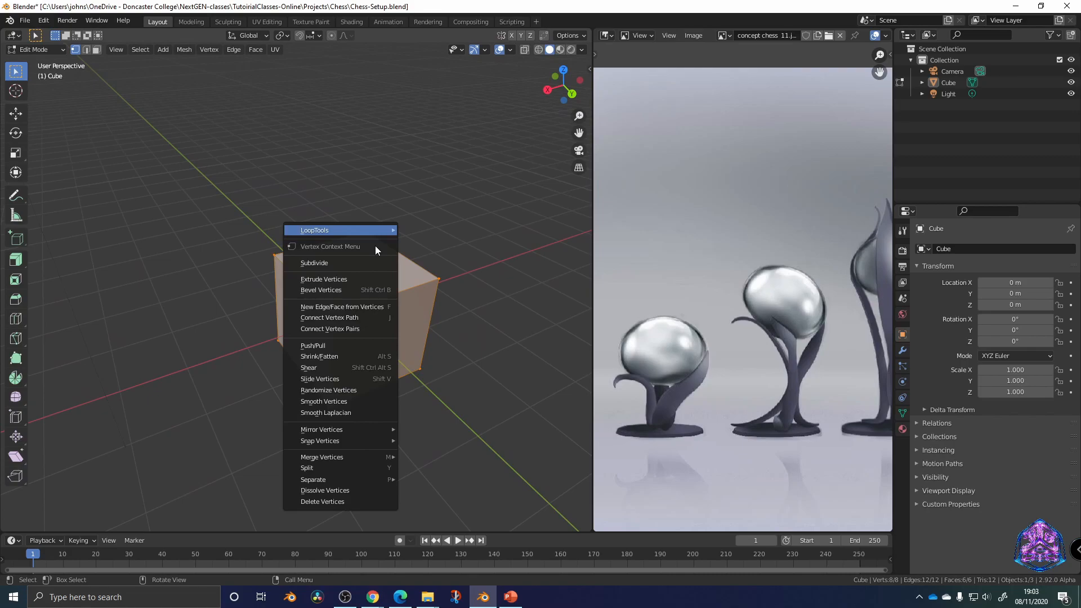
{"action": "left_click", "coordinate": [314, 263]}
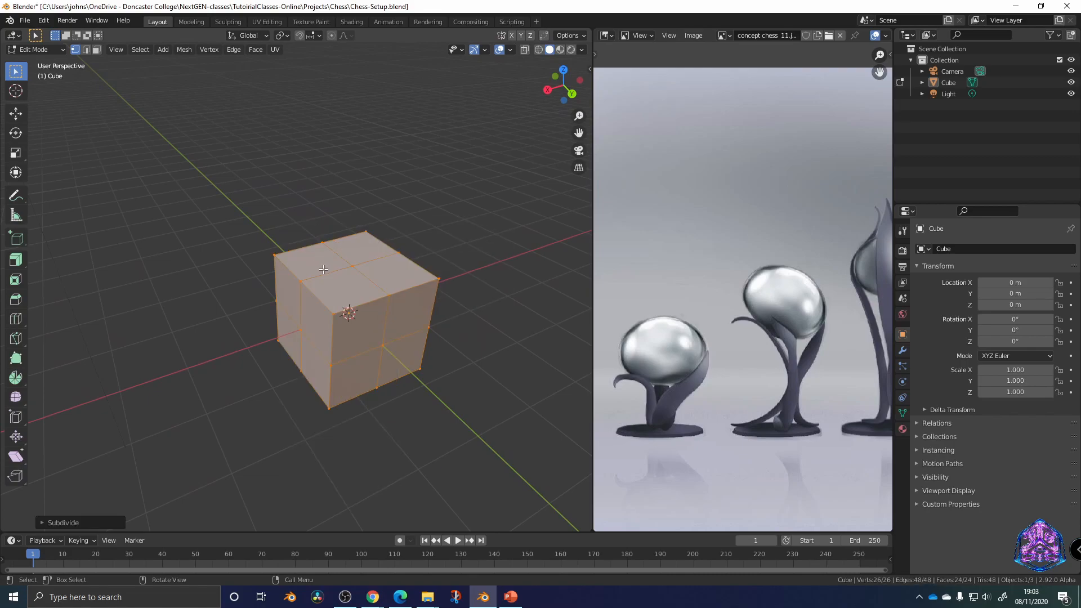
{"action": "middle_click_drag", "start_coordinate": [241, 295], "coordinate": [304, 386]}
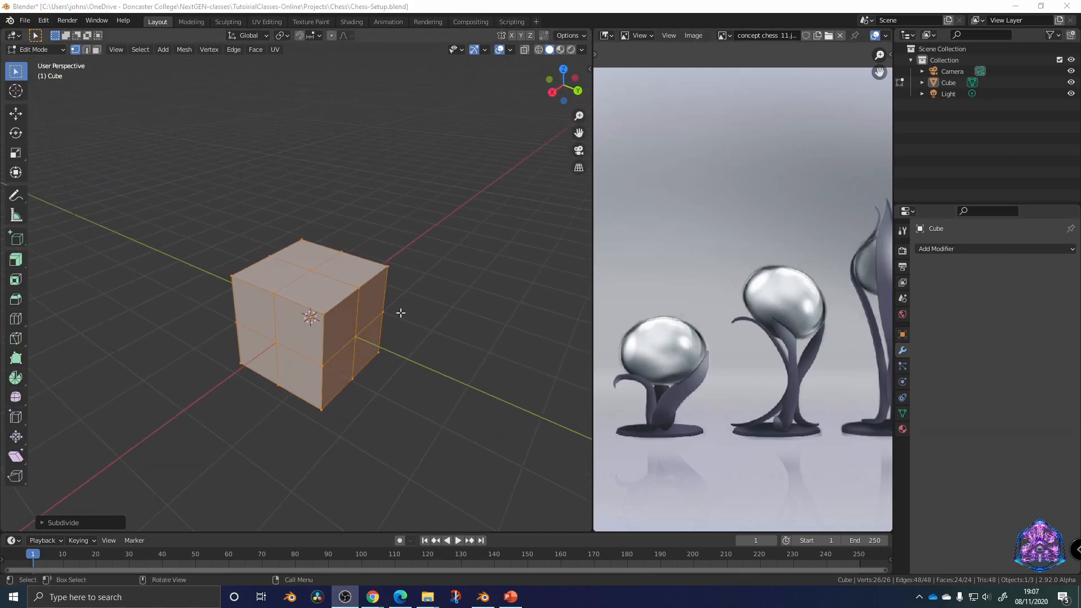
Add a Subdivision Surface modifier to the cube
{"action": "middle_click_drag", "start_coordinate": [398, 309], "coordinate": [364, 217]}
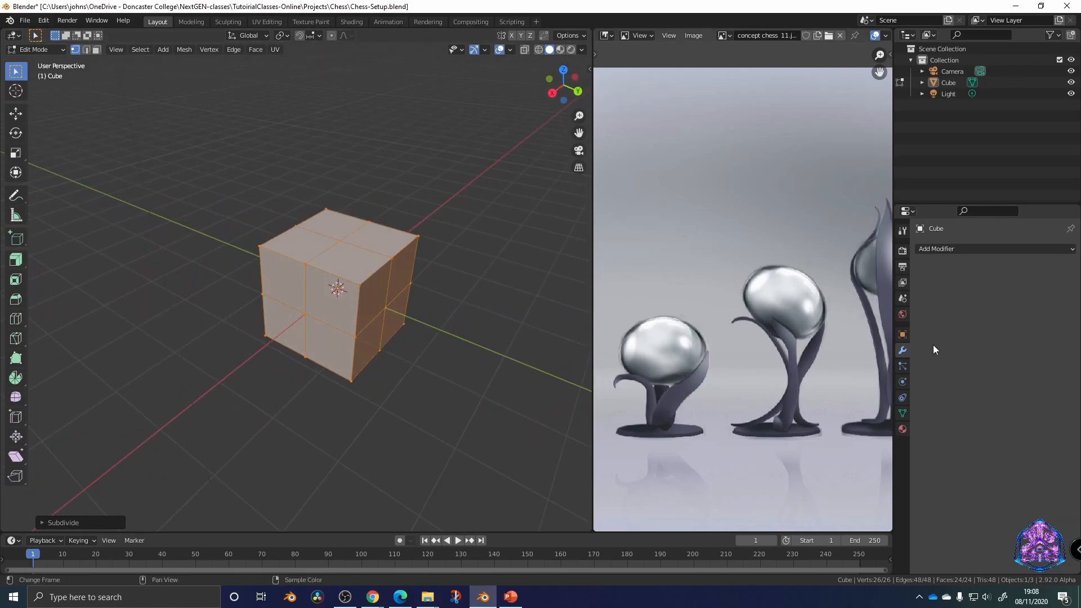
{"action": "left_click", "coordinate": [954, 249]}
{"action": "left_click", "coordinate": [854, 442]}
{"action": "middle_click_drag", "start_coordinate": [546, 403], "coordinate": [392, 256]}
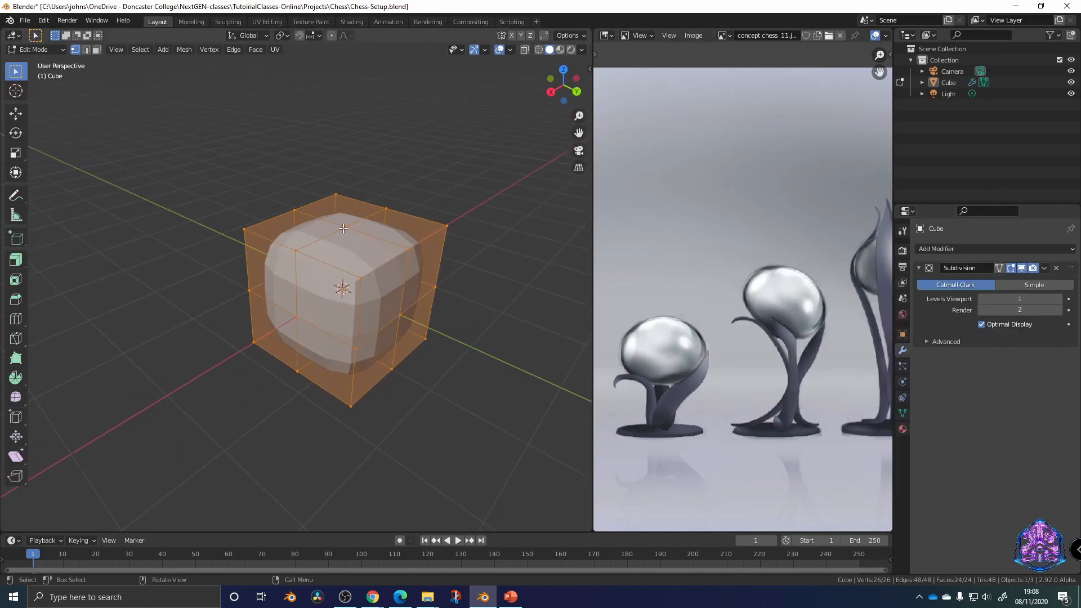
Select the centre vertex of each of the cube's six sides and scale them outward to round the shape into a ball
{"action": "key", "text": "alt+a"}
{"action": "left_click", "coordinate": [342, 225]}
{"action": "middle_click_drag", "start_coordinate": [415, 327], "coordinate": [242, 294]}
{"action": "left_click", "coordinate": [320, 308], "text": "shift"}
{"action": "left_click", "coordinate": [298, 261], "text": "shift"}
{"action": "middle_click_drag", "start_coordinate": [350, 338], "coordinate": [330, 256]}
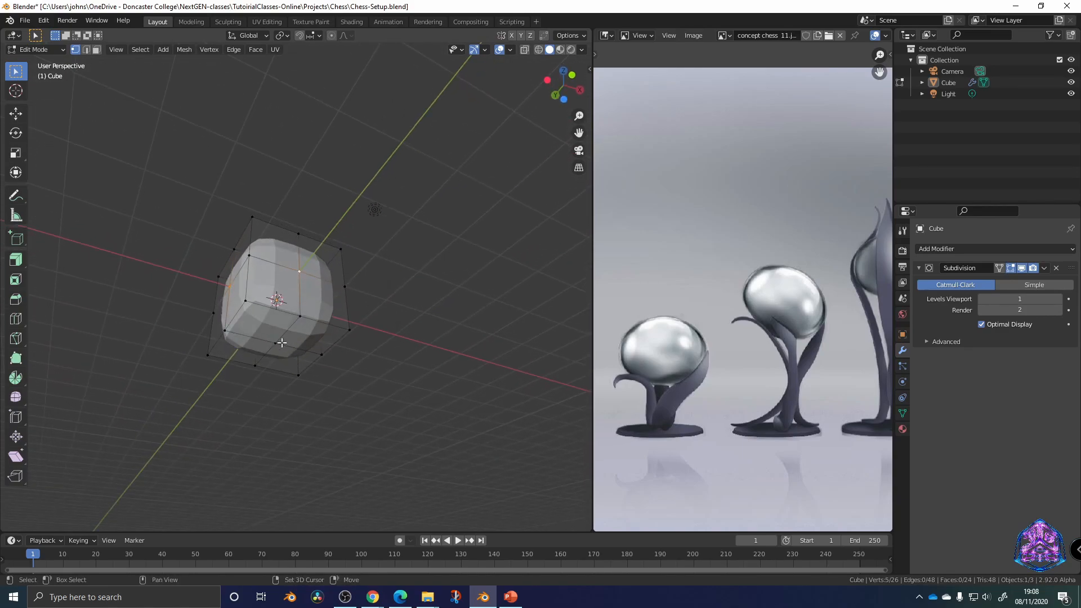
{"action": "middle_click_drag", "start_coordinate": [287, 352], "coordinate": [509, 345]}
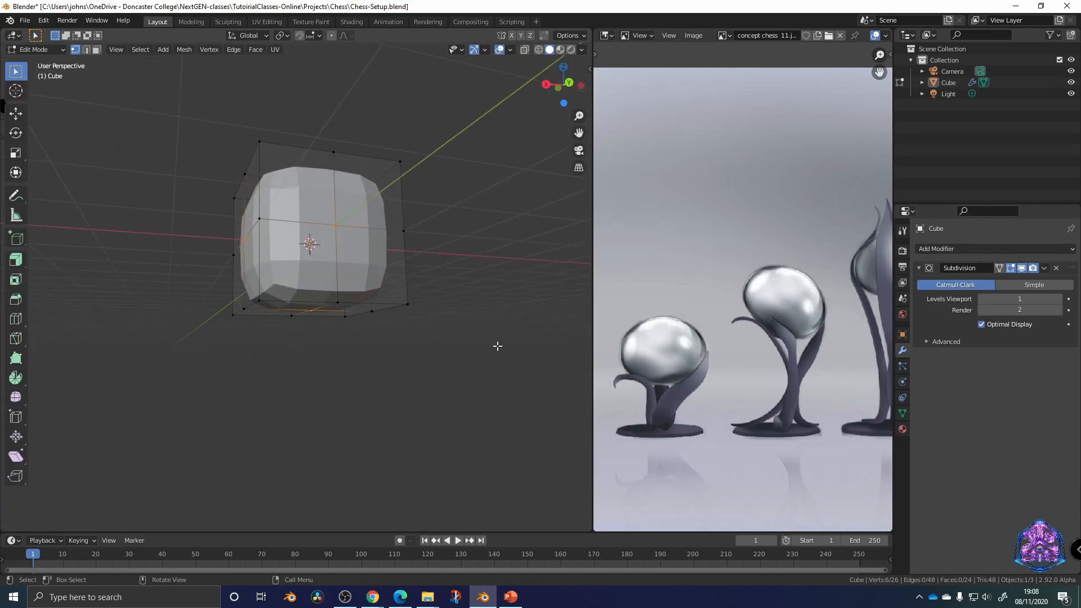
{"action": "key", "text": "s"}
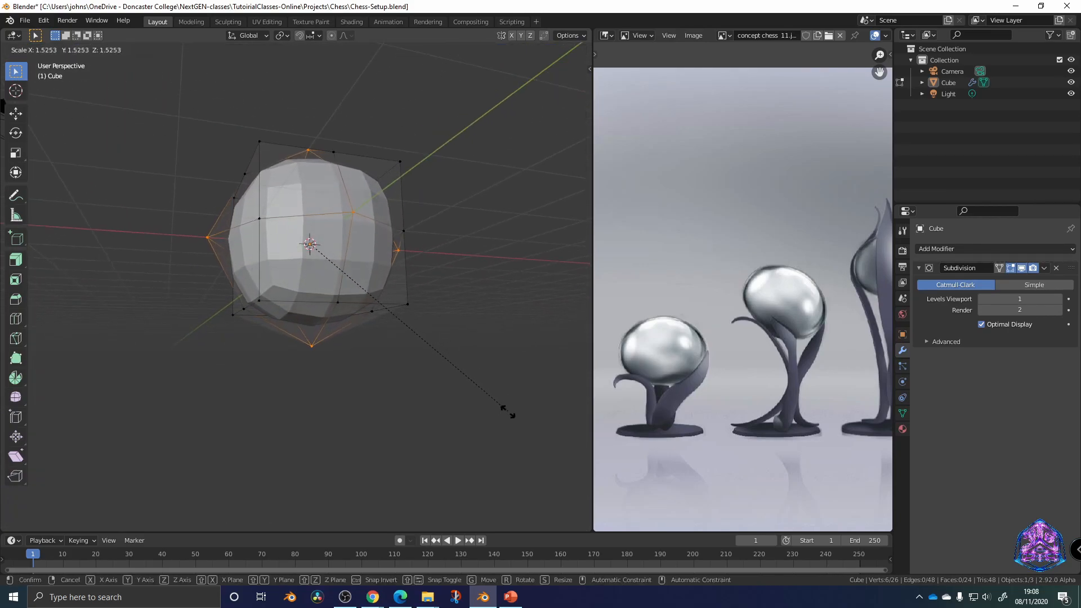
{"action": "left_click", "coordinate": [520, 445]}
View the ball from the back in orthographic view and set the Subdivision modifier's viewport levels to 2
{"action": "middle_click_drag", "start_coordinate": [519, 440], "coordinate": [466, 272]}
{"action": "left_click", "coordinate": [549, 89]}
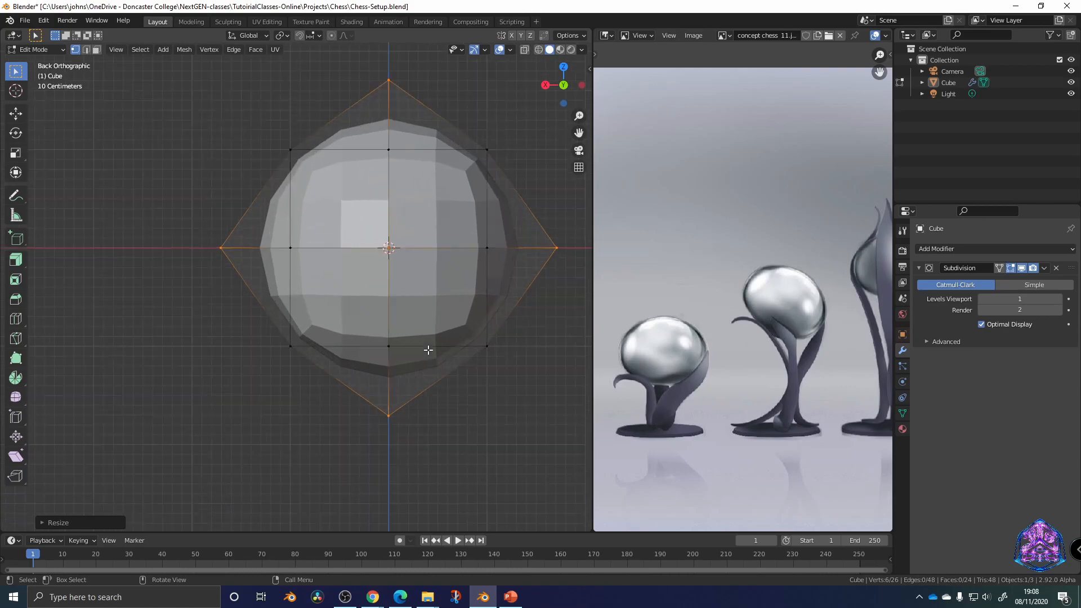
{"action": "left_click", "coordinate": [1061, 299]}
{"action": "middle_click_drag", "start_coordinate": [345, 249], "coordinate": [394, 236], "text": "shift"}
Return to Object Mode and shade the selected ball smooth
{"action": "right_click", "coordinate": [393, 238]}
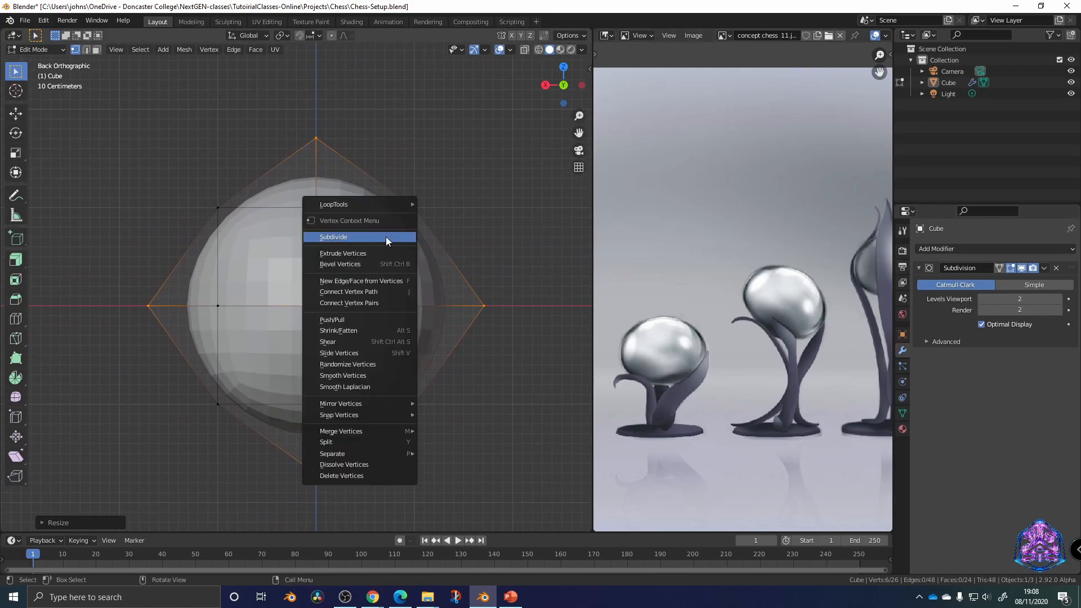
{"action": "key", "text": "Tab"}
{"action": "right_click", "coordinate": [264, 240]}
{"action": "key", "text": "Escape"}
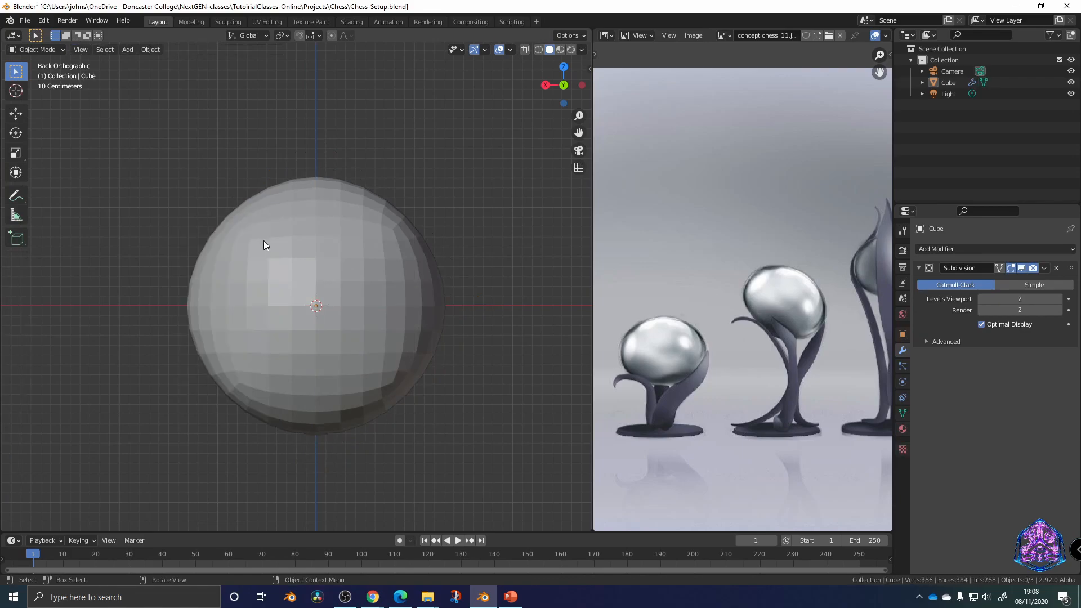
{"action": "left_click", "coordinate": [397, 248]}
{"action": "right_click", "coordinate": [397, 249]}
{"action": "left_click", "coordinate": [394, 249]}
Set the viewport lighting to MatCap and choose the shiny metallic sphere material with a bright ring highlight
{"action": "middle_click_drag", "start_coordinate": [441, 236], "coordinate": [429, 259]}
{"action": "scroll", "coordinate": [444, 301], "scroll_direction": "down", "scroll_amount": 2}
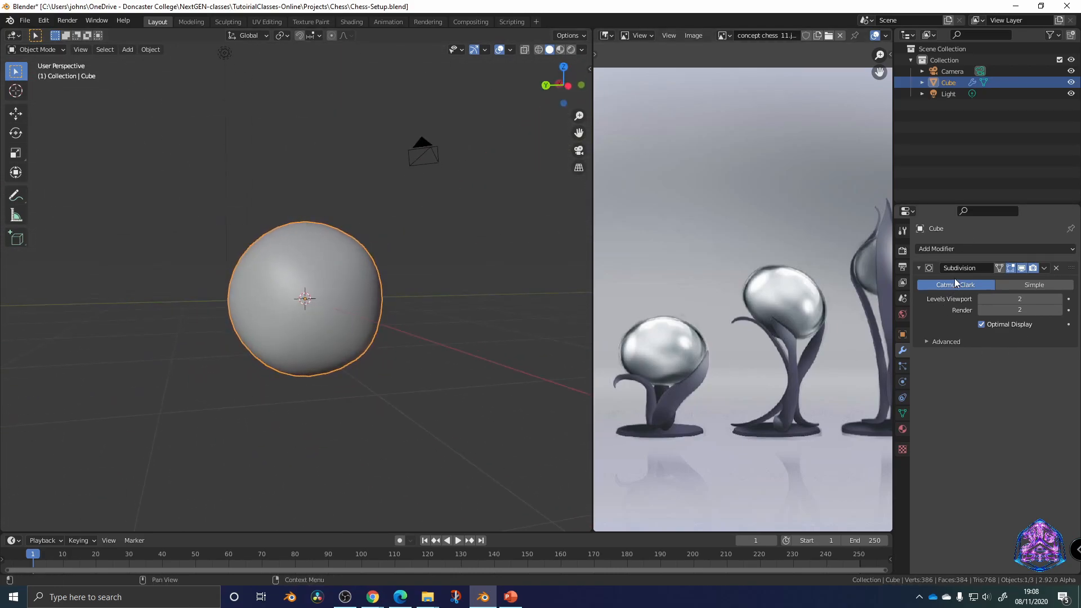
{"action": "middle_click_drag", "start_coordinate": [255, 251], "coordinate": [334, 252]}
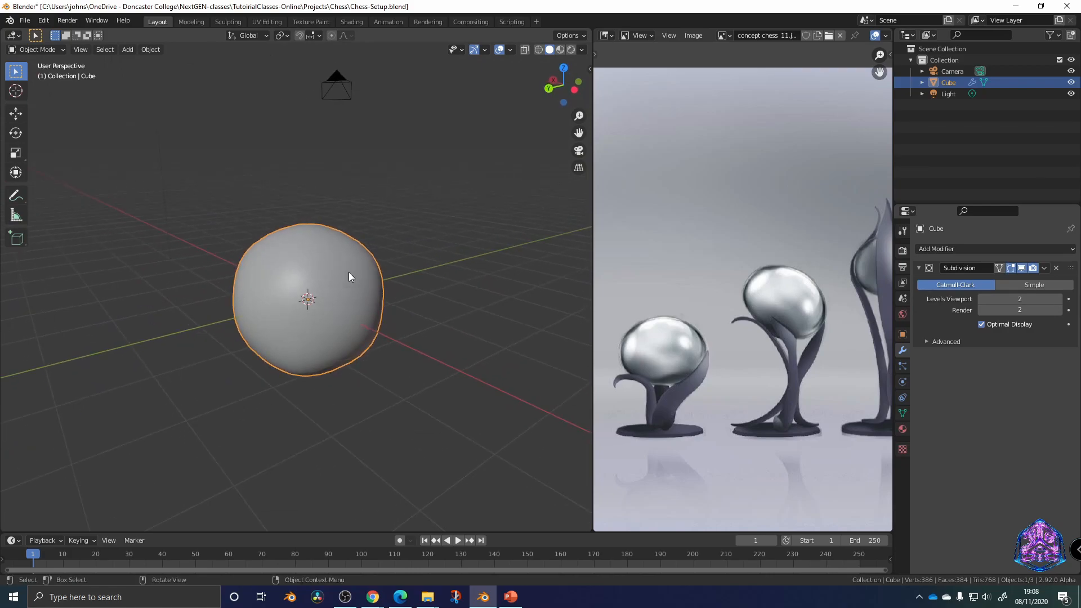
{"action": "left_click", "coordinate": [582, 49]}
{"action": "left_click", "coordinate": [575, 119]}
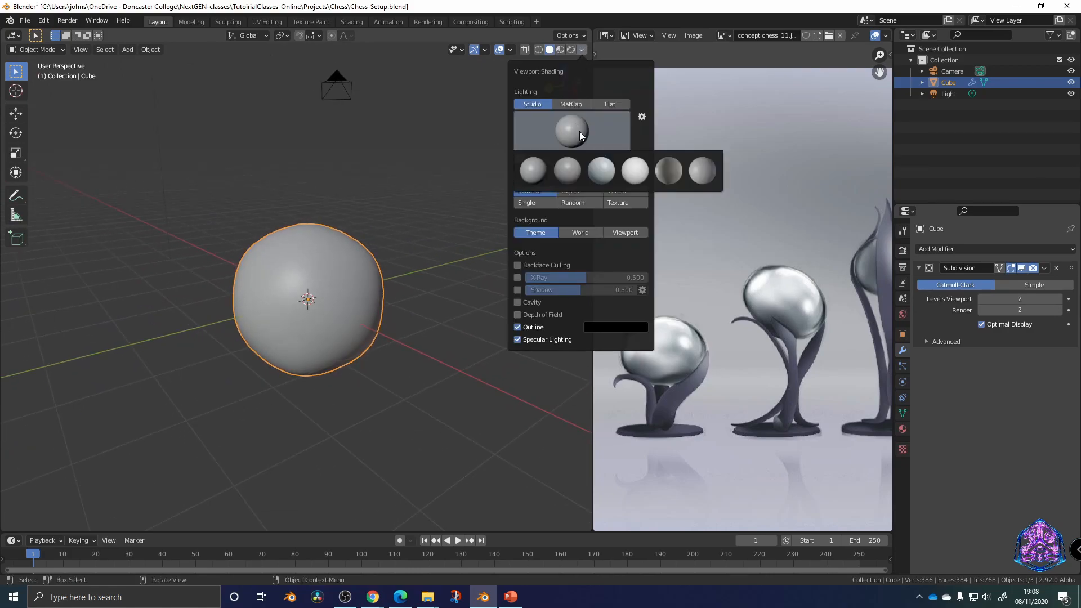
{"action": "left_click", "coordinate": [578, 102]}
{"action": "left_click", "coordinate": [581, 134]}
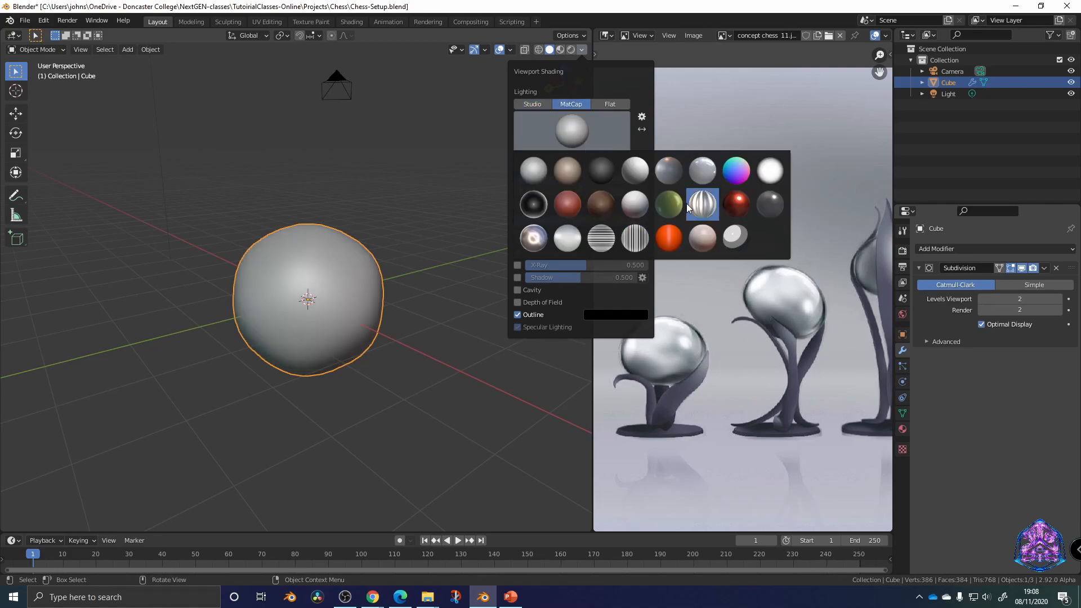
{"action": "left_click", "coordinate": [529, 242]}
Inspect the ball's metallic shading from several angles and compare it with the pawn in the concept image
{"action": "mouse_move", "coordinate": [491, 255]}
{"action": "middle_mouse_down"}
{"action": "mouse_move", "coordinate": [306, 255]}
{"action": "mouse_move", "coordinate": [370, 168]}
{"action": "mouse_move", "coordinate": [459, 210]}
{"action": "mouse_move", "coordinate": [369, 283]}
{"action": "mouse_move", "coordinate": [412, 189]}
{"action": "middle_mouse_up"}
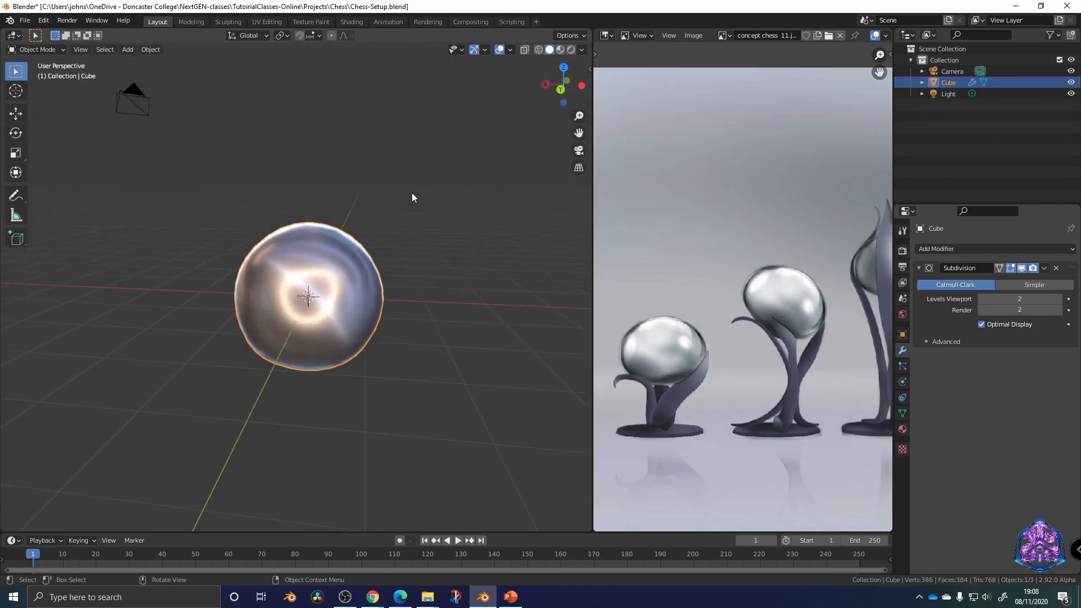
{"action": "scroll", "coordinate": [405, 242], "scroll_direction": "up", "scroll_amount": 3}
{"action": "mouse_move", "coordinate": [406, 246]}
{"action": "middle_mouse_down"}
{"action": "mouse_move", "coordinate": [265, 222]}
{"action": "mouse_move", "coordinate": [396, 273]}
{"action": "mouse_move", "coordinate": [393, 213]}
{"action": "middle_mouse_up"}
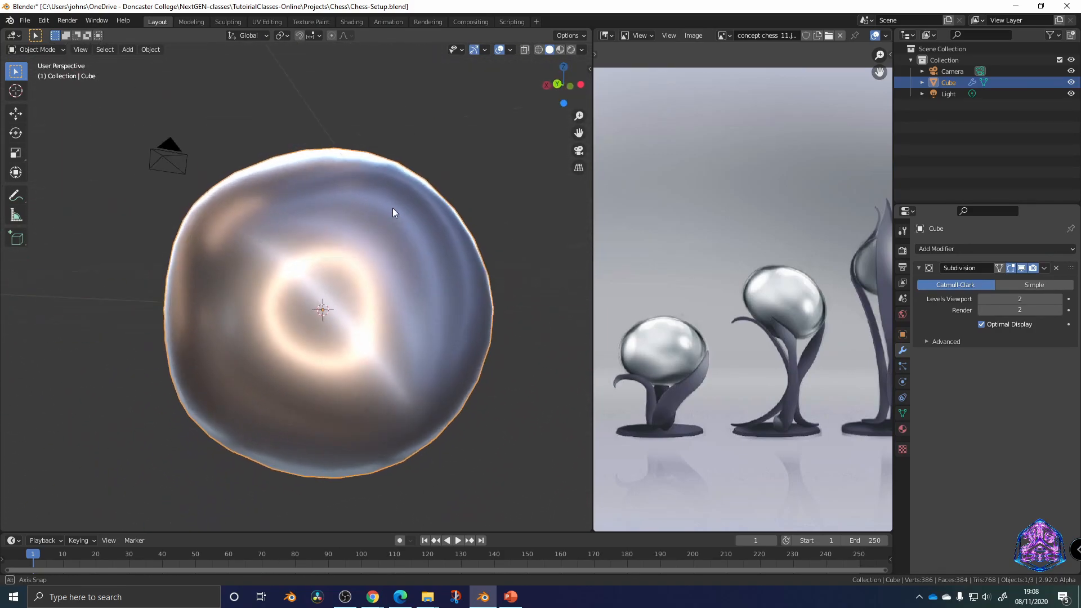
{"action": "scroll", "coordinate": [389, 237], "scroll_direction": "down", "scroll_amount": 5}
{"action": "mouse_move", "coordinate": [388, 256]}
{"action": "middle_mouse_down"}
{"action": "mouse_move", "coordinate": [421, 302]}
{"action": "mouse_move", "coordinate": [512, 264]}
{"action": "mouse_move", "coordinate": [286, 268]}
{"action": "mouse_move", "coordinate": [443, 273]}
{"action": "mouse_move", "coordinate": [420, 266]}
{"action": "mouse_move", "coordinate": [273, 332]}
{"action": "middle_mouse_up"}
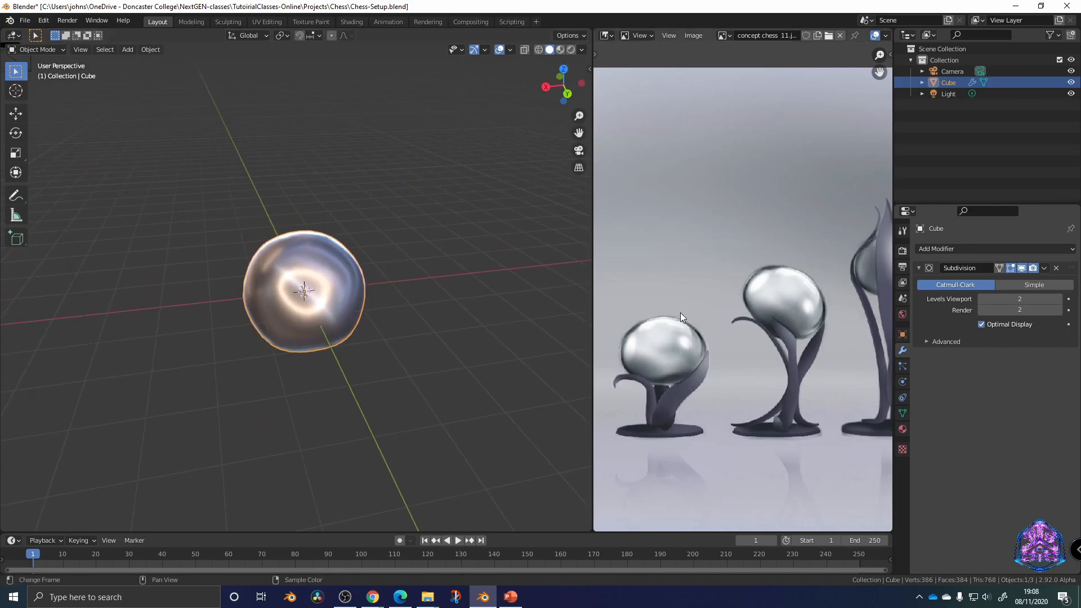
{"action": "middle_click_drag", "start_coordinate": [664, 412], "coordinate": [882, 391]}
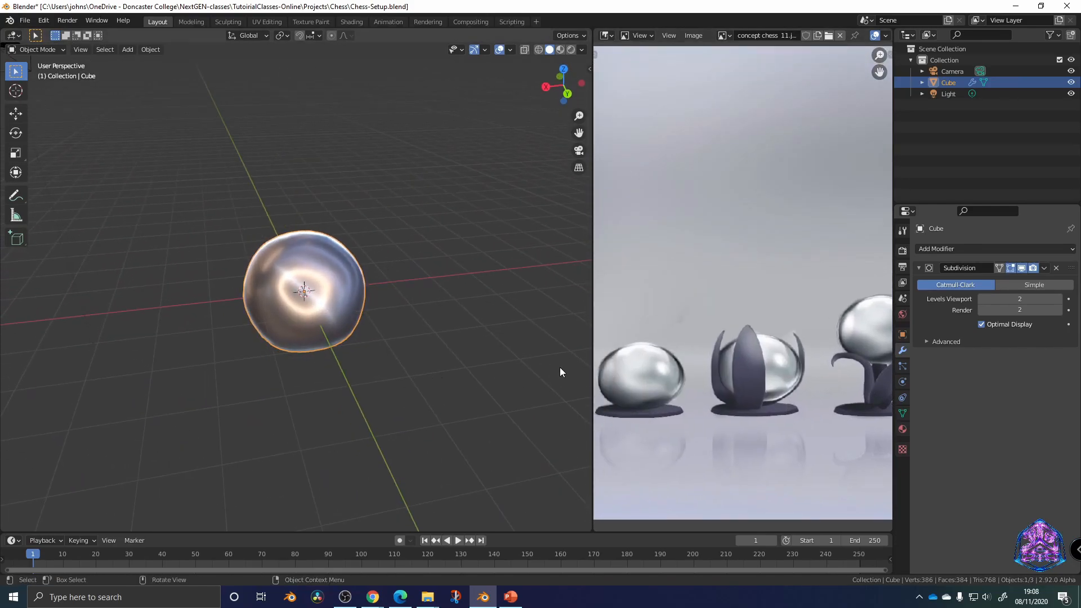
Switch to the right orthographic view and rename the cube object as SteelDrop
{"action": "middle_click_drag", "start_coordinate": [555, 372], "coordinate": [15, 362]}
{"action": "left_click", "coordinate": [549, 92]}
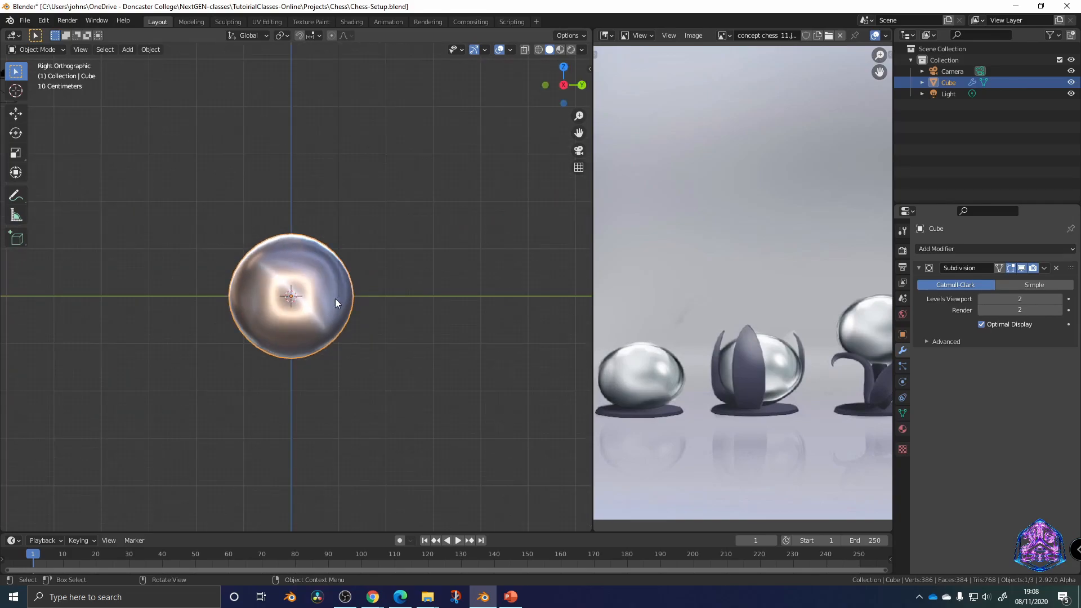
{"action": "left_click", "coordinate": [973, 82]}
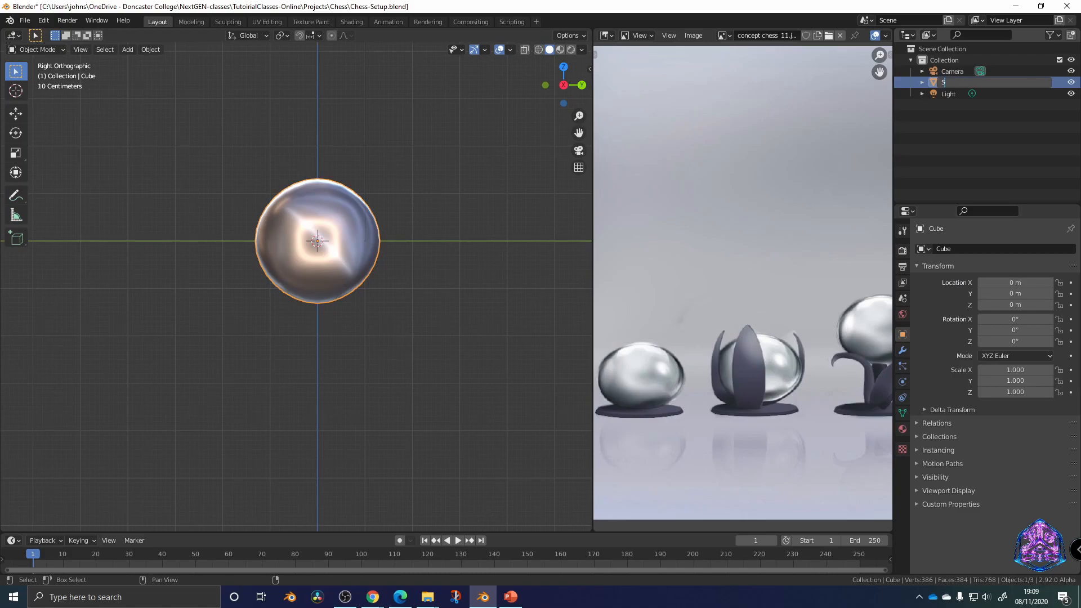
{"action": "type", "text": "SteelDrop"}
{"action": "key", "text": "Return"}
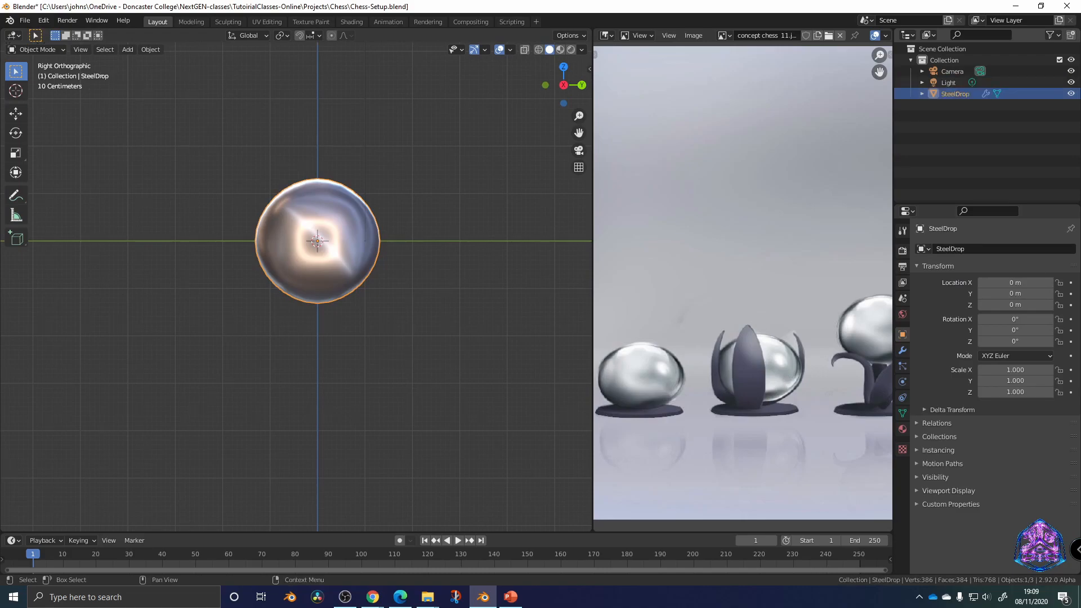
In Edit Mode, select the entire SteelDrop mesh and raise it above the world origin
{"action": "middle_click_drag", "start_coordinate": [350, 260], "coordinate": [363, 291], "text": "shift"}
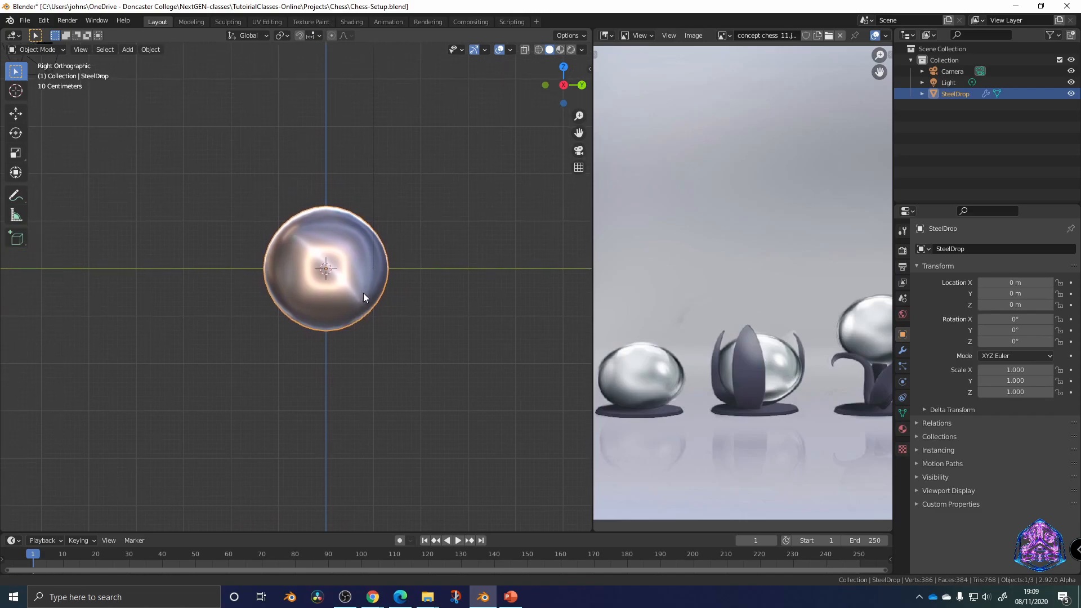
{"action": "key", "text": "Tab"}
{"action": "left_click_drag", "start_coordinate": [473, 386], "coordinate": [226, 169]}
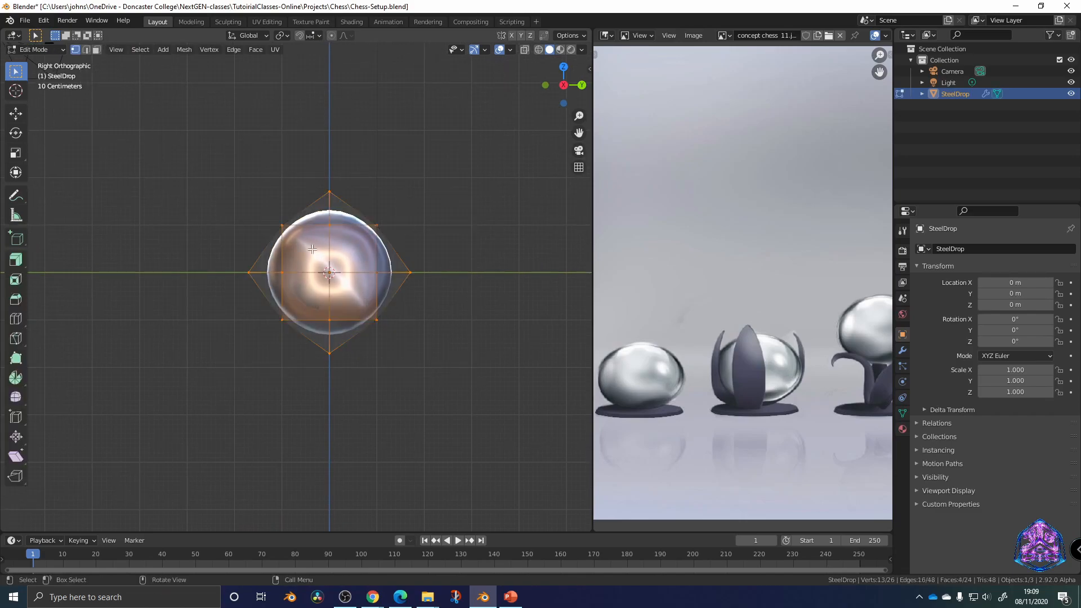
{"action": "key", "text": "a"}
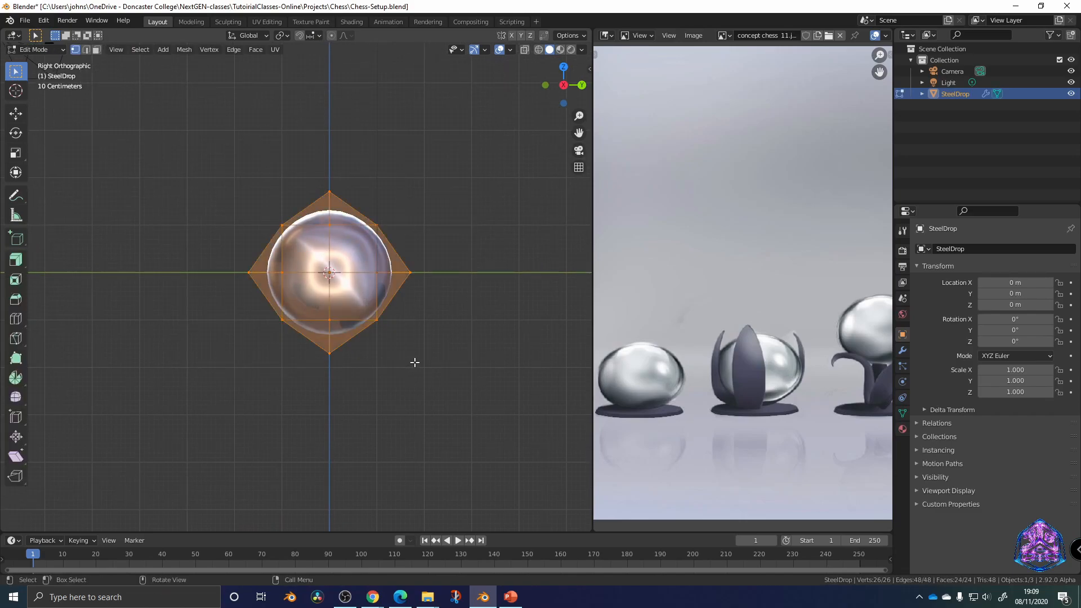
{"action": "key", "text": "g"}
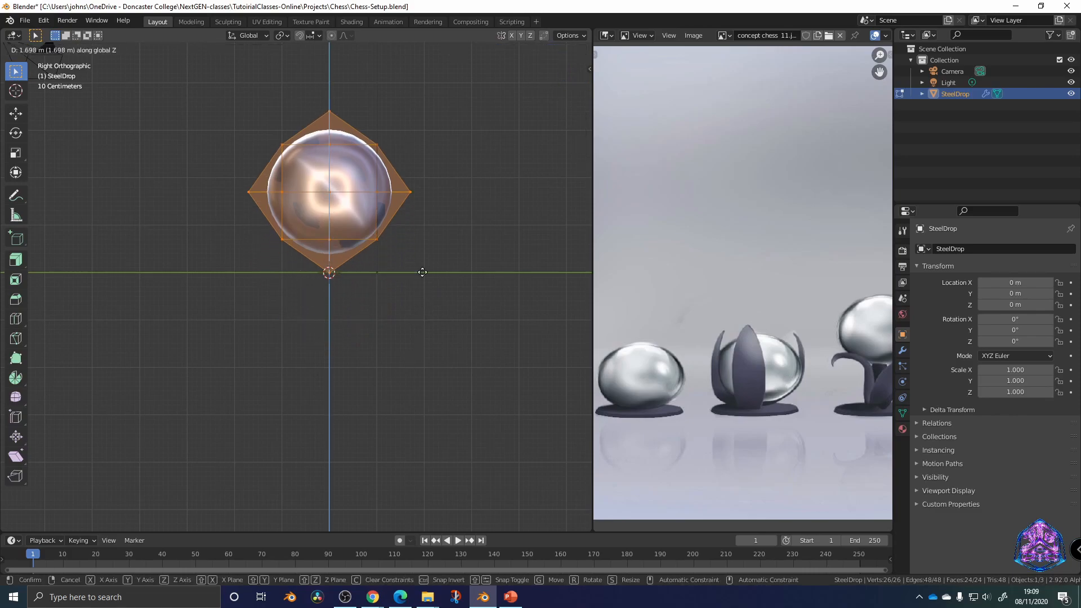
{"action": "left_click", "coordinate": [418, 264]}
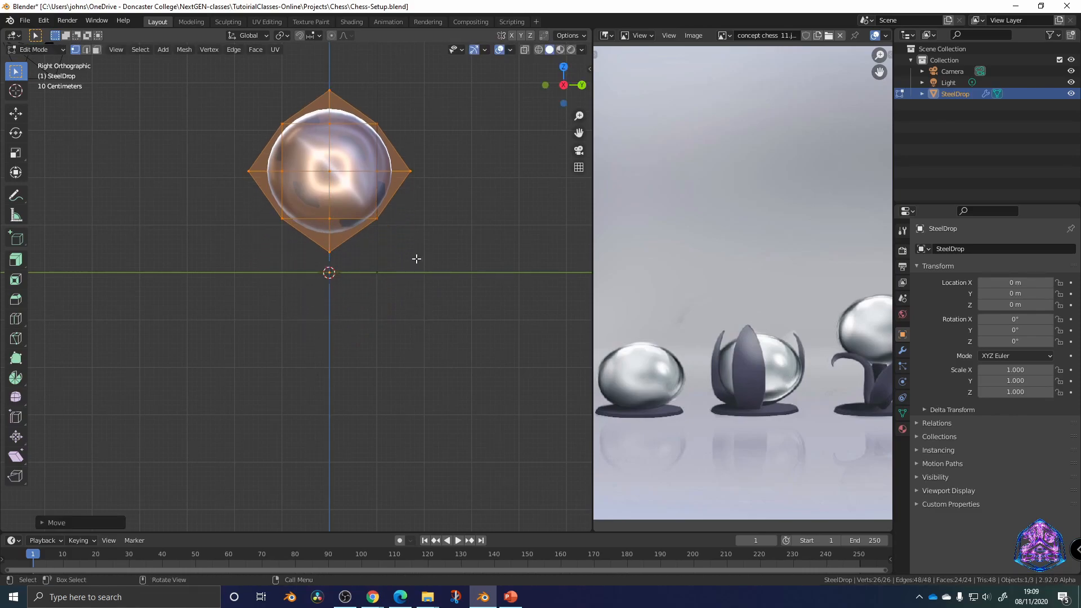
Squash the ball's mesh along Z to about 0.8 of its height
{"action": "key", "text": "s"}
{"action": "key", "text": "z"}
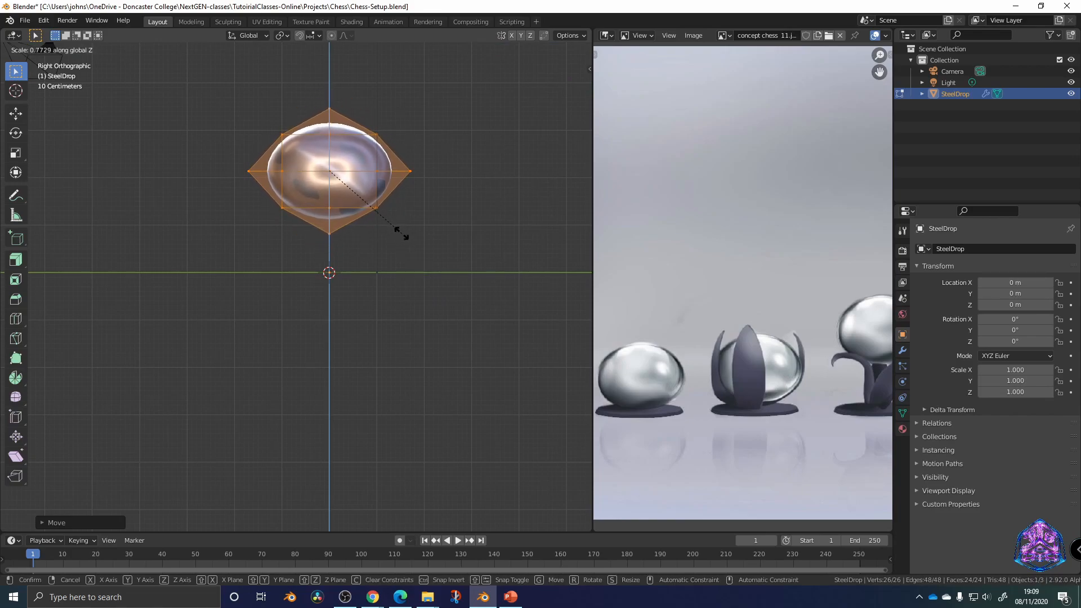
{"action": "left_click", "coordinate": [405, 237]}
Scale the ball's two outermost side vertices inward along Y to about 0.85 and return to Object Mode with nothing selected
{"action": "left_click", "coordinate": [401, 167]}
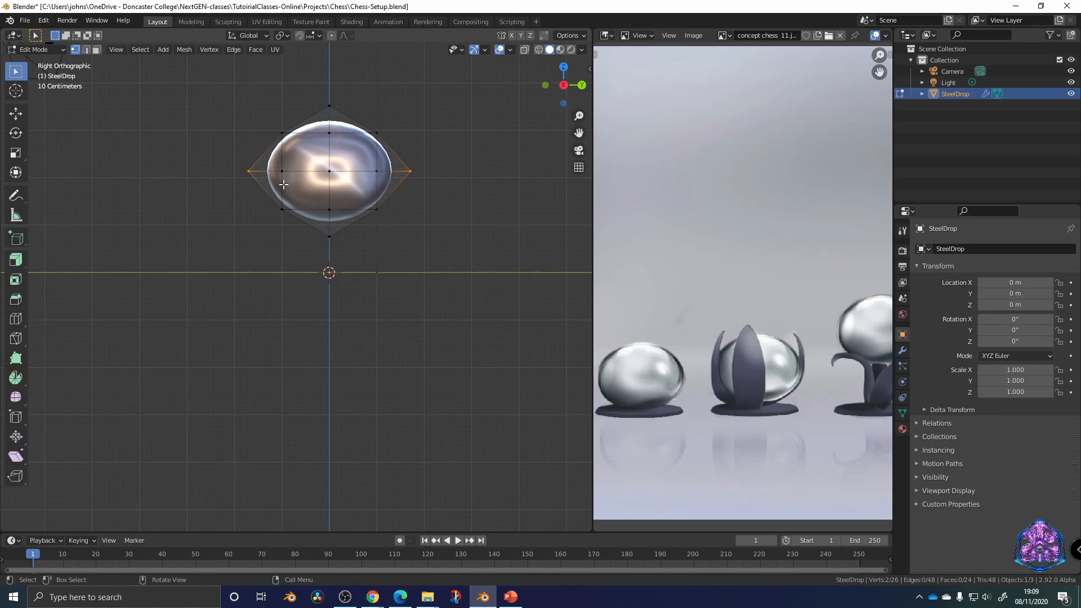
{"action": "key", "text": "s"}
{"action": "key", "text": "y"}
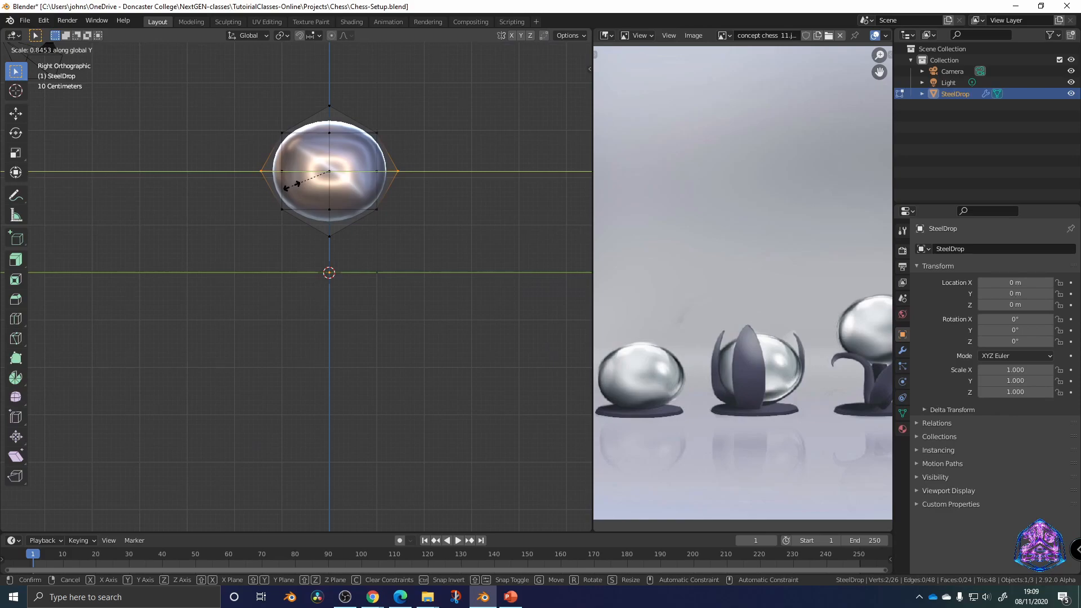
{"action": "left_click", "coordinate": [292, 186]}
{"action": "key", "text": "Tab"}
{"action": "left_click", "coordinate": [425, 215]}
{"action": "middle_click_drag", "start_coordinate": [424, 215], "coordinate": [397, 274]}
{"action": "key", "text": "KP_3"}
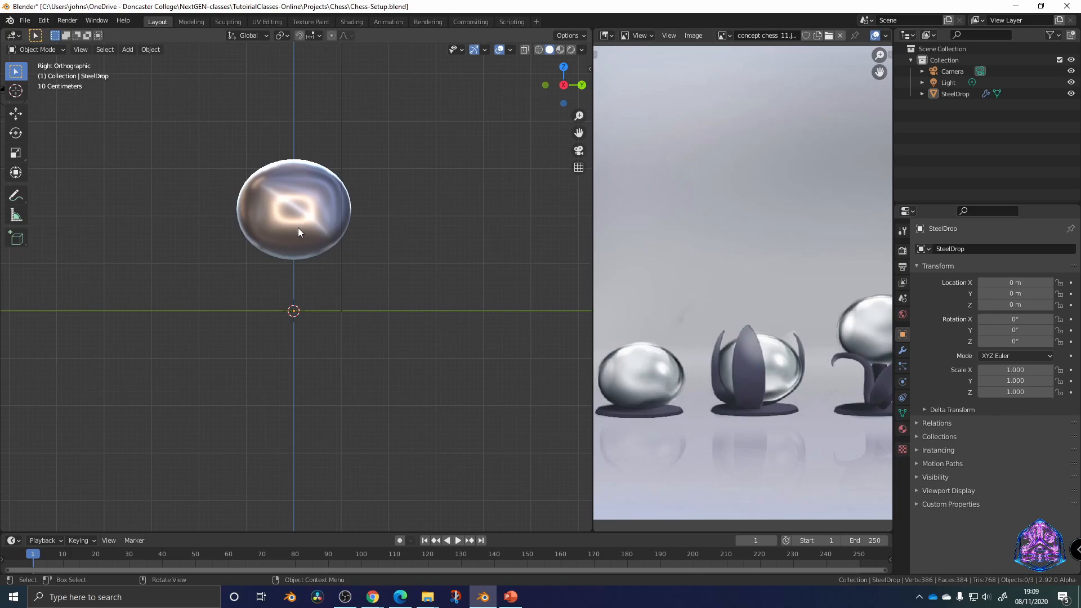
Add a mesh cylinder at the world origin beneath the ball
{"action": "middle_click_drag", "start_coordinate": [291, 234], "coordinate": [332, 342], "text": "shift"}
{"action": "scroll", "coordinate": [366, 332], "scroll_direction": "up", "scroll_amount": 2}
{"action": "key", "text": "shift+a"}
{"action": "mouse_move", "coordinate": [386, 323]}
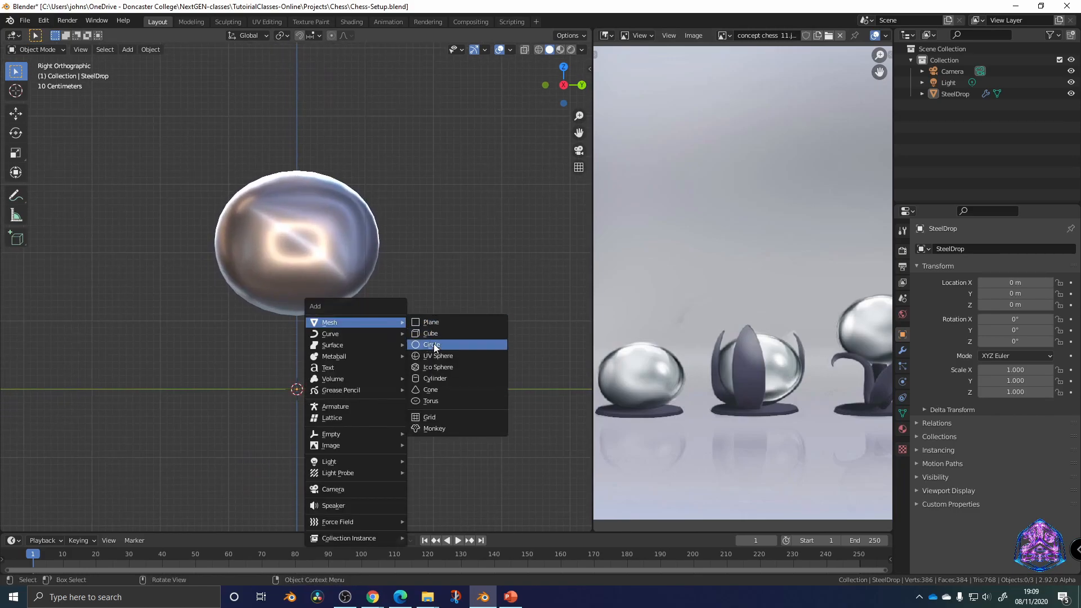
{"action": "left_click", "coordinate": [434, 377]}
{"action": "middle_click_drag", "start_coordinate": [417, 381], "coordinate": [426, 380], "text": "shift"}
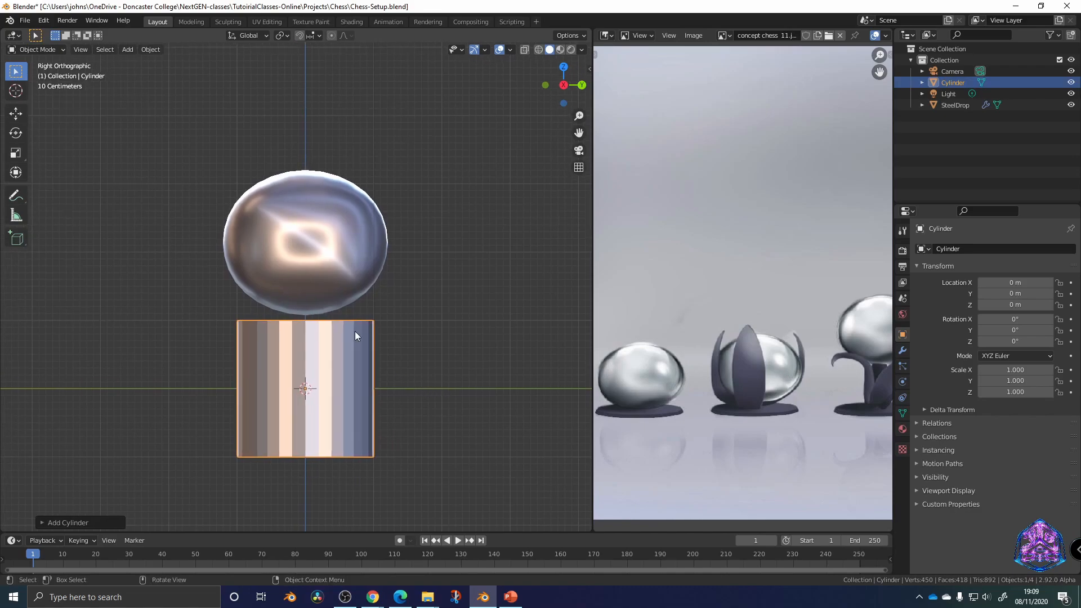
Shade the cylinder smooth and enable Auto Smooth for its normals at 30°
{"action": "right_click", "coordinate": [333, 323]}
{"action": "left_click", "coordinate": [315, 322]}
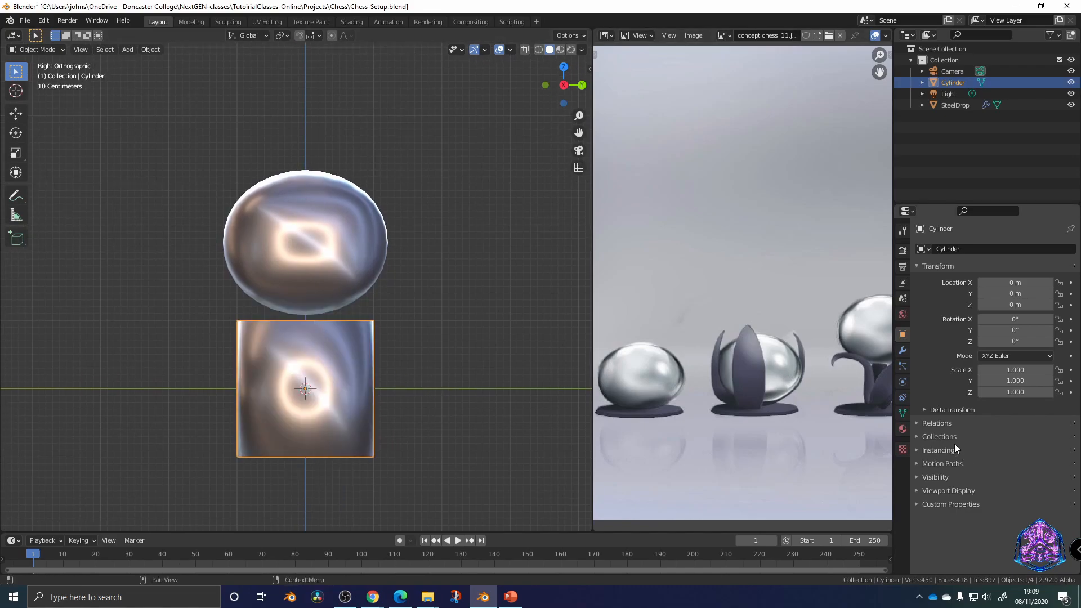
{"action": "left_click", "coordinate": [903, 413]}
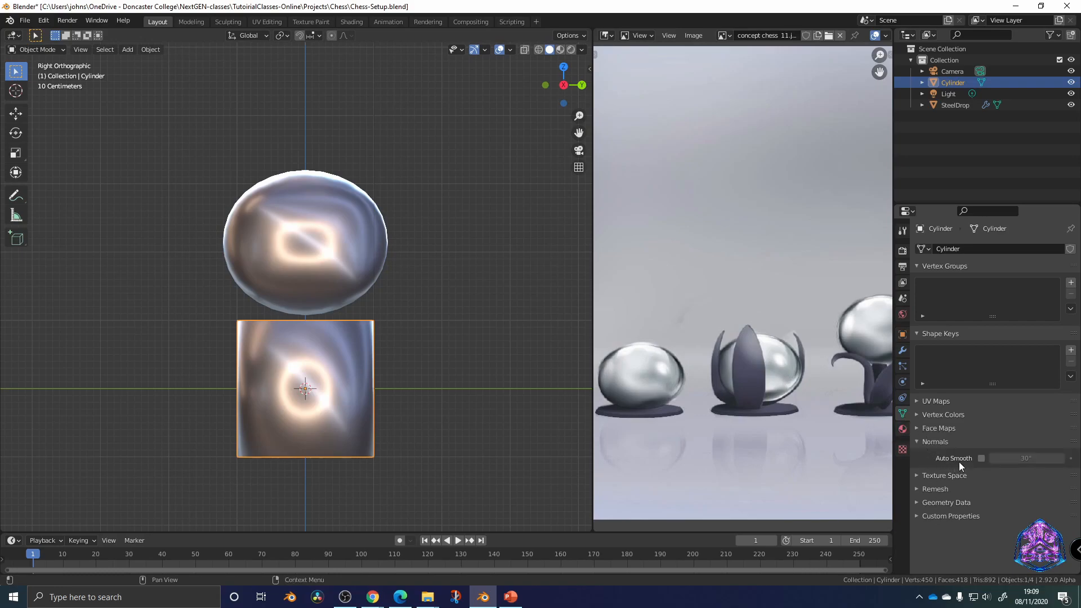
{"action": "left_click", "coordinate": [981, 459]}
In Edit Mode, flatten the whole cylinder along Z into a thin disc for the pawn's base
{"action": "mouse_move", "coordinate": [432, 323]}
{"action": "middle_mouse_down", "text": "shift"}
{"action": "mouse_move", "coordinate": [449, 297]}
{"action": "mouse_move", "coordinate": [430, 336]}
{"action": "mouse_move", "coordinate": [415, 338]}
{"action": "middle_mouse_up", "text": "shift"}
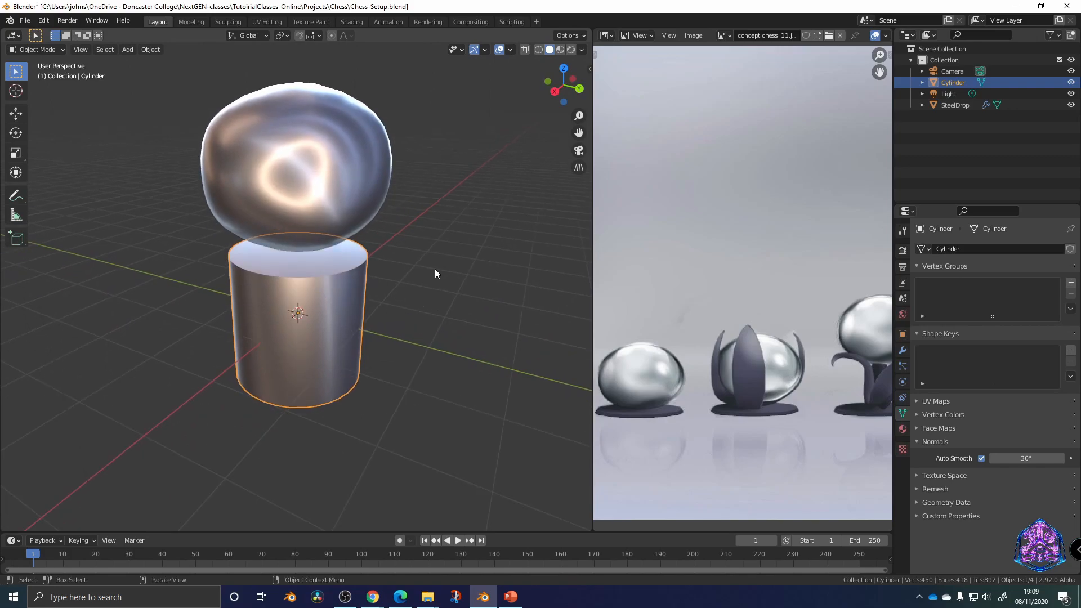
{"action": "middle_click_drag", "start_coordinate": [434, 268], "coordinate": [455, 244]}
{"action": "middle_click_drag", "start_coordinate": [429, 260], "coordinate": [449, 260]}
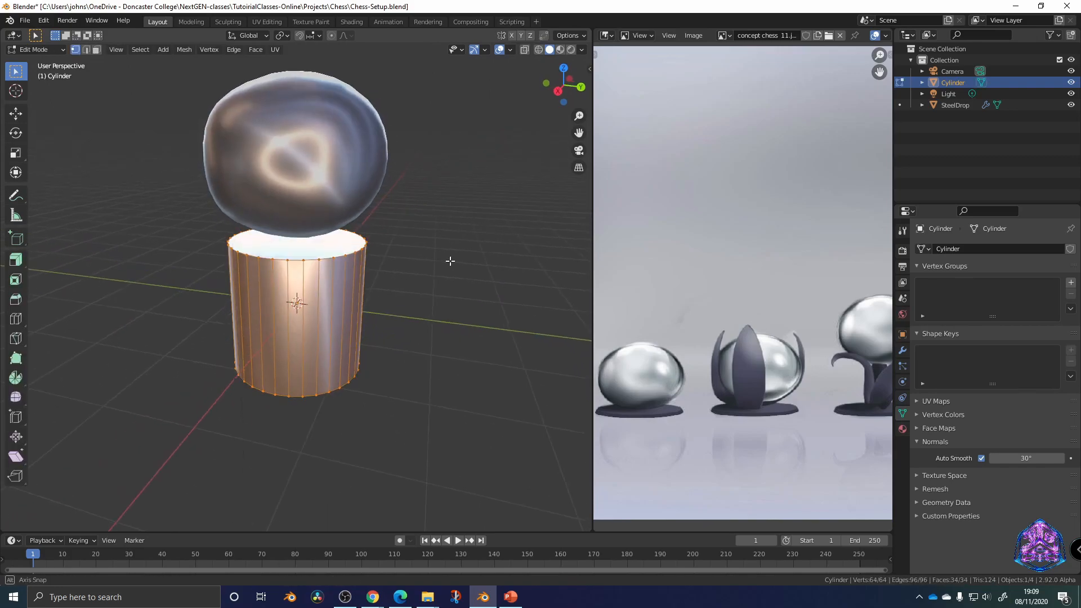
{"action": "middle_click_drag", "start_coordinate": [482, 198], "coordinate": [438, 233]}
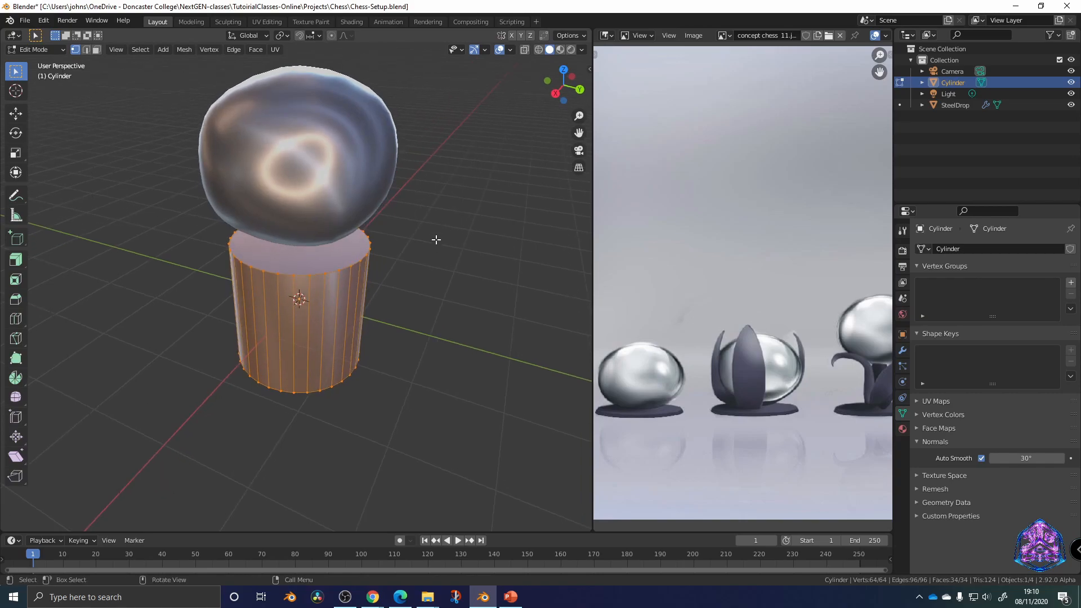
{"action": "key", "text": "s"}
{"action": "key", "text": "z"}
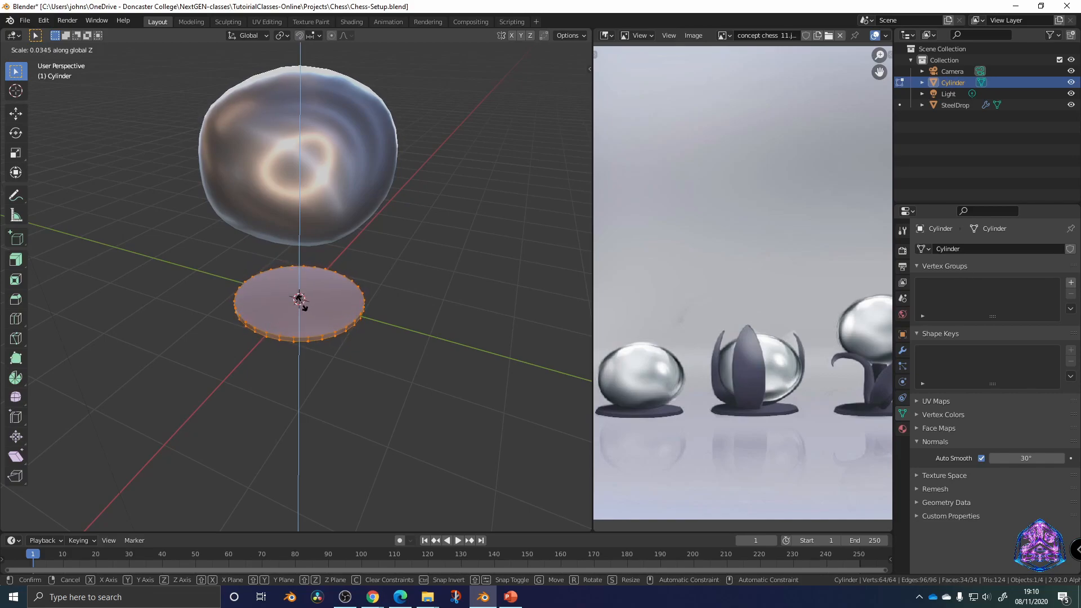
{"action": "left_click", "coordinate": [305, 307]}
Select the disc's top edge loop and scale it to about 0.93 to bevel the rim inward
{"action": "middle_click_drag", "start_coordinate": [315, 302], "coordinate": [375, 326]}
{"action": "left_click", "coordinate": [556, 93]}
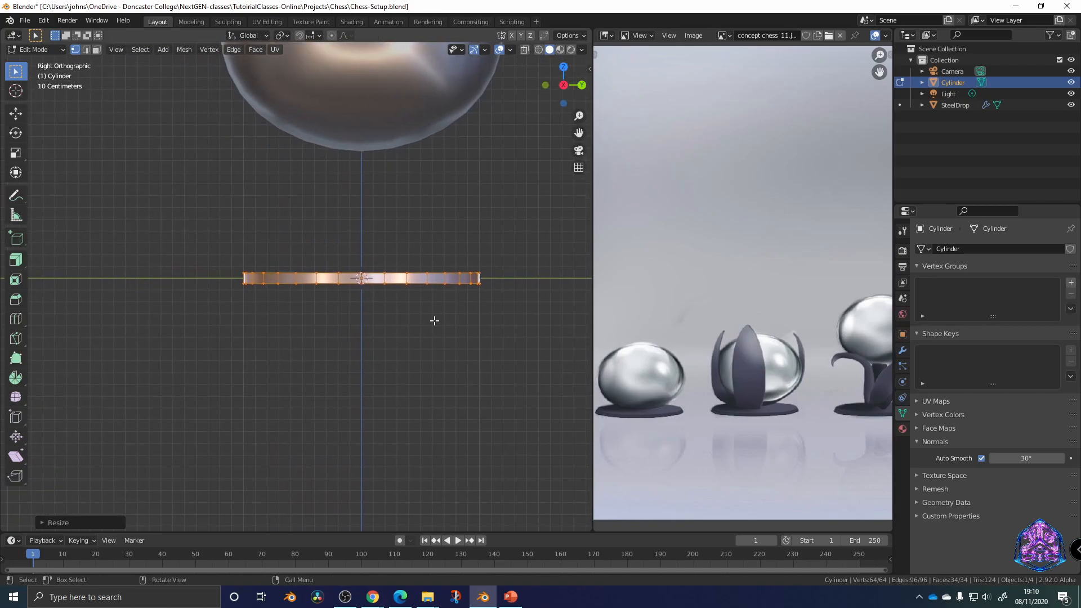
{"action": "left_click", "coordinate": [434, 272], "text": "alt"}
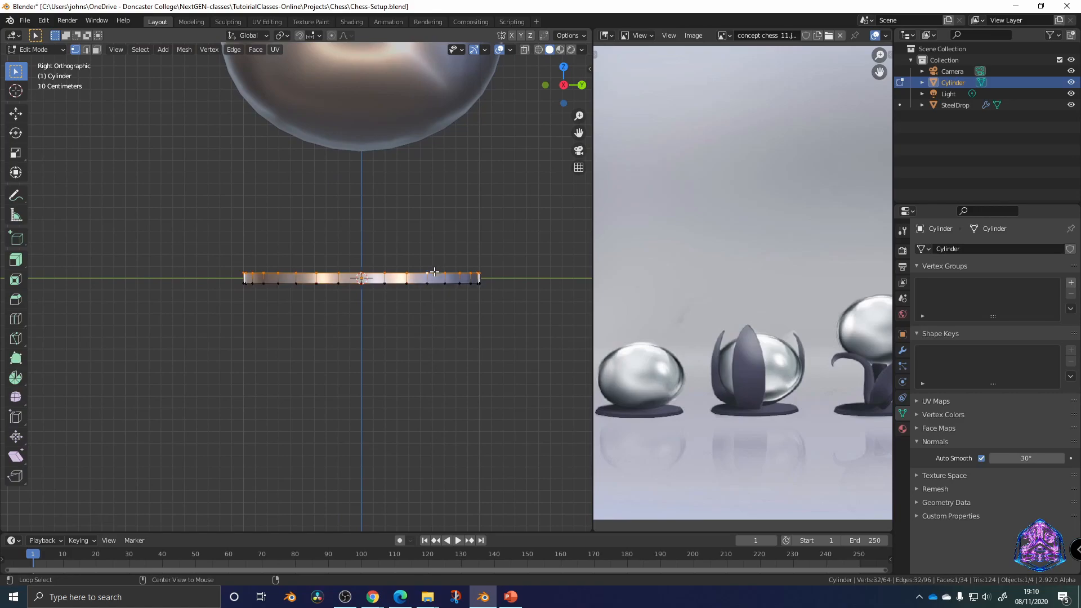
{"action": "middle_click_drag", "start_coordinate": [446, 258], "coordinate": [440, 275]}
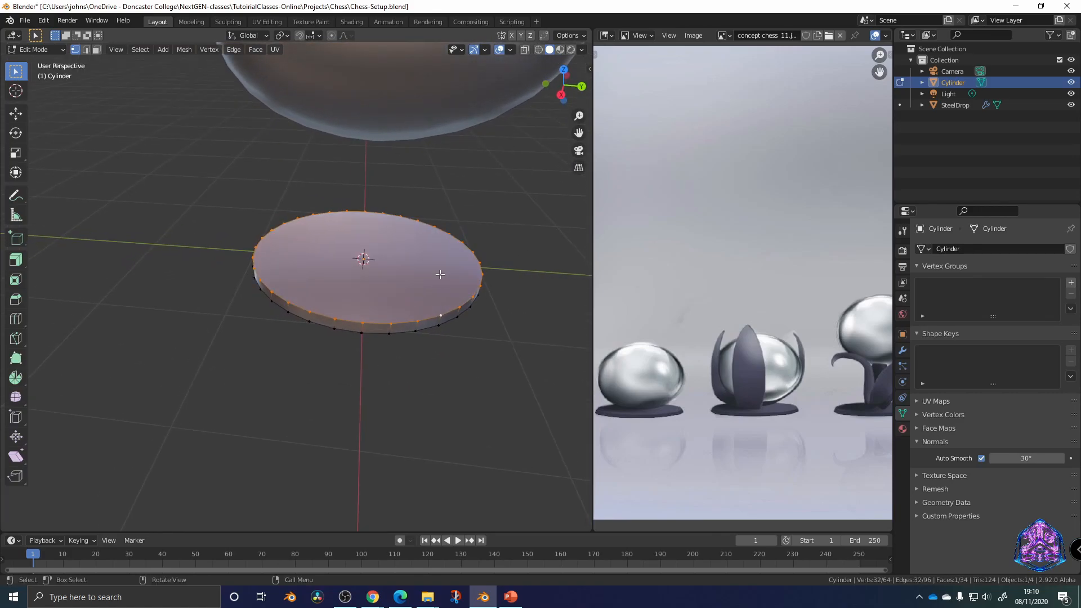
{"action": "key", "text": "s"}
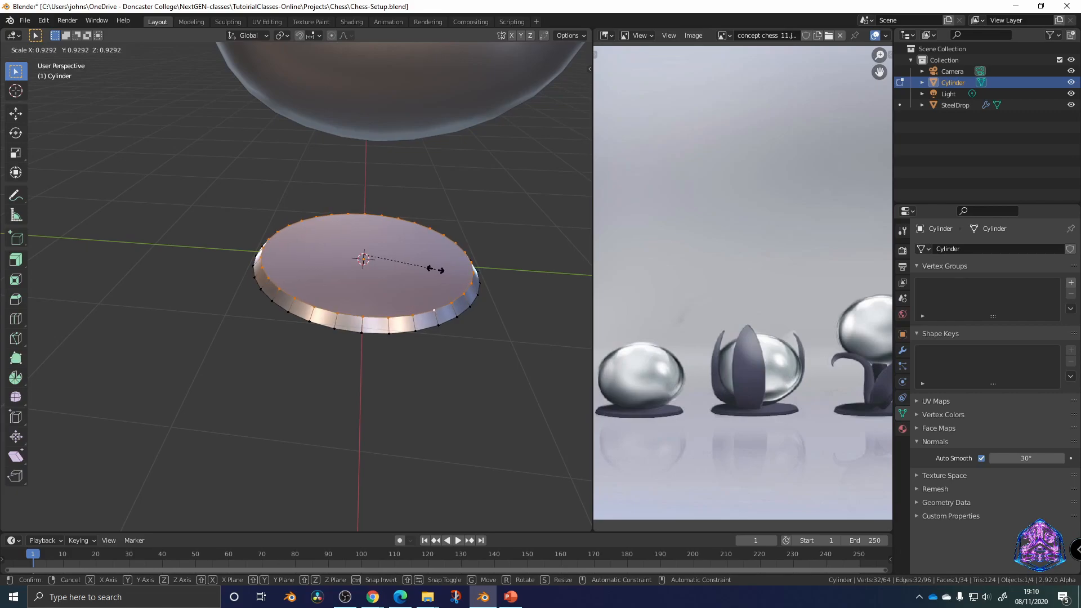
{"action": "left_click", "coordinate": [436, 270]}
Add a loop cut around the disc's sloped side, slid towards its bottom edge
{"action": "middle_click_drag", "start_coordinate": [445, 337], "coordinate": [405, 288]}
{"action": "key", "text": "ctrl+r"}
{"action": "left_click", "coordinate": [415, 271]}
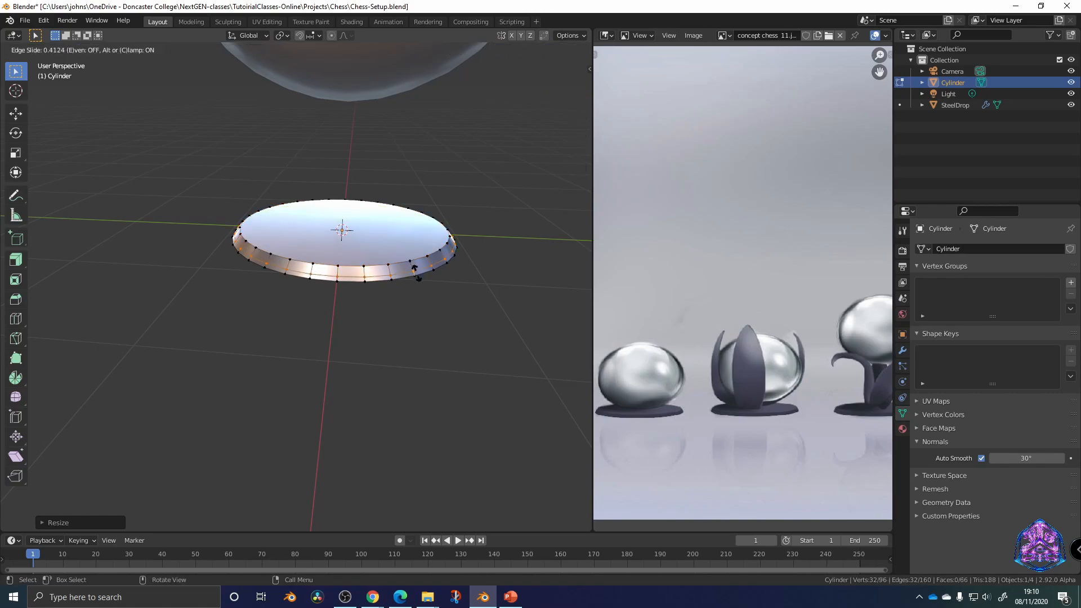
{"action": "left_click", "coordinate": [417, 274]}
Enlarge the new edge loop to about 1.01 to round the rim's profile, and return to Object Mode
{"action": "scroll", "coordinate": [420, 307], "scroll_direction": "up", "scroll_amount": 3}
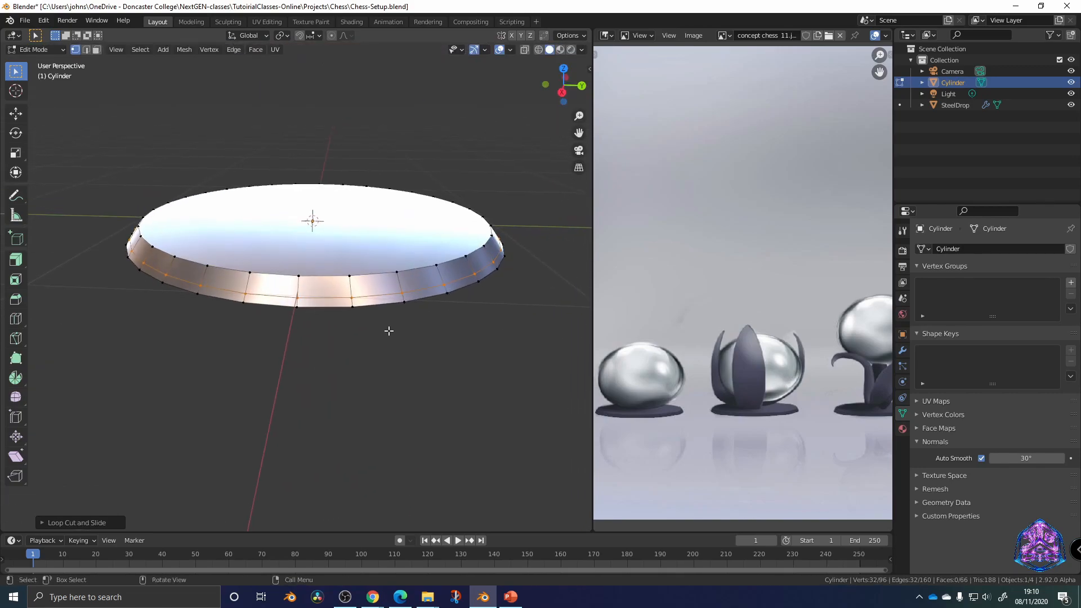
{"action": "key", "text": "s"}
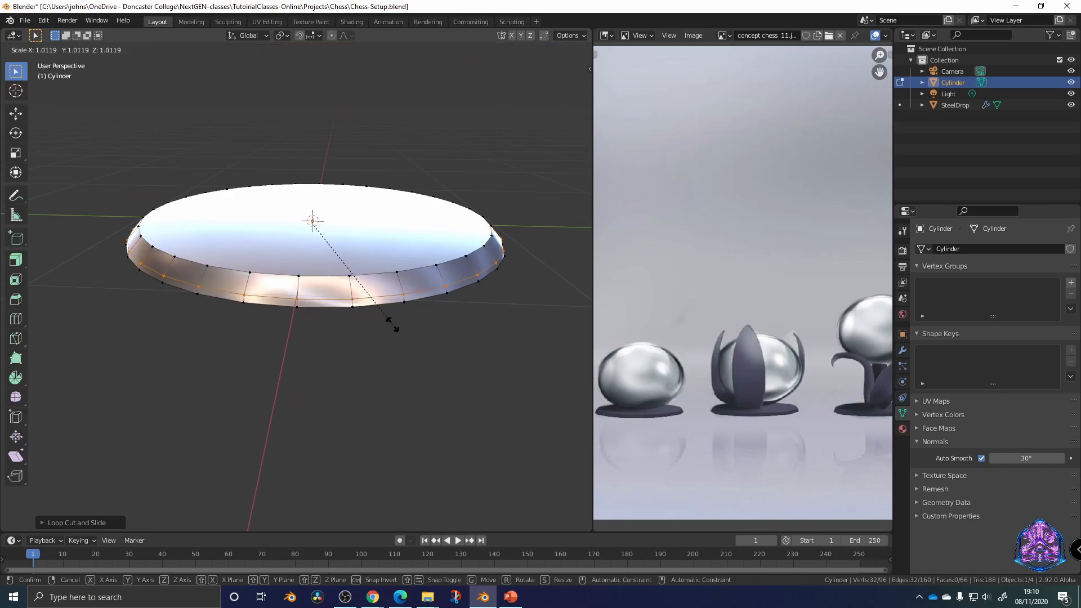
{"action": "left_click", "coordinate": [393, 325]}
{"action": "left_click", "coordinate": [439, 324]}
{"action": "middle_click_drag", "start_coordinate": [439, 324], "coordinate": [428, 300]}
{"action": "scroll", "coordinate": [478, 298], "scroll_direction": "down", "scroll_amount": 2}
{"action": "key", "text": "Tab"}
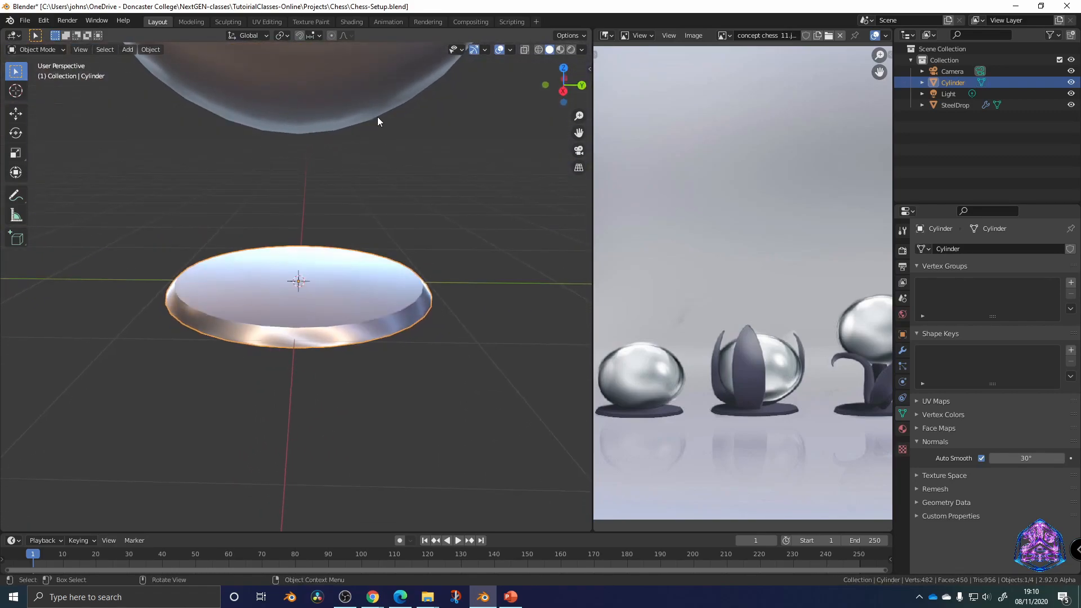
In Edit Mode, raise the whole disc mesh about 0.047 m along Z so its underside sits on the ground line
{"action": "left_click", "coordinate": [377, 117]}
{"action": "middle_click_drag", "start_coordinate": [377, 117], "coordinate": [388, 248]}
{"action": "left_click", "coordinate": [563, 90]}
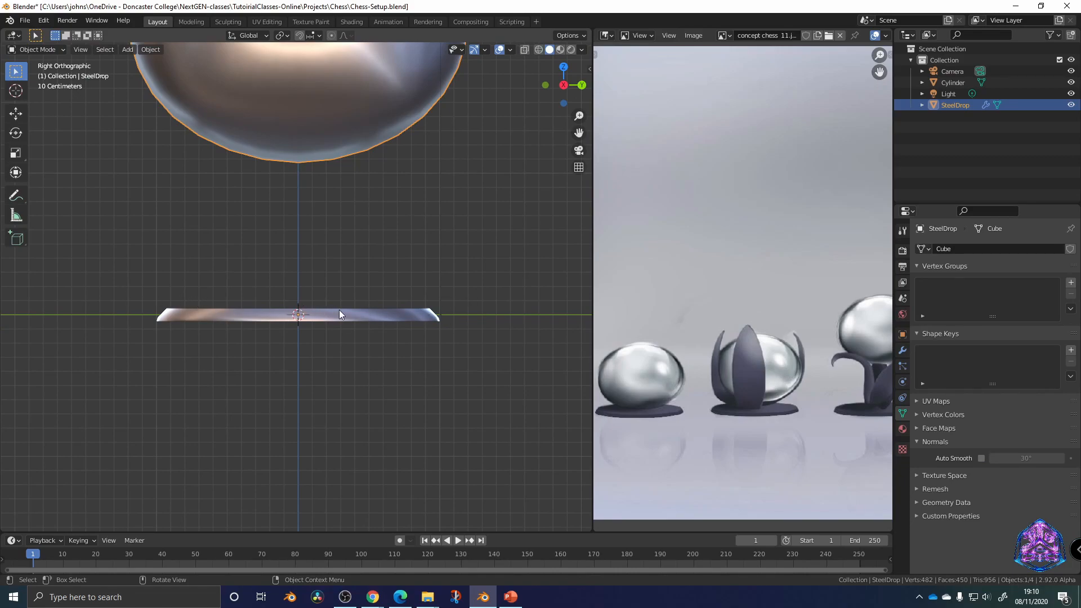
{"action": "scroll", "coordinate": [331, 308], "scroll_direction": "up", "scroll_amount": 4}
{"action": "middle_click_drag", "start_coordinate": [420, 353], "coordinate": [397, 319], "text": "shift"}
{"action": "middle_click_drag", "start_coordinate": [302, 265], "coordinate": [341, 214], "text": "shift"}
{"action": "scroll", "coordinate": [298, 285], "scroll_direction": "down", "scroll_amount": 3}
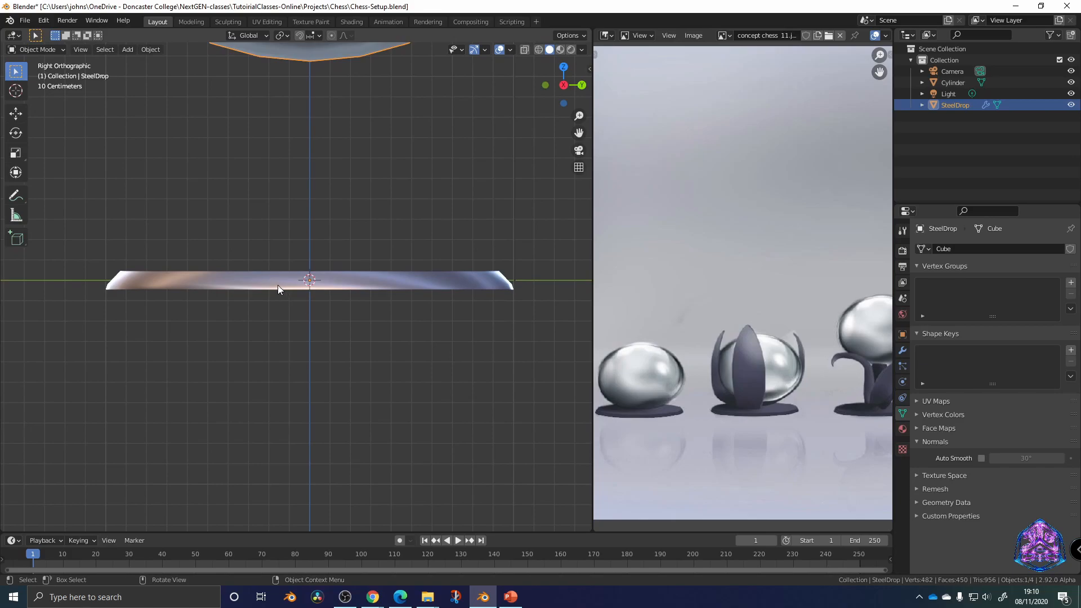
{"action": "left_click", "coordinate": [278, 286]}
{"action": "key", "text": "Tab"}
{"action": "left_click_drag", "start_coordinate": [88, 242], "coordinate": [537, 323]}
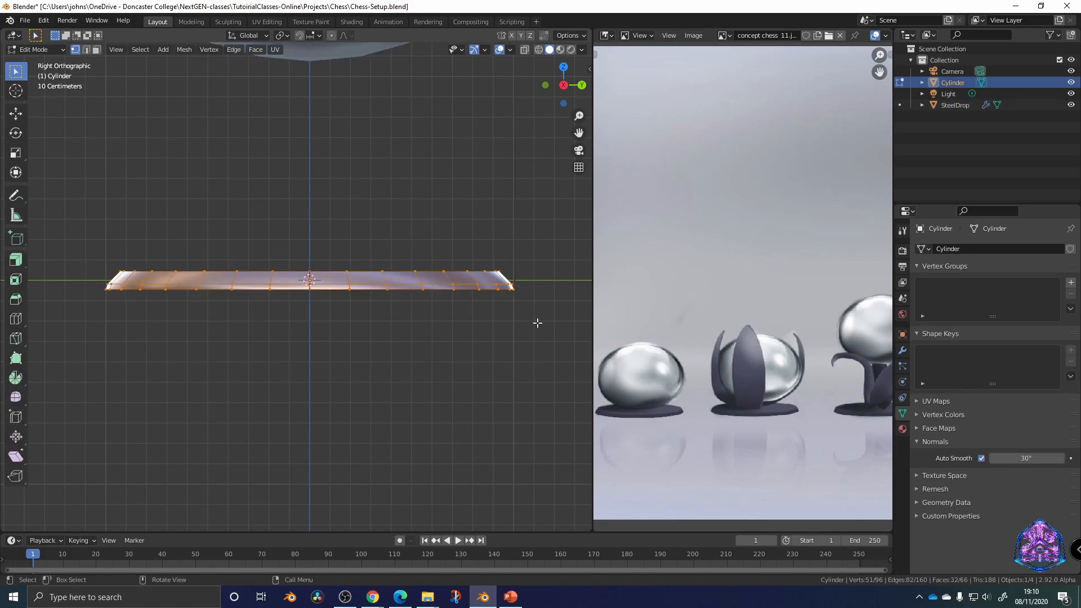
{"action": "key", "text": "a"}
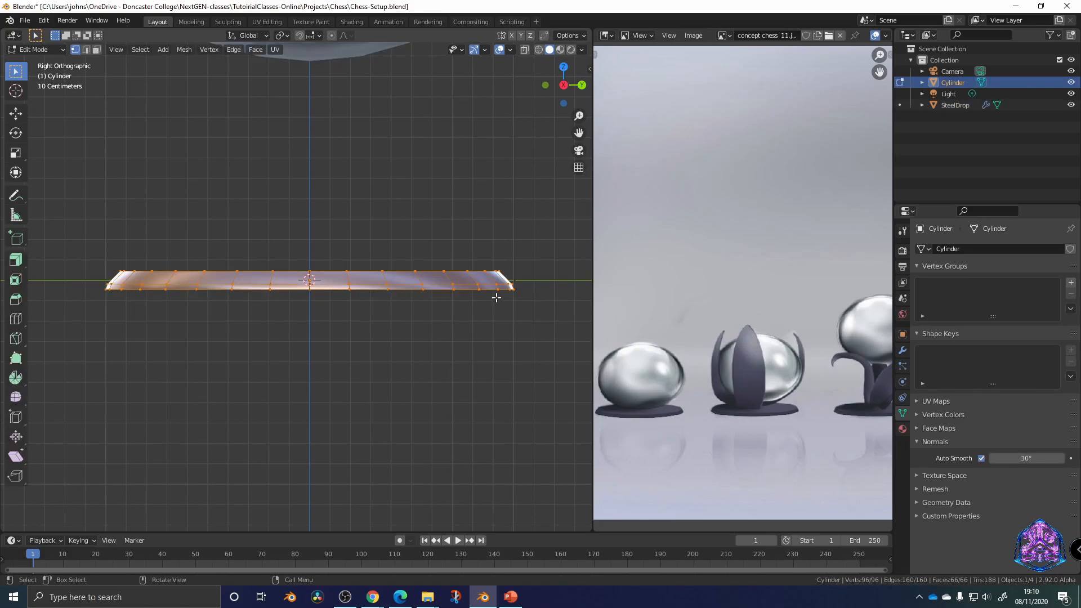
{"action": "key", "text": "g"}
{"action": "key", "text": "z"}
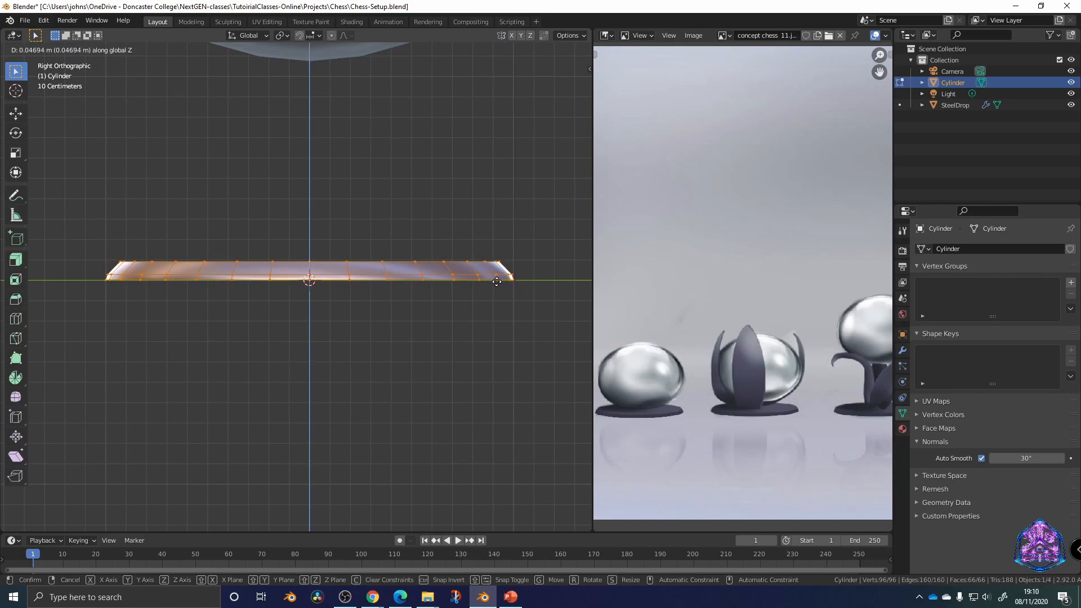
{"action": "left_click", "coordinate": [496, 281]}
{"action": "left_click", "coordinate": [492, 328]}
Switch to editing SteelDrop and lower its whole mesh about 0.99 m along Z so the ball rests on the disc
{"action": "middle_click_drag", "start_coordinate": [462, 301], "coordinate": [468, 362], "text": "shift"}
{"action": "scroll", "coordinate": [468, 362], "scroll_direction": "down", "scroll_amount": 6}
{"action": "middle_click_drag", "start_coordinate": [431, 231], "coordinate": [367, 286], "text": "shift"}
{"action": "key", "text": "Tab"}
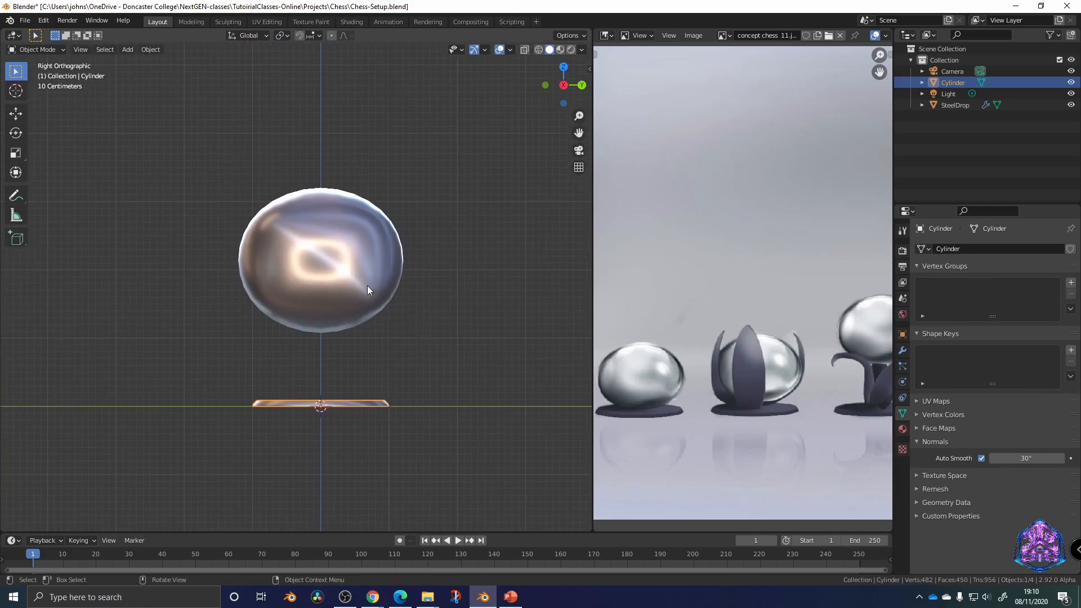
{"action": "left_click", "coordinate": [320, 290]}
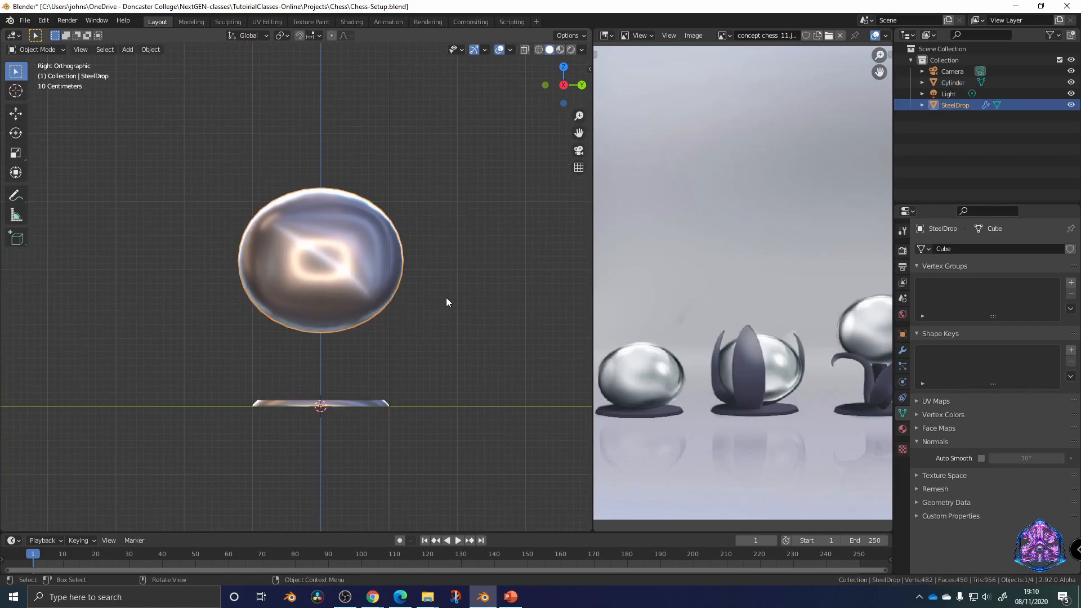
{"action": "key", "text": "Tab"}
{"action": "left_click_drag", "start_coordinate": [450, 372], "coordinate": [107, 113]}
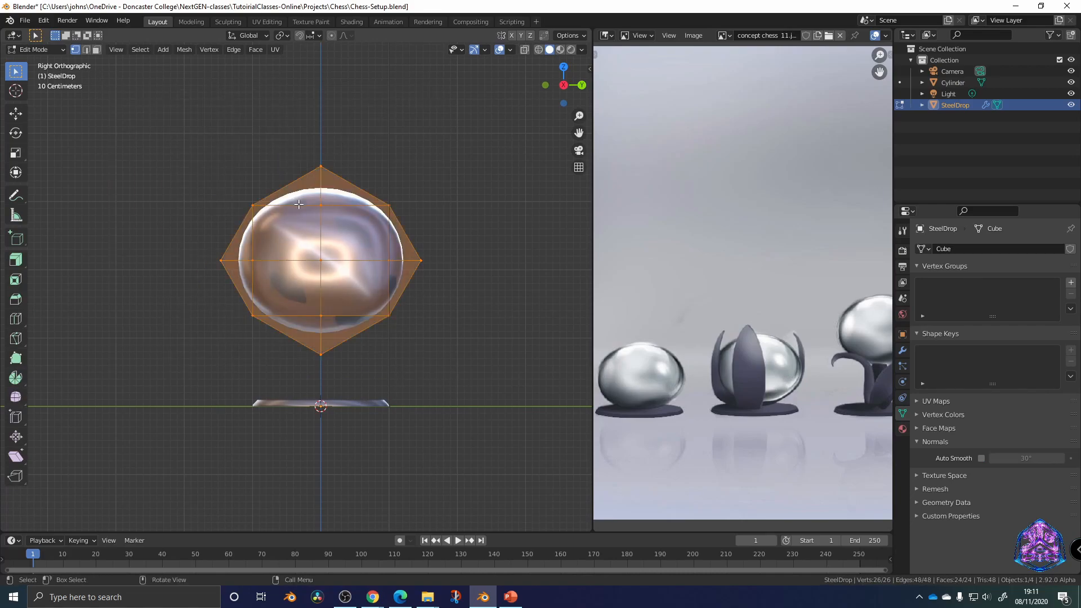
{"action": "key", "text": "g"}
{"action": "key", "text": "z"}
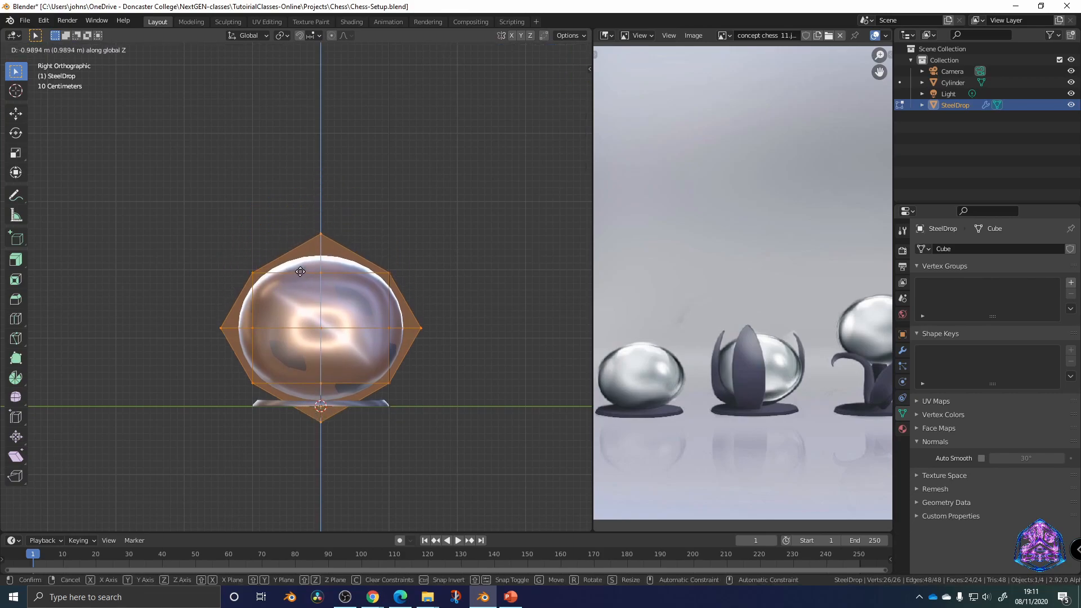
{"action": "left_click", "coordinate": [300, 272]}
{"action": "left_click", "coordinate": [450, 203]}
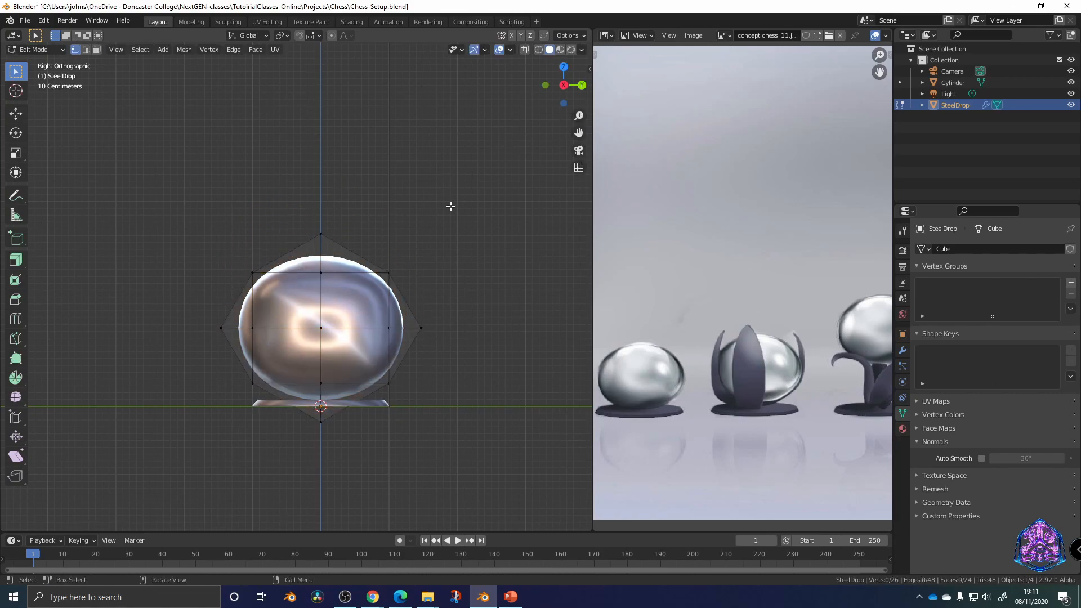
Return to Object Mode, clear the selection and inspect the ball resting on its disc in perspective
{"action": "key", "text": "Tab"}
{"action": "left_click", "coordinate": [451, 211]}
{"action": "middle_click_drag", "start_coordinate": [451, 211], "coordinate": [391, 261]}
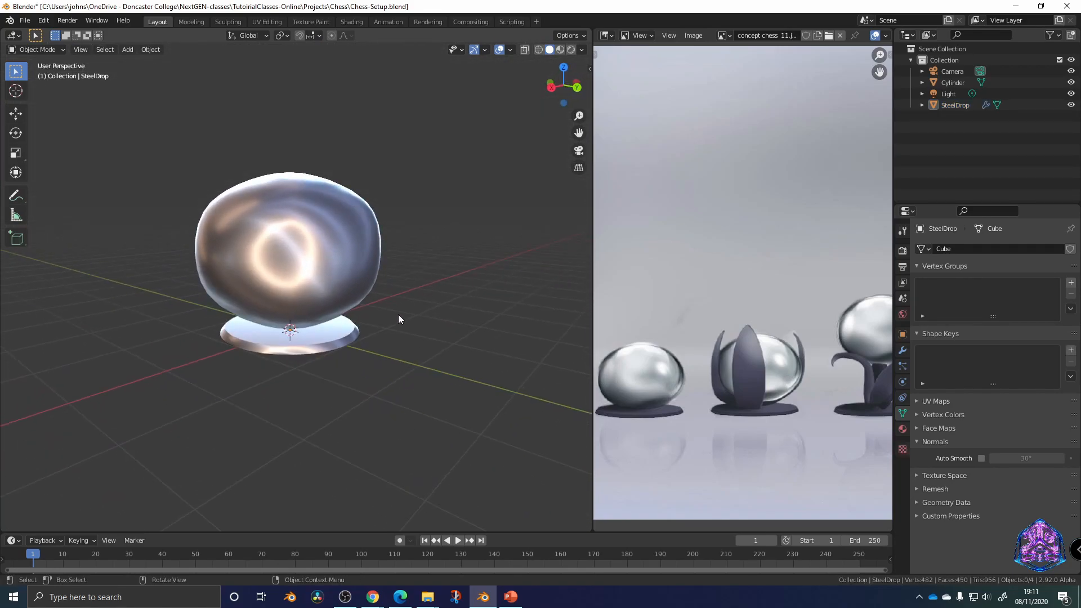
{"action": "middle_click_drag", "start_coordinate": [404, 293], "coordinate": [437, 295]}
Examine the other chess pieces in the concept image, comparing how their balls, discs and curved stems are built
{"action": "middle_click_drag", "start_coordinate": [831, 377], "coordinate": [637, 350]}
{"action": "middle_click_drag", "start_coordinate": [780, 354], "coordinate": [752, 342]}
{"action": "middle_click_drag", "start_coordinate": [618, 363], "coordinate": [703, 369]}
{"action": "middle_click_drag", "start_coordinate": [813, 309], "coordinate": [730, 342]}
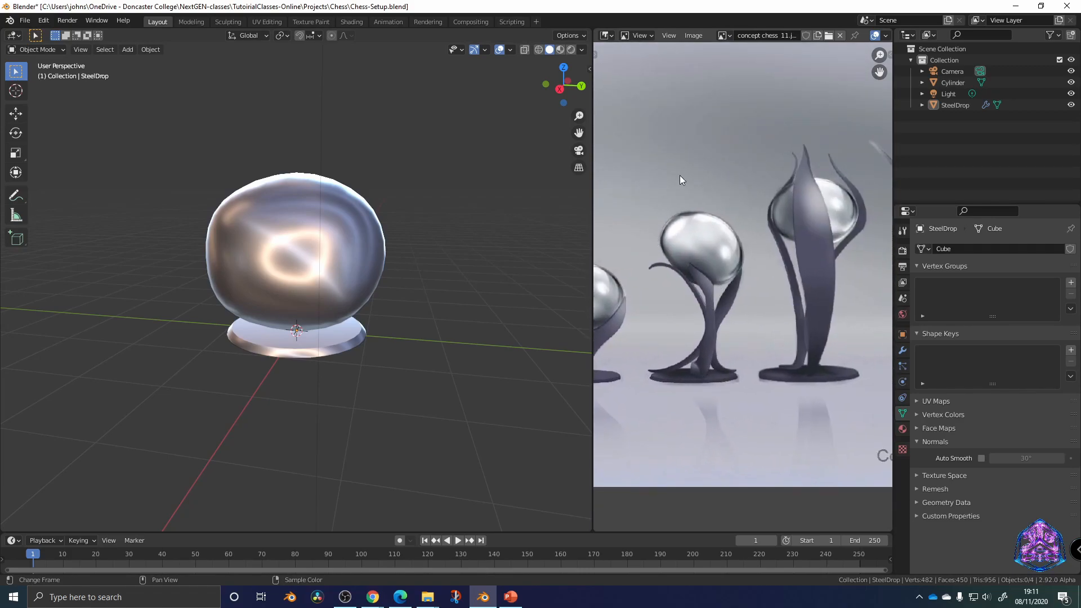
{"action": "middle_click_drag", "start_coordinate": [859, 285], "coordinate": [697, 312]}
{"action": "middle_click_drag", "start_coordinate": [797, 304], "coordinate": [791, 327]}
{"action": "middle_click_drag", "start_coordinate": [839, 255], "coordinate": [786, 394]}
{"action": "middle_click_drag", "start_coordinate": [759, 354], "coordinate": [831, 357]}
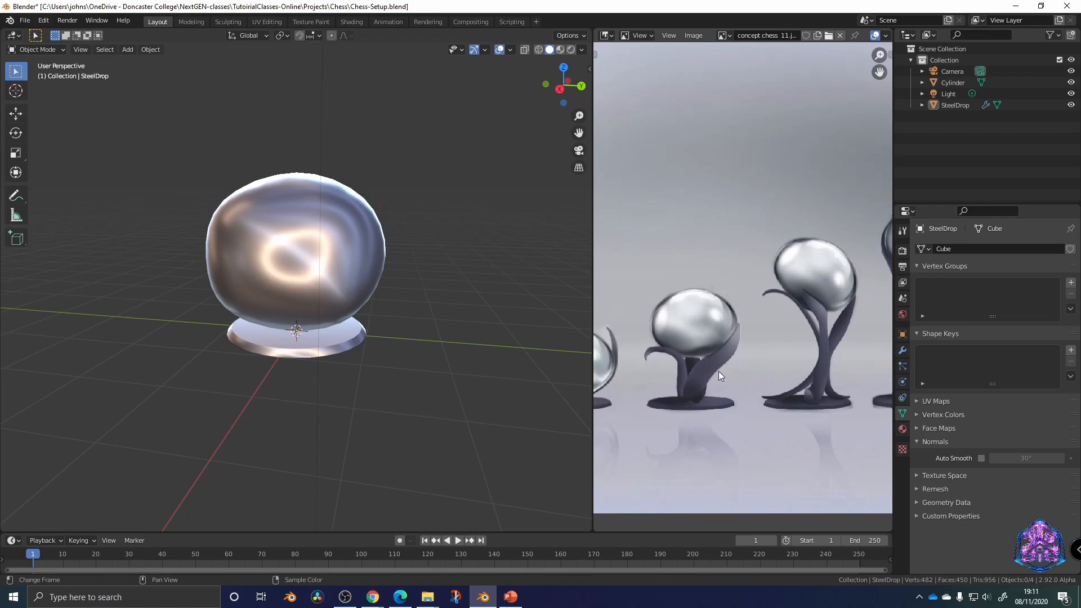
{"action": "middle_click_drag", "start_coordinate": [711, 374], "coordinate": [764, 359]}
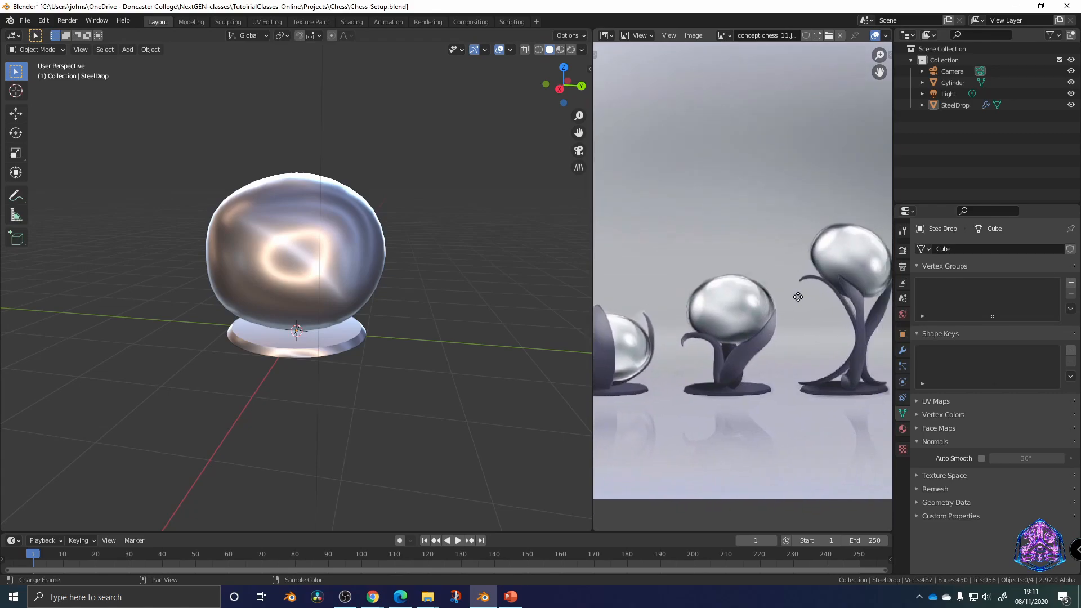
{"action": "middle_click_drag", "start_coordinate": [705, 314], "coordinate": [771, 316]}
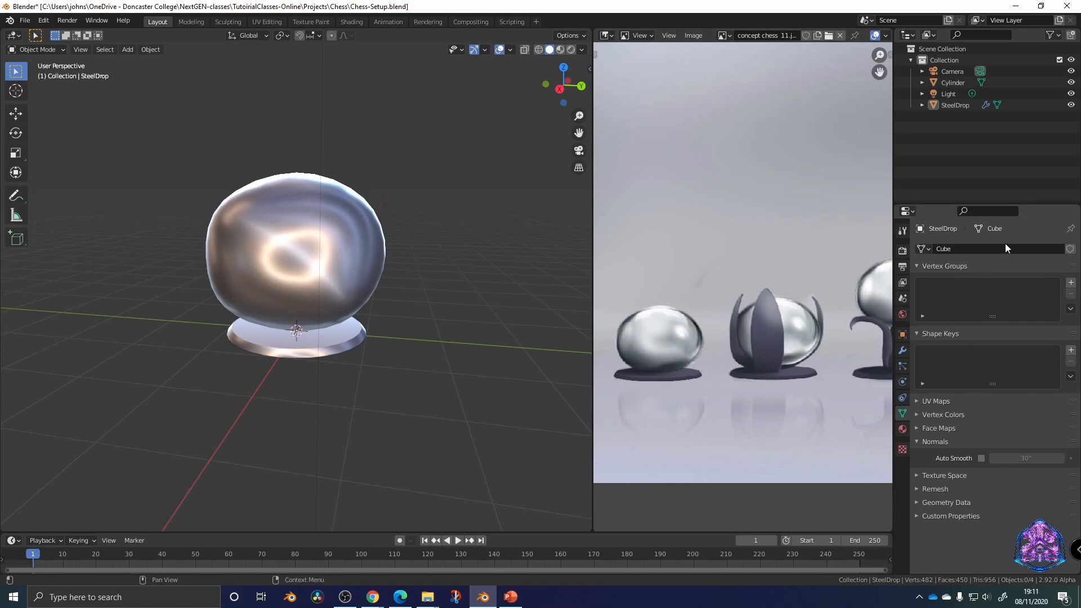
Rename the Cylinder disc object as Base
{"action": "double_click", "coordinate": [955, 84]}
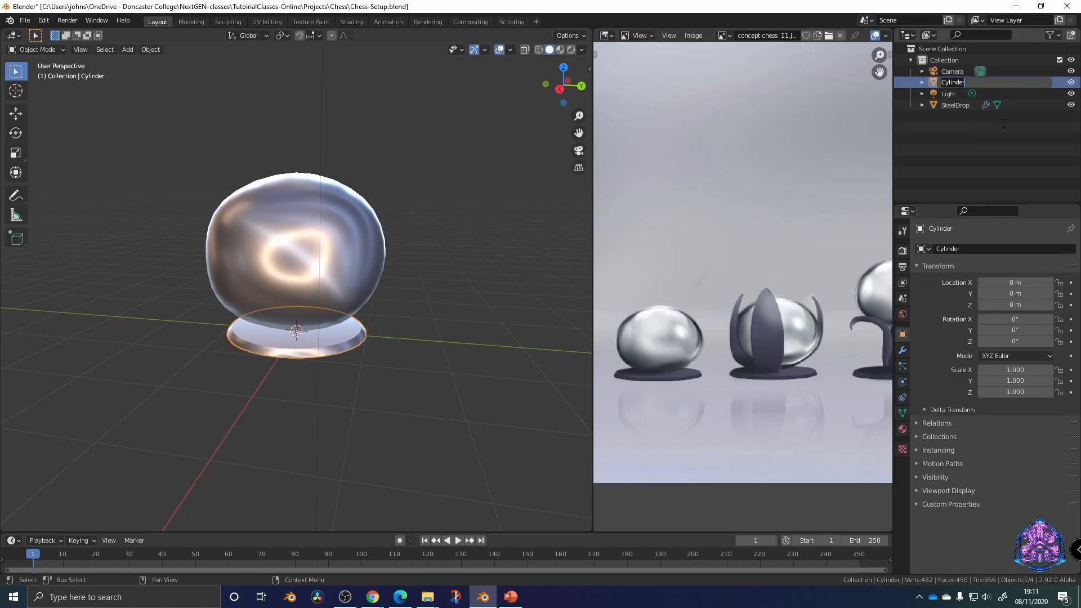
{"action": "type", "text": "Base"}
{"action": "key", "text": "Return"}
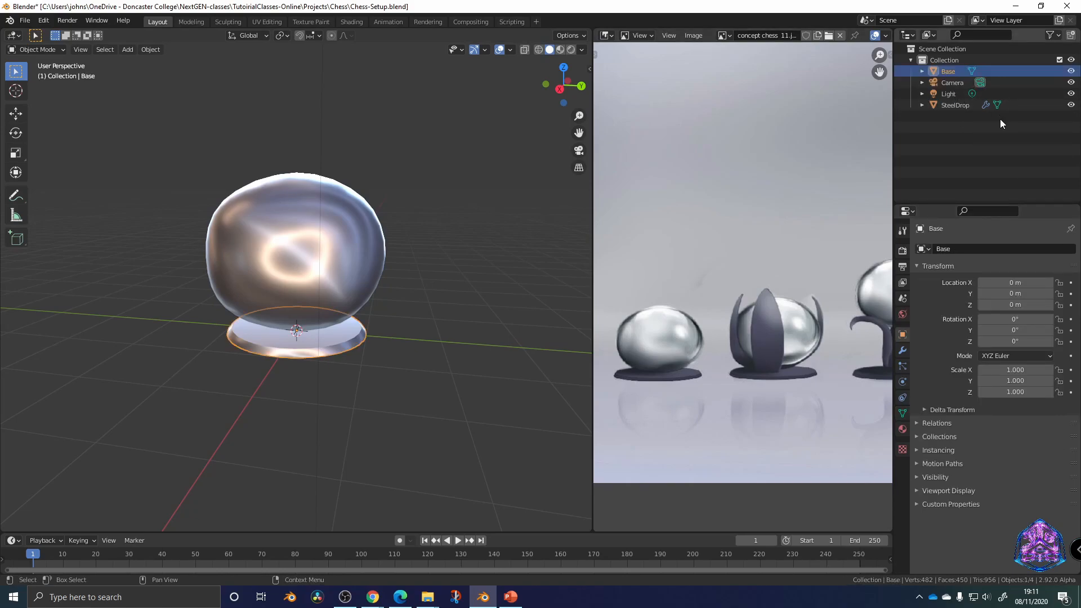
Add a new collection to the scene and name it Pawn
{"action": "left_click", "coordinate": [961, 104]}
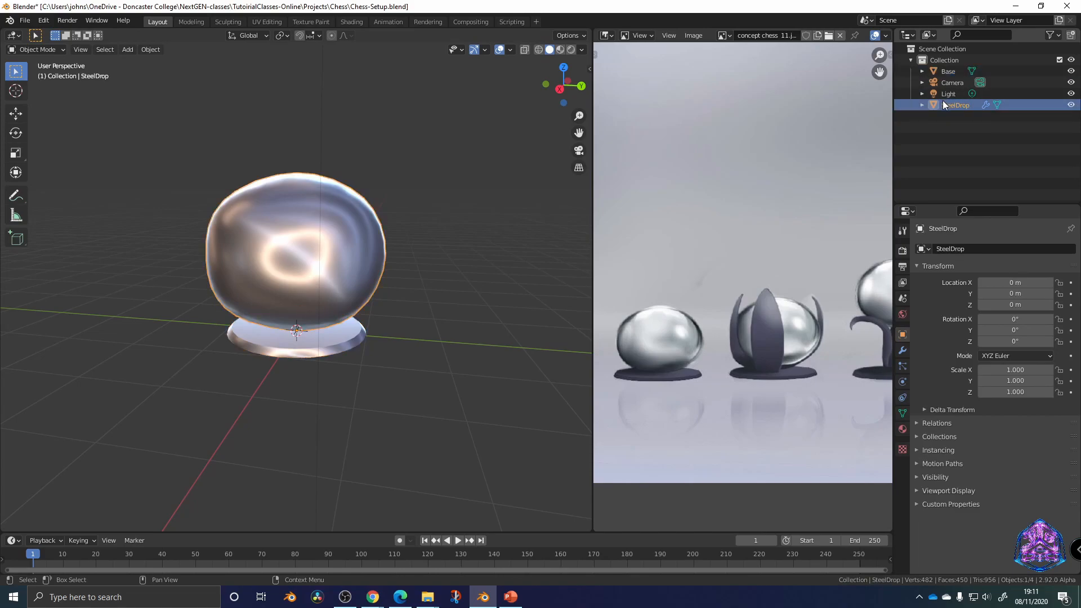
{"action": "left_click", "coordinate": [1071, 35]}
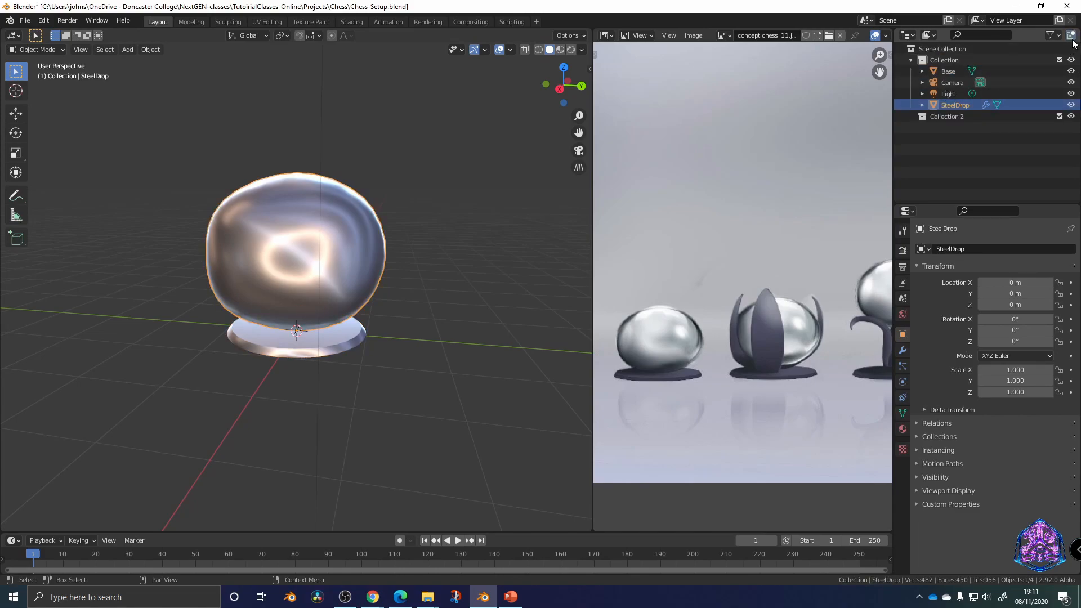
{"action": "double_click", "coordinate": [954, 116]}
{"action": "type", "text": "P"}
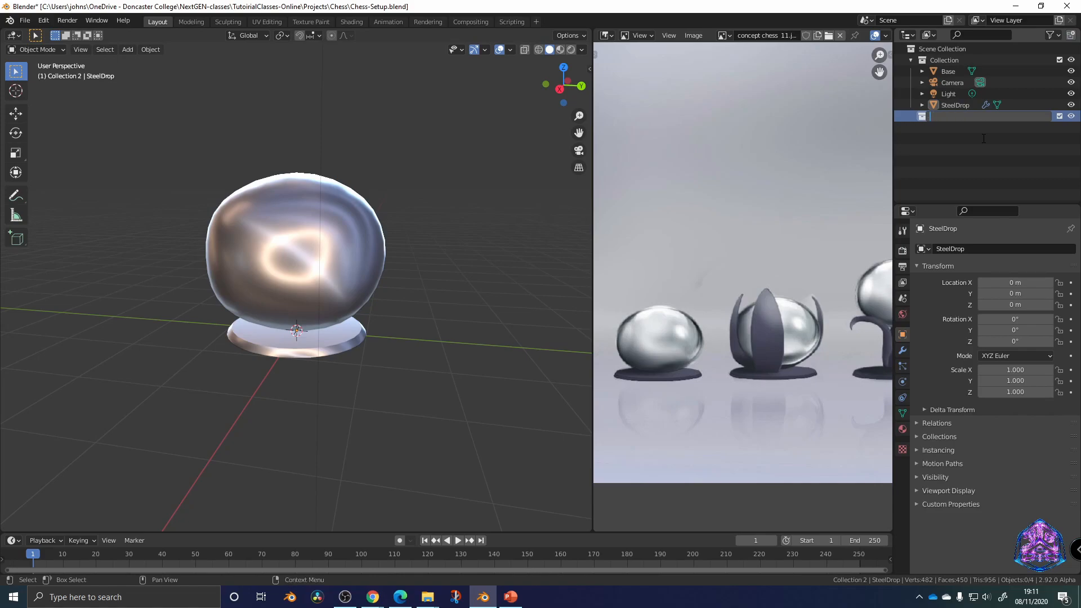
{"action": "key", "text": "Return"}
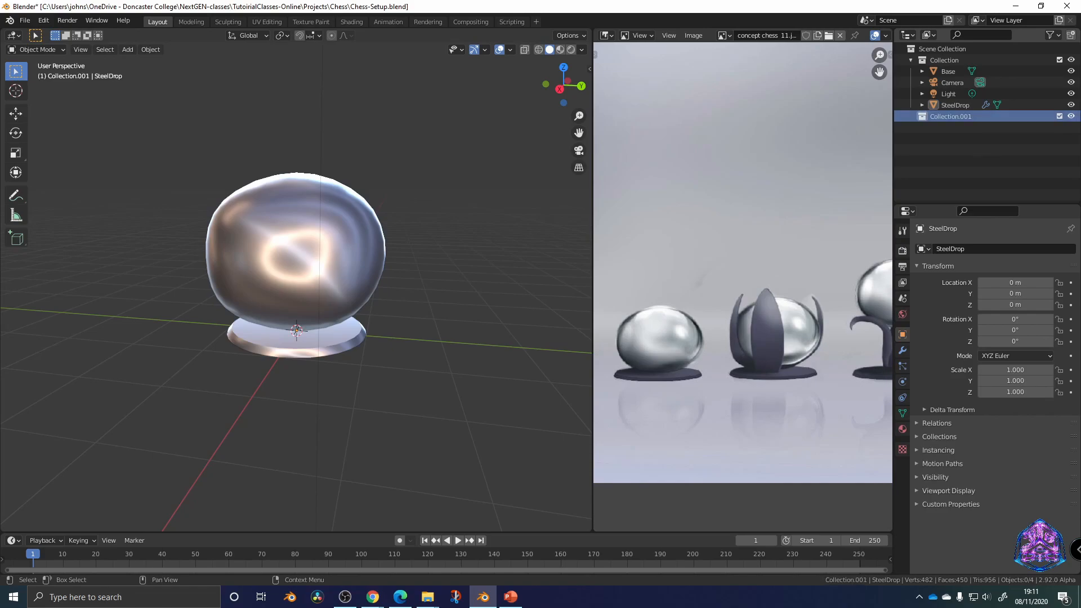
{"action": "double_click", "coordinate": [946, 119]}
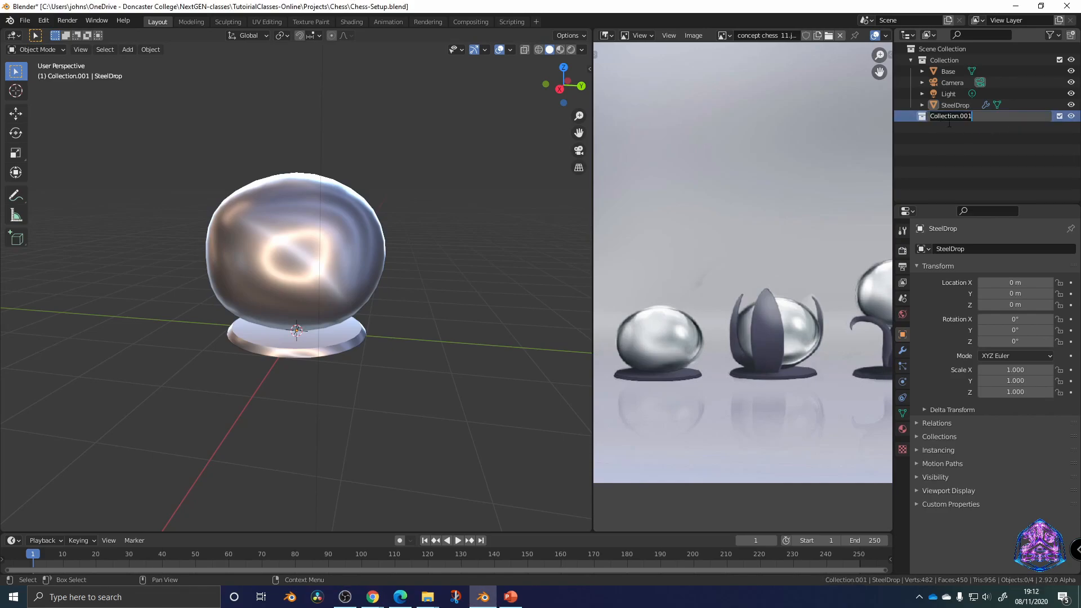
{"action": "type", "text": "Pawn"}
{"action": "key", "text": "Return"}
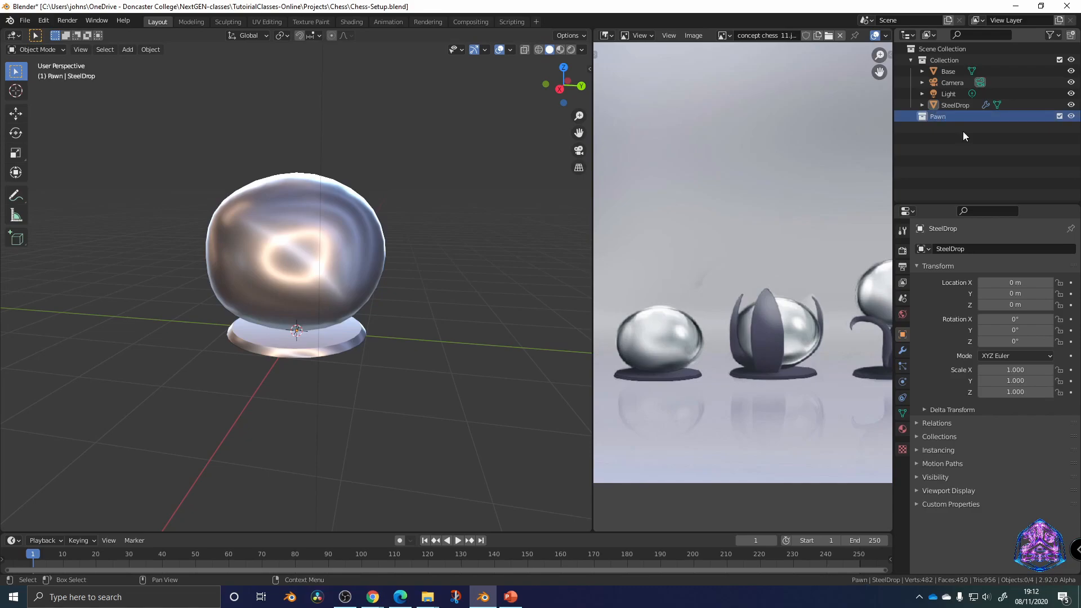
Move Base and SteelDrop together into the Pawn collection, and check the grouping by hiding and showing that collection
{"action": "left_click", "coordinate": [948, 72]}
{"action": "left_click", "coordinate": [950, 95], "text": "ctrl"}
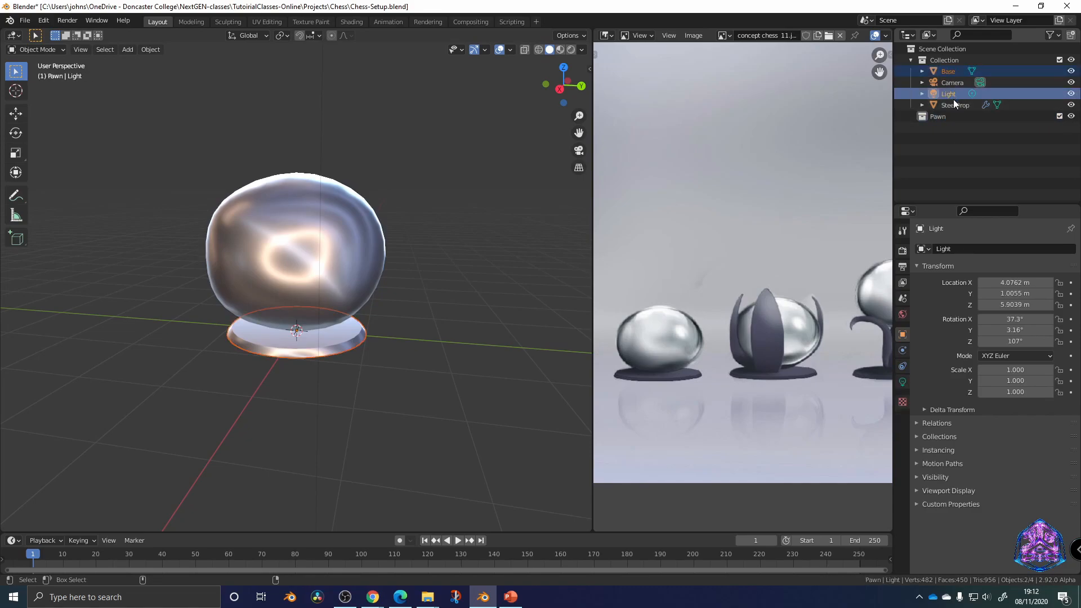
{"action": "left_click", "coordinate": [958, 83]}
{"action": "left_click", "coordinate": [958, 103]}
{"action": "left_click", "coordinate": [954, 72], "text": "ctrl"}
{"action": "left_click", "coordinate": [959, 106]}
{"action": "left_click", "coordinate": [951, 72], "text": "ctrl"}
{"action": "left_click_drag", "start_coordinate": [950, 72], "coordinate": [939, 119]}
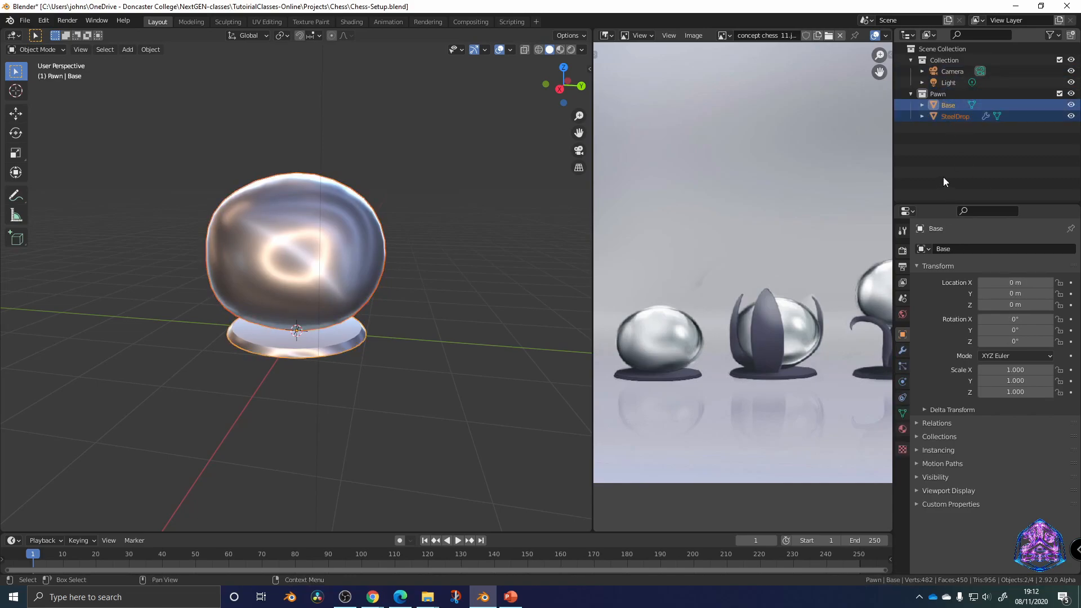
{"action": "left_click", "coordinate": [1072, 94]}
{"action": "left_click", "coordinate": [1072, 94]}
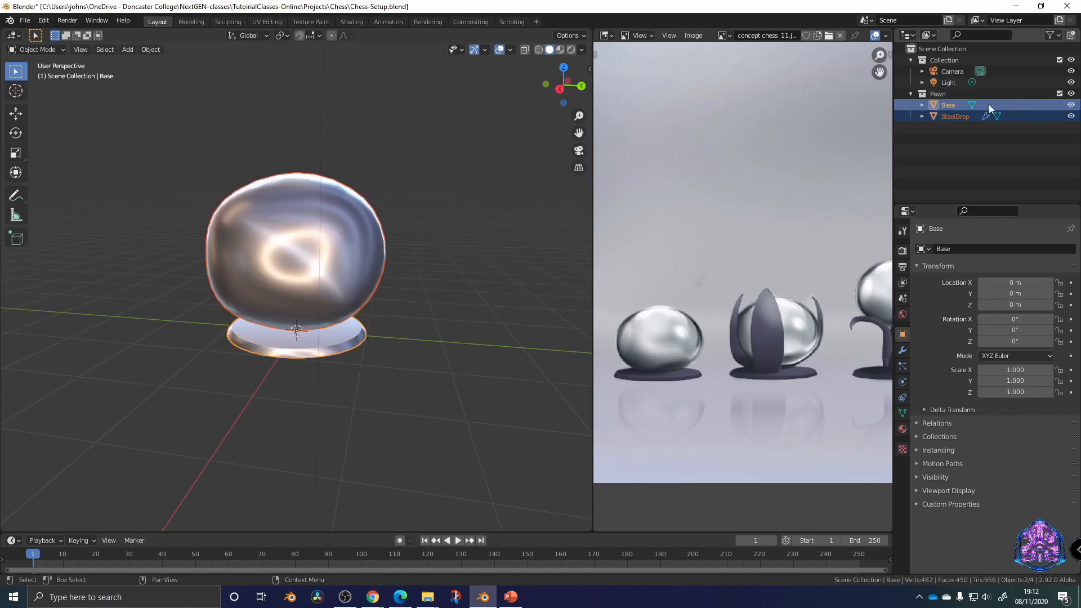
Duplicate the Pawn collection with its objects and name the copy Rook
{"action": "left_click", "coordinate": [923, 94]}
{"action": "right_click", "coordinate": [939, 93]}
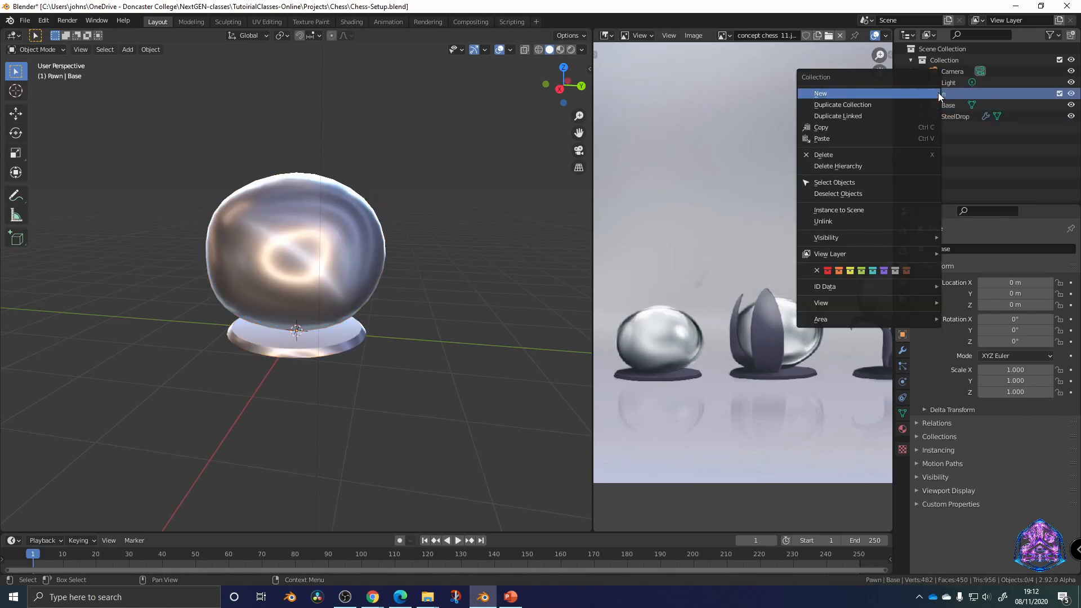
{"action": "left_click", "coordinate": [854, 106]}
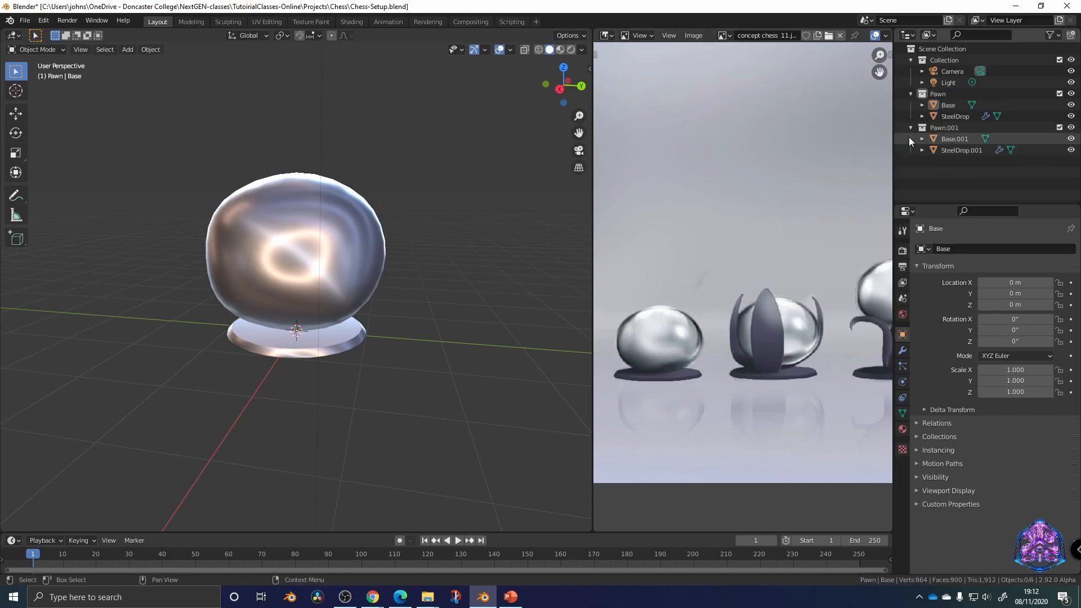
{"action": "double_click", "coordinate": [944, 128]}
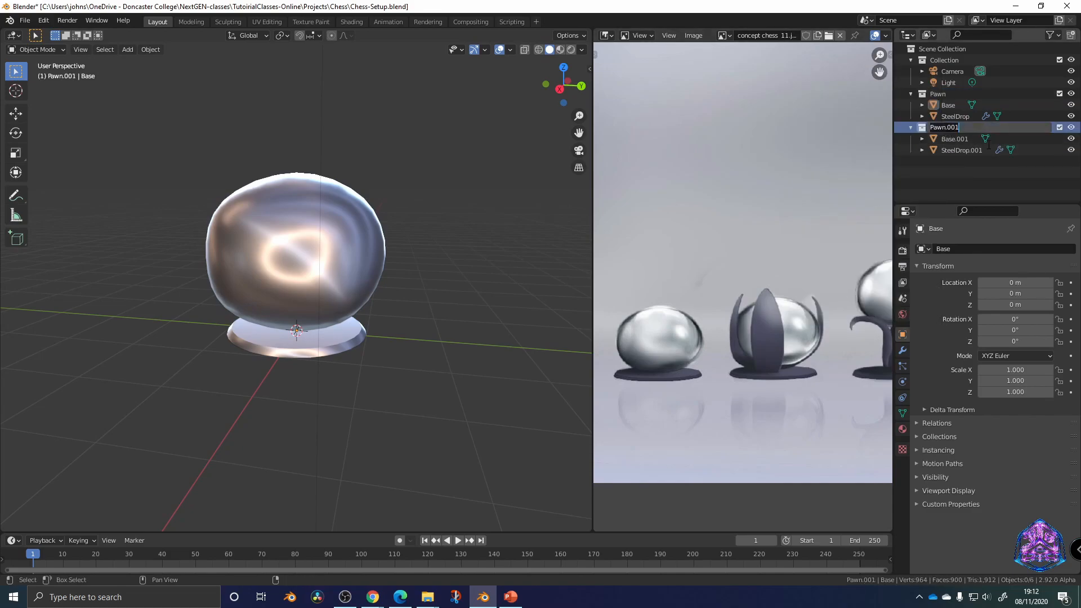
{"action": "type", "text": "Rook"}
{"action": "key", "text": "Return"}
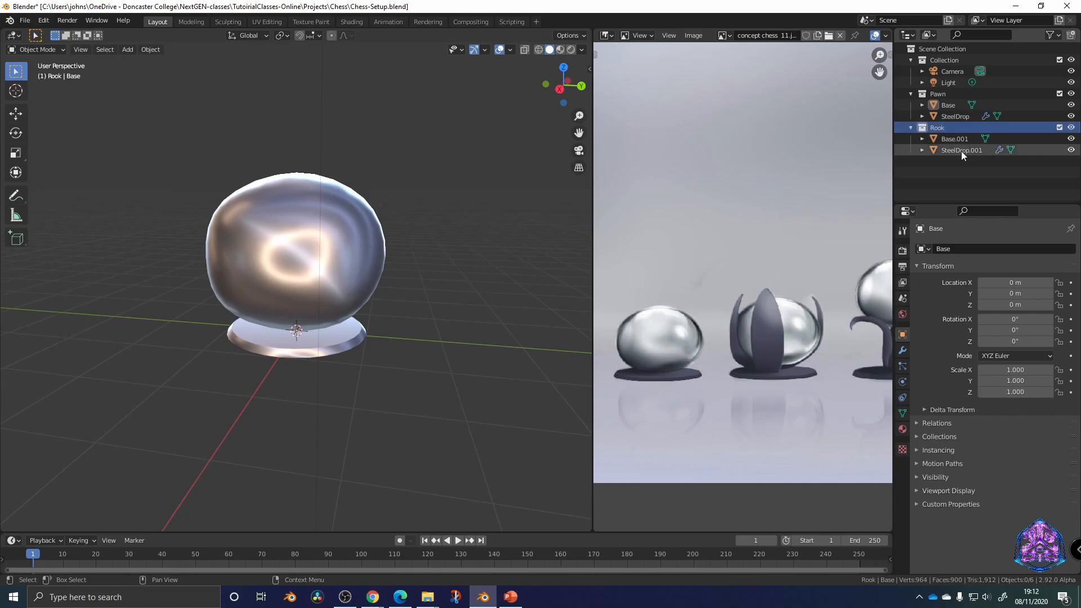
Try naming the Rook collection's disc copy Base, without the numeric suffix
{"action": "left_click", "coordinate": [968, 138]}
{"action": "double_click", "coordinate": [980, 138]}
{"action": "key", "text": "BackSpace"}
{"action": "key", "text": "Return"}
{"action": "double_click", "coordinate": [982, 150]}
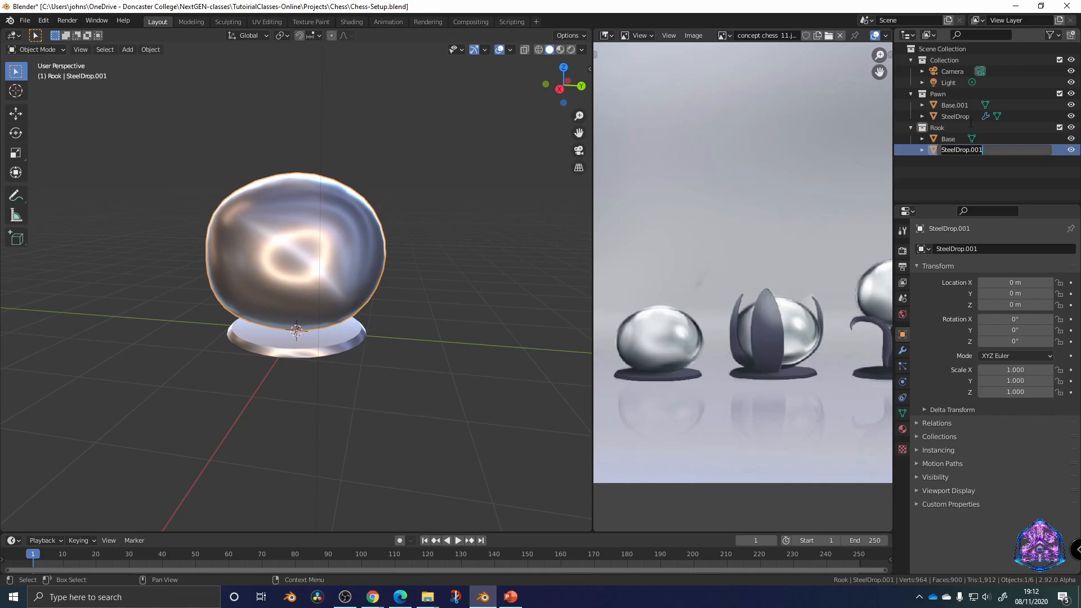
{"action": "key", "text": "Return"}
Rename the disc in the Rook collection as Base-Rook and the disc in the Pawn collection as Base-Pawn
{"action": "double_click", "coordinate": [965, 138]}
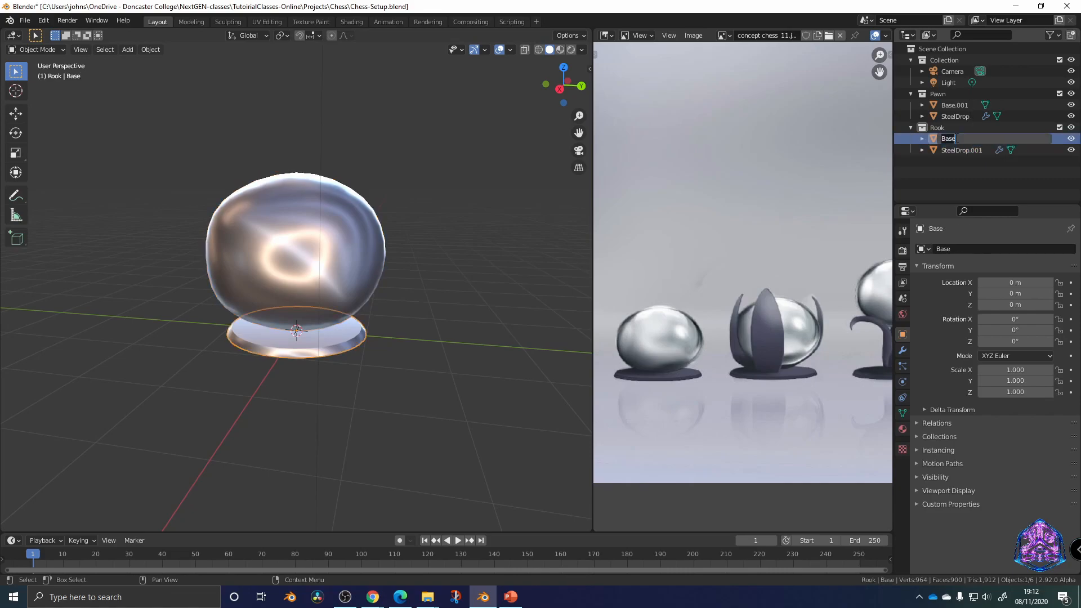
{"action": "type", "text": "-Rook"}
{"action": "key", "text": "Return"}
{"action": "double_click", "coordinate": [964, 105]}
{"action": "left_click", "coordinate": [979, 106]}
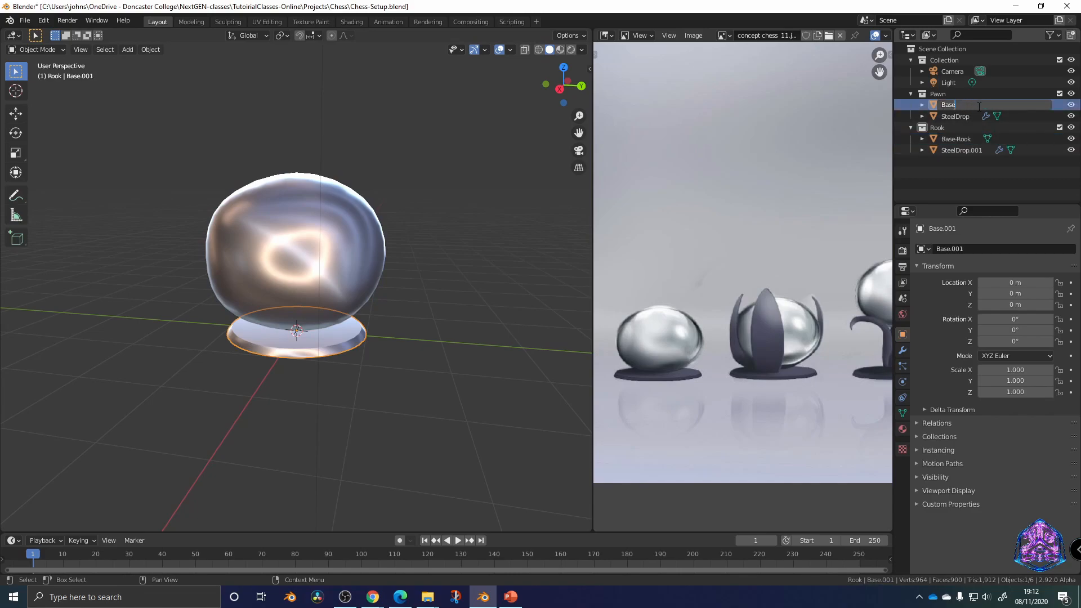
{"action": "type", "text": "-Pawn"}
{"action": "key", "text": "Return"}
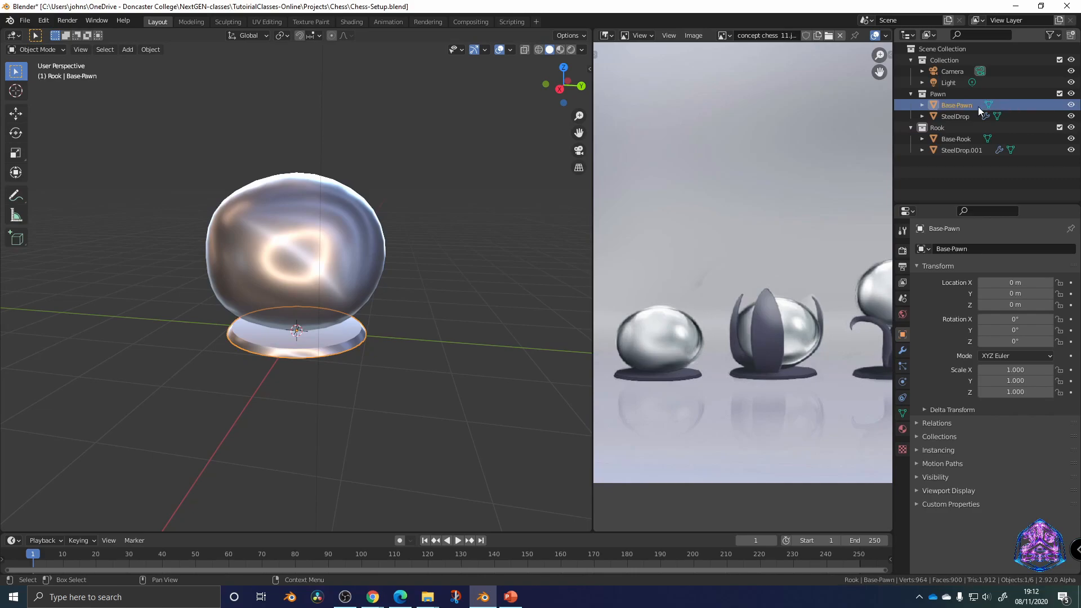
Rename the ball in the Pawn collection as SteelDrop-Pawn
{"action": "double_click", "coordinate": [958, 117]}
{"action": "left_click", "coordinate": [980, 116]}
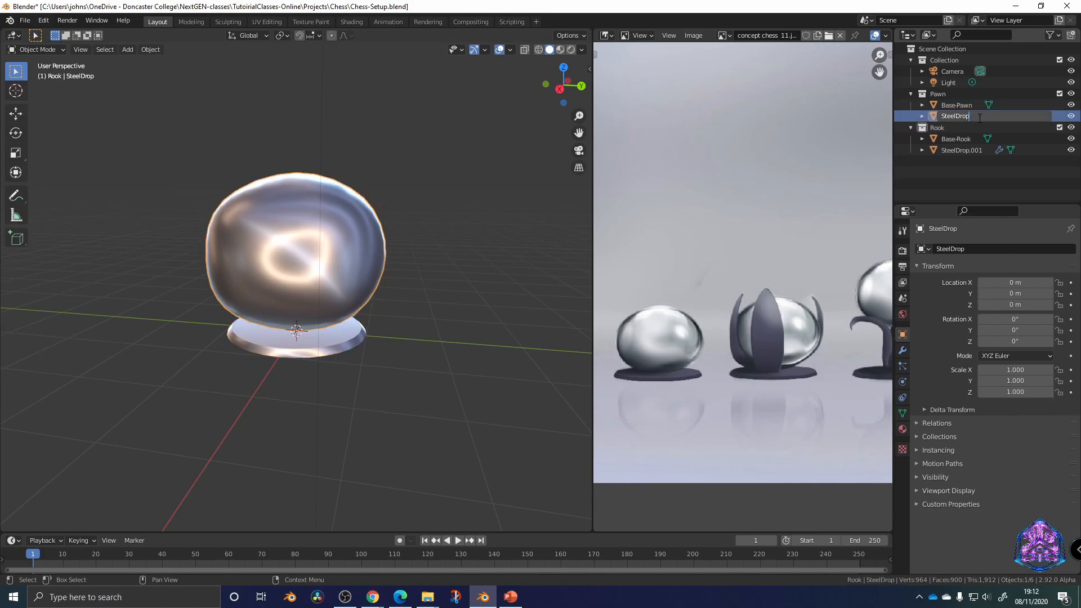
{"action": "type", "text": "-Pawn"}
{"action": "key", "text": "Return"}
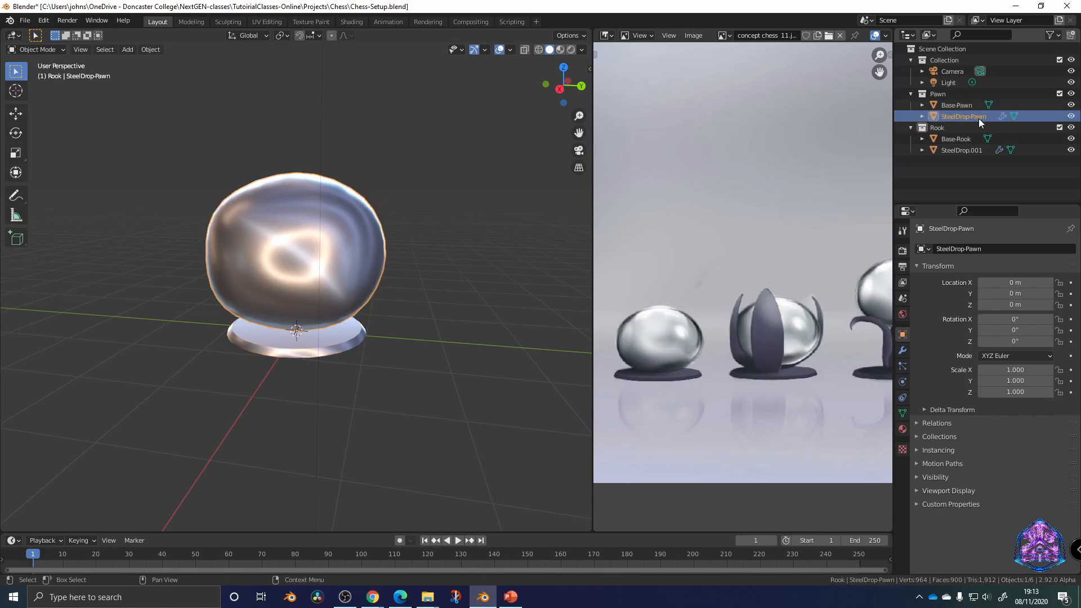
Rename the duplicated ball in the Rook collection as SteelDrop-Pawn
{"action": "double_click", "coordinate": [966, 150]}
{"action": "left_click", "coordinate": [993, 150]}
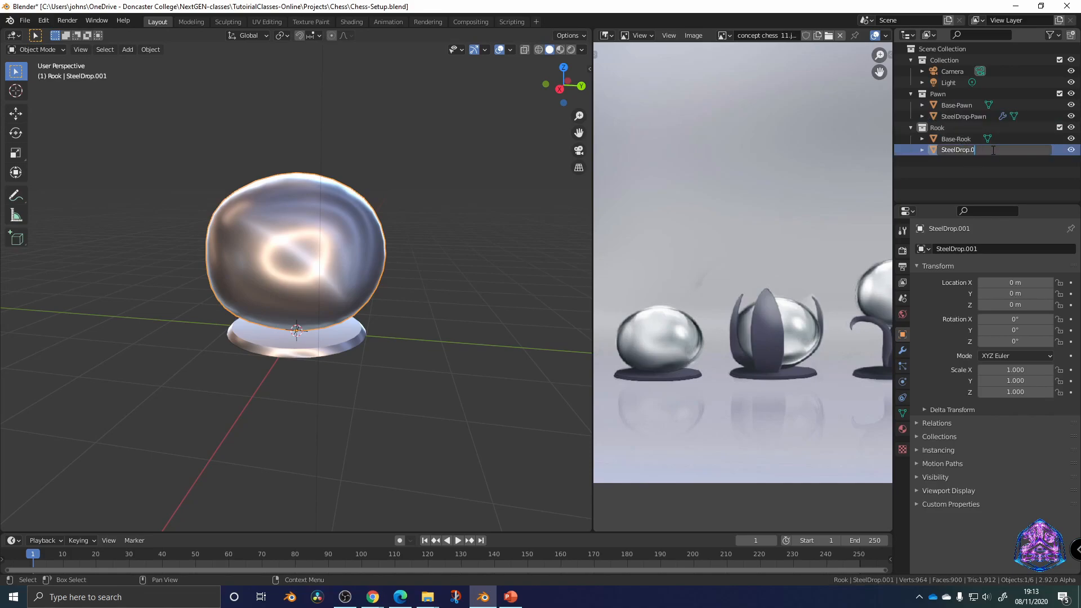
{"action": "type", "text": "-Ro"}
{"action": "type", "text": "wn"}
{"action": "key", "text": "Return"}
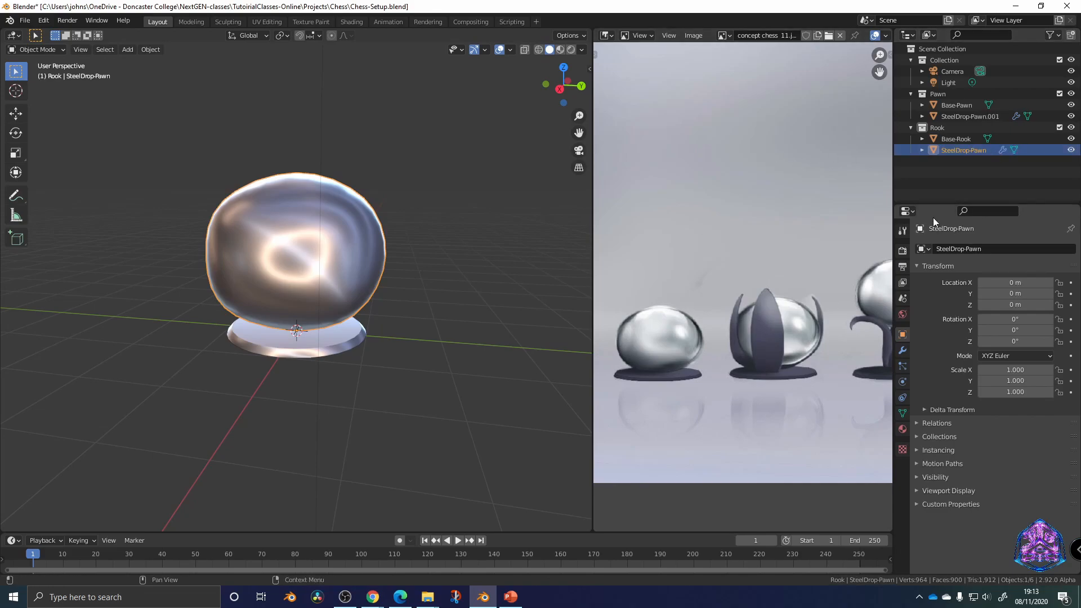
Hide the Pawn collection and raise the Rook ball's whole mesh more than 0.5 m along Z, clear of its disc
{"action": "left_click", "coordinate": [1071, 93]}
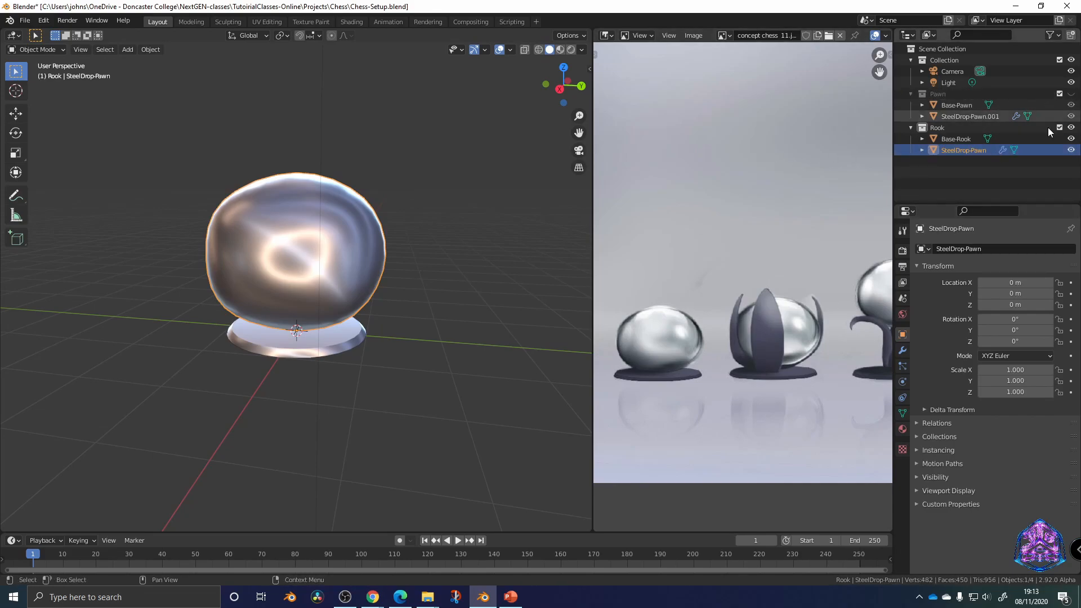
{"action": "middle_click_drag", "start_coordinate": [424, 346], "coordinate": [447, 359]}
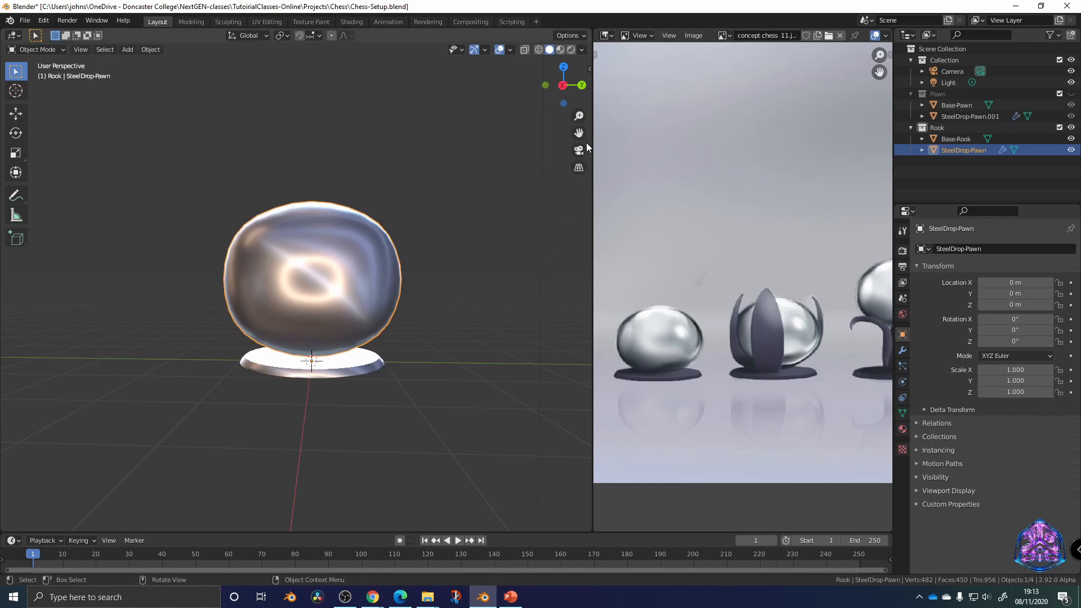
{"action": "left_click", "coordinate": [562, 85]}
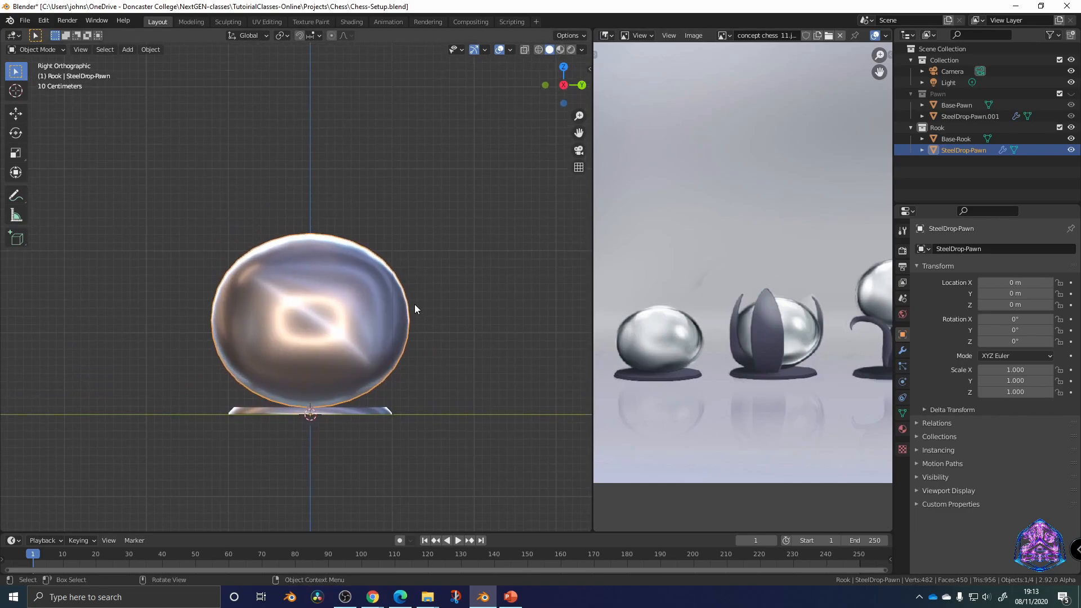
{"action": "key", "text": "Tab"}
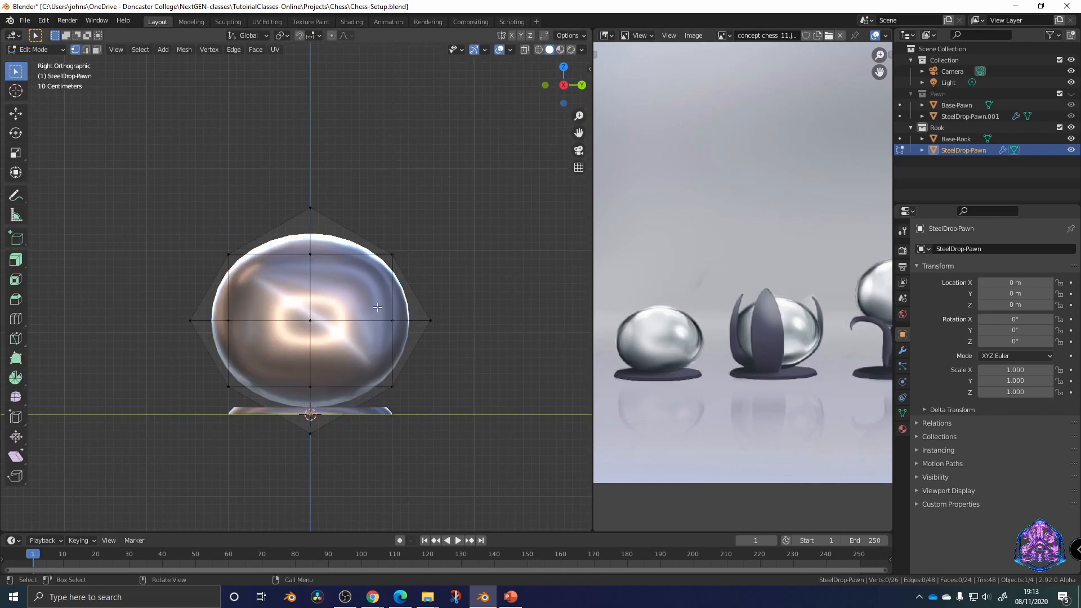
{"action": "key", "text": "a"}
{"action": "key", "text": "g"}
{"action": "key", "text": "z"}
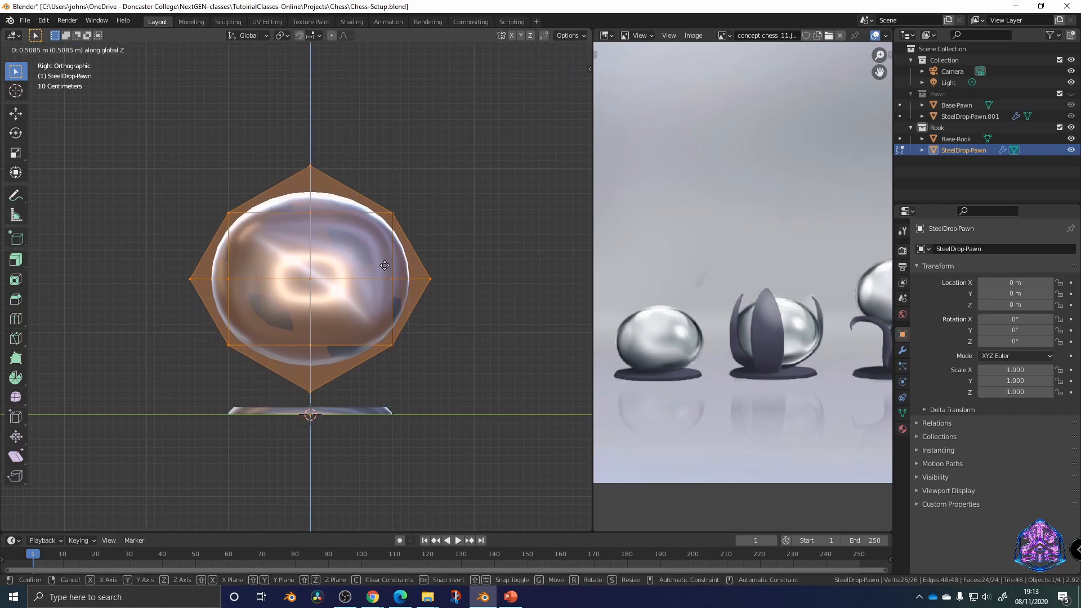
{"action": "left_click", "coordinate": [387, 257]}
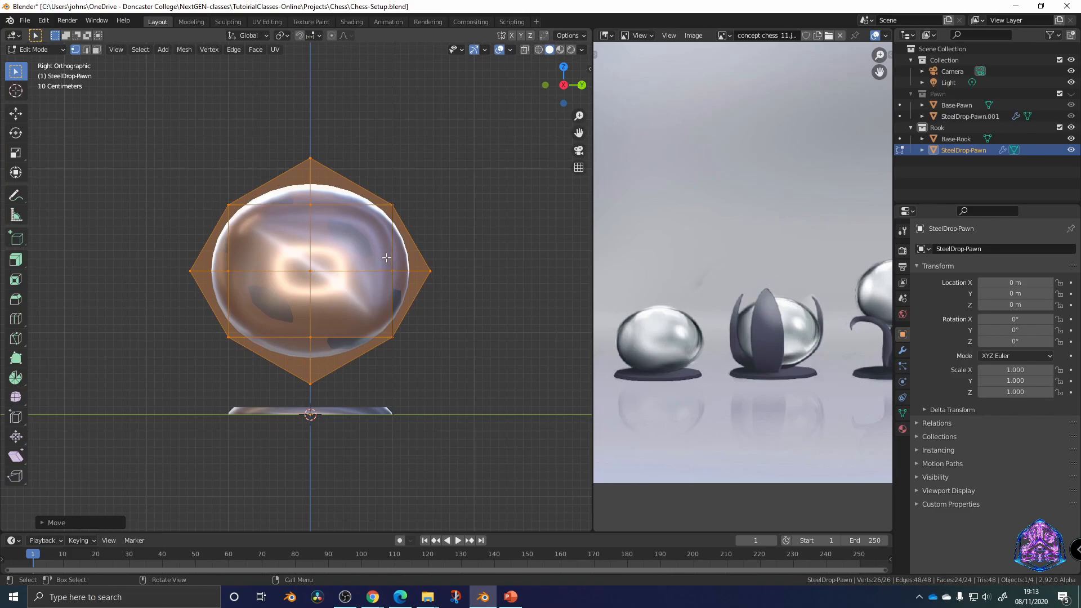
{"action": "key", "text": "grave"}
{"action": "left_click", "coordinate": [326, 218]}
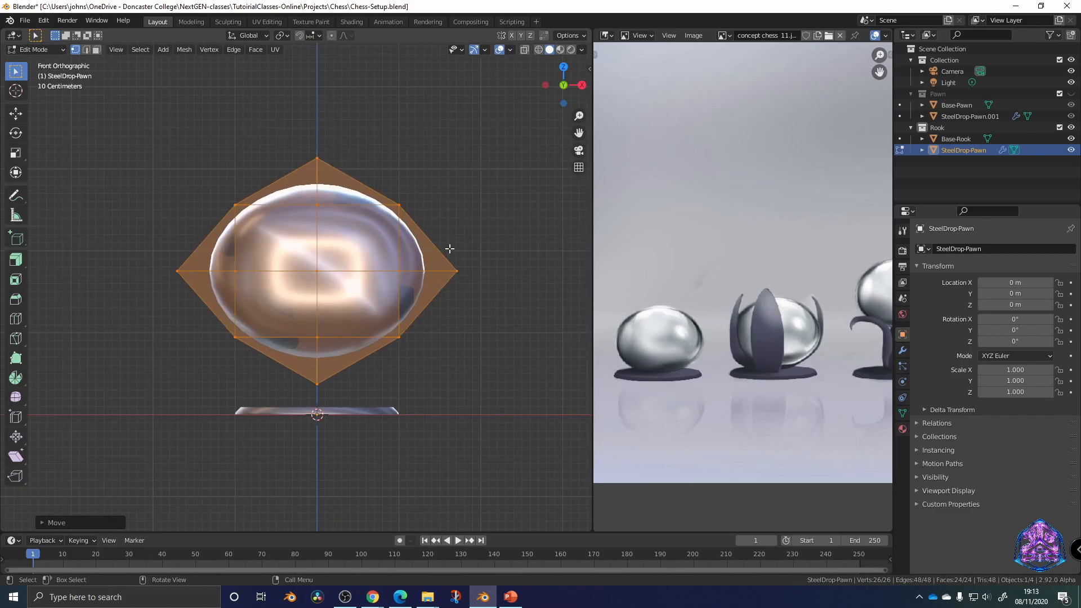
Narrow the rook's ball by scaling its two outermost side vertices inward
{"action": "left_click_drag", "start_coordinate": [440, 235], "coordinate": [474, 305]}
{"action": "left_click_drag", "start_coordinate": [159, 243], "coordinate": [201, 298], "text": "shift"}
{"action": "key", "text": "s"}
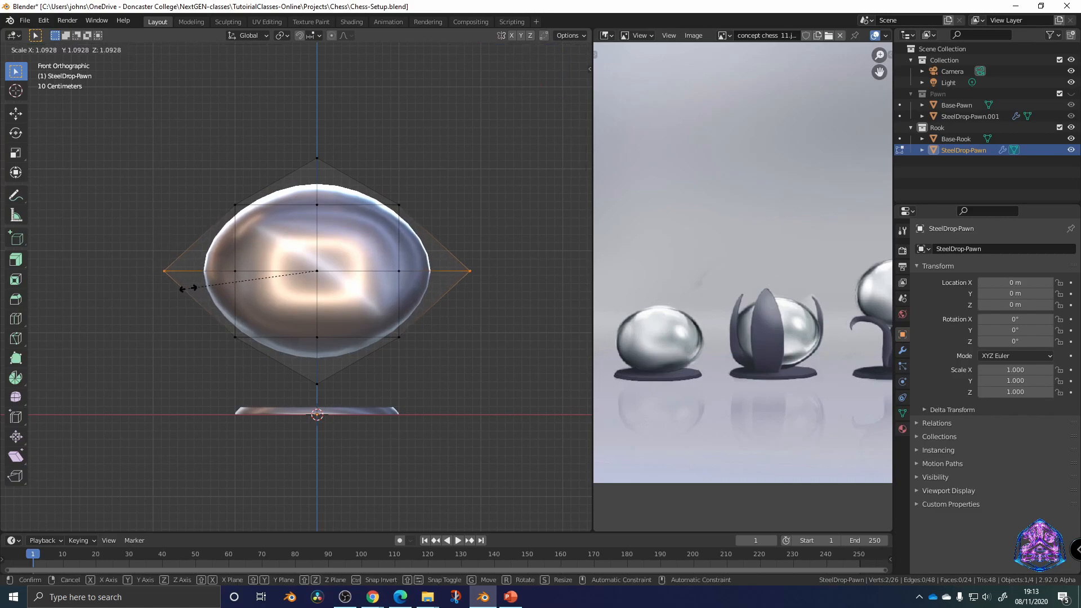
{"action": "left_click", "coordinate": [225, 283]}
In wireframe shading, scale the ball's upper and lower vertex groups together to about 0.85 along Z
{"action": "left_click", "coordinate": [317, 159]}
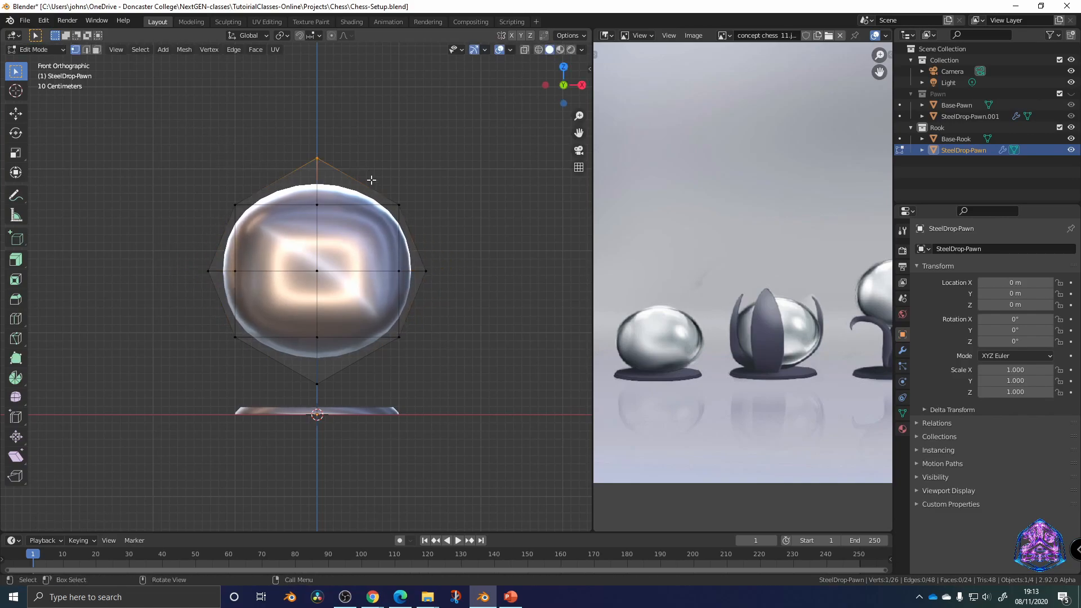
{"action": "left_click", "coordinate": [317, 384], "text": "shift"}
{"action": "key", "text": "alt+a"}
{"action": "left_click", "coordinate": [539, 49]}
{"action": "left_click_drag", "start_coordinate": [165, 126], "coordinate": [486, 197]}
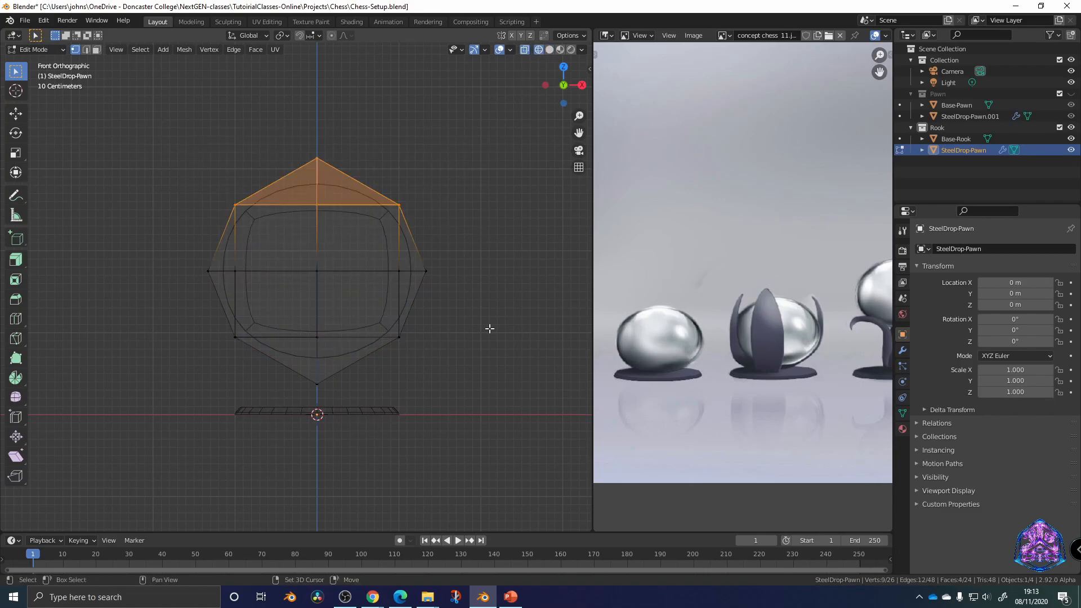
{"action": "left_click_drag", "start_coordinate": [428, 393], "coordinate": [166, 337], "text": "shift"}
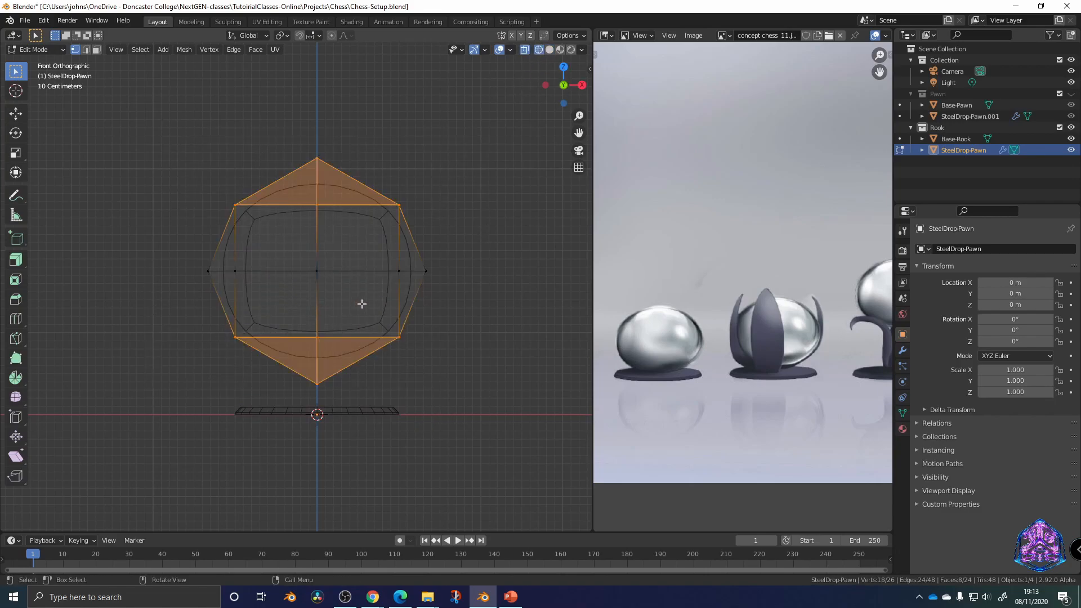
{"action": "middle_click_drag", "start_coordinate": [435, 222], "coordinate": [425, 239], "text": "shift"}
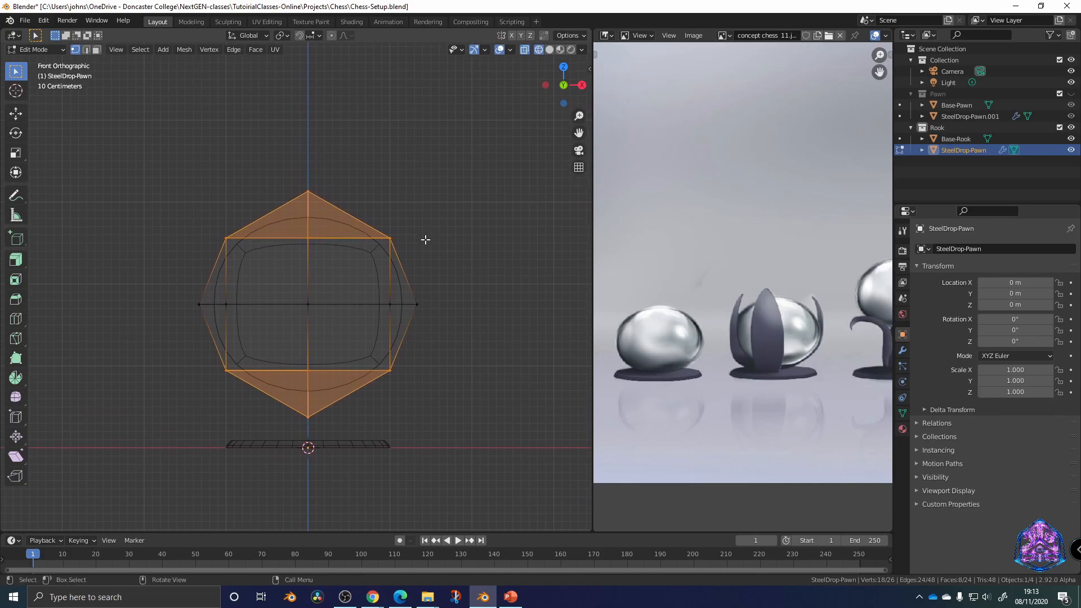
{"action": "key", "text": "s"}
{"action": "key", "text": "z"}
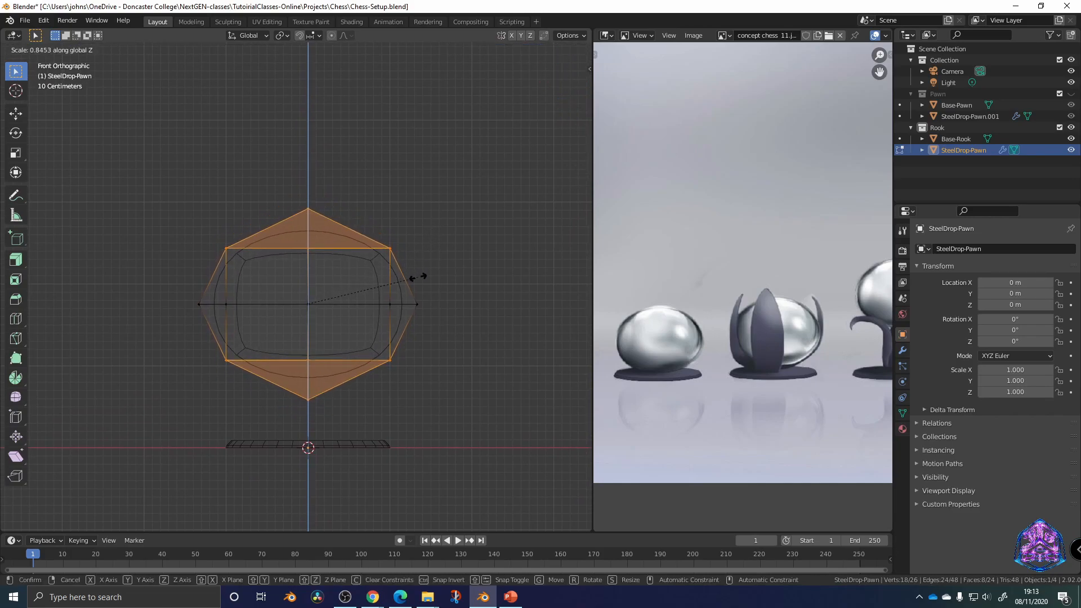
{"action": "left_click", "coordinate": [418, 276]}
Lower the ball's whole mesh along Z so the rounded form sits just above the base disc
{"action": "middle_click_drag", "start_coordinate": [452, 320], "coordinate": [451, 367], "text": "shift"}
{"action": "key", "text": "Tab"}
{"action": "left_click", "coordinate": [436, 325]}
{"action": "mouse_move", "coordinate": [436, 320]}
{"action": "middle_mouse_down", "text": "shift"}
{"action": "mouse_move", "coordinate": [442, 287]}
{"action": "mouse_move", "coordinate": [454, 314]}
{"action": "middle_mouse_up", "text": "shift"}
{"action": "left_click", "coordinate": [409, 313]}
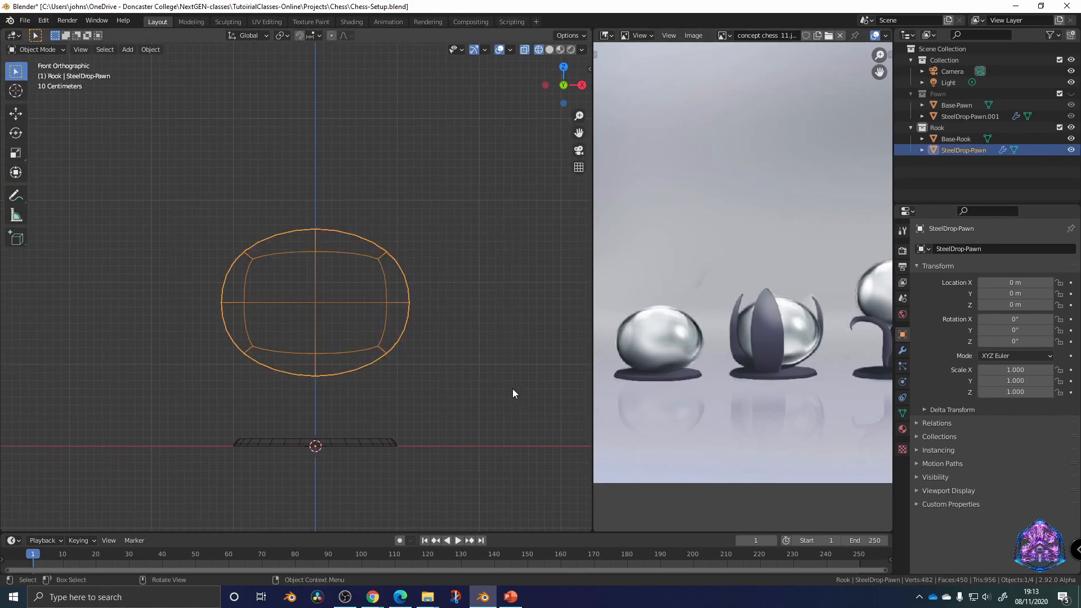
{"action": "key", "text": "Tab"}
{"action": "key", "text": "a"}
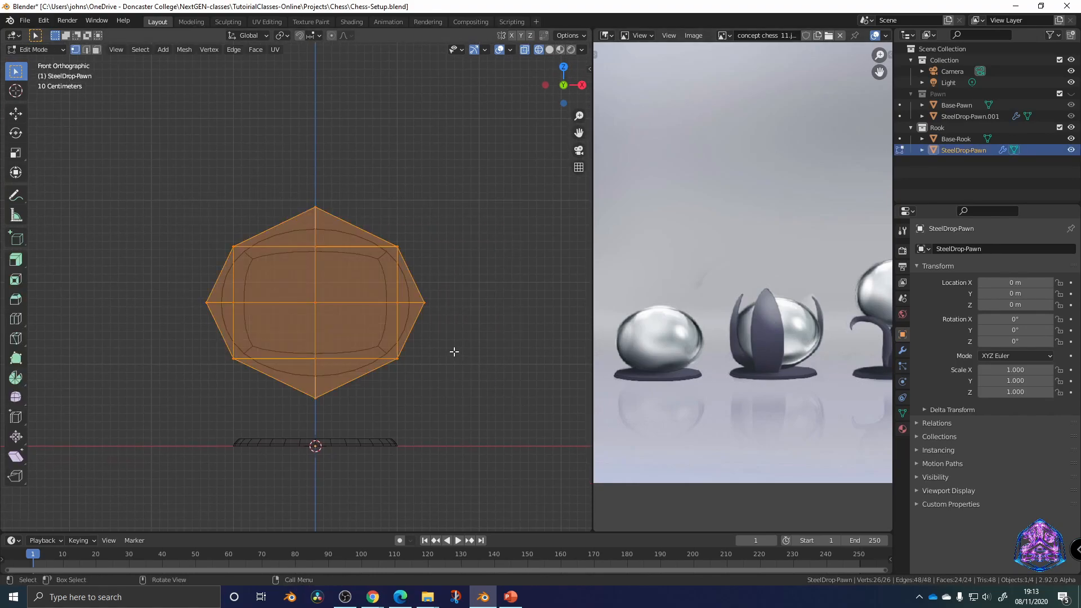
{"action": "key", "text": "g"}
{"action": "key", "text": "z"}
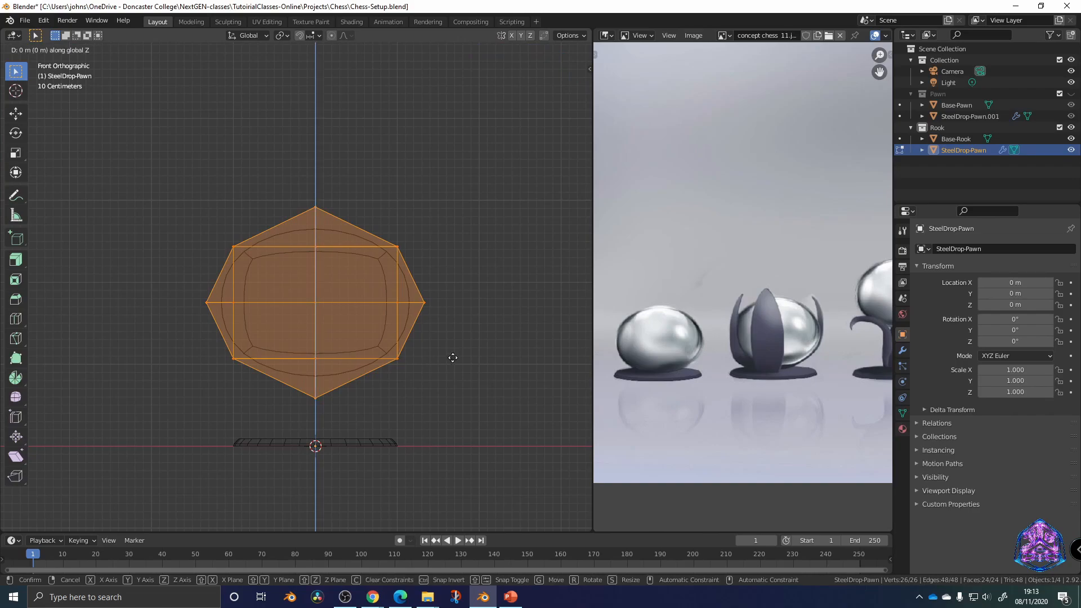
{"action": "left_click", "coordinate": [447, 402]}
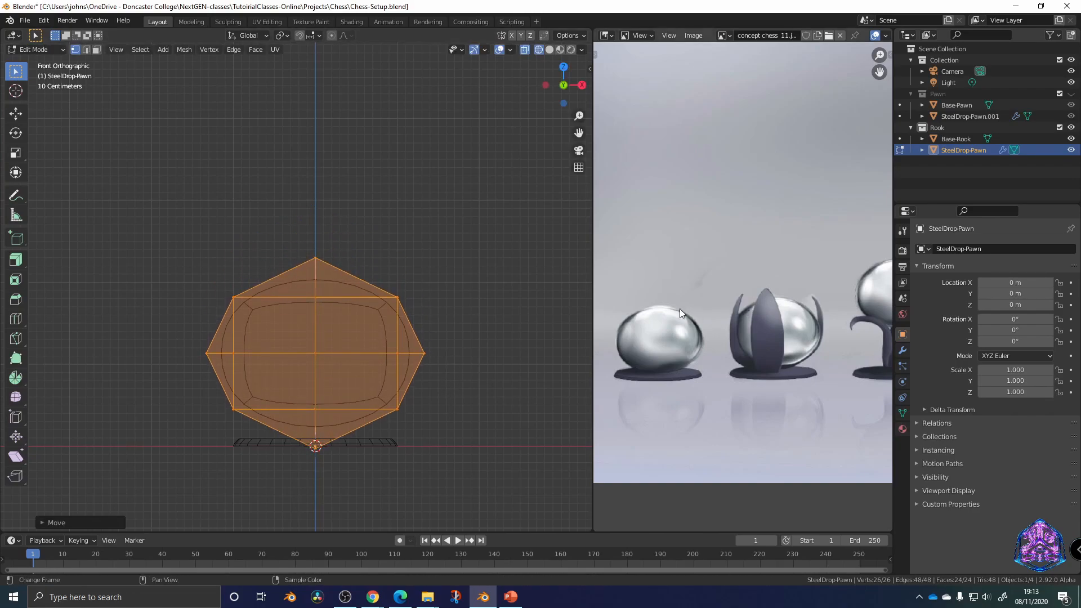
{"action": "left_click", "coordinate": [507, 388]}
Inset the top face of Base-Rook by about 0.38 m, leaving a smaller circle in its centre
{"action": "middle_click_drag", "start_coordinate": [439, 434], "coordinate": [397, 429], "text": "shift"}
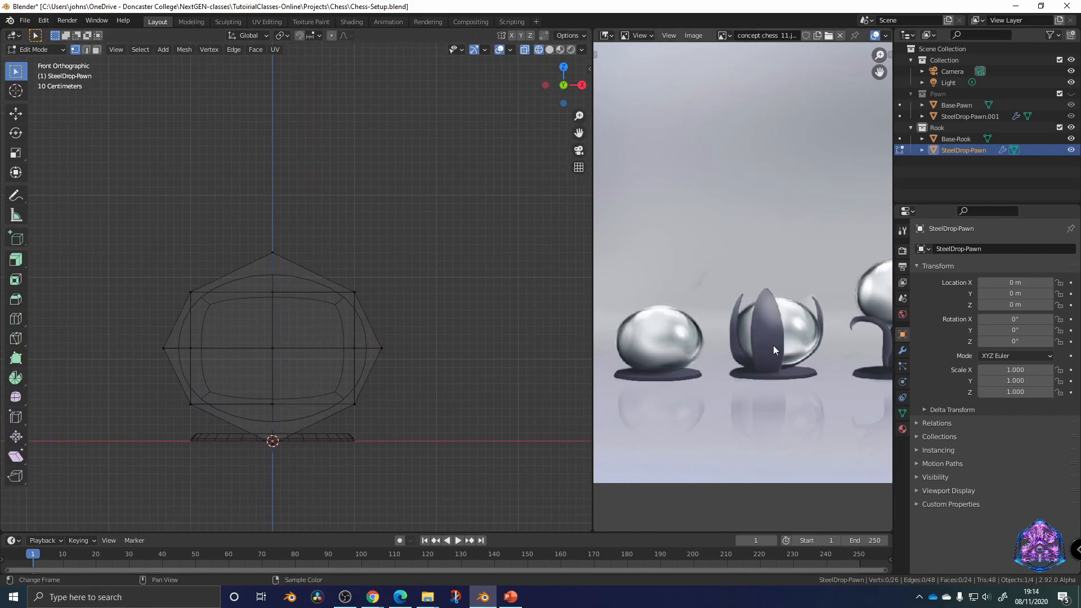
{"action": "middle_click_drag", "start_coordinate": [364, 374], "coordinate": [340, 382], "text": "shift"}
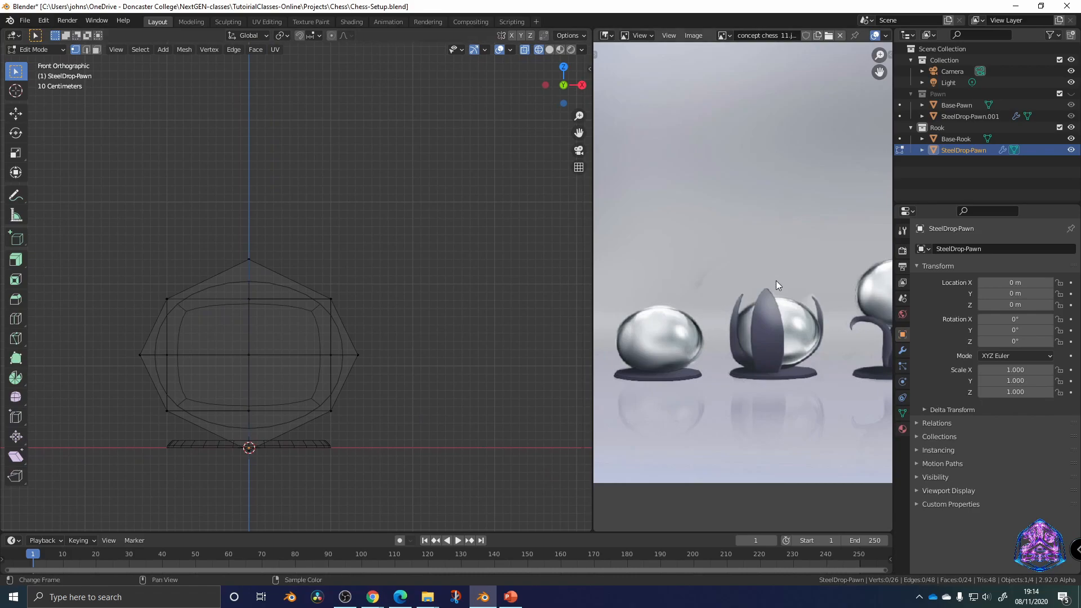
{"action": "key", "text": "Tab"}
{"action": "left_click", "coordinate": [310, 444]}
{"action": "middle_click_drag", "start_coordinate": [468, 268], "coordinate": [432, 264]}
{"action": "scroll", "coordinate": [432, 269], "scroll_direction": "up", "scroll_amount": 5}
{"action": "key", "text": "Tab"}
{"action": "middle_click_drag", "start_coordinate": [414, 362], "coordinate": [417, 297]}
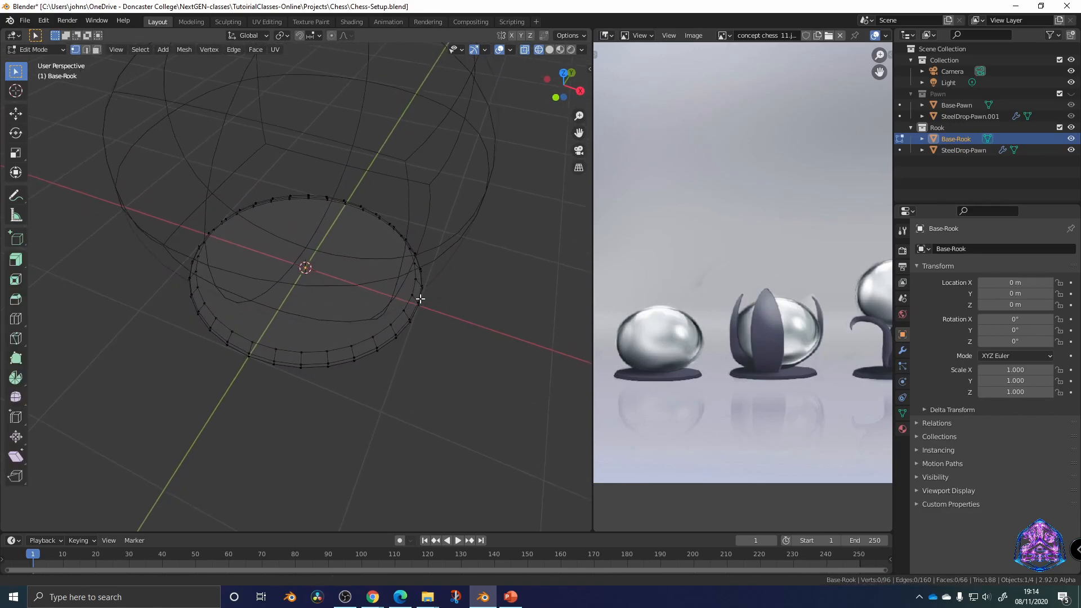
{"action": "left_click", "coordinate": [366, 338], "text": "alt"}
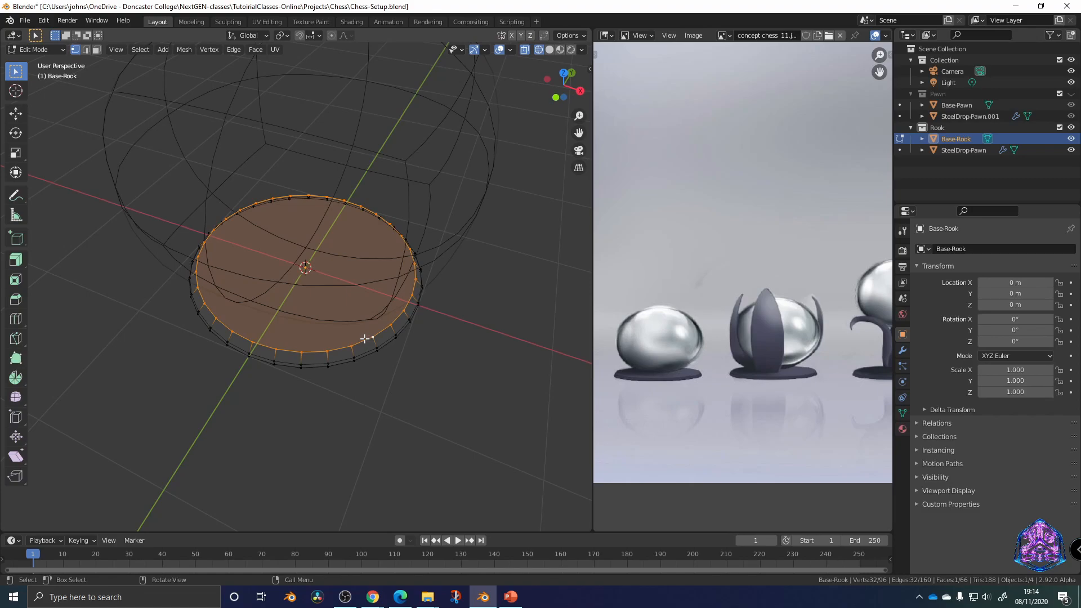
{"action": "key", "text": "i"}
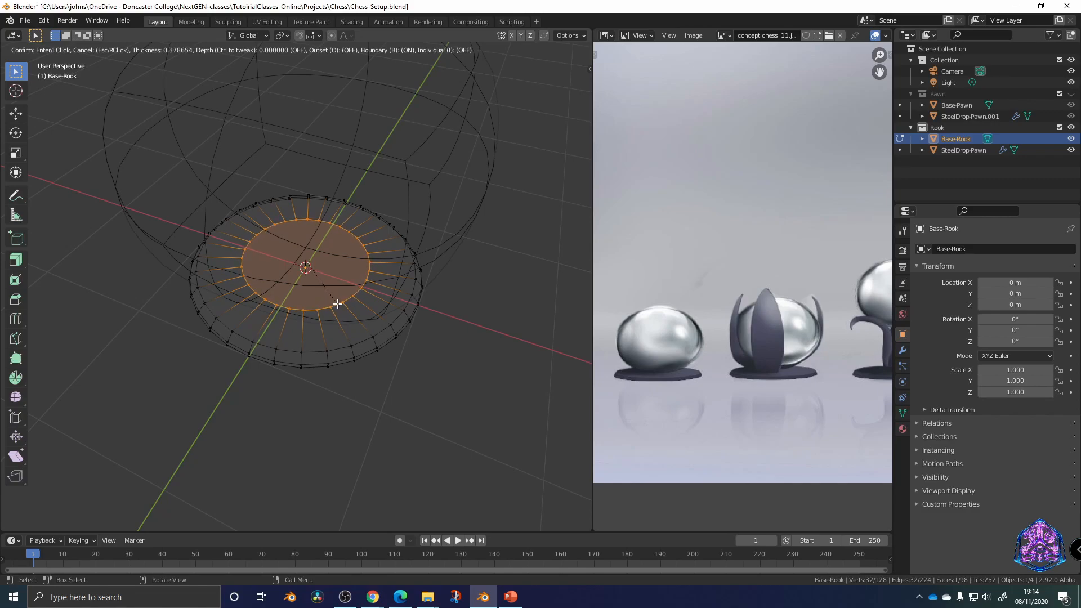
{"action": "left_click", "coordinate": [337, 305]}
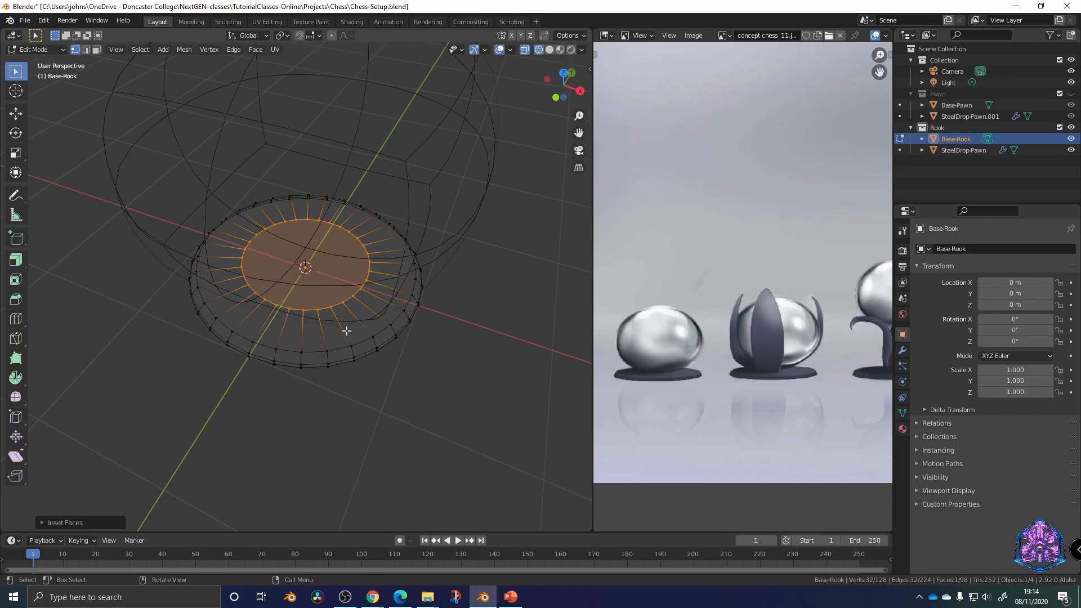
Add a loop cut around the inset ring of Base-Rook, slid about 0.6 toward the inner circle
{"action": "key", "text": "ctrl+r"}
{"action": "left_click", "coordinate": [340, 315]}
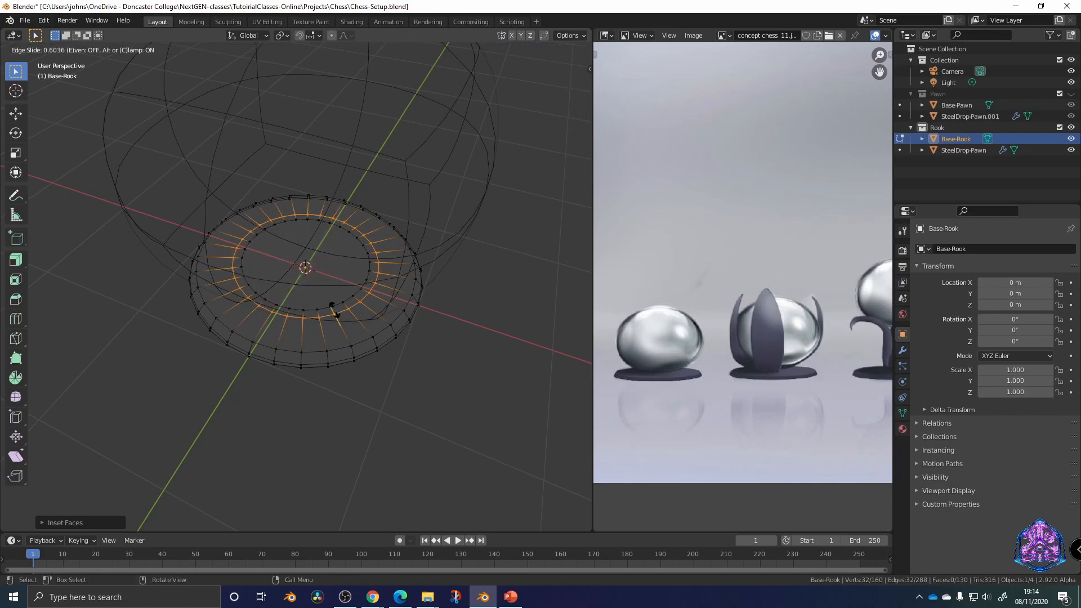
{"action": "left_click", "coordinate": [331, 308]}
{"action": "middle_click_drag", "start_coordinate": [381, 366], "coordinate": [415, 327]}
{"action": "left_click", "coordinate": [434, 359]}
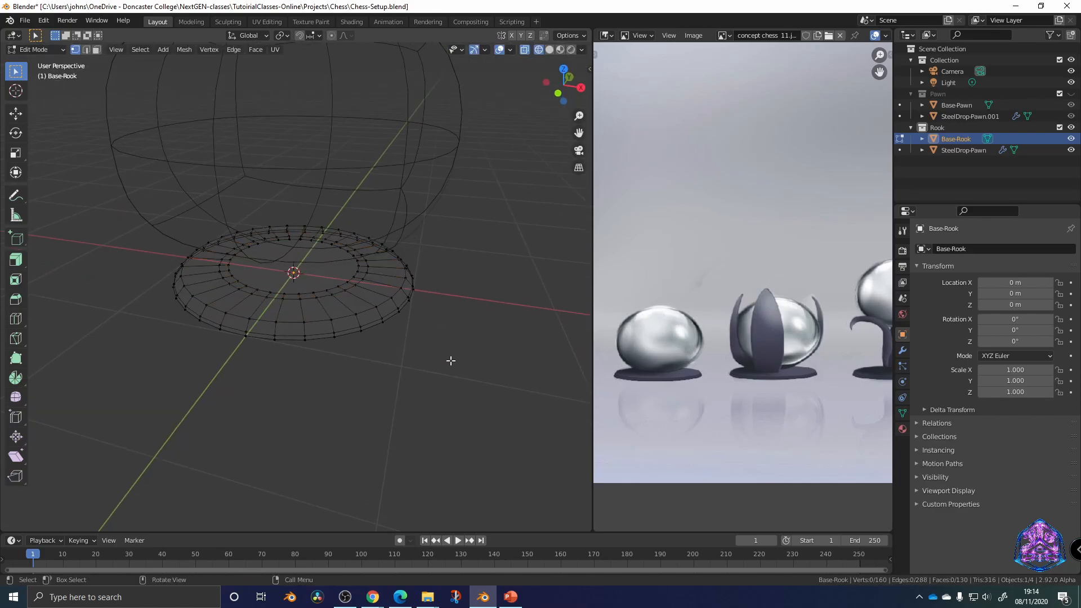
Examine the rings on Base-Rook from several angles and compare them with the rook's petals in the concept image
{"action": "scroll", "coordinate": [401, 372], "scroll_direction": "up", "scroll_amount": 1}
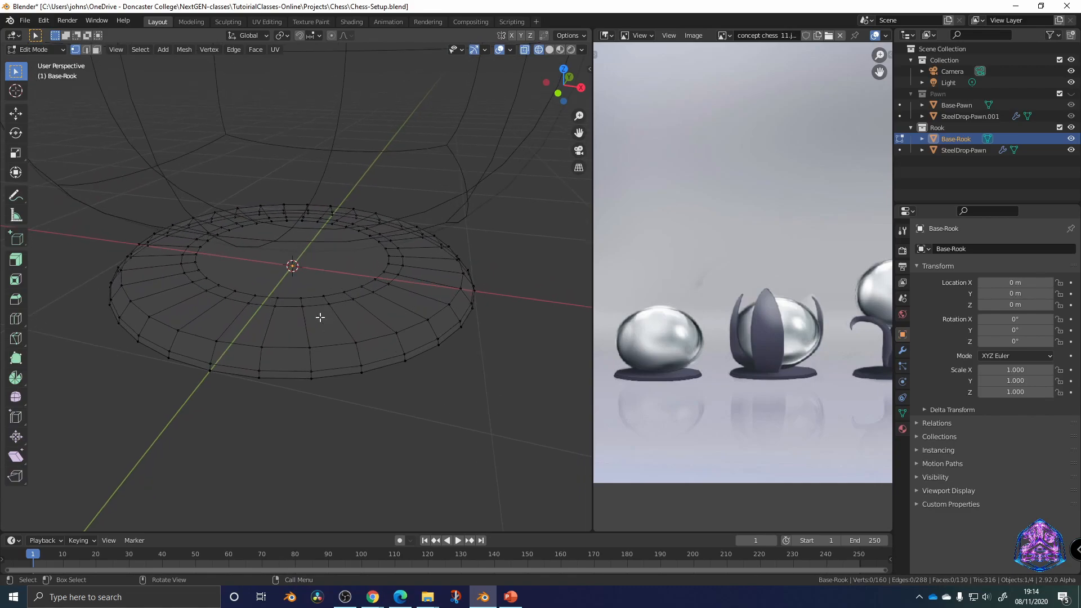
{"action": "middle_click_drag", "start_coordinate": [274, 331], "coordinate": [394, 376]}
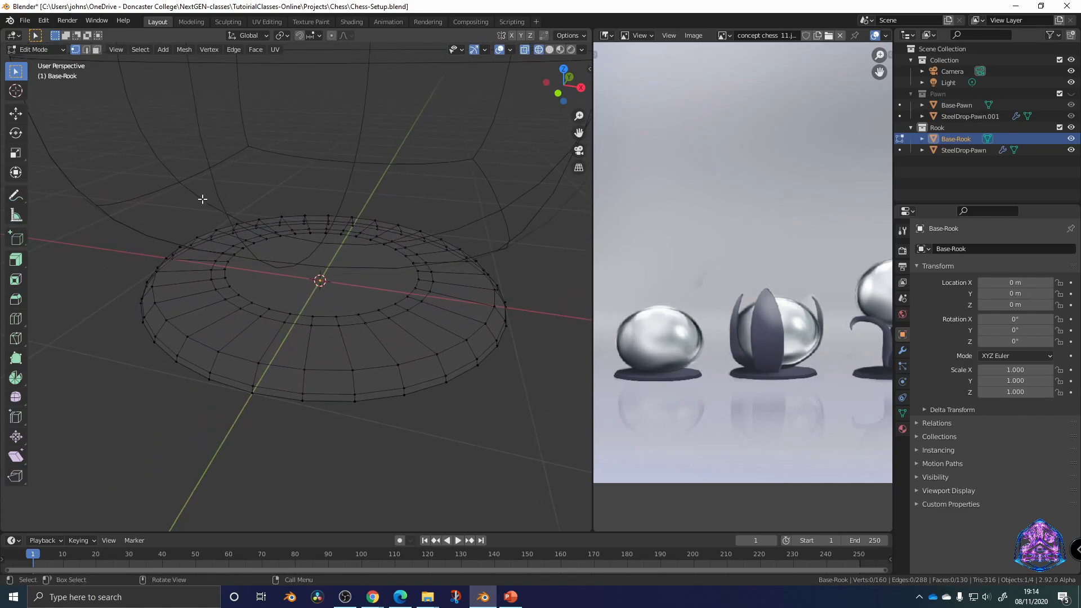
{"action": "left_click_drag", "start_coordinate": [220, 209], "coordinate": [467, 362]}
{"action": "middle_click_drag", "start_coordinate": [465, 360], "coordinate": [489, 384]}
{"action": "left_click", "coordinate": [507, 408]}
{"action": "middle_click_drag", "start_coordinate": [330, 425], "coordinate": [422, 443]}
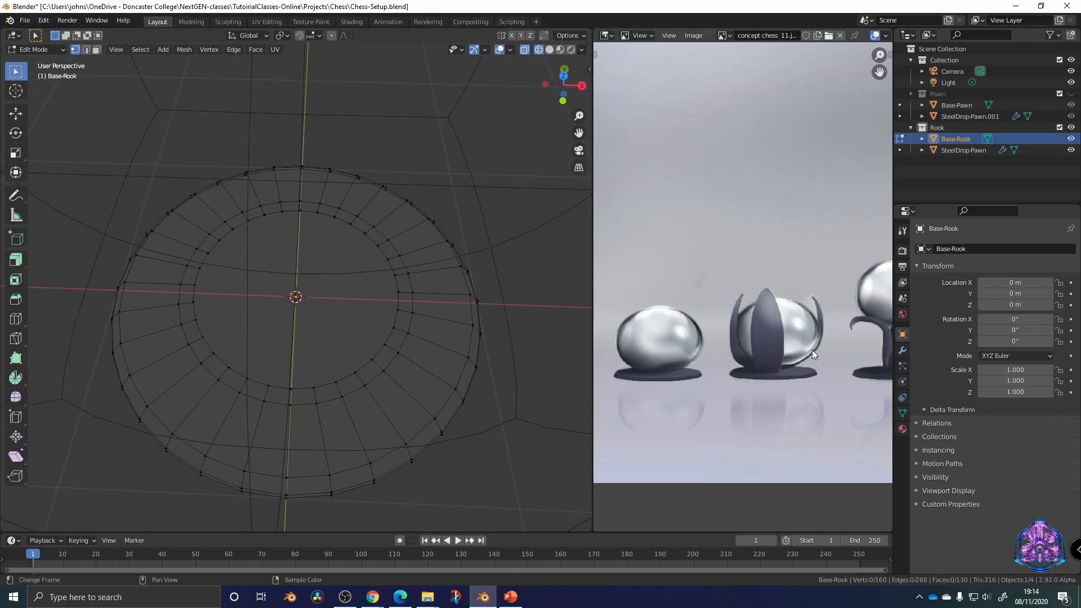
{"action": "middle_click_drag", "start_coordinate": [314, 362], "coordinate": [328, 333]}
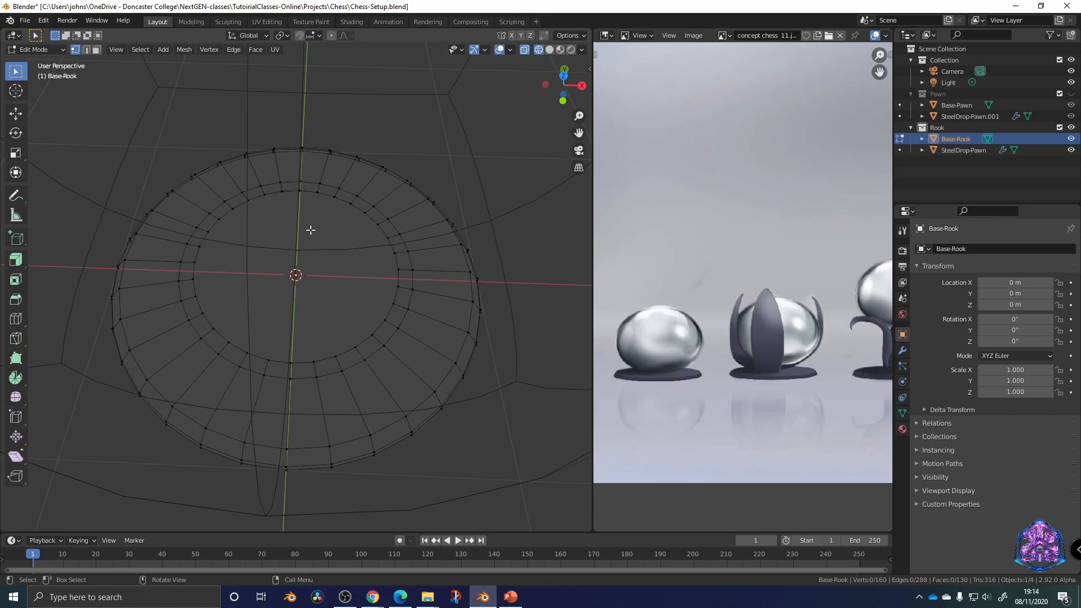
{"action": "middle_click_drag", "start_coordinate": [396, 302], "coordinate": [400, 311]}
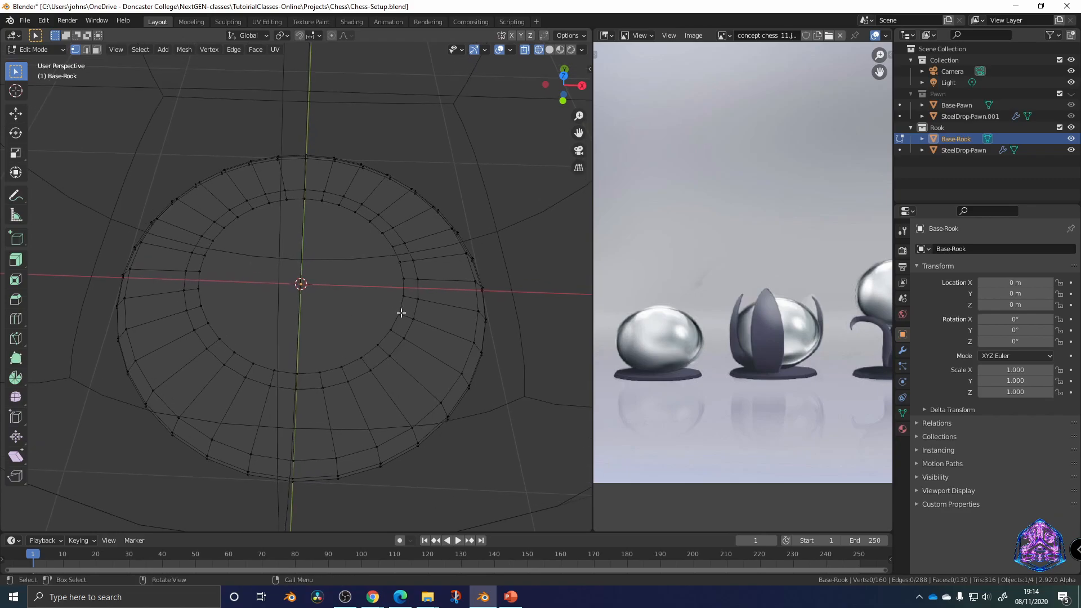
{"action": "middle_click_drag", "start_coordinate": [200, 367], "coordinate": [363, 388]}
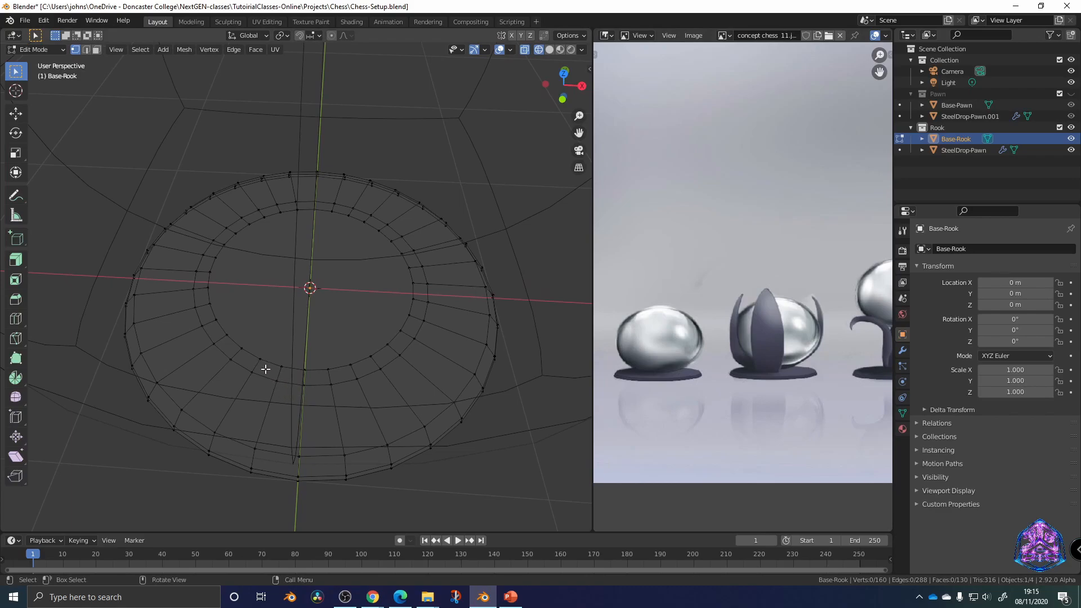
Select two strips of four faces each on Base-Rook's narrow inner ring, a quarter turn apart
{"action": "left_click", "coordinate": [96, 49]}
{"action": "left_click", "coordinate": [266, 369], "text": "ctrl"}
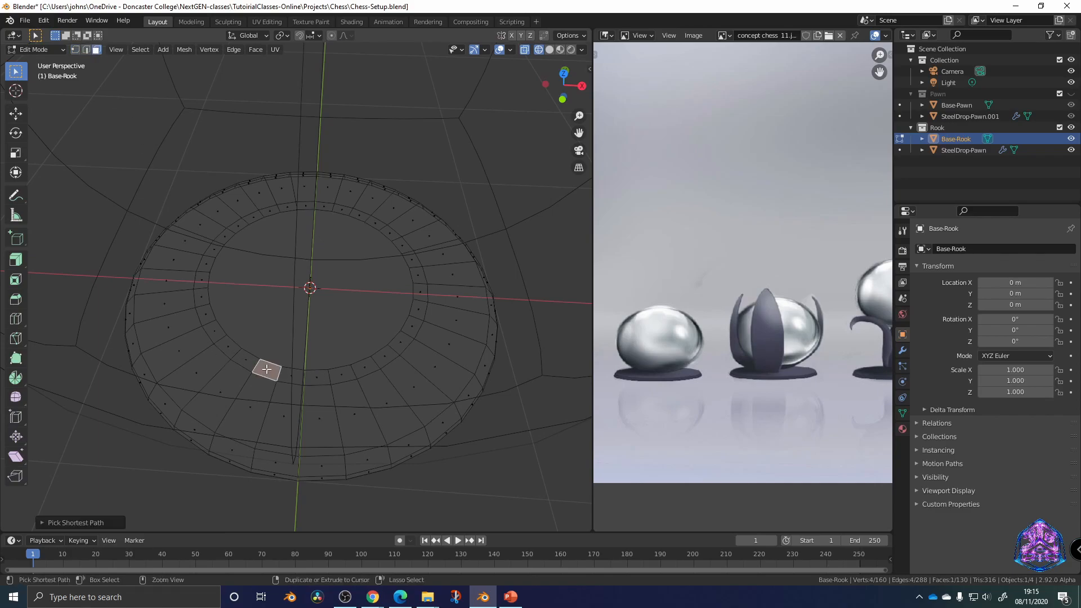
{"action": "left_click", "coordinate": [344, 374], "text": "ctrl"}
{"action": "middle_click_drag", "start_coordinate": [345, 394], "coordinate": [242, 431]}
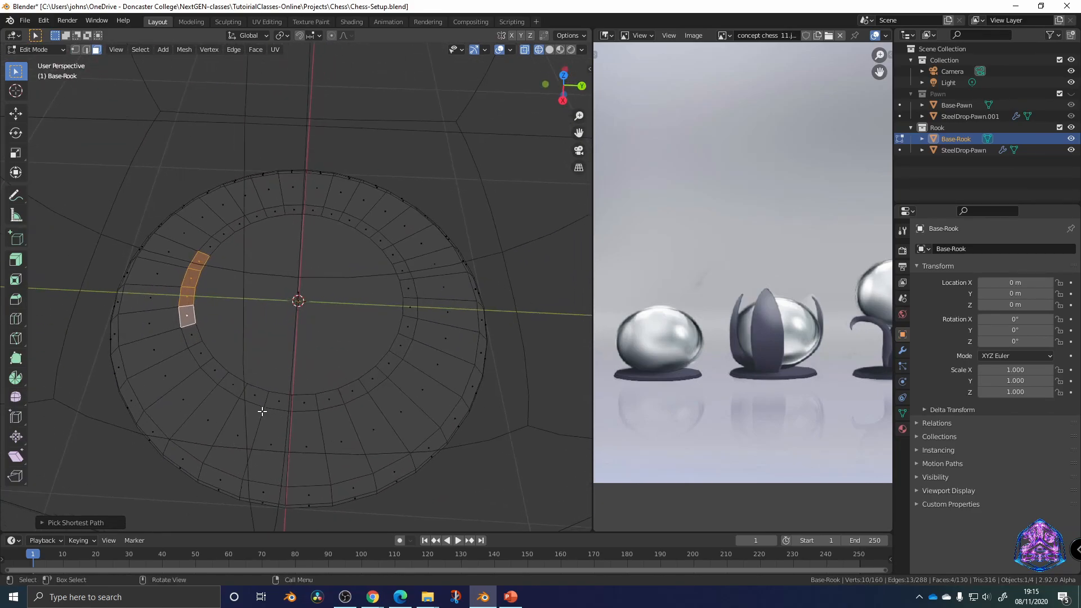
{"action": "left_click", "coordinate": [282, 400], "text": "ctrl"}
{"action": "key", "text": "ctrl+z"}
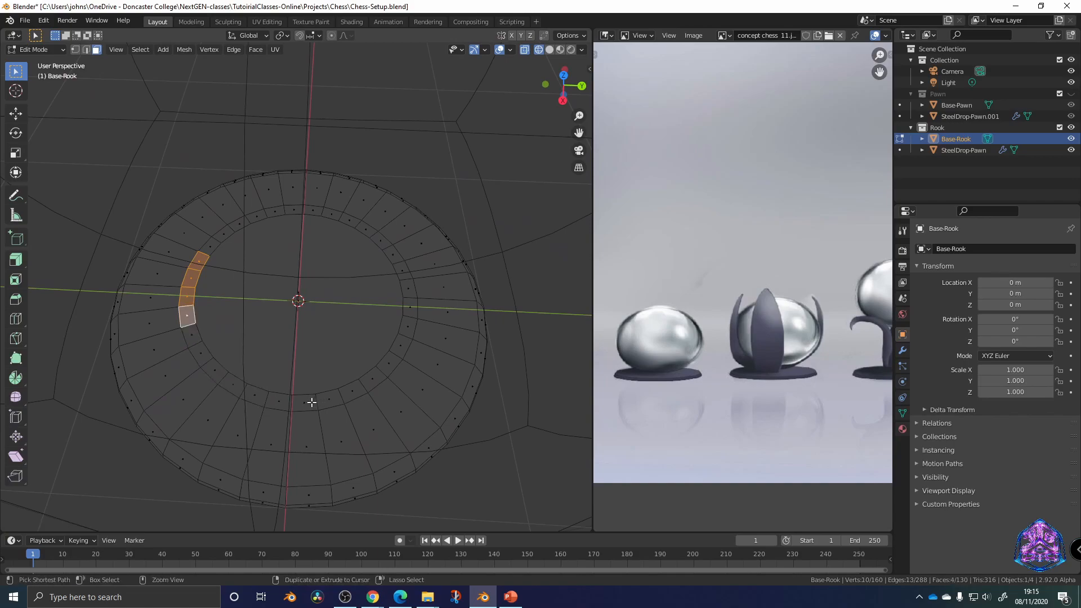
{"action": "left_click", "coordinate": [253, 397], "text": "shift"}
{"action": "left_click", "coordinate": [335, 398], "text": "ctrl"}
Add two more four-face strips to the selection on the narrow ring, spacing all four strips evenly
{"action": "middle_click_drag", "start_coordinate": [406, 430], "coordinate": [290, 405]}
{"action": "left_click", "coordinate": [281, 400], "text": "shift"}
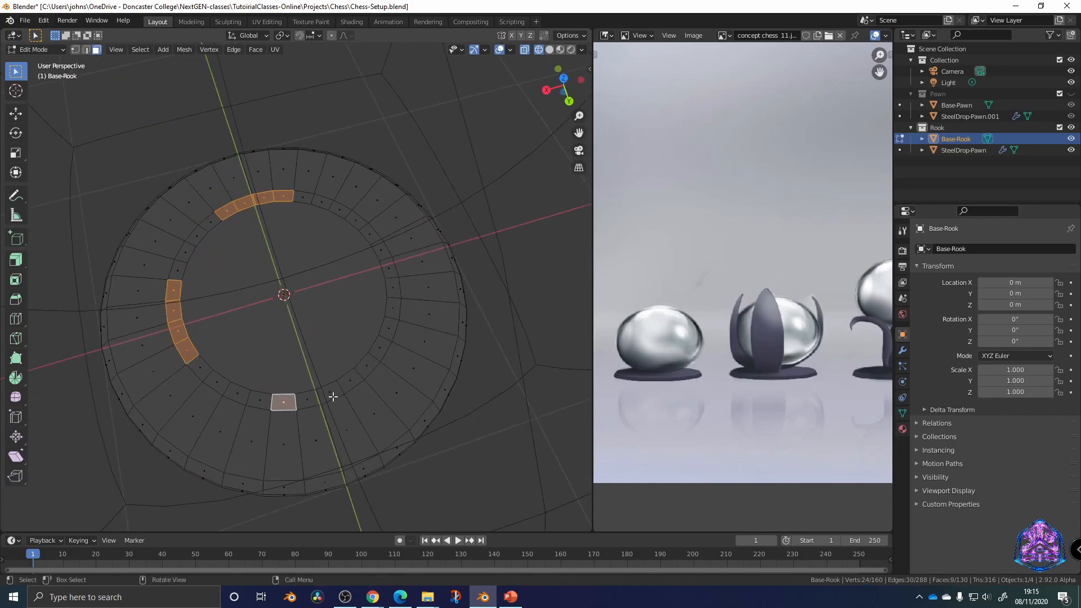
{"action": "left_click", "coordinate": [350, 379], "text": "ctrl"}
{"action": "middle_click_drag", "start_coordinate": [442, 427], "coordinate": [292, 391]}
{"action": "left_click", "coordinate": [294, 382], "text": "shift"}
{"action": "left_click", "coordinate": [355, 367], "text": "ctrl"}
Duplicate the four selected face strips in place and separate them into their own object
{"action": "middle_click_drag", "start_coordinate": [382, 405], "coordinate": [426, 396]}
{"action": "key", "text": "shift+d"}
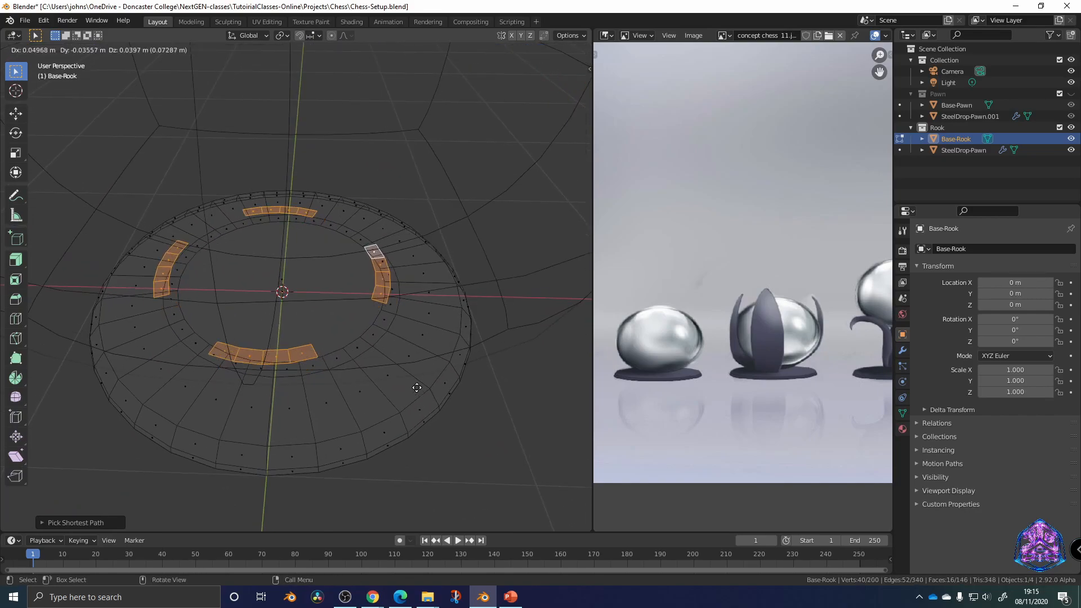
{"action": "right_click", "coordinate": [353, 326]}
{"action": "middle_click_drag", "start_coordinate": [404, 307], "coordinate": [386, 347]}
{"action": "key", "text": "p"}
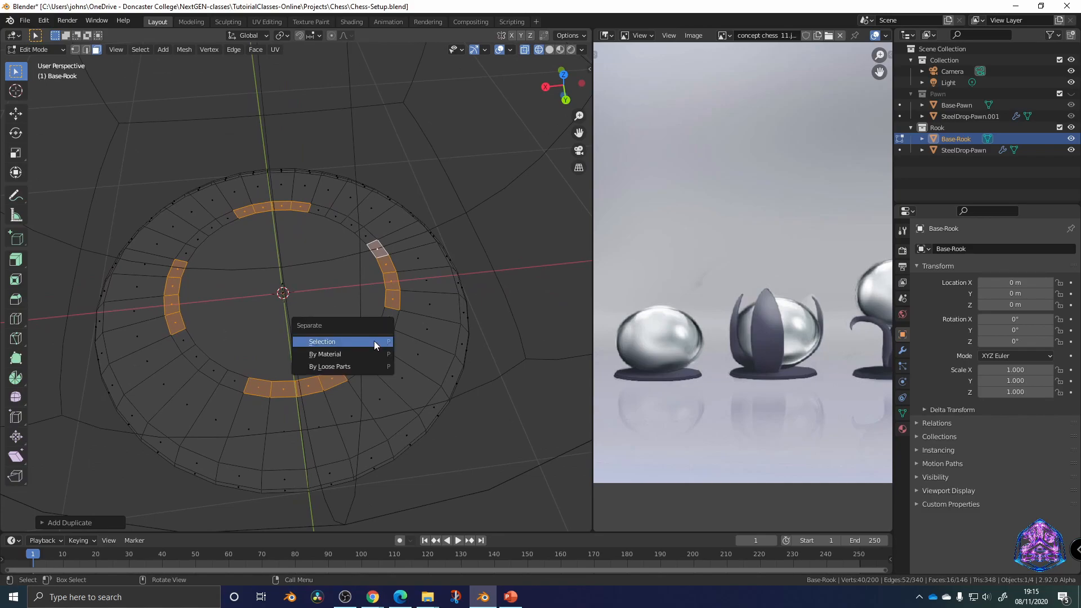
{"action": "left_click", "coordinate": [374, 341]}
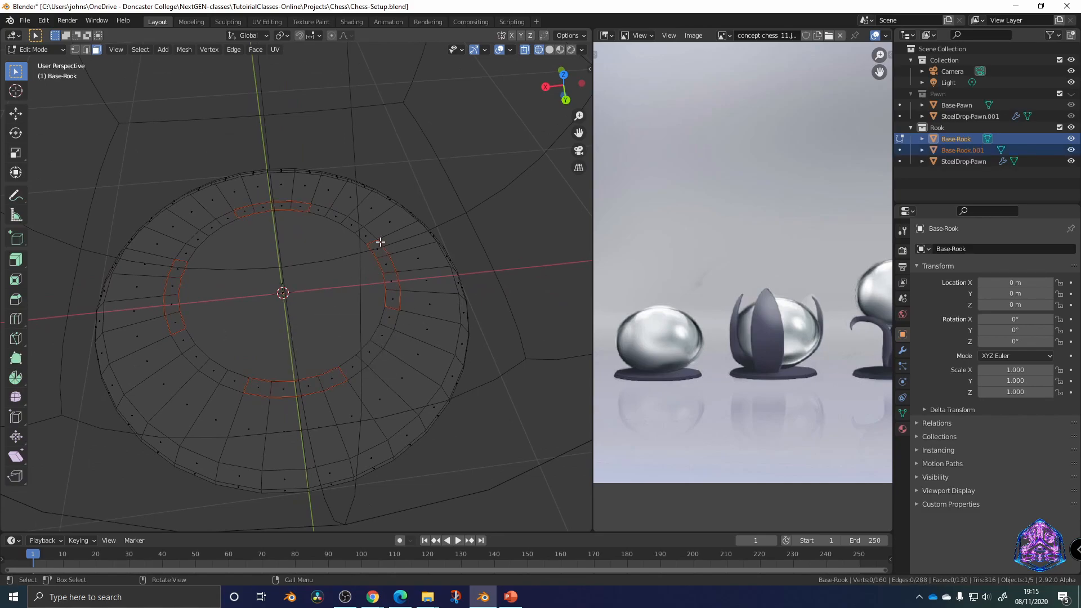
Select the separated strips in Object Mode and rename the object as Petal-Rook
{"action": "key", "text": "Tab"}
{"action": "left_click", "coordinate": [958, 150]}
{"action": "middle_click_drag", "start_coordinate": [338, 316], "coordinate": [281, 332]}
{"action": "double_click", "coordinate": [961, 150]}
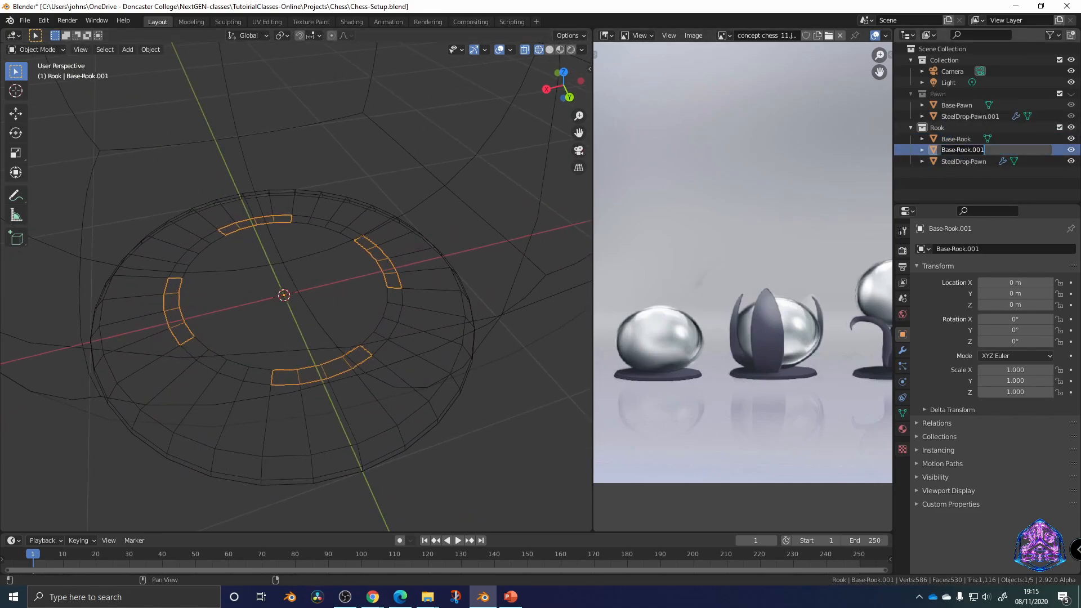
{"action": "type", "text": "R"}
{"action": "type", "text": "etal-Rook"}
{"action": "key", "text": "Return"}
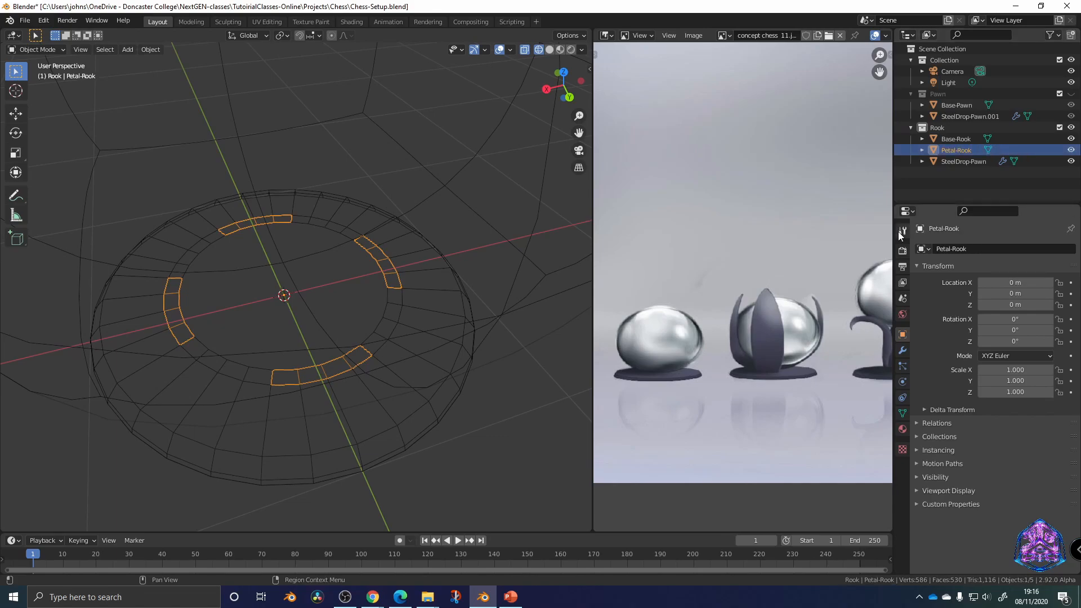
{"action": "middle_click_drag", "start_coordinate": [229, 359], "coordinate": [323, 333]}
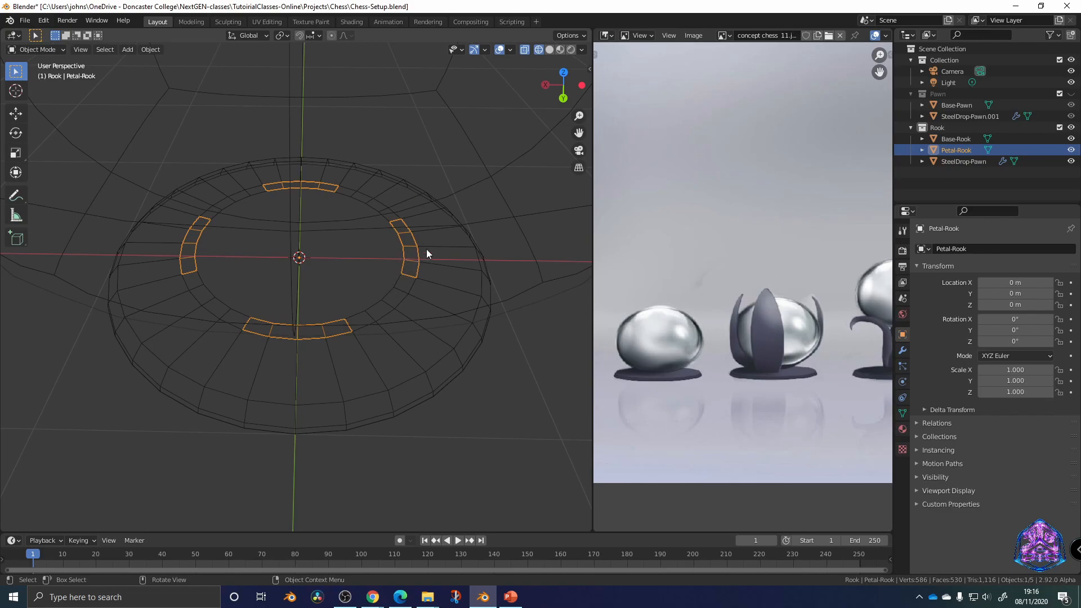
{"action": "middle_click_drag", "start_coordinate": [739, 327], "coordinate": [745, 326]}
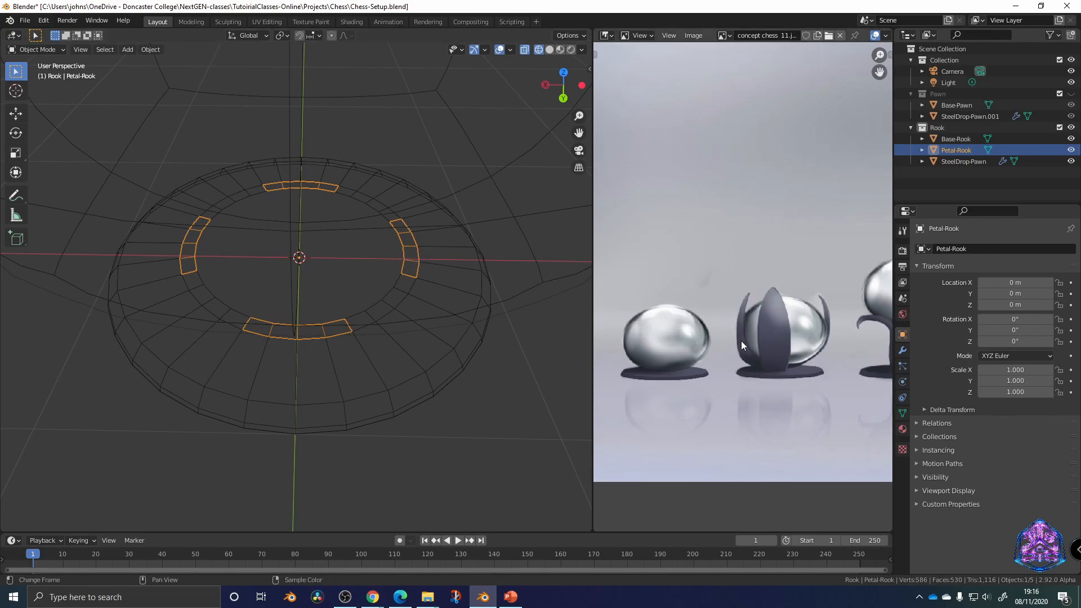
Extrude all the faces of Petal-Rook straight up by 1.9 m to form four upright petal blocks
{"action": "middle_click_drag", "start_coordinate": [428, 338], "coordinate": [391, 312]}
{"action": "scroll", "coordinate": [412, 338], "scroll_direction": "down", "scroll_amount": 2}
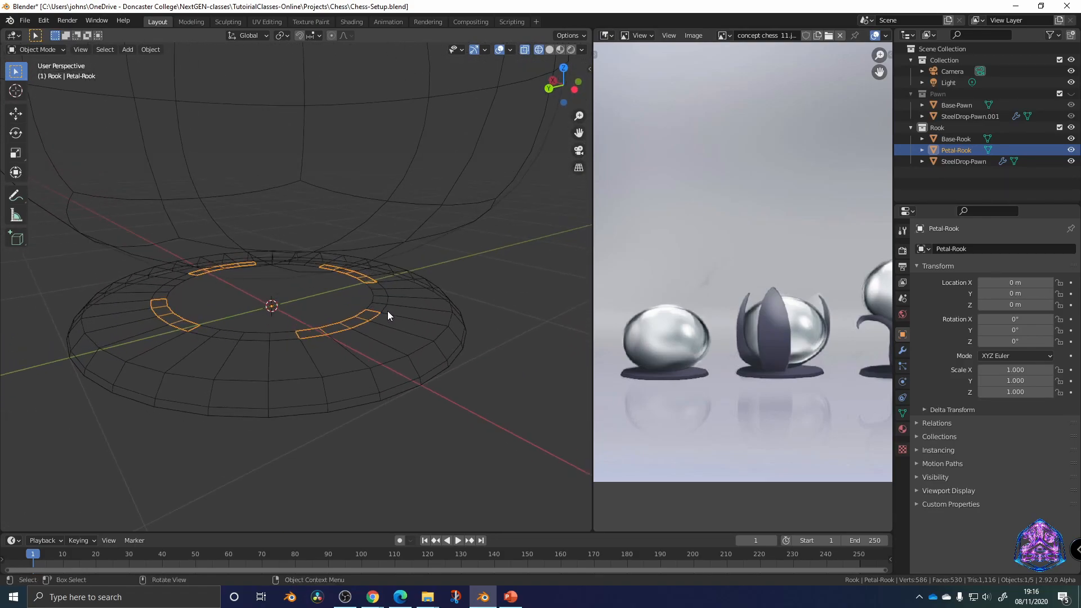
{"action": "key", "text": "Tab"}
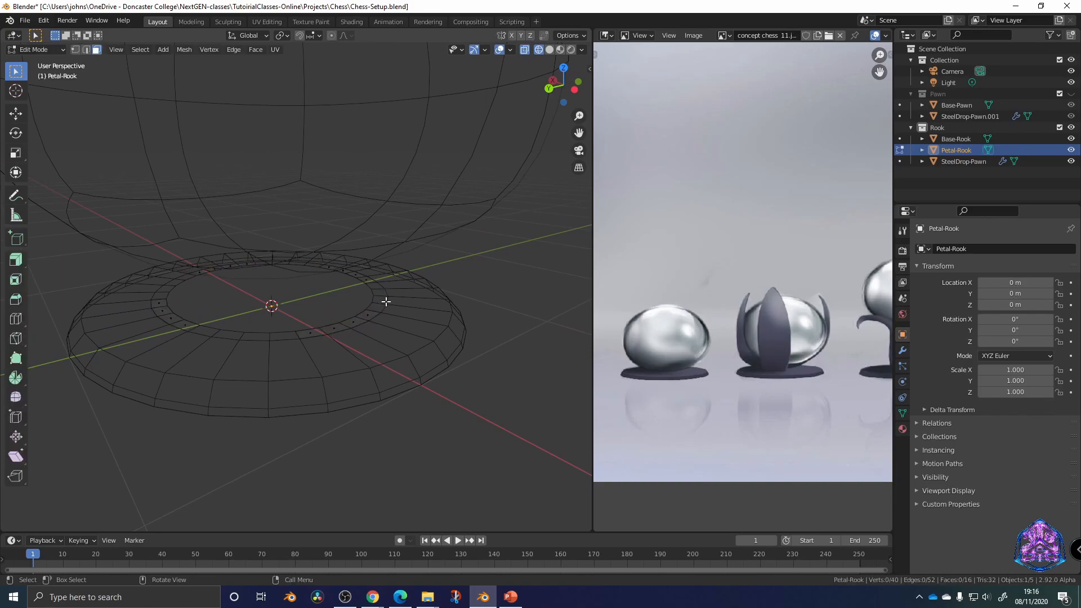
{"action": "key", "text": "a"}
{"action": "key", "text": "e"}
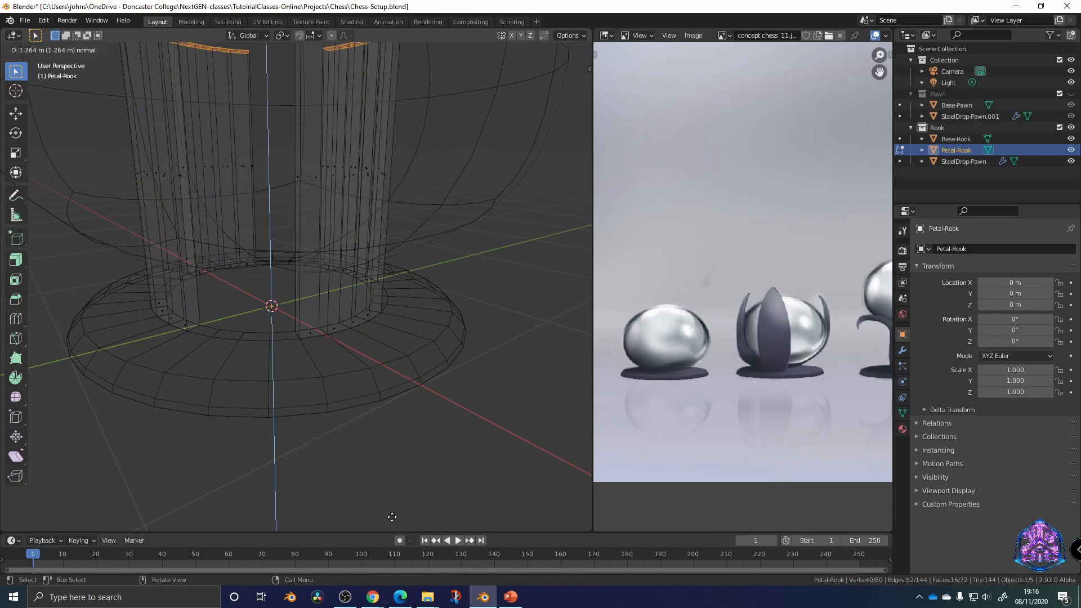
{"action": "left_click", "coordinate": [401, 369]}
{"action": "middle_click_drag", "start_coordinate": [401, 329], "coordinate": [402, 333], "text": "shift"}
{"action": "scroll", "coordinate": [402, 333], "scroll_direction": "down", "scroll_amount": 4}
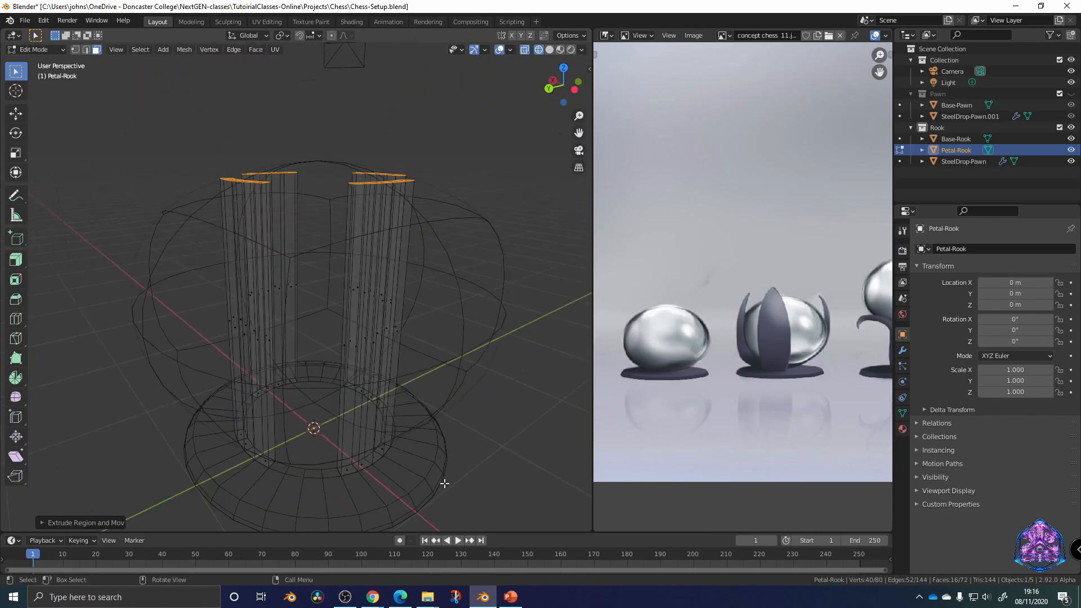
{"action": "left_click", "coordinate": [74, 523]}
{"action": "left_click", "coordinate": [167, 494]}
{"action": "type", "text": "1.9"}
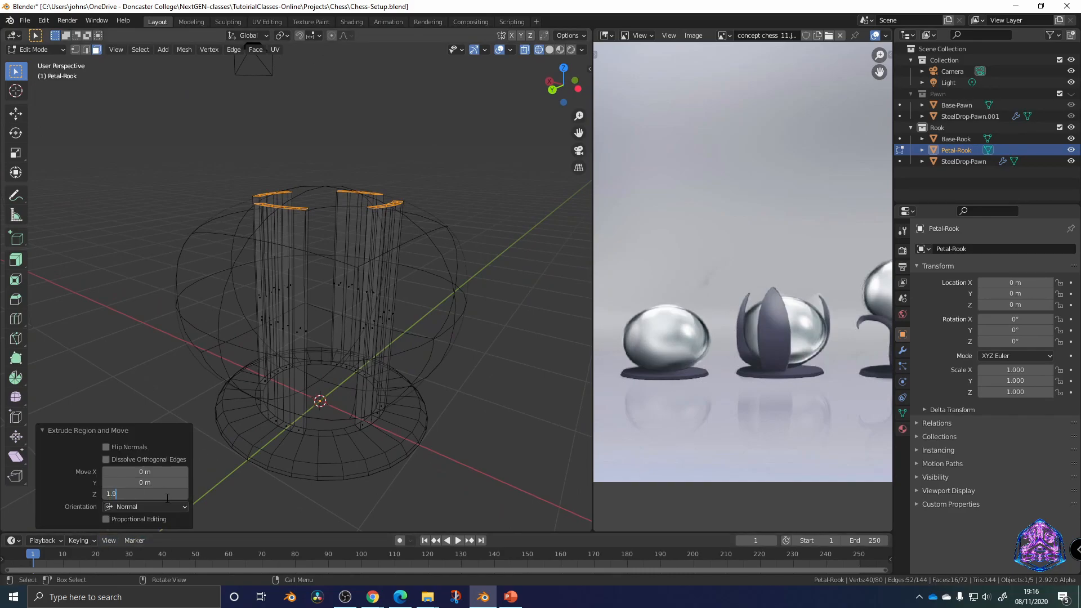
{"action": "key", "text": "Return"}
Cut three evenly spaced horizontal edge loops across one petal on the side of the ball
{"action": "middle_click_drag", "start_coordinate": [359, 325], "coordinate": [380, 314]}
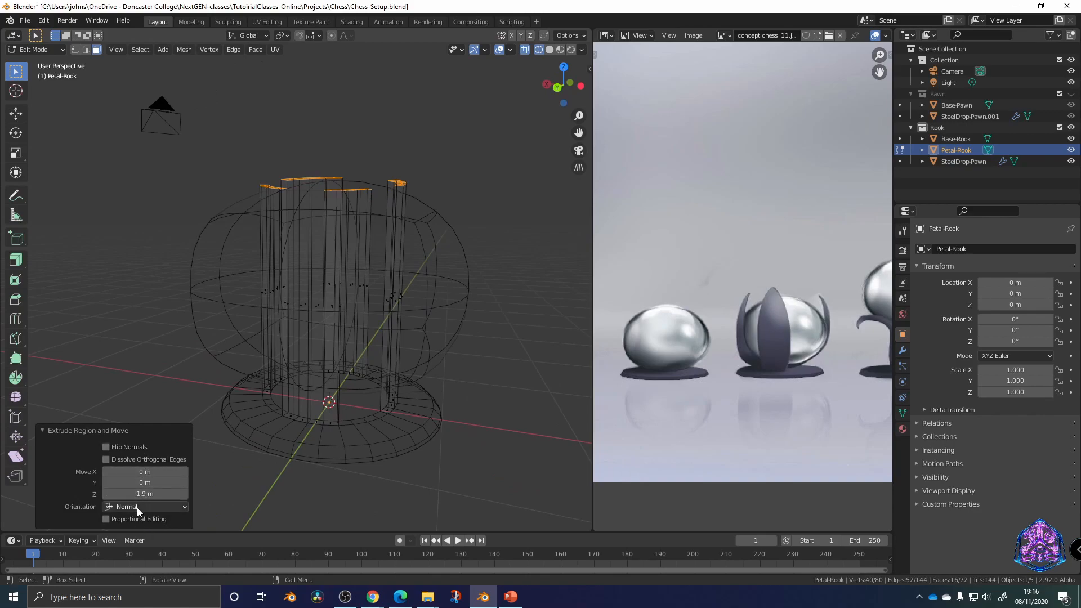
{"action": "middle_click_drag", "start_coordinate": [382, 382], "coordinate": [345, 346]}
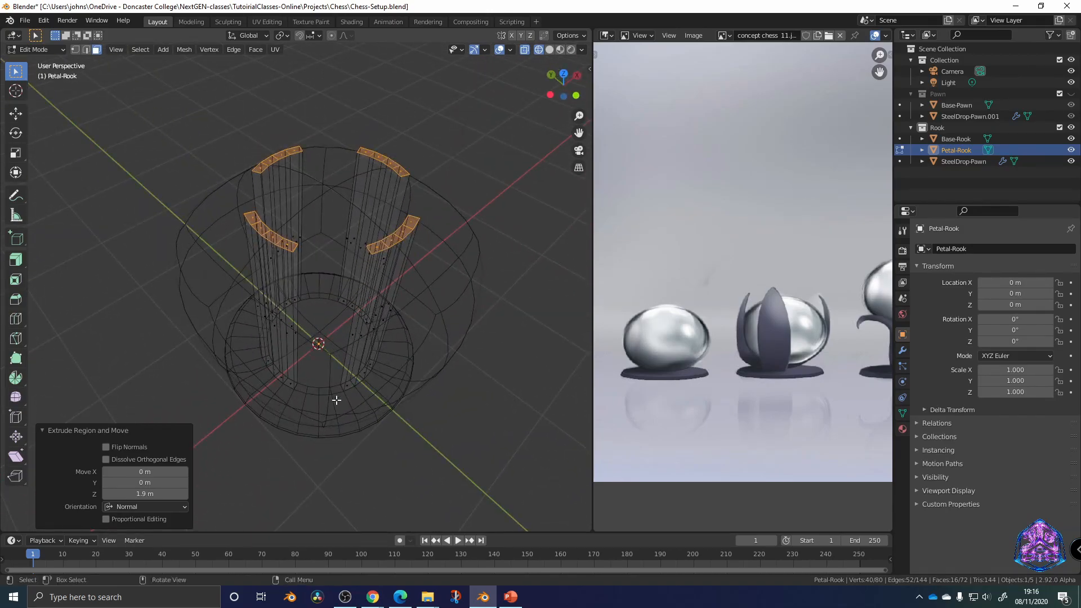
{"action": "middle_click_drag", "start_coordinate": [364, 294], "coordinate": [372, 228]}
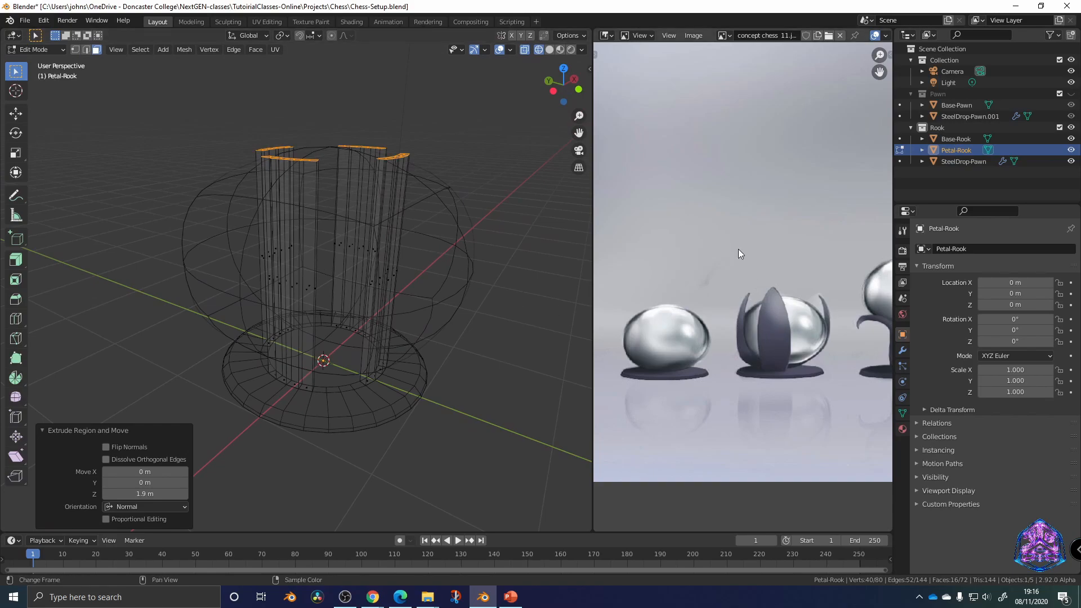
{"action": "middle_click_drag", "start_coordinate": [366, 293], "coordinate": [438, 231]}
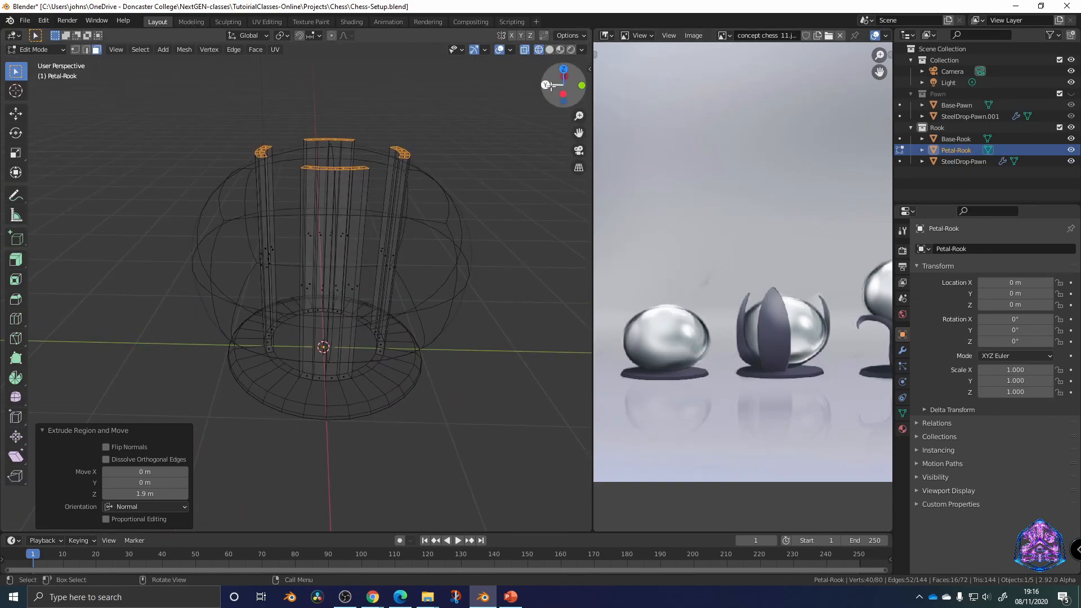
{"action": "left_click", "coordinate": [551, 85]}
{"action": "scroll", "coordinate": [374, 290], "scroll_direction": "down", "scroll_amount": 2}
{"action": "scroll", "coordinate": [374, 293], "scroll_direction": "up", "scroll_amount": 2}
{"action": "key", "text": "ctrl+r"}
{"action": "scroll", "coordinate": [402, 273], "scroll_direction": "up", "scroll_amount": 3}
{"action": "scroll", "coordinate": [404, 272], "scroll_direction": "down", "scroll_amount": 1}
{"action": "left_click", "coordinate": [405, 273]}
{"action": "right_click", "coordinate": [408, 276]}
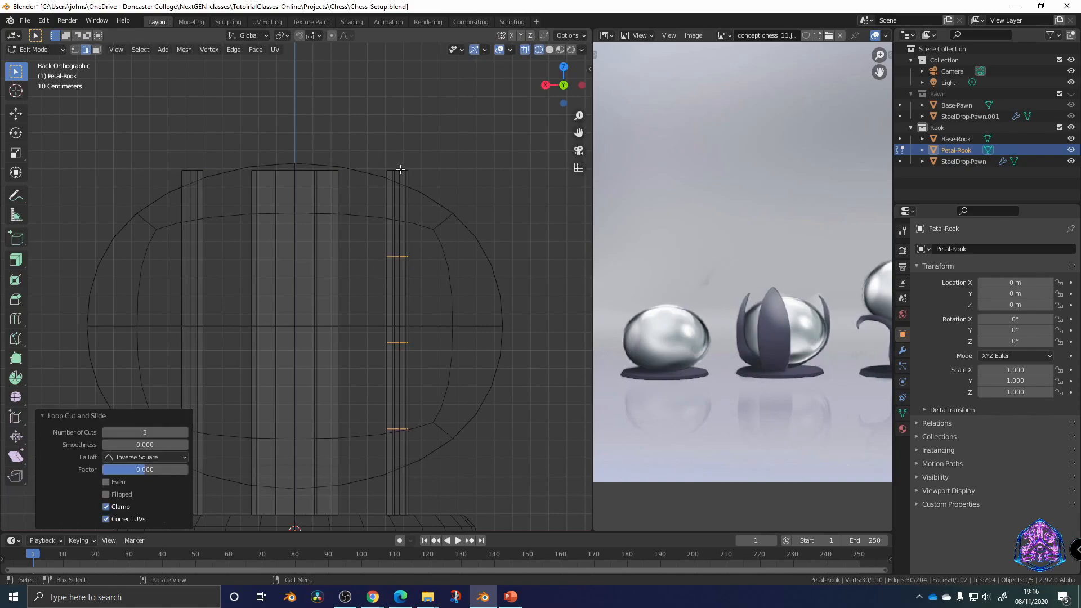
Scale the divided petal's top vertices uniformly to about 0.168 to form a pointed tip
{"action": "key", "text": "1"}
{"action": "left_click_drag", "start_coordinate": [379, 162], "coordinate": [456, 287]}
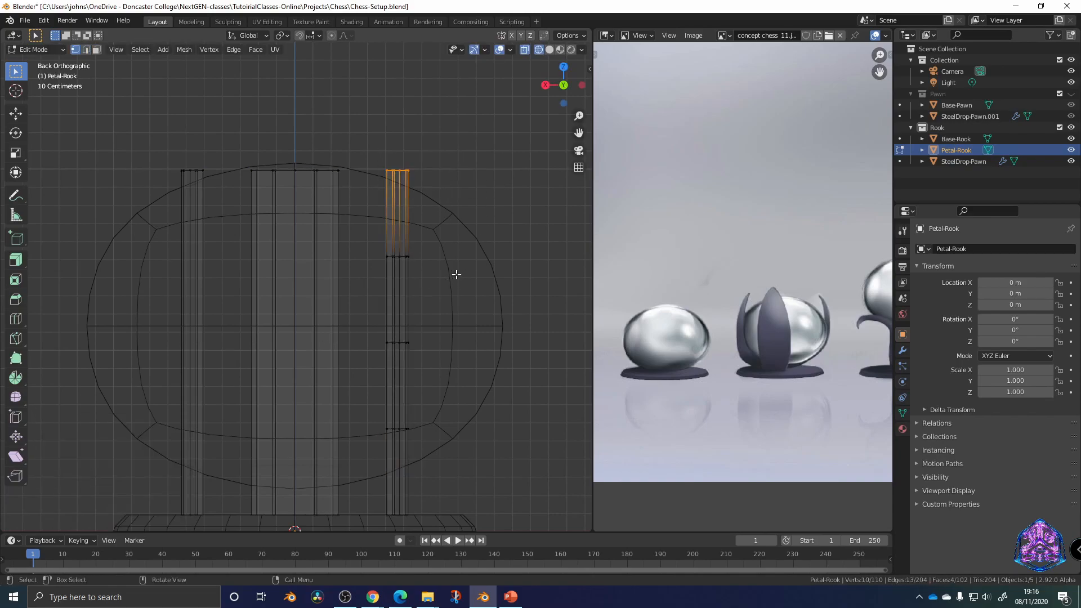
{"action": "middle_click_drag", "start_coordinate": [472, 233], "coordinate": [397, 277]}
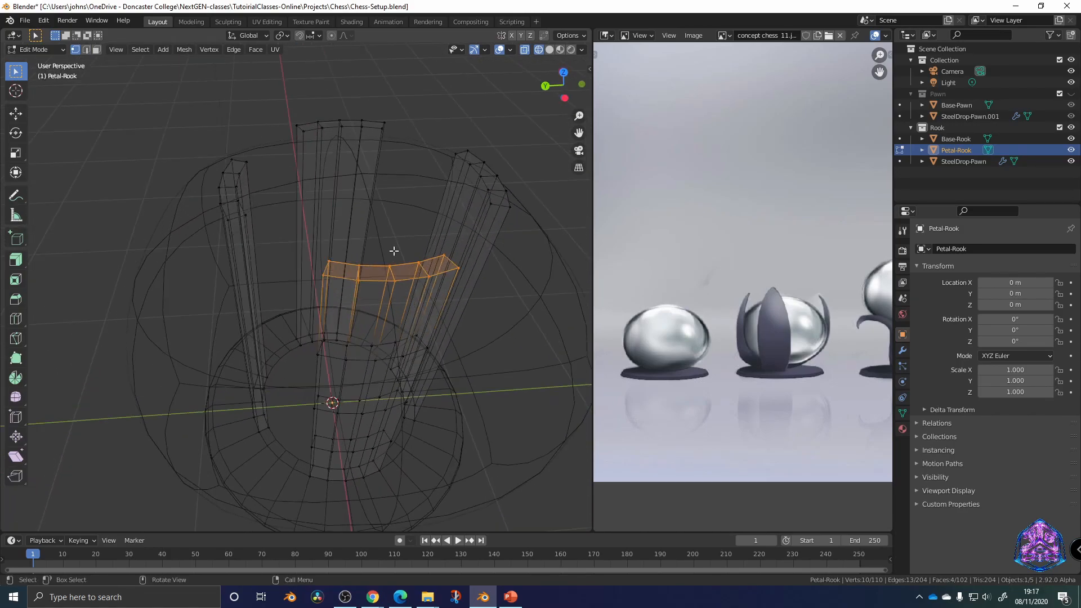
{"action": "key", "text": "s"}
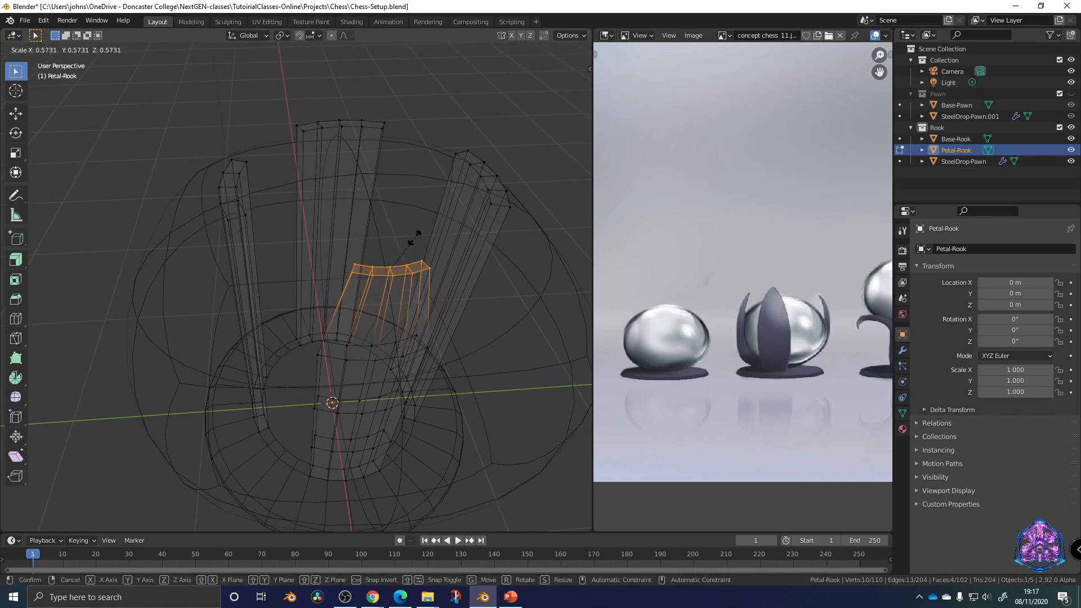
{"action": "left_click", "coordinate": [386, 255]}
{"action": "middle_click_drag", "start_coordinate": [386, 258], "coordinate": [372, 218]}
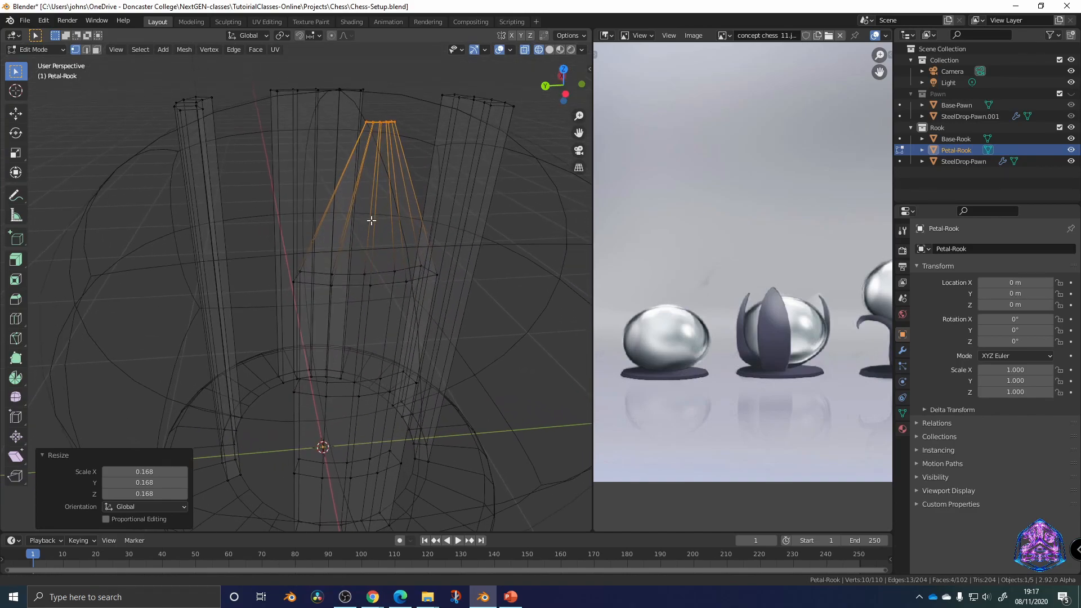
Select only the petal's upper loop of vertices and scale it in so it is slightly narrower than the middle loop
{"action": "middle_click_drag", "start_coordinate": [416, 164], "coordinate": [361, 252]}
{"action": "middle_click_drag", "start_coordinate": [265, 135], "coordinate": [427, 250]}
{"action": "left_click_drag", "start_coordinate": [365, 153], "coordinate": [480, 245]}
{"action": "mouse_move", "coordinate": [470, 233]}
{"action": "middle_mouse_down"}
{"action": "mouse_move", "coordinate": [478, 254]}
{"action": "mouse_move", "coordinate": [463, 250]}
{"action": "middle_mouse_up"}
{"action": "key", "text": "s"}
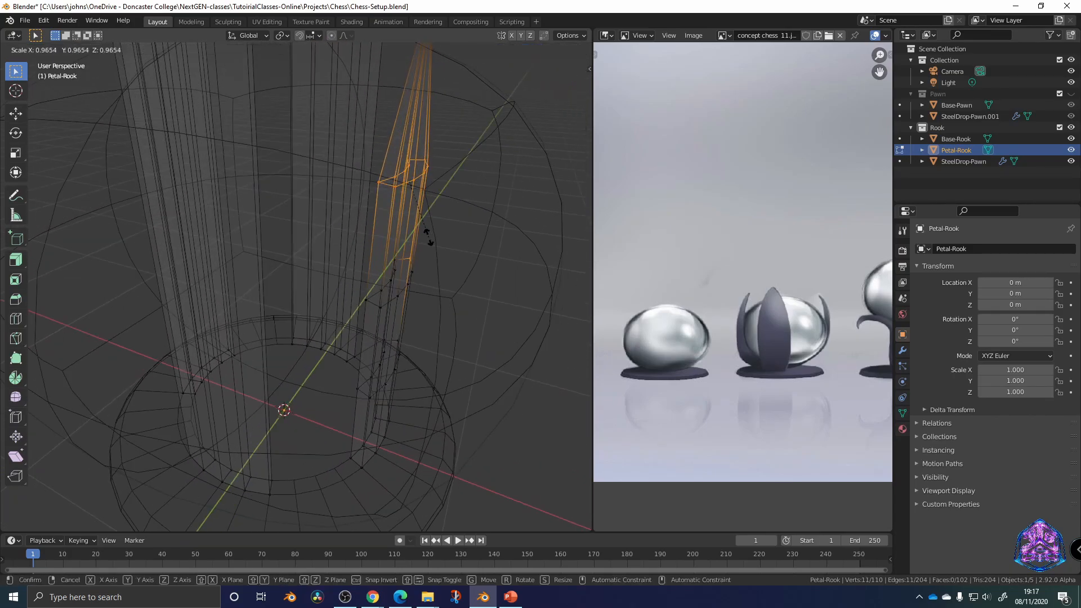
{"action": "left_click", "coordinate": [419, 226]}
{"action": "mouse_move", "coordinate": [443, 306]}
{"action": "middle_mouse_down"}
{"action": "mouse_move", "coordinate": [473, 261]}
{"action": "mouse_move", "coordinate": [447, 268]}
{"action": "mouse_move", "coordinate": [461, 314]}
{"action": "mouse_move", "coordinate": [455, 304]}
{"action": "middle_mouse_up"}
{"action": "key", "text": "ctrl+z"}
{"action": "left_click_drag", "start_coordinate": [417, 241], "coordinate": [434, 276], "text": "ctrl"}
{"action": "middle_click_drag", "start_coordinate": [436, 278], "coordinate": [270, 330]}
{"action": "key", "text": "s"}
{"action": "left_click", "coordinate": [441, 285]}
Scale in the petal's lower loop, and scale its bottom vertices to about 0.367 to taper the foot
{"action": "left_click_drag", "start_coordinate": [262, 327], "coordinate": [411, 383]}
{"action": "mouse_move", "coordinate": [410, 383]}
{"action": "middle_mouse_down"}
{"action": "mouse_move", "coordinate": [414, 397]}
{"action": "mouse_move", "coordinate": [399, 384]}
{"action": "middle_mouse_up"}
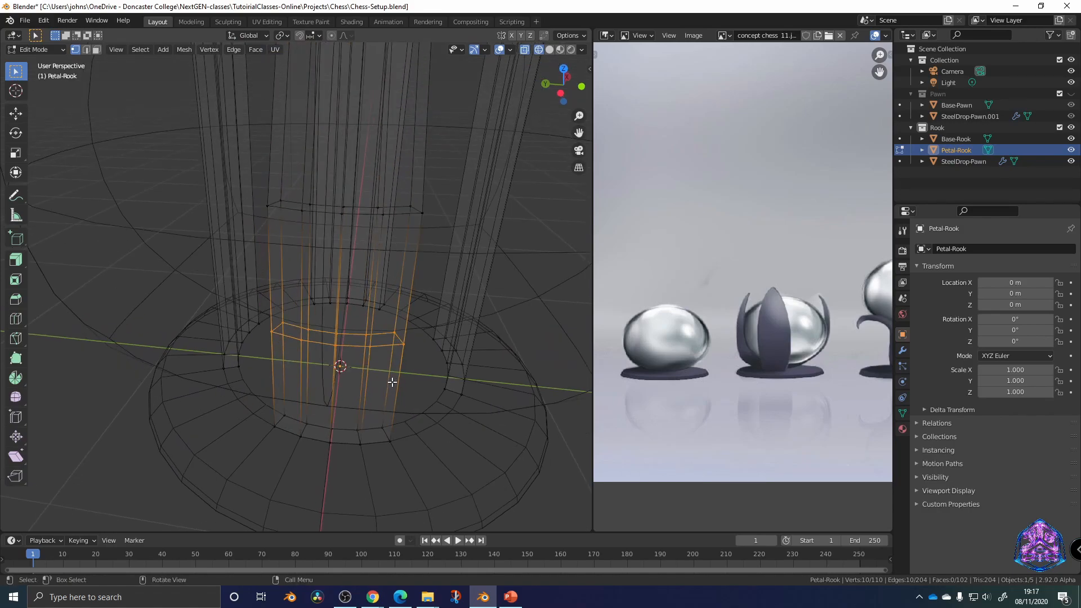
{"action": "key", "text": "s"}
{"action": "left_click", "coordinate": [348, 398]}
{"action": "left_click_drag", "start_coordinate": [248, 393], "coordinate": [400, 455]}
{"action": "key", "text": "s"}
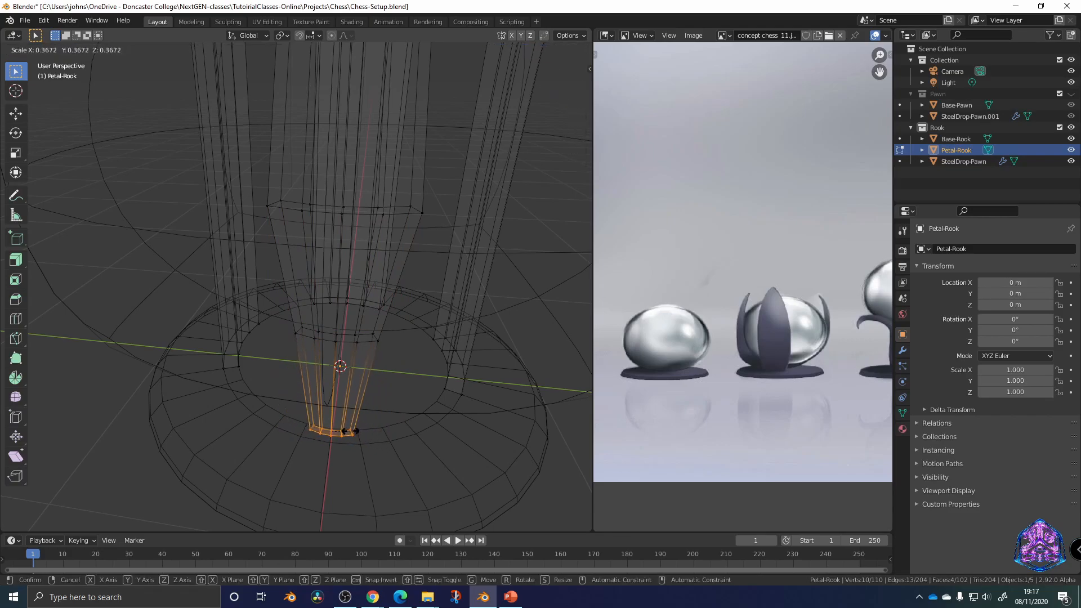
{"action": "left_click", "coordinate": [350, 431]}
Thin the petal's middle loop by scaling it to about 0.744 along the X axis
{"action": "middle_click_drag", "start_coordinate": [442, 398], "coordinate": [346, 238]}
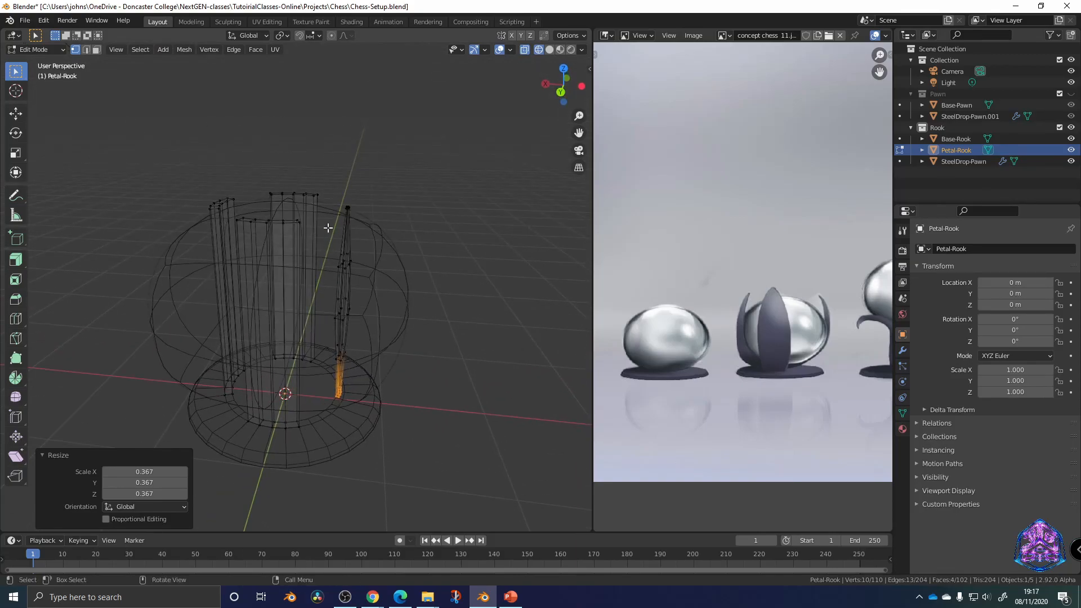
{"action": "left_click", "coordinate": [561, 92]}
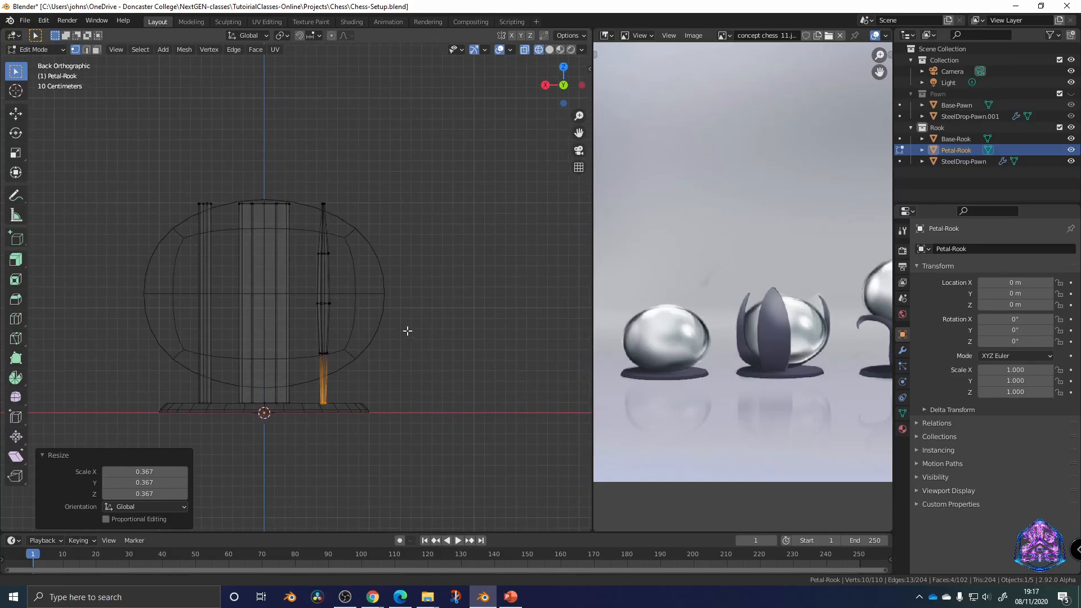
{"action": "middle_click_drag", "start_coordinate": [413, 369], "coordinate": [417, 311], "text": "shift"}
{"action": "left_click_drag", "start_coordinate": [311, 228], "coordinate": [378, 267]}
{"action": "middle_click_drag", "start_coordinate": [396, 260], "coordinate": [399, 309], "text": "shift"}
{"action": "middle_click_drag", "start_coordinate": [366, 470], "coordinate": [389, 367], "text": "shift"}
{"action": "scroll", "coordinate": [389, 366], "scroll_direction": "up", "scroll_amount": 4}
{"action": "middle_click_drag", "start_coordinate": [378, 329], "coordinate": [399, 403], "text": "shift"}
{"action": "middle_click_drag", "start_coordinate": [393, 122], "coordinate": [386, 288], "text": "shift"}
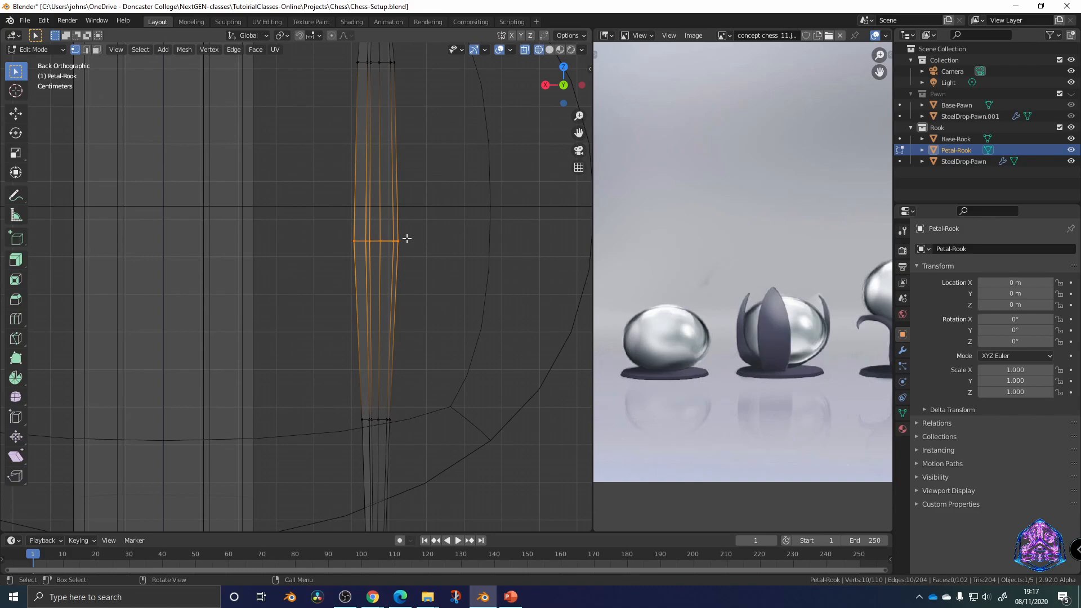
{"action": "key", "text": "s"}
{"action": "key", "text": "x"}
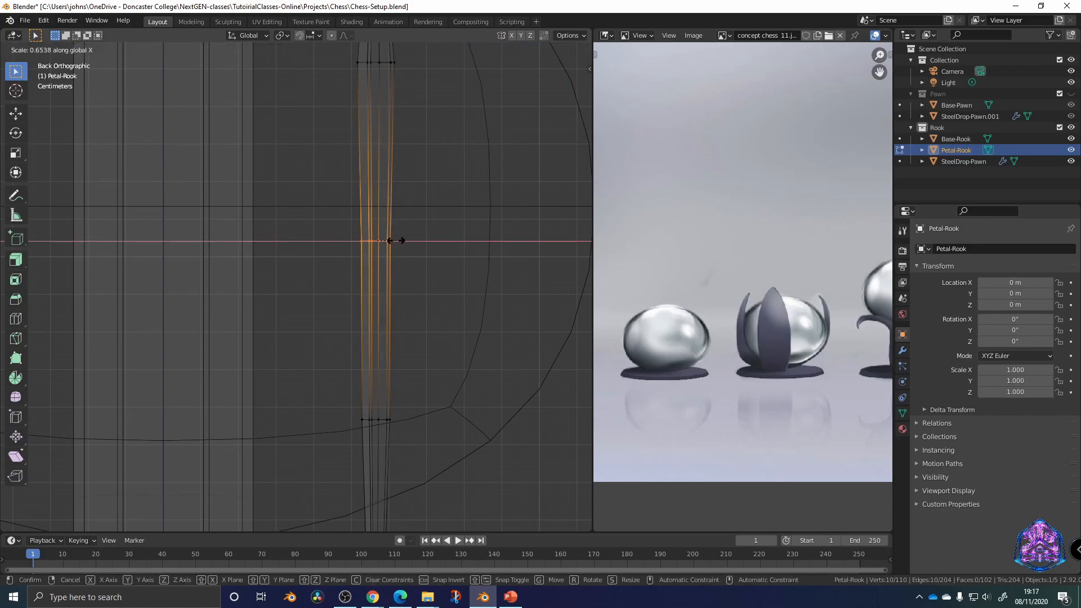
{"action": "left_click", "coordinate": [399, 241]}
Thin the petal's upper loop by scaling it to about 0.55 along the X axis
{"action": "middle_click_drag", "start_coordinate": [367, 126], "coordinate": [356, 261], "text": "shift"}
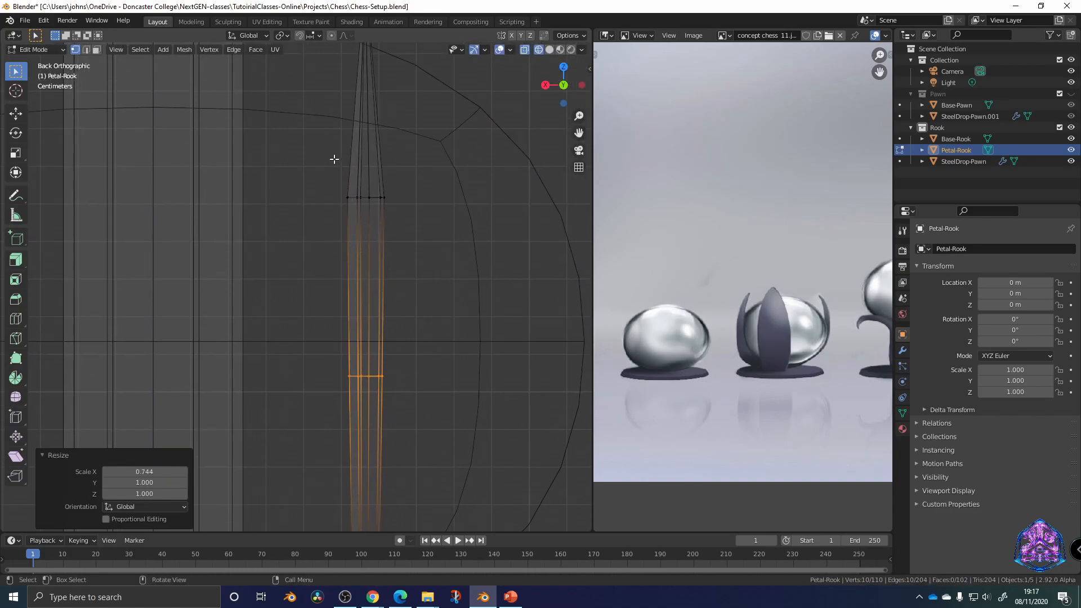
{"action": "left_click_drag", "start_coordinate": [333, 159], "coordinate": [449, 210]}
{"action": "key", "text": "g"}
{"action": "key", "text": "Escape"}
{"action": "key", "text": "s"}
{"action": "key", "text": "x"}
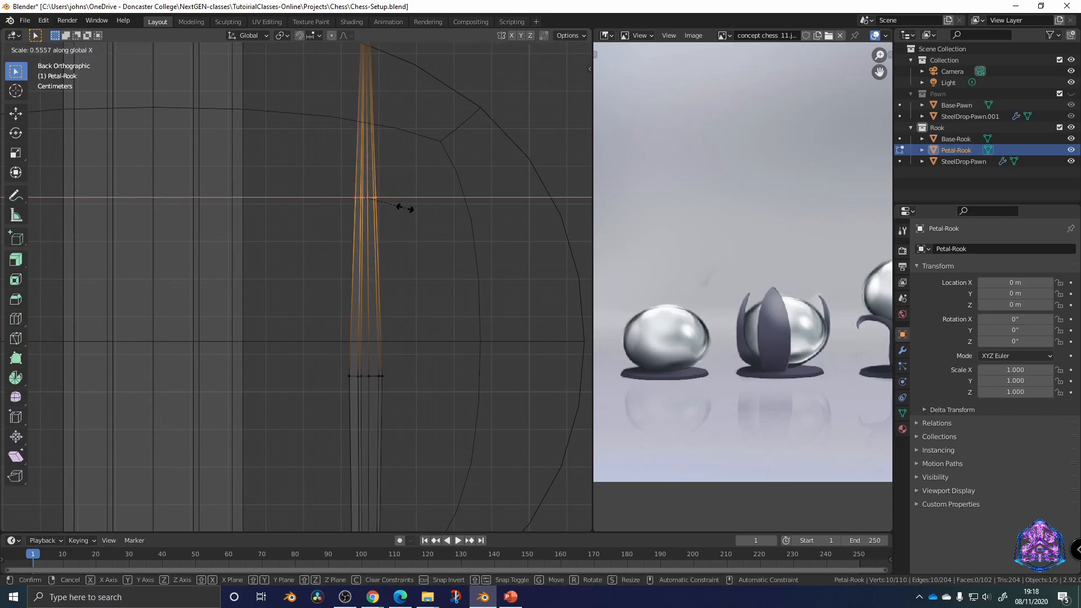
{"action": "left_click", "coordinate": [404, 208]}
Bow the petal outward by moving its middle loop about -0.683 m in X and 0.083 m in Z with smooth proportional editing, size about 1.61
{"action": "middle_click_drag", "start_coordinate": [394, 450], "coordinate": [402, 343], "text": "shift"}
{"action": "scroll", "coordinate": [402, 343], "scroll_direction": "down", "scroll_amount": 3}
{"action": "mouse_move", "coordinate": [405, 295]}
{"action": "middle_mouse_down", "text": "shift"}
{"action": "mouse_move", "coordinate": [411, 382]}
{"action": "mouse_move", "coordinate": [394, 313]}
{"action": "middle_mouse_up", "text": "shift"}
{"action": "left_click_drag", "start_coordinate": [343, 255], "coordinate": [411, 312]}
{"action": "middle_click_drag", "start_coordinate": [416, 304], "coordinate": [426, 326], "text": "shift"}
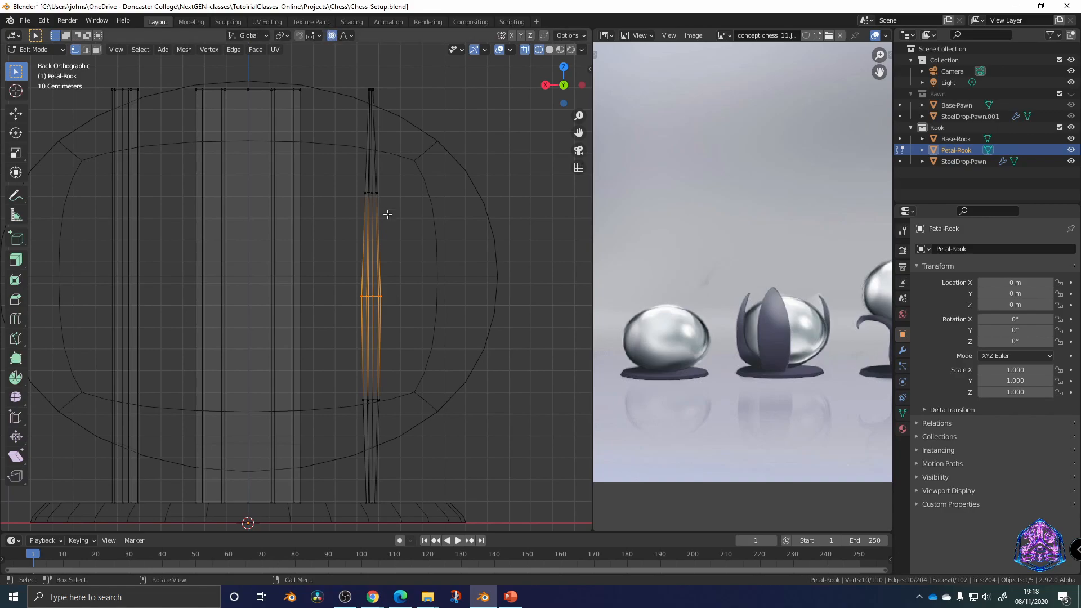
{"action": "key", "text": "g"}
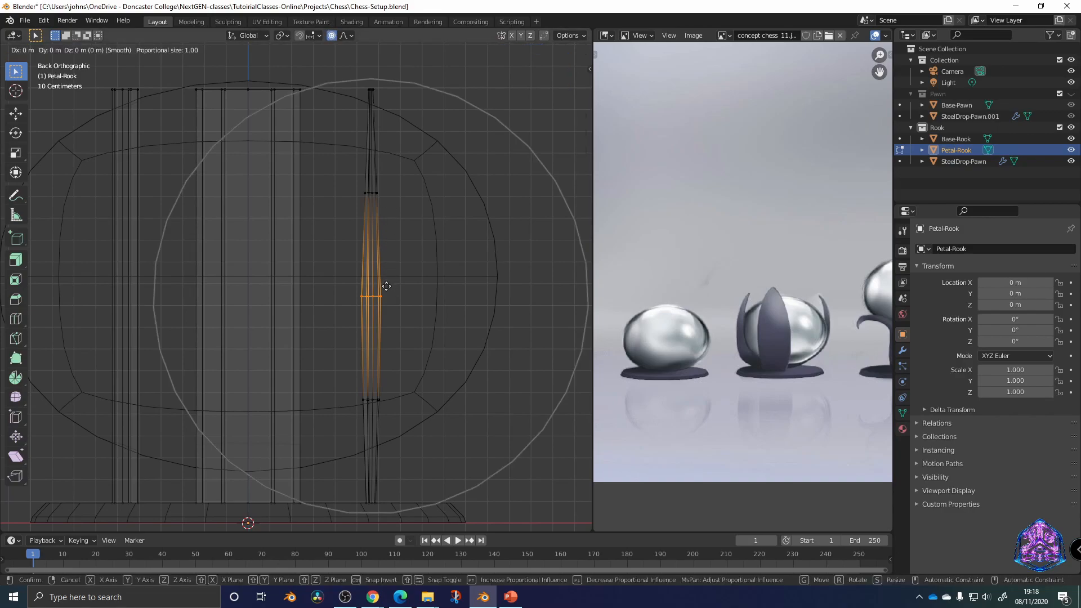
{"action": "scroll", "coordinate": [386, 286], "scroll_direction": "down", "scroll_amount": 1}
{"action": "scroll", "coordinate": [387, 286], "scroll_direction": "up", "scroll_amount": 9}
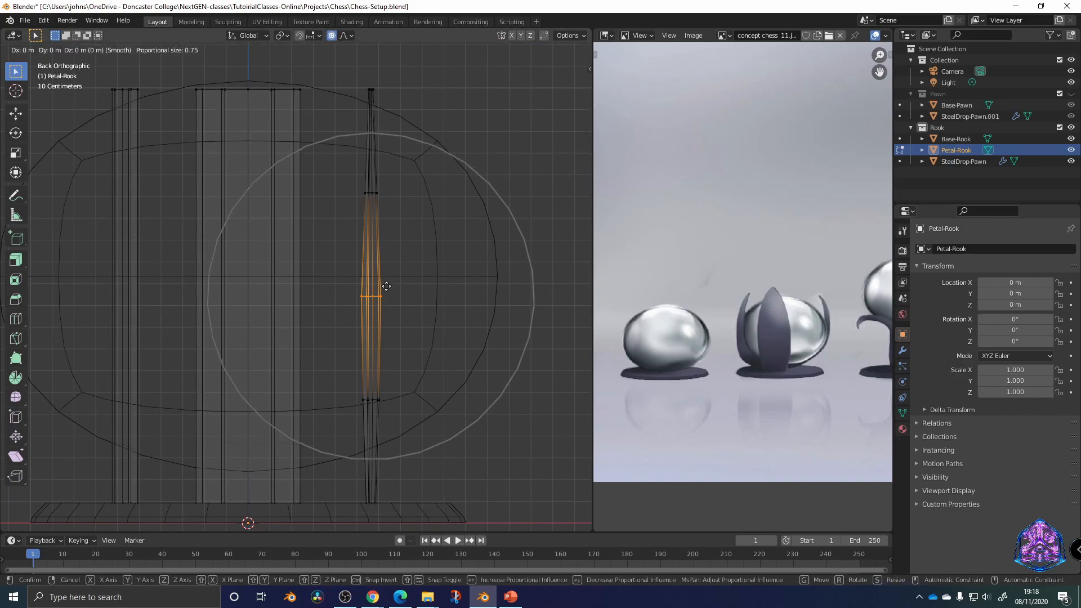
{"action": "scroll", "coordinate": [386, 286], "scroll_direction": "down", "scroll_amount": 6}
{"action": "scroll", "coordinate": [386, 286], "scroll_direction": "up", "scroll_amount": 6}
{"action": "scroll", "coordinate": [387, 286], "scroll_direction": "down", "scroll_amount": 6}
{"action": "scroll", "coordinate": [386, 286], "scroll_direction": "down", "scroll_amount": 1}
{"action": "scroll", "coordinate": [386, 286], "scroll_direction": "up", "scroll_amount": 6}
{"action": "scroll", "coordinate": [387, 286], "scroll_direction": "down", "scroll_amount": 2}
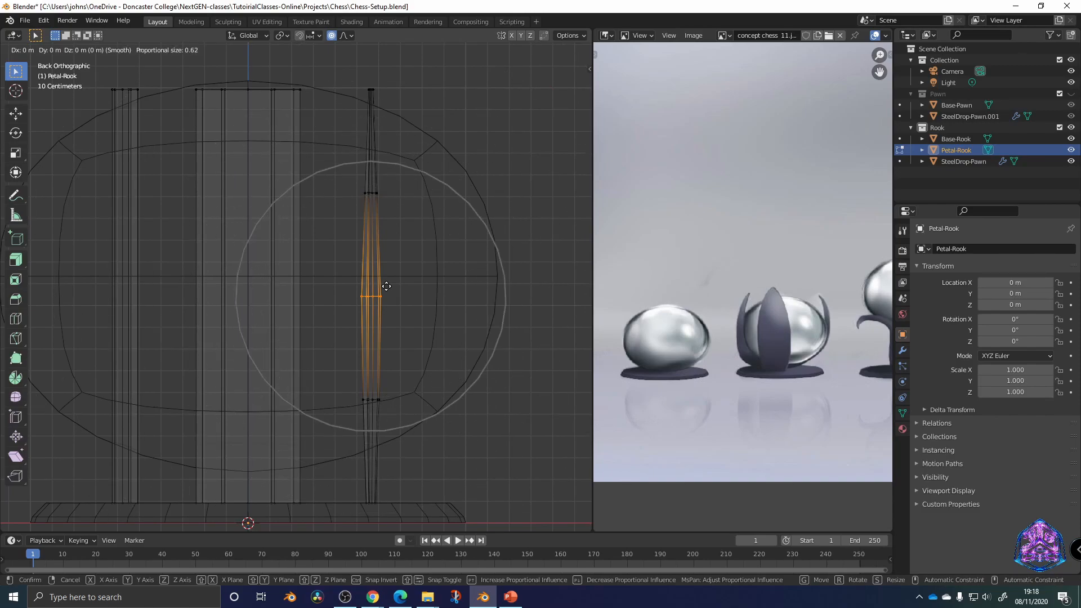
{"action": "scroll", "coordinate": [390, 288], "scroll_direction": "down", "scroll_amount": 1}
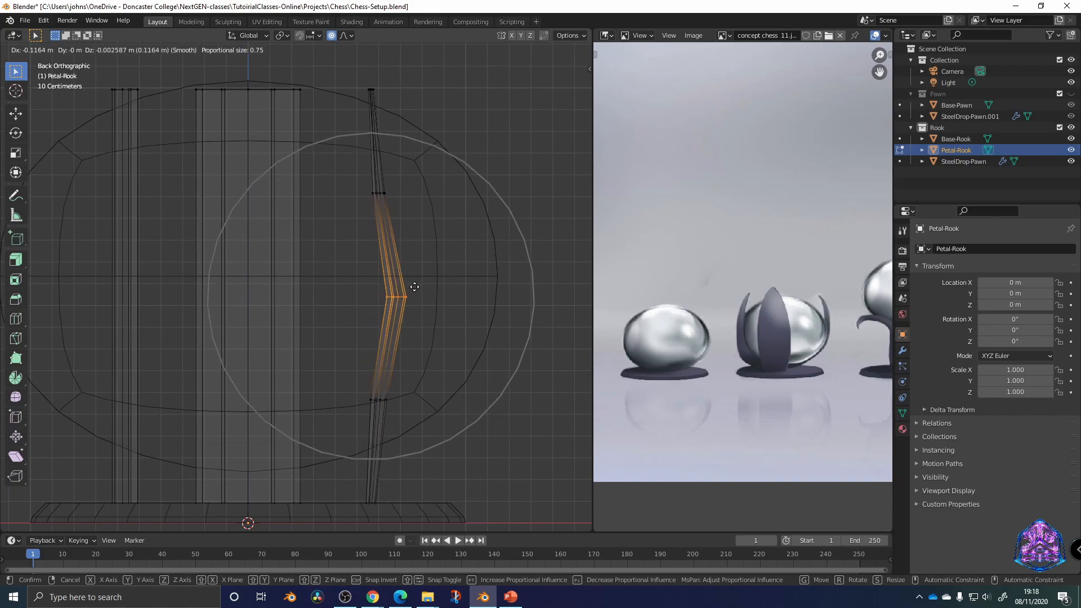
{"action": "scroll", "coordinate": [447, 283], "scroll_direction": "down", "scroll_amount": 4}
{"action": "scroll", "coordinate": [450, 254], "scroll_direction": "down", "scroll_amount": 3}
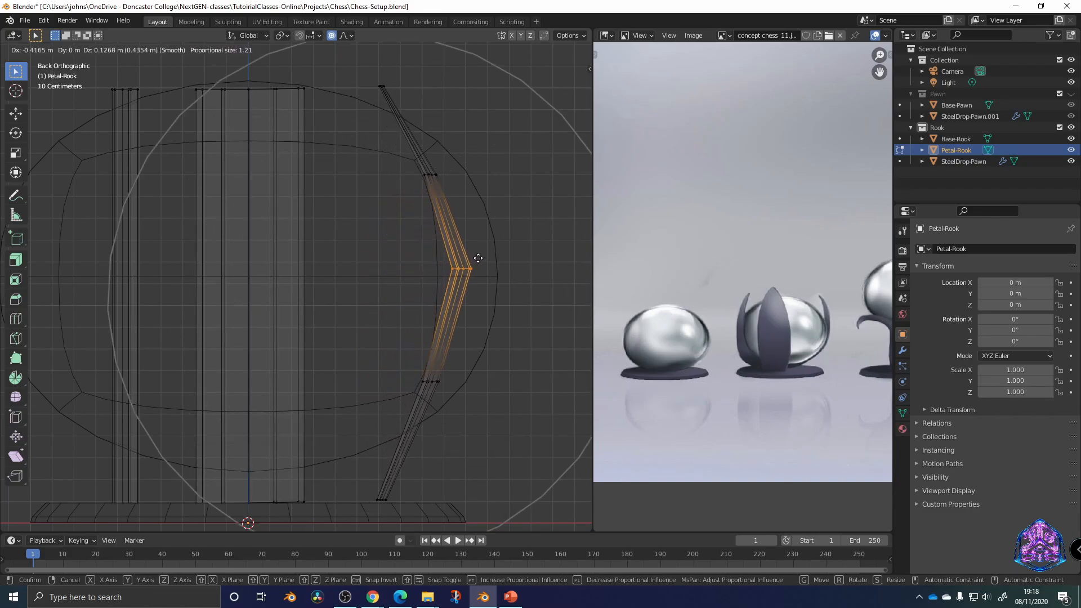
{"action": "scroll", "coordinate": [495, 251], "scroll_direction": "down", "scroll_amount": 1}
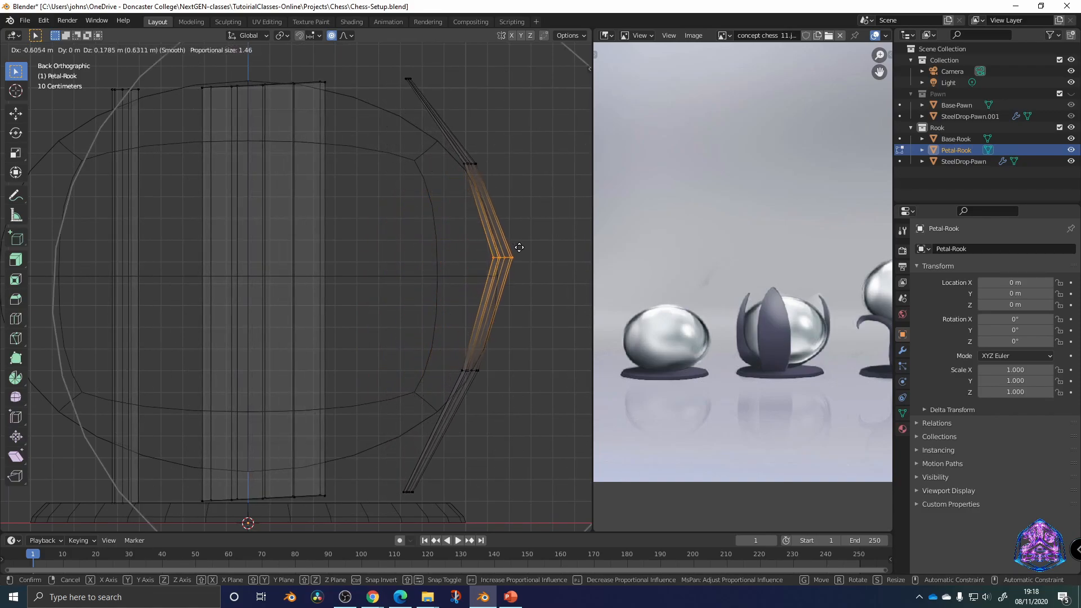
{"action": "scroll", "coordinate": [524, 261], "scroll_direction": "down", "scroll_amount": 1}
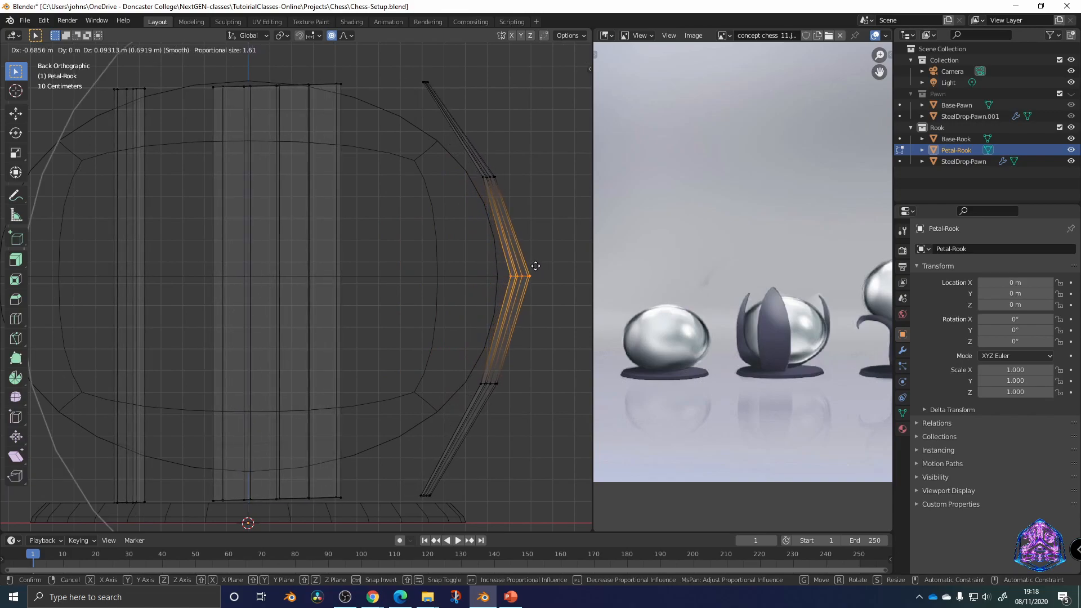
{"action": "left_click", "coordinate": [535, 269]}
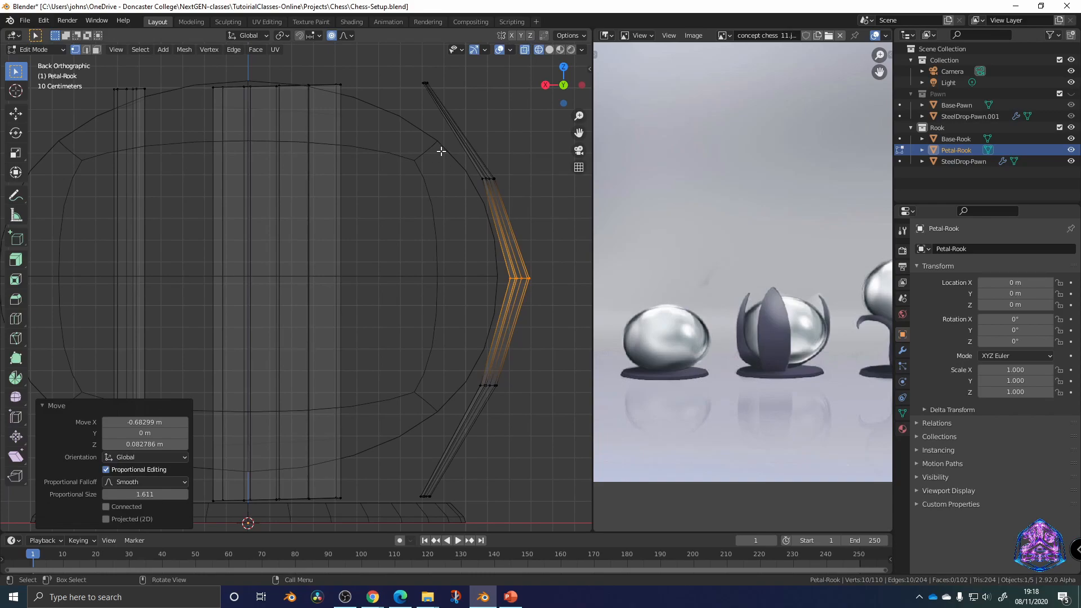
Turn off proportional editing and move the petal's bottom vertices inward about 0.295 m in X and 0.008 m in Z
{"action": "key", "text": "o"}
{"action": "left_click_drag", "start_coordinate": [446, 506], "coordinate": [448, 504]}
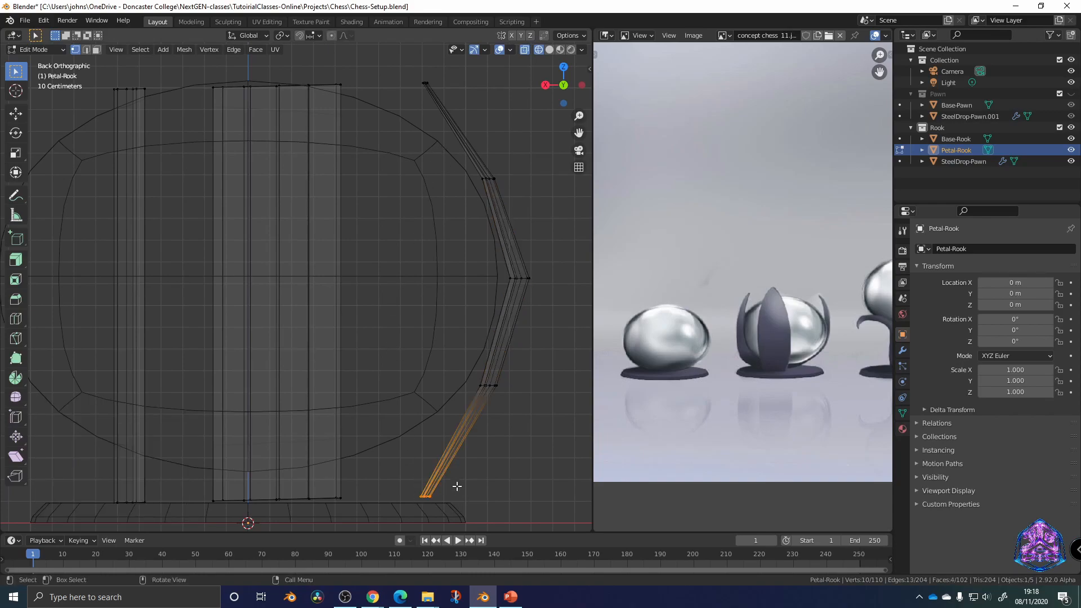
{"action": "key", "text": "g"}
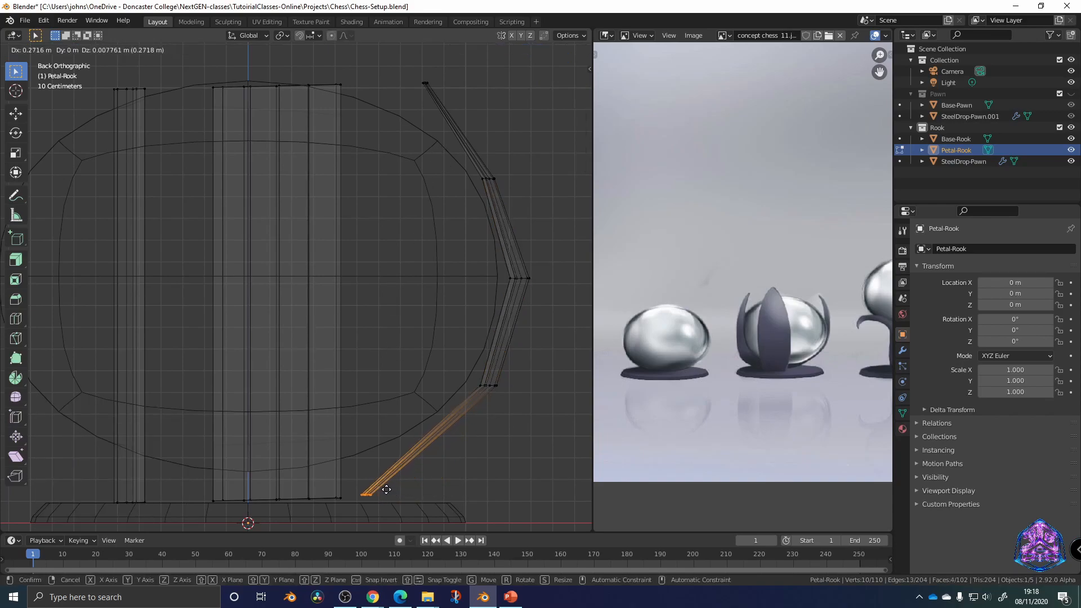
{"action": "left_click", "coordinate": [381, 490]}
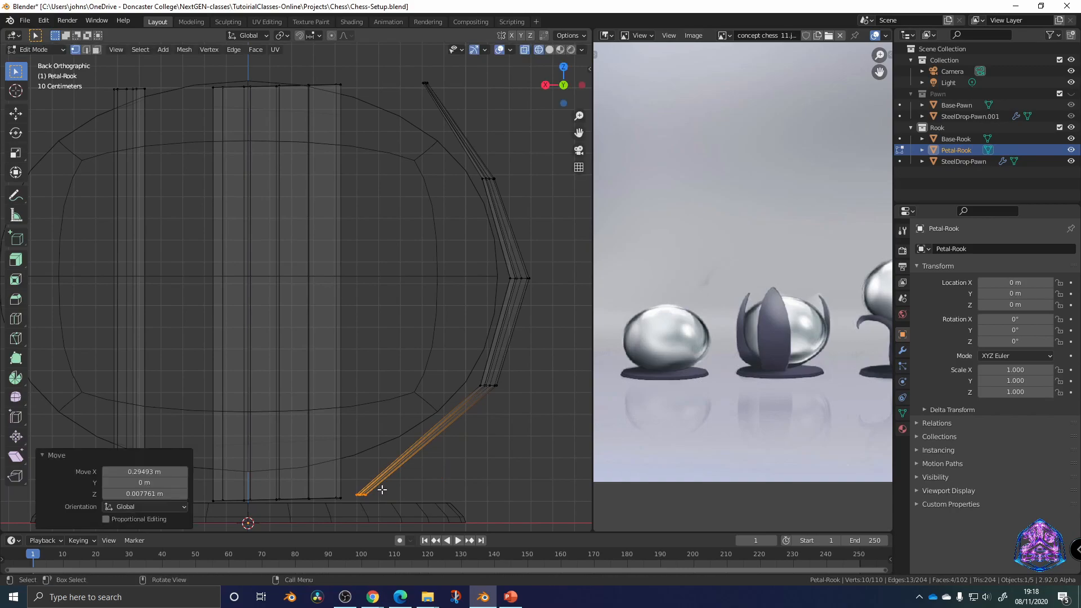
Add one centred loop cut across the petal's lowest segment
{"action": "left_click", "coordinate": [417, 445]}
{"action": "right_click", "coordinate": [417, 445]}
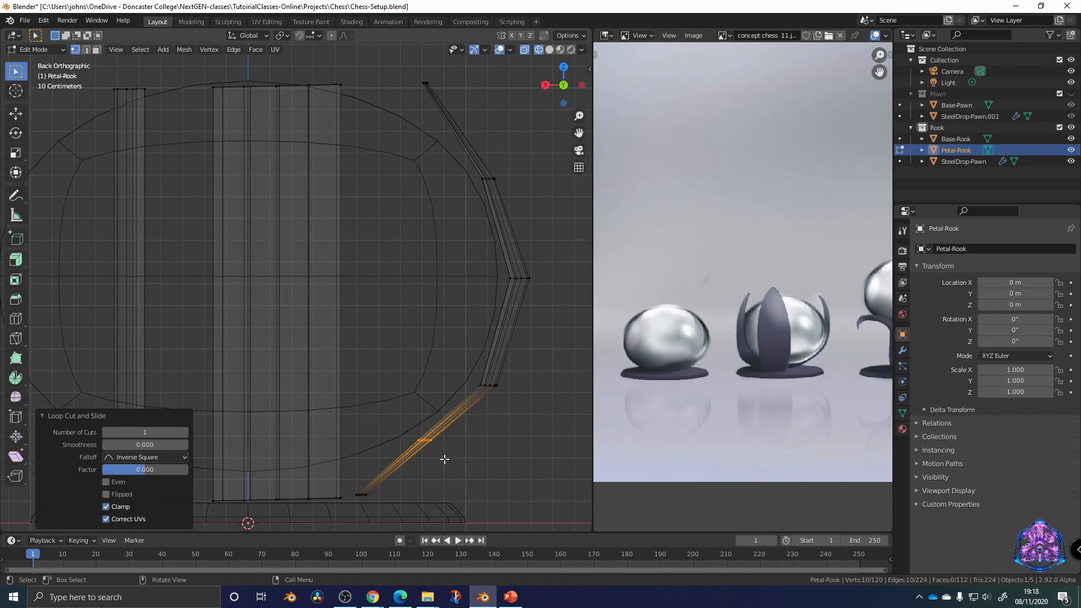
Try rotating the new lower loop about -35.9° in the view, and undo the rotation
{"action": "key", "text": "r"}
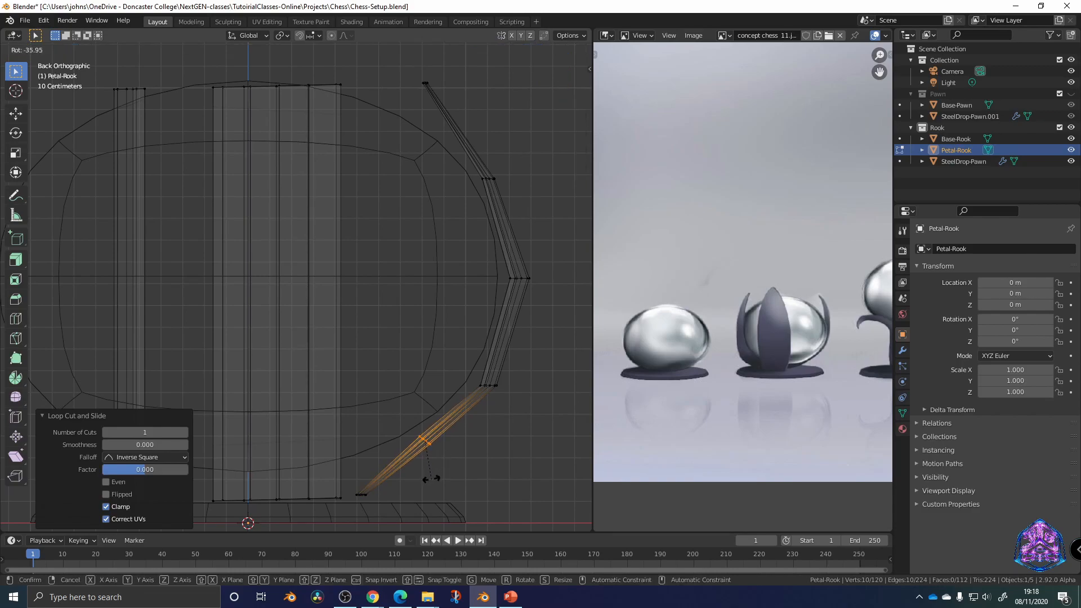
{"action": "left_click", "coordinate": [431, 479]}
{"action": "scroll", "coordinate": [445, 467], "scroll_direction": "up", "scroll_amount": 3}
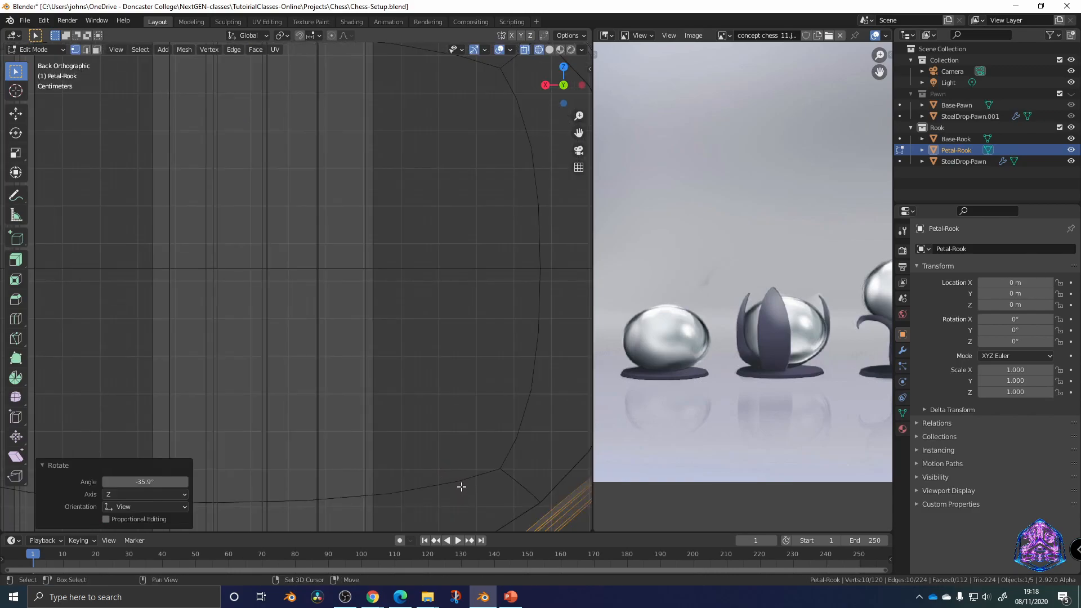
{"action": "middle_click_drag", "start_coordinate": [463, 481], "coordinate": [330, 263], "text": "shift"}
{"action": "key", "text": "ctrl+z"}
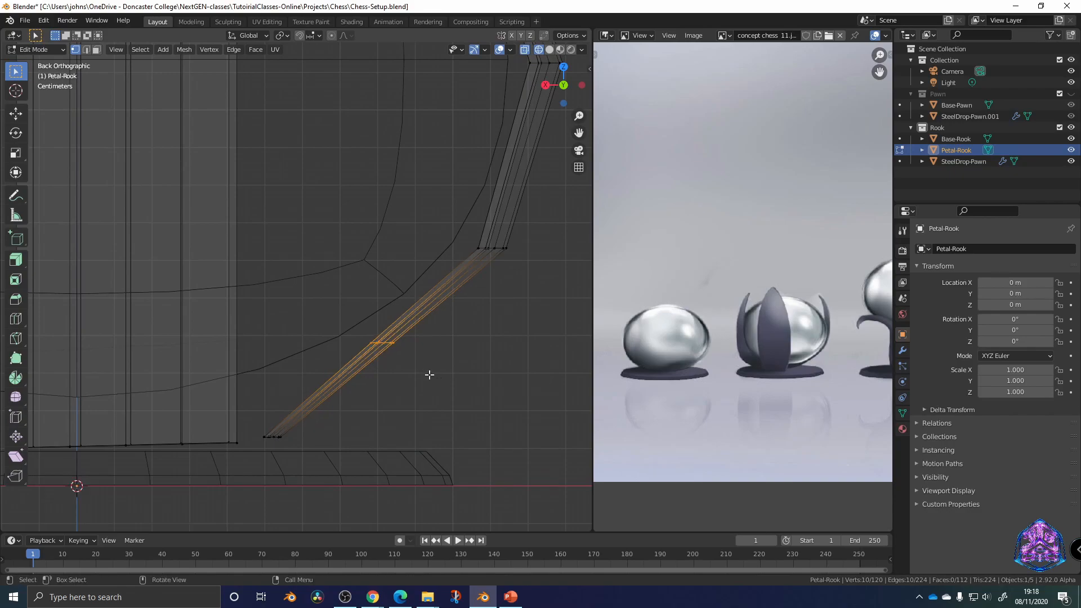
Thin the petal's new lower loop by scaling it to about 0.54 along the X axis
{"action": "key", "text": "s"}
{"action": "key", "text": "x"}
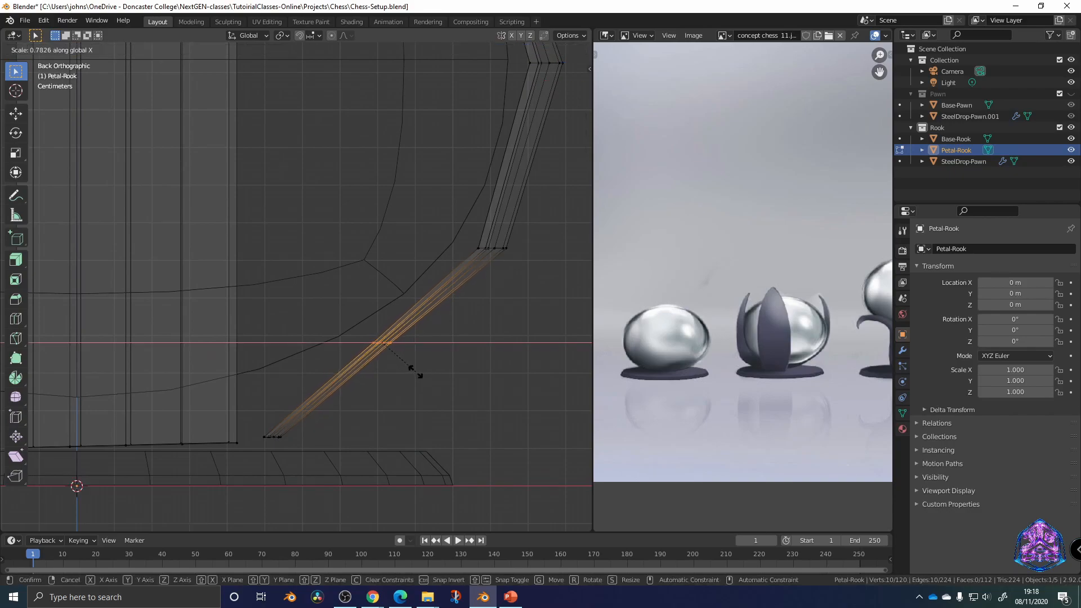
{"action": "left_click", "coordinate": [400, 368]}
Rotate the new lower loop about -41.4° and move it outward about -0.033 m in X and -0.016 m in Z
{"action": "key", "text": "r"}
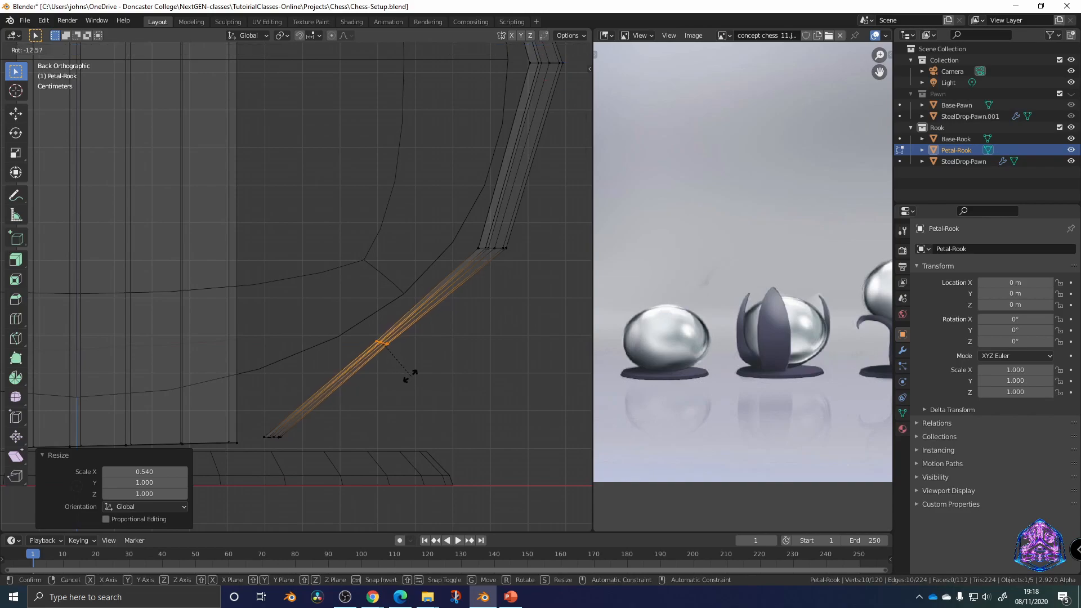
{"action": "left_click", "coordinate": [392, 396]}
{"action": "key", "text": "g"}
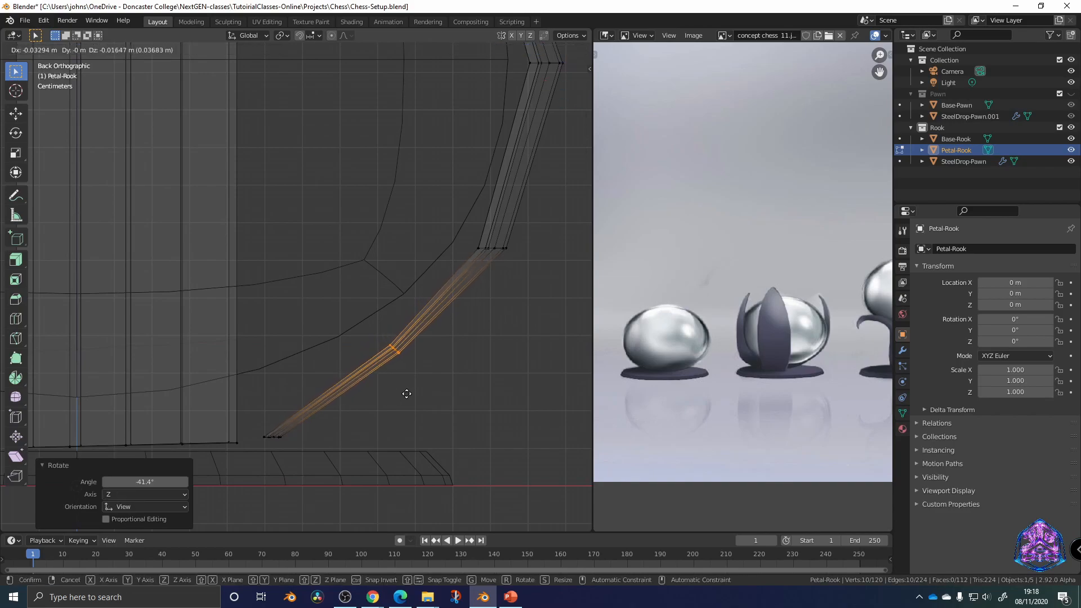
{"action": "left_click", "coordinate": [406, 396]}
Rotate the petal loop just below the middle one about -22° so it follows the curve
{"action": "middle_click_drag", "start_coordinate": [478, 272], "coordinate": [339, 375], "text": "shift"}
{"action": "left_click_drag", "start_coordinate": [311, 338], "coordinate": [437, 381]}
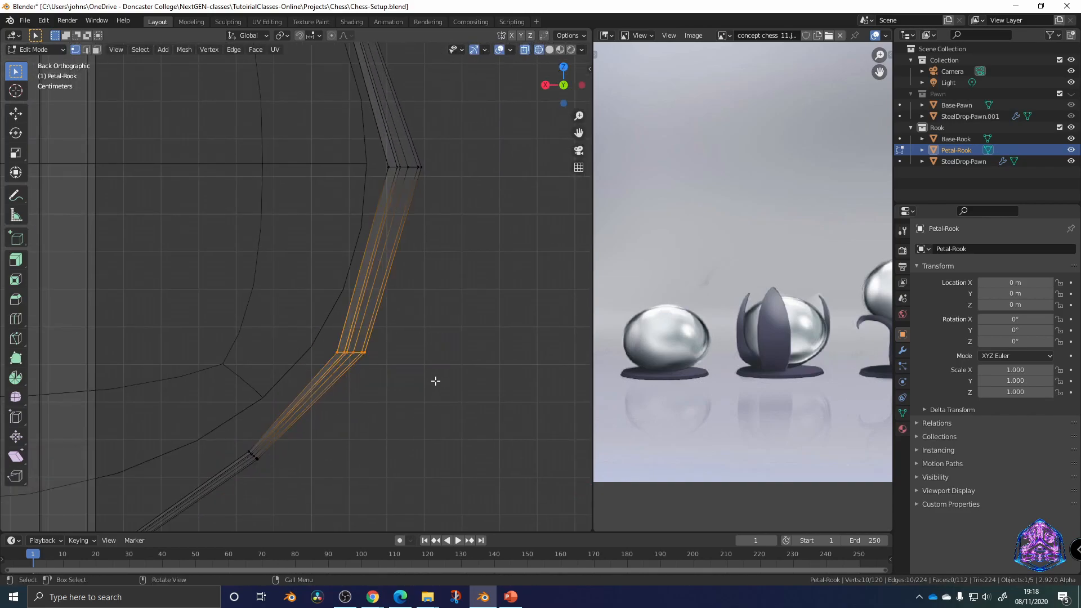
{"action": "key", "text": "r"}
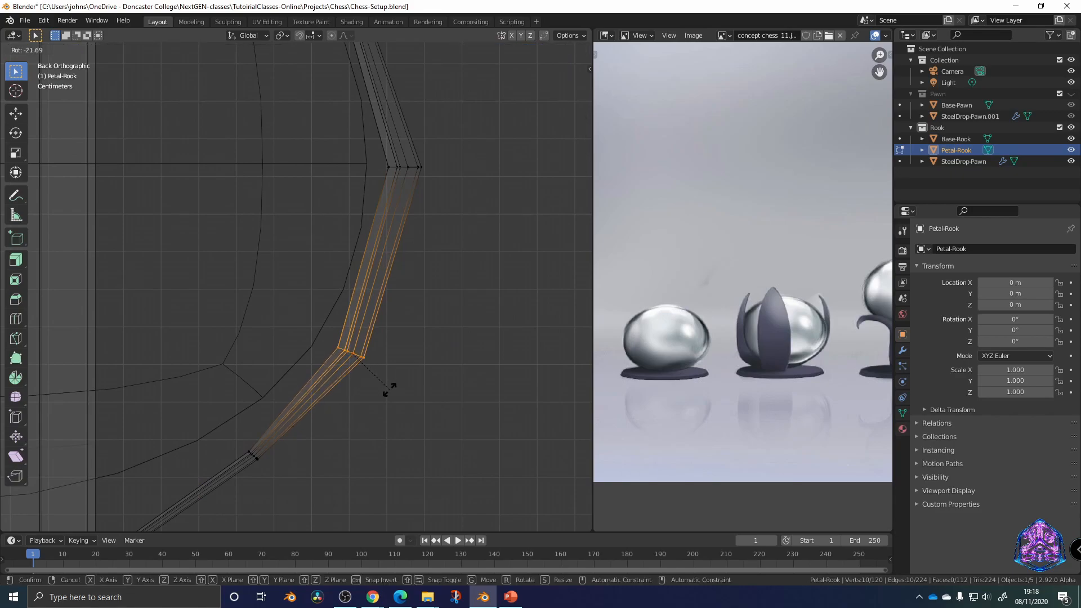
{"action": "left_click", "coordinate": [389, 390]}
Rotate the petal loop between the middle and the tip about 20° so it follows the curve
{"action": "left_click_drag", "start_coordinate": [349, 145], "coordinate": [485, 222]}
{"action": "middle_click_drag", "start_coordinate": [455, 139], "coordinate": [416, 393], "text": "shift"}
{"action": "left_click_drag", "start_coordinate": [284, 258], "coordinate": [406, 310]}
{"action": "key", "text": "r"}
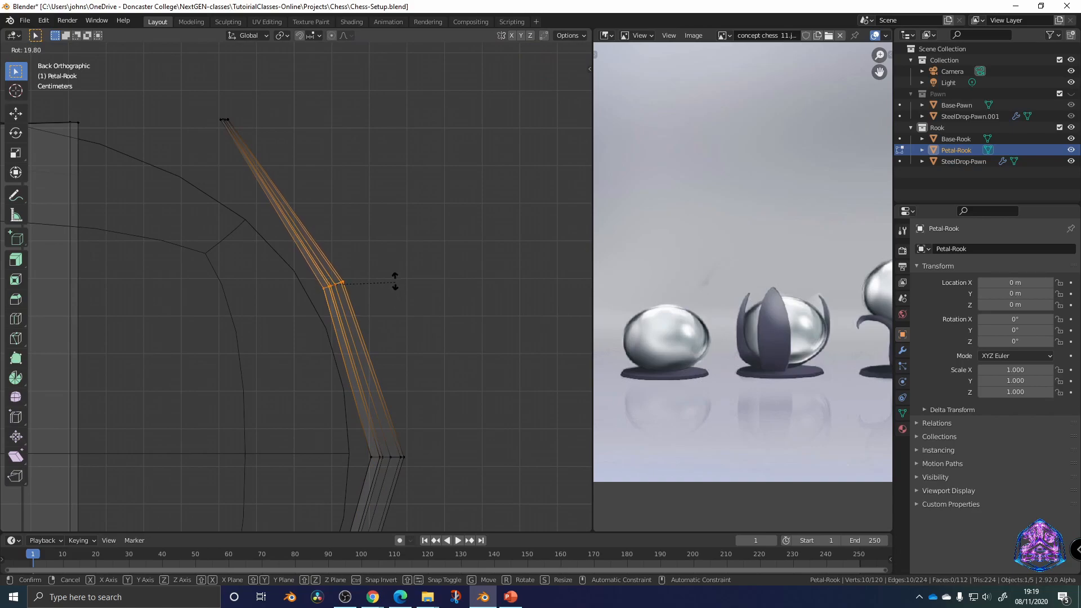
{"action": "left_click", "coordinate": [394, 277]}
Rotate the petal's tip vertices about 41.8° and move them about 0.028 m in X and -0.040 m in Z
{"action": "left_click_drag", "start_coordinate": [177, 92], "coordinate": [267, 156]}
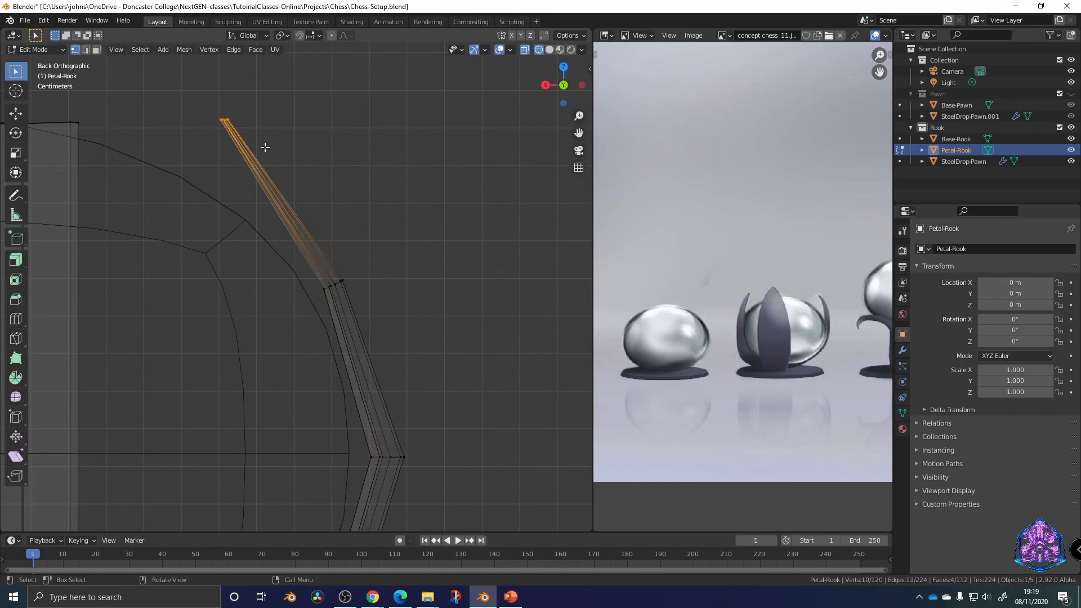
{"action": "key", "text": "r"}
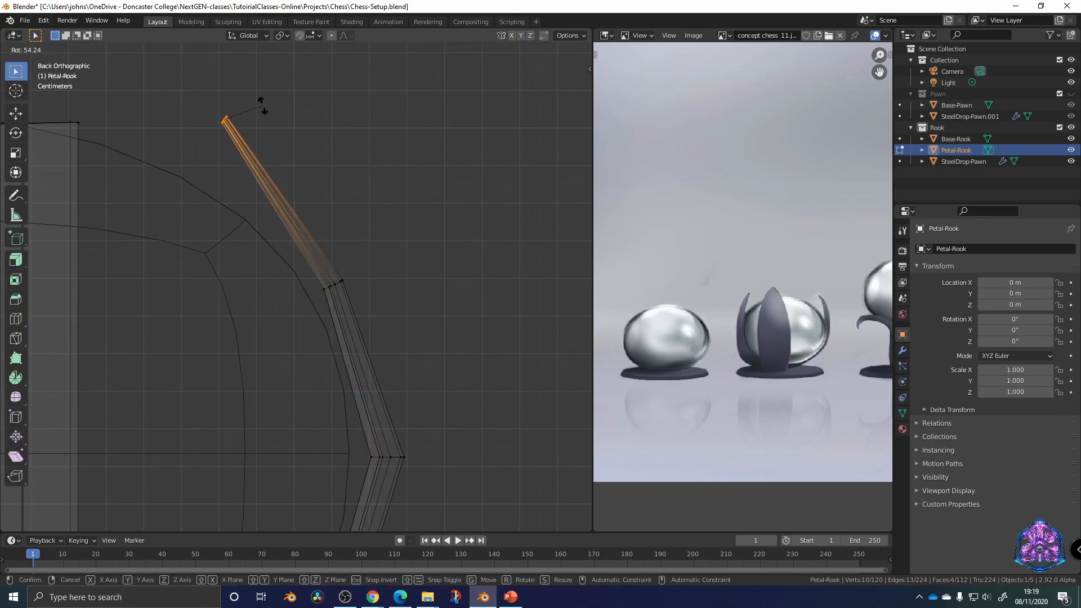
{"action": "left_click", "coordinate": [261, 113]}
{"action": "key", "text": "g"}
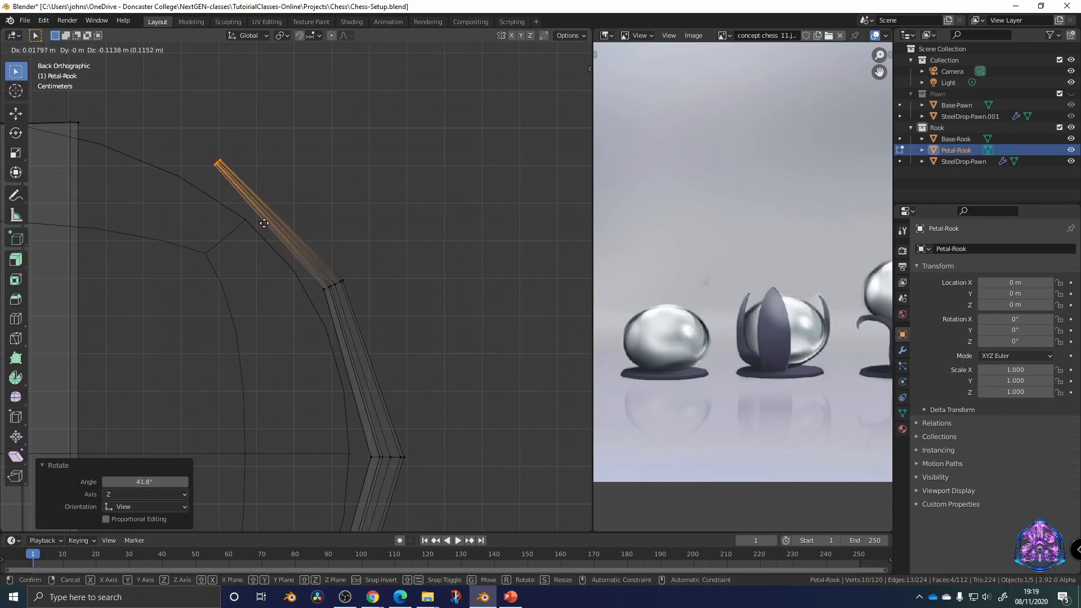
{"action": "left_click", "coordinate": [260, 195]}
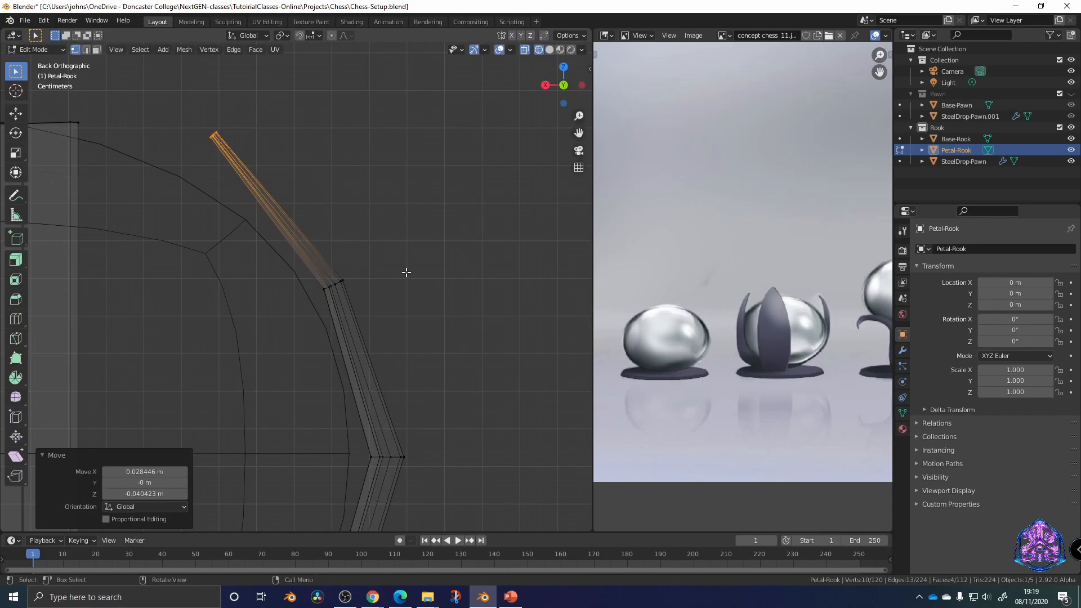
Deselect all vertices, switch to solid shading and return to Object Mode
{"action": "key", "text": "alt+a"}
{"action": "scroll", "coordinate": [406, 272], "scroll_direction": "down", "scroll_amount": 3}
{"action": "mouse_move", "coordinate": [398, 302]}
{"action": "middle_mouse_down"}
{"action": "mouse_move", "coordinate": [292, 338]}
{"action": "mouse_move", "coordinate": [412, 201]}
{"action": "mouse_move", "coordinate": [452, 231]}
{"action": "mouse_move", "coordinate": [427, 258]}
{"action": "mouse_move", "coordinate": [465, 297]}
{"action": "mouse_move", "coordinate": [466, 275]}
{"action": "mouse_move", "coordinate": [437, 304]}
{"action": "mouse_move", "coordinate": [455, 325]}
{"action": "mouse_move", "coordinate": [340, 321]}
{"action": "mouse_move", "coordinate": [431, 320]}
{"action": "mouse_move", "coordinate": [410, 343]}
{"action": "middle_mouse_up"}
{"action": "key", "text": "shift+z"}
{"action": "scroll", "coordinate": [431, 320], "scroll_direction": "down", "scroll_amount": 2}
{"action": "key", "text": "Tab"}
Add a Subdivision Surface modifier to the Petal-Rook object
{"action": "left_click", "coordinate": [387, 307]}
{"action": "left_click", "coordinate": [407, 338]}
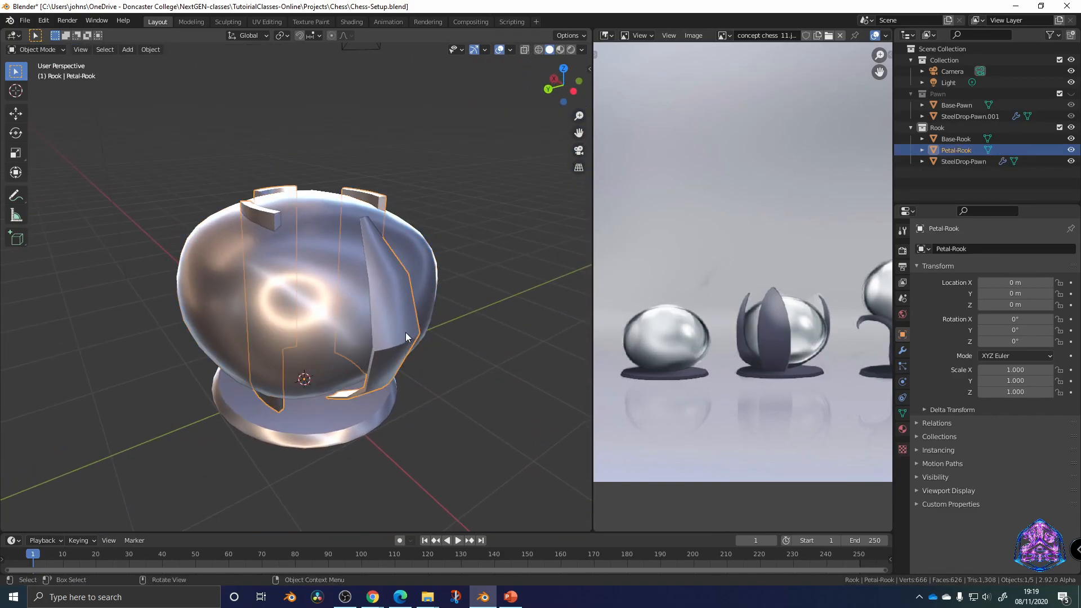
{"action": "left_click", "coordinate": [903, 352]}
{"action": "left_click", "coordinate": [981, 250]}
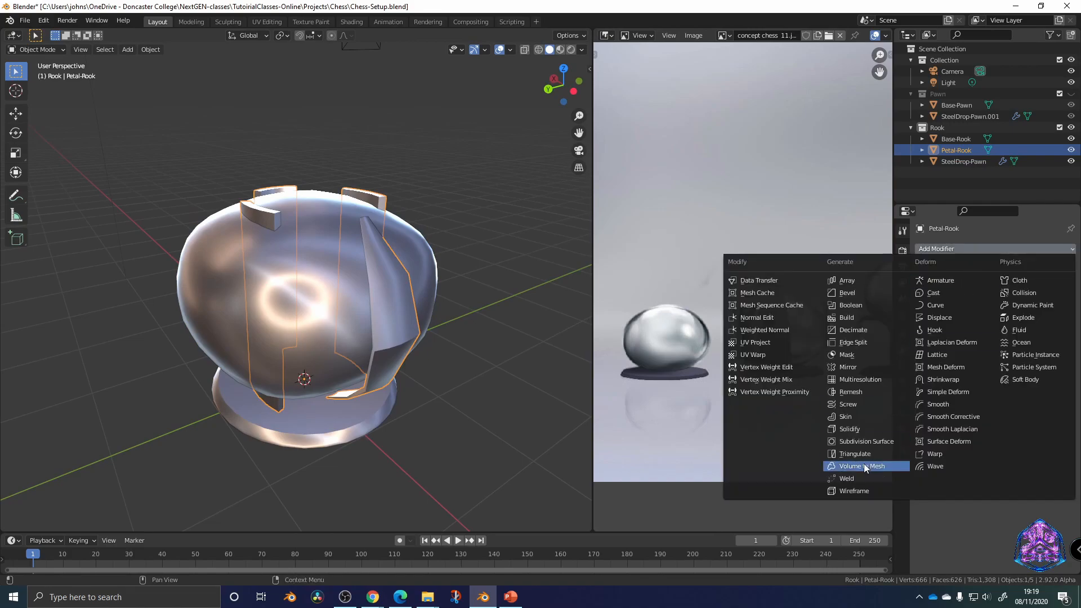
{"action": "left_click", "coordinate": [857, 441]}
{"action": "middle_click_drag", "start_coordinate": [545, 394], "coordinate": [377, 383]}
{"action": "left_click", "coordinate": [377, 383]}
{"action": "key", "text": "Tab"}
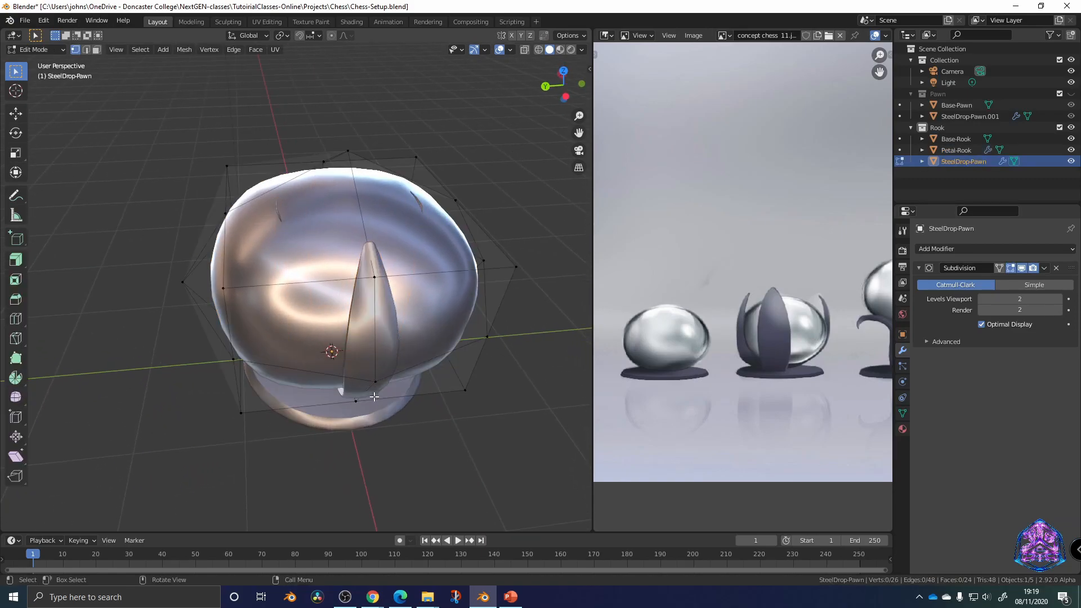
{"action": "key", "text": "Tab"}
Open the Petal-Rook mesh for editing and show it in wireframe
{"action": "left_click", "coordinate": [362, 380]}
{"action": "key", "text": "Tab"}
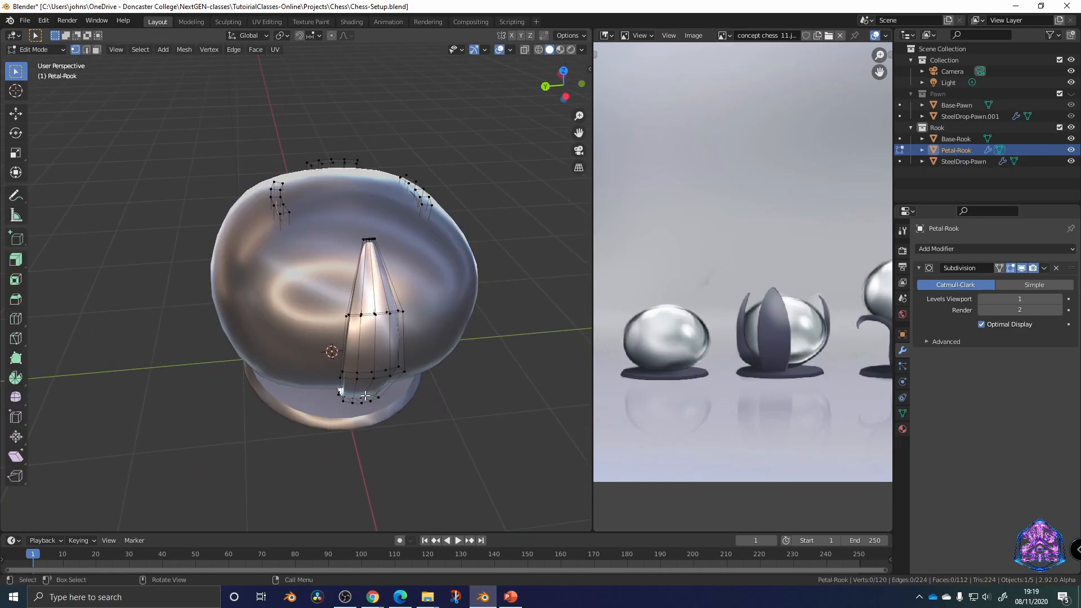
{"action": "middle_click_drag", "start_coordinate": [382, 412], "coordinate": [321, 317]}
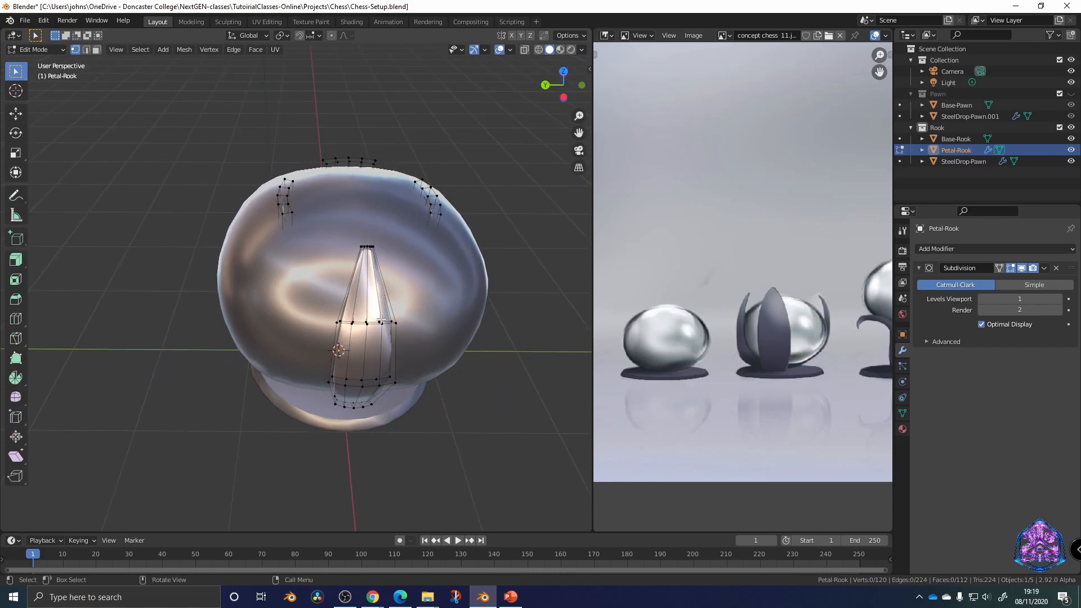
{"action": "key", "text": "z"}
{"action": "key", "text": "Escape"}
{"action": "mouse_move", "coordinate": [418, 406]}
{"action": "middle_mouse_down"}
{"action": "mouse_move", "coordinate": [485, 386]}
{"action": "mouse_move", "coordinate": [406, 377]}
{"action": "middle_mouse_up"}
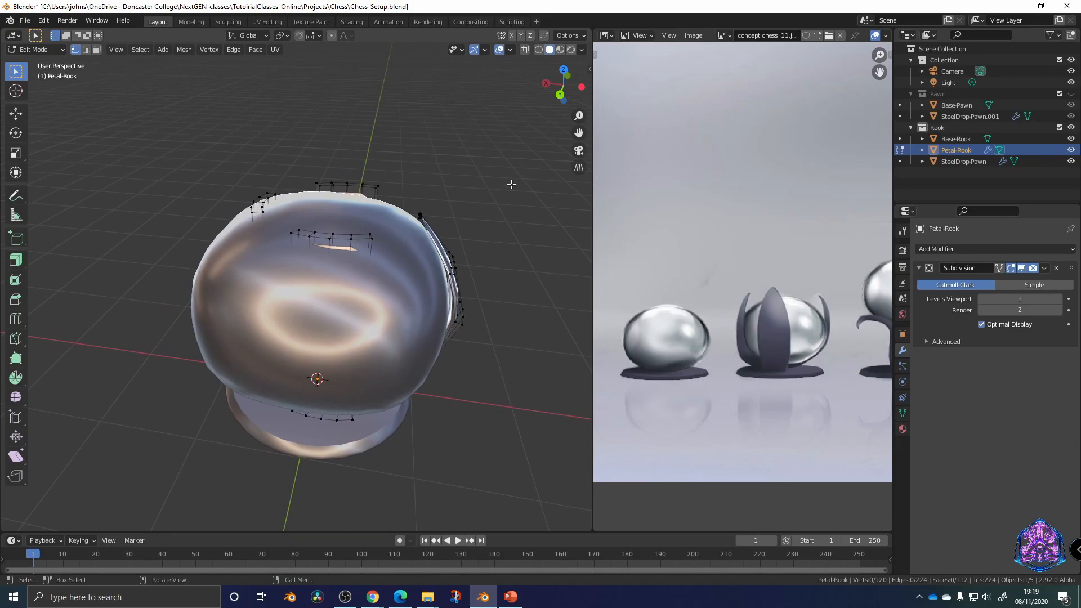
{"action": "left_click", "coordinate": [541, 51]}
Delete the vertices of the three unshaped petals, keeping only the curved one, and return to Object Mode
{"action": "mouse_move", "coordinate": [455, 313]}
{"action": "middle_mouse_down"}
{"action": "mouse_move", "coordinate": [435, 386]}
{"action": "mouse_move", "coordinate": [446, 395]}
{"action": "middle_mouse_up"}
{"action": "left_click_drag", "start_coordinate": [212, 139], "coordinate": [303, 386]}
{"action": "middle_click_drag", "start_coordinate": [398, 280], "coordinate": [252, 205]}
{"action": "left_click_drag", "start_coordinate": [251, 205], "coordinate": [324, 422], "text": "shift"}
{"action": "middle_click_drag", "start_coordinate": [427, 388], "coordinate": [453, 398]}
{"action": "left_click_drag", "start_coordinate": [367, 334], "coordinate": [521, 440], "text": "shift"}
{"action": "middle_click_drag", "start_coordinate": [523, 354], "coordinate": [465, 398]}
{"action": "key", "text": "x"}
{"action": "left_click", "coordinate": [465, 398]}
{"action": "middle_click_drag", "start_coordinate": [442, 456], "coordinate": [413, 434]}
{"action": "key", "text": "Tab"}
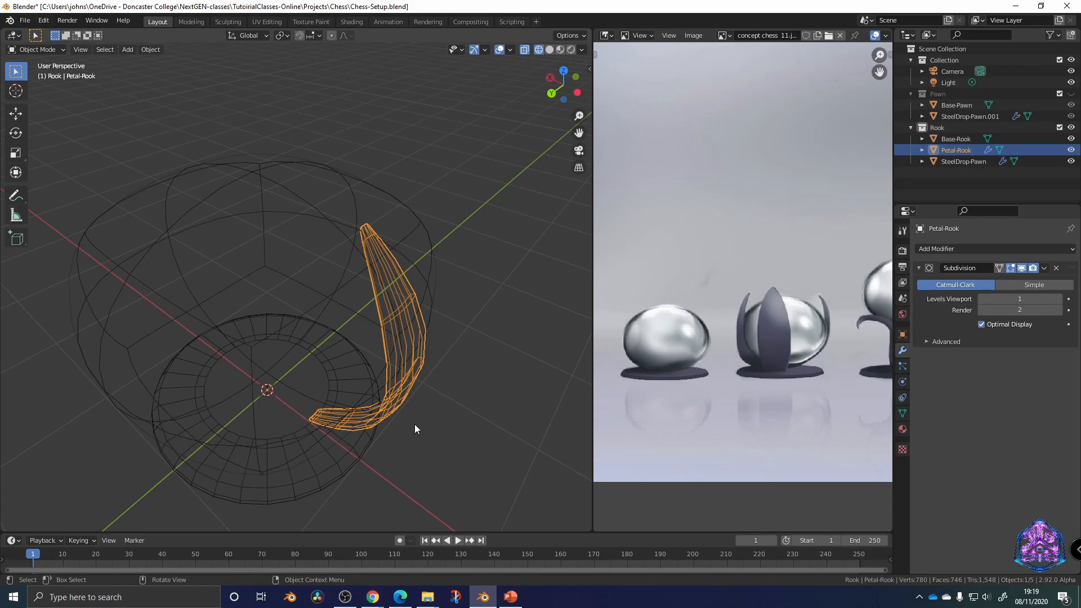
Widen the petal's upper, middle and lower loops together by scaling them to about 1.406 along the Y axis
{"action": "mouse_move", "coordinate": [416, 411]}
{"action": "middle_mouse_down"}
{"action": "mouse_move", "coordinate": [415, 439]}
{"action": "mouse_move", "coordinate": [423, 434]}
{"action": "mouse_move", "coordinate": [406, 425]}
{"action": "mouse_move", "coordinate": [434, 428]}
{"action": "mouse_move", "coordinate": [402, 407]}
{"action": "middle_mouse_up"}
{"action": "key", "text": "Tab"}
{"action": "left_click_drag", "start_coordinate": [238, 286], "coordinate": [360, 297]}
{"action": "middle_click_drag", "start_coordinate": [447, 374], "coordinate": [321, 345]}
{"action": "left_click_drag", "start_coordinate": [216, 294], "coordinate": [338, 321]}
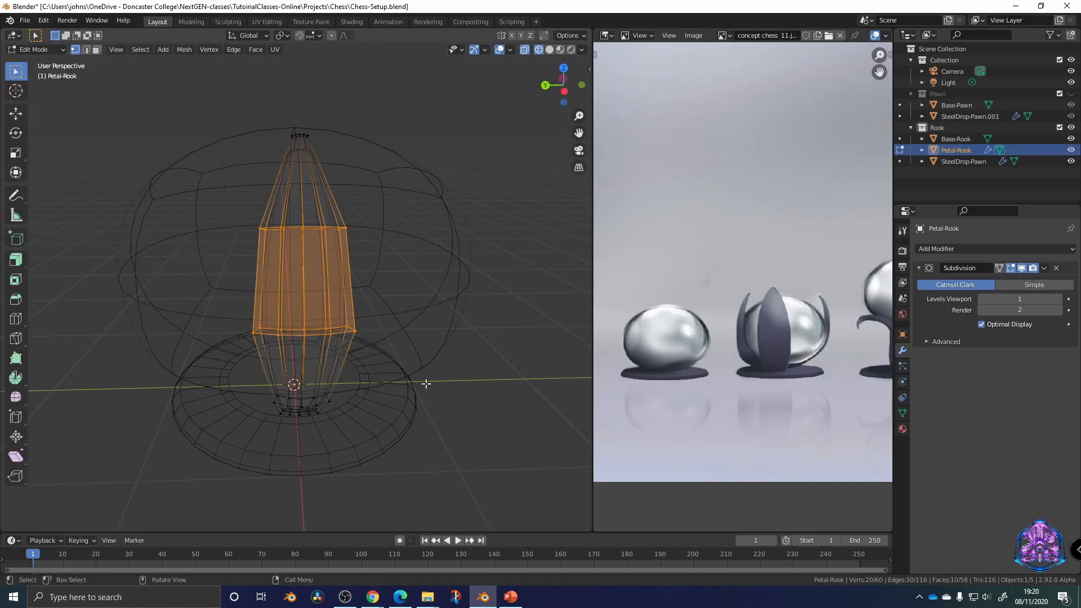
{"action": "middle_click_drag", "start_coordinate": [422, 372], "coordinate": [417, 379]}
{"action": "left_click_drag", "start_coordinate": [229, 301], "coordinate": [404, 356], "text": "shift"}
{"action": "middle_click_drag", "start_coordinate": [404, 356], "coordinate": [398, 370]}
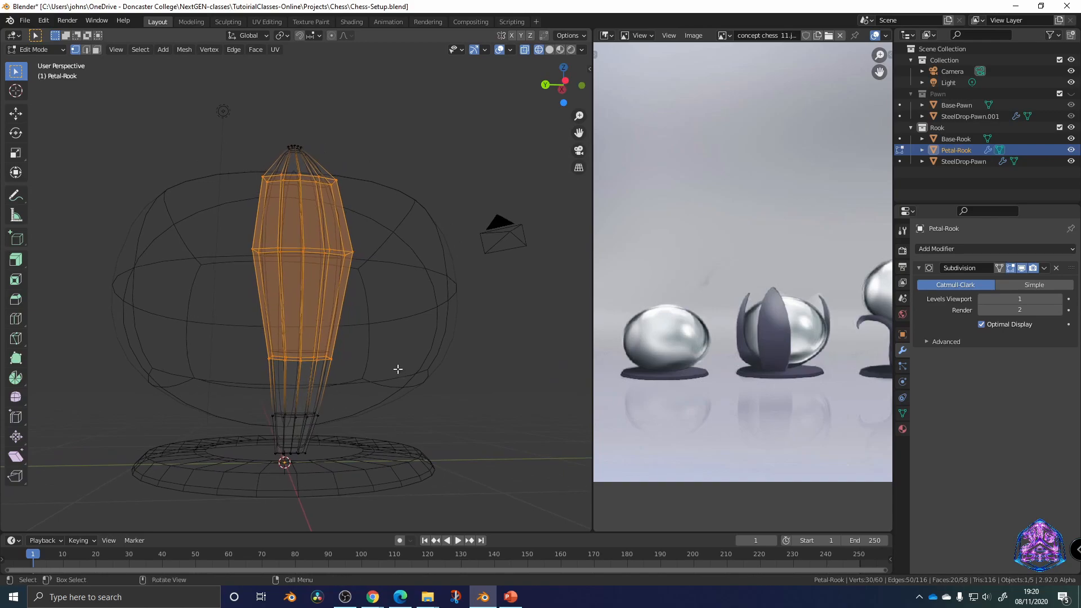
{"action": "key", "text": "s"}
{"action": "key", "text": "y"}
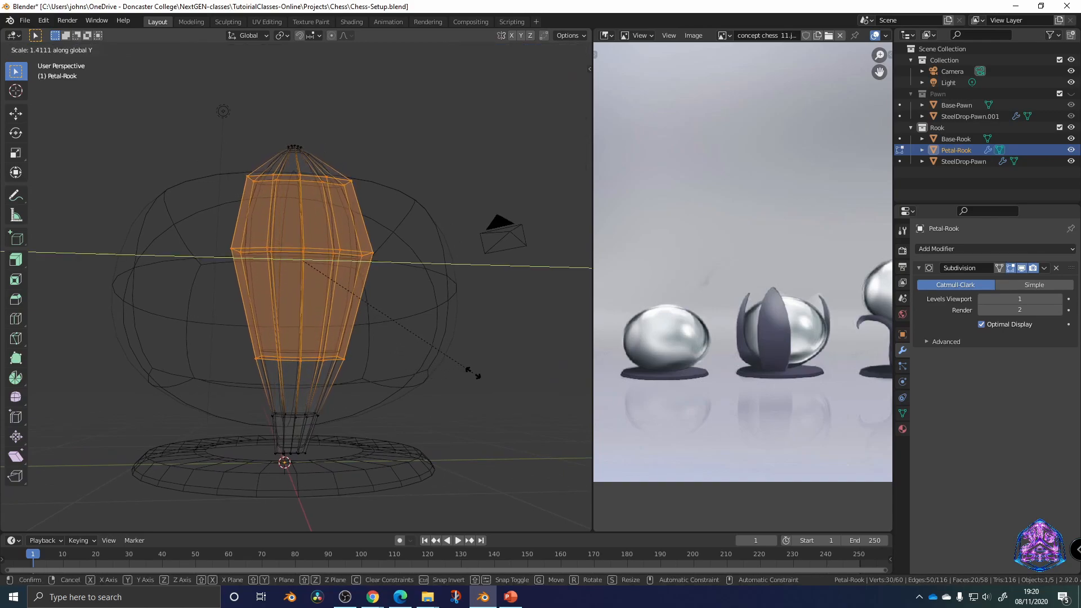
{"action": "left_click", "coordinate": [459, 388]}
Widen the petal's loop just above the bottom end by scaling it to about 1.48 along the Y axis
{"action": "middle_click_drag", "start_coordinate": [416, 444], "coordinate": [403, 401]}
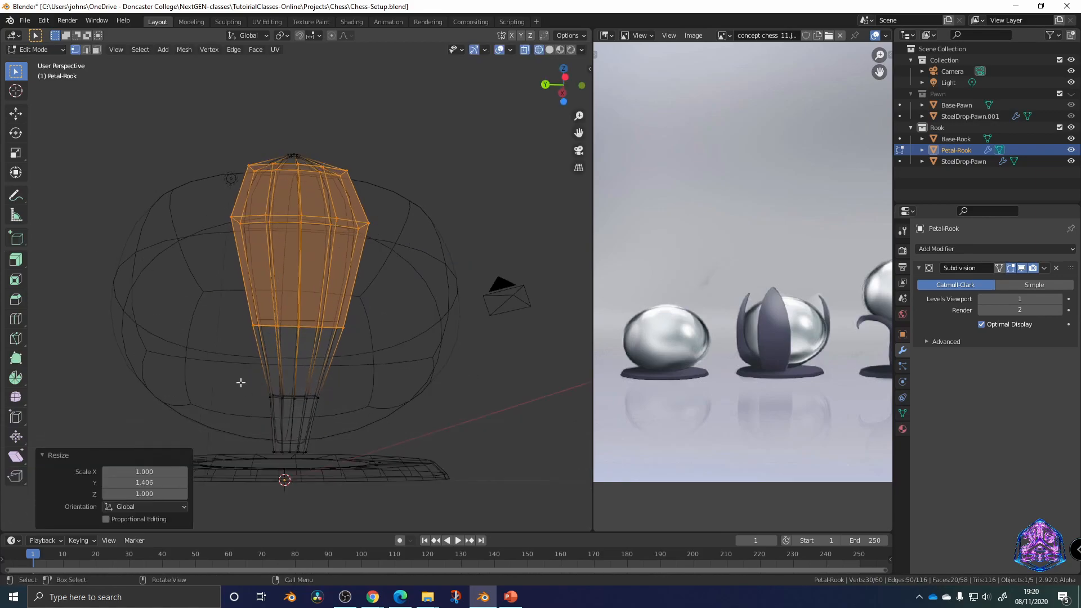
{"action": "left_click_drag", "start_coordinate": [239, 381], "coordinate": [413, 425]}
{"action": "key", "text": "s"}
{"action": "key", "text": "y"}
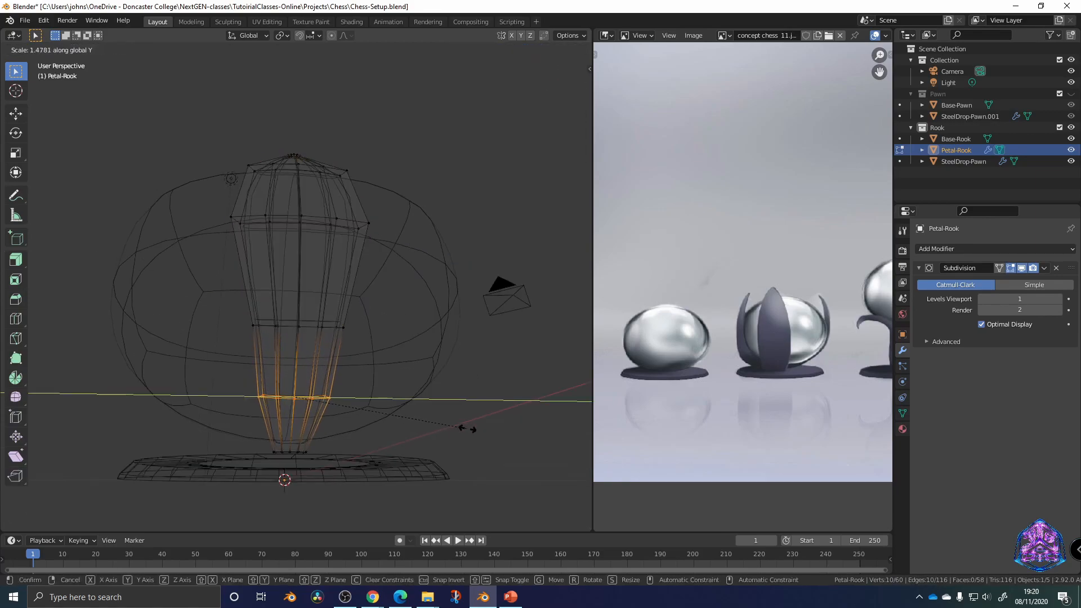
{"action": "left_click", "coordinate": [468, 432]}
Return to Object Mode, deselect everything and inspect the rook in rendered shading
{"action": "key", "text": "Tab"}
{"action": "left_click", "coordinate": [449, 152]}
{"action": "middle_click_drag", "start_coordinate": [449, 152], "coordinate": [446, 322]}
{"action": "scroll", "coordinate": [446, 326], "scroll_direction": "down", "scroll_amount": 2}
{"action": "left_click", "coordinate": [550, 50]}
{"action": "mouse_move", "coordinate": [443, 206]}
{"action": "middle_mouse_down"}
{"action": "mouse_move", "coordinate": [417, 216]}
{"action": "mouse_move", "coordinate": [310, 198]}
{"action": "mouse_move", "coordinate": [541, 198]}
{"action": "mouse_move", "coordinate": [552, 130]}
{"action": "middle_mouse_up"}
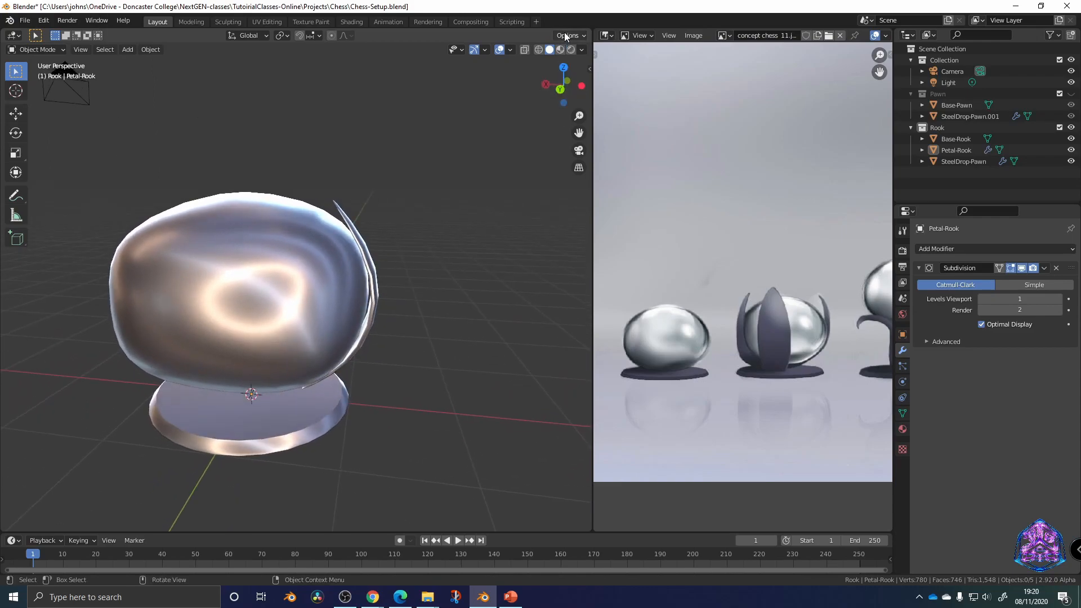
{"action": "left_click", "coordinate": [571, 49]}
{"action": "mouse_move", "coordinate": [485, 203]}
{"action": "middle_mouse_down"}
{"action": "mouse_move", "coordinate": [387, 277]}
{"action": "mouse_move", "coordinate": [250, 264]}
{"action": "mouse_move", "coordinate": [488, 254]}
{"action": "mouse_move", "coordinate": [401, 339]}
{"action": "mouse_move", "coordinate": [466, 347]}
{"action": "mouse_move", "coordinate": [425, 342]}
{"action": "mouse_move", "coordinate": [492, 317]}
{"action": "mouse_move", "coordinate": [476, 241]}
{"action": "mouse_move", "coordinate": [385, 304]}
{"action": "mouse_move", "coordinate": [427, 299]}
{"action": "mouse_move", "coordinate": [411, 307]}
{"action": "middle_mouse_up"}
Round the rook's ball by scaling its eight corner vertices uniformly to about 0.8, and return to Object Mode
{"action": "left_click", "coordinate": [340, 293]}
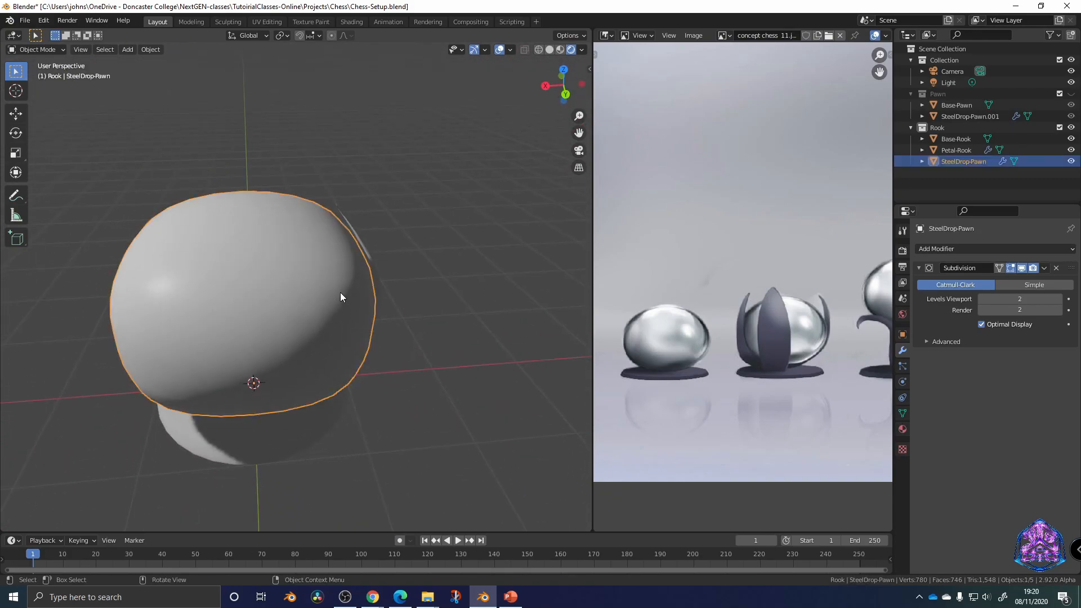
{"action": "key", "text": "Tab"}
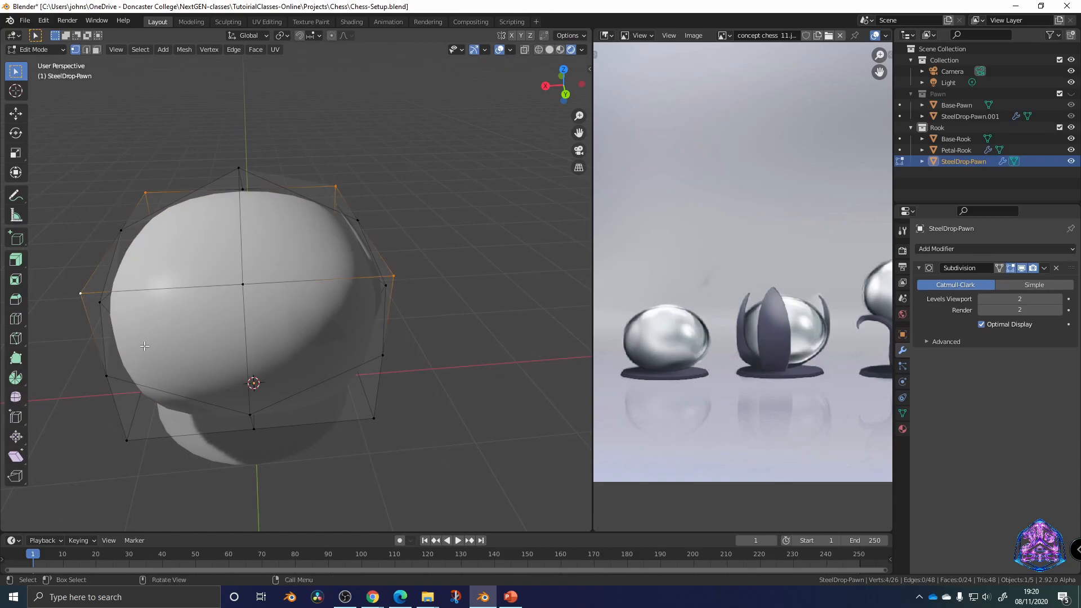
{"action": "middle_click_drag", "start_coordinate": [139, 343], "coordinate": [170, 295]}
{"action": "left_click", "coordinate": [418, 343], "text": "shift"}
{"action": "middle_click_drag", "start_coordinate": [417, 343], "coordinate": [92, 349]}
{"action": "middle_click_drag", "start_coordinate": [379, 392], "coordinate": [399, 366]}
{"action": "left_click", "coordinate": [348, 379], "text": "shift"}
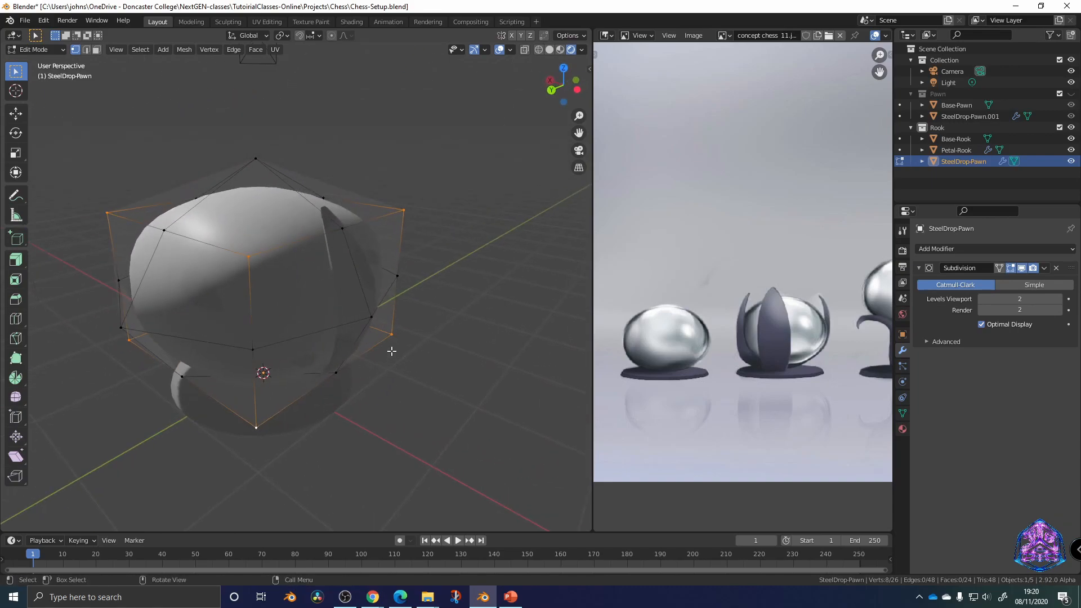
{"action": "key", "text": "s"}
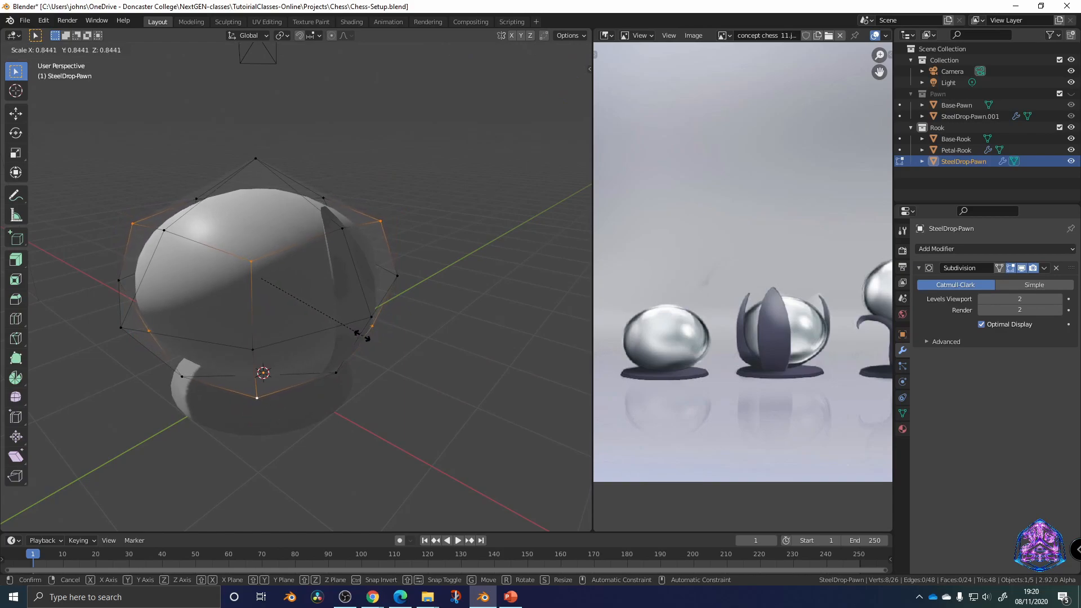
{"action": "left_click", "coordinate": [351, 334]}
{"action": "left_click", "coordinate": [443, 270]}
{"action": "middle_click_drag", "start_coordinate": [459, 432], "coordinate": [365, 396]}
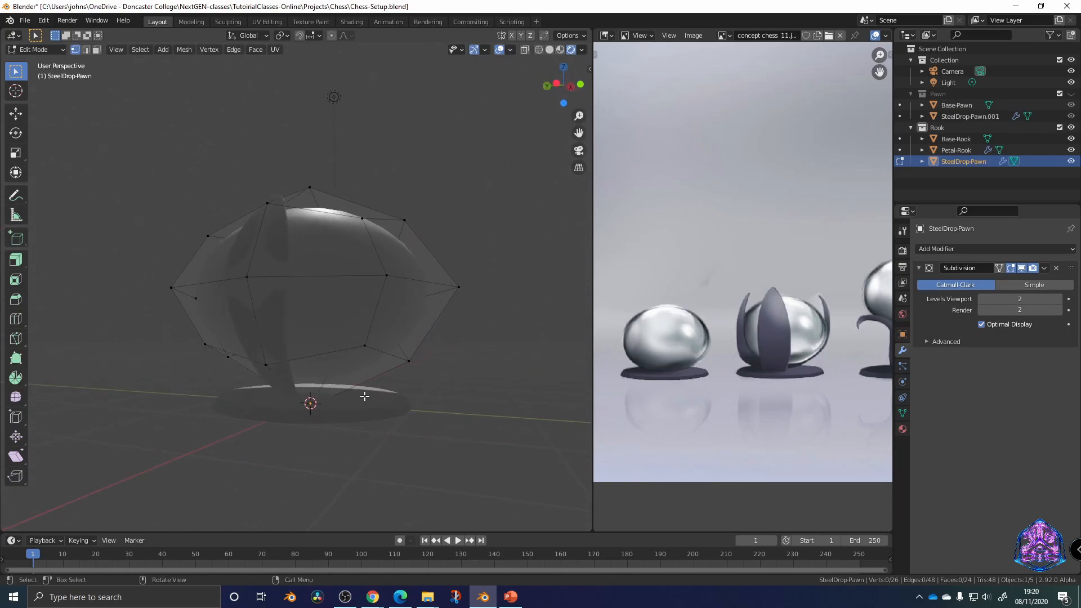
{"action": "key", "text": "Tab"}
Enable Ambient Occlusion in the Eevee render settings
{"action": "middle_click_drag", "start_coordinate": [485, 268], "coordinate": [365, 297]}
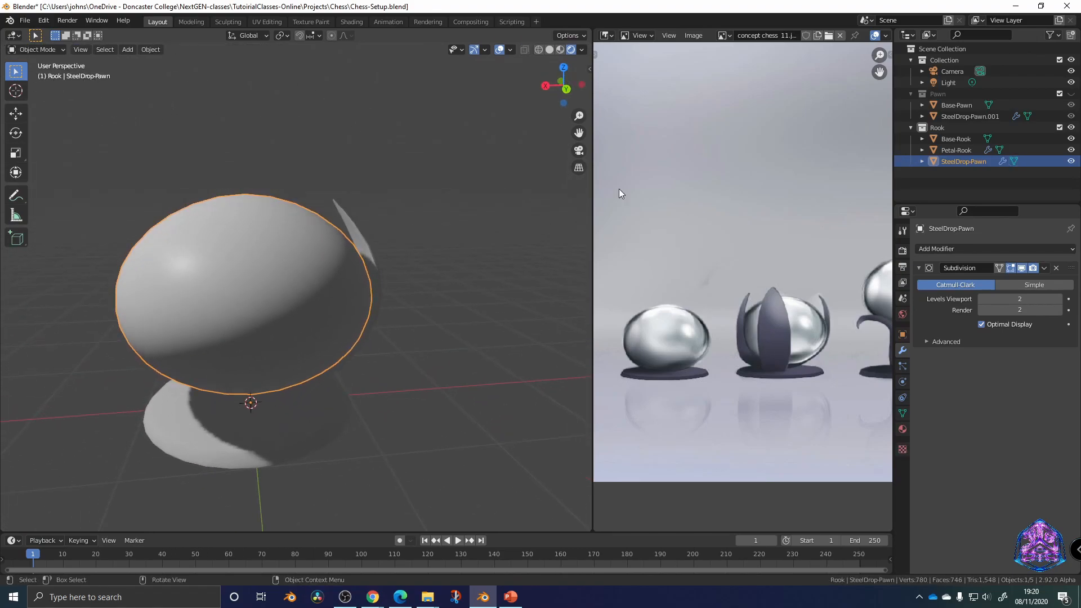
{"action": "left_click", "coordinate": [903, 250]}
{"action": "left_click", "coordinate": [925, 325]}
{"action": "middle_click_drag", "start_coordinate": [383, 281], "coordinate": [163, 269]}
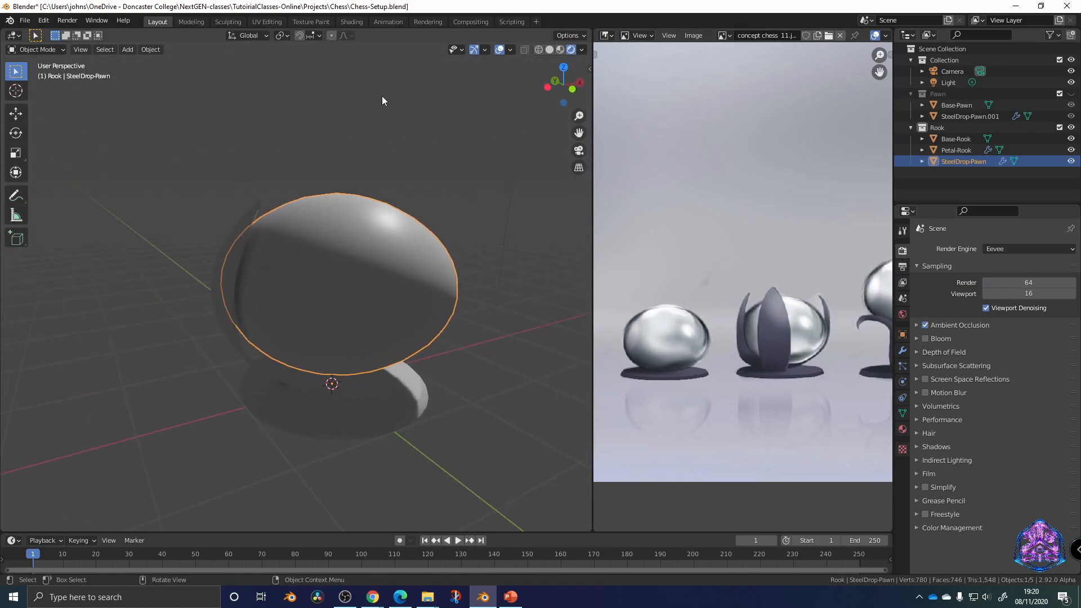
Switch back to solid shading and open the rook's ball mesh for editing
{"action": "left_click", "coordinate": [560, 50]}
{"action": "mouse_move", "coordinate": [493, 173]}
{"action": "middle_mouse_down"}
{"action": "mouse_move", "coordinate": [448, 212]}
{"action": "mouse_move", "coordinate": [428, 208]}
{"action": "mouse_move", "coordinate": [423, 191]}
{"action": "mouse_move", "coordinate": [550, 185]}
{"action": "mouse_move", "coordinate": [397, 239]}
{"action": "mouse_move", "coordinate": [408, 251]}
{"action": "mouse_move", "coordinate": [415, 195]}
{"action": "middle_mouse_up"}
{"action": "middle_click_drag", "start_coordinate": [413, 317], "coordinate": [392, 378]}
{"action": "key", "text": "Tab"}
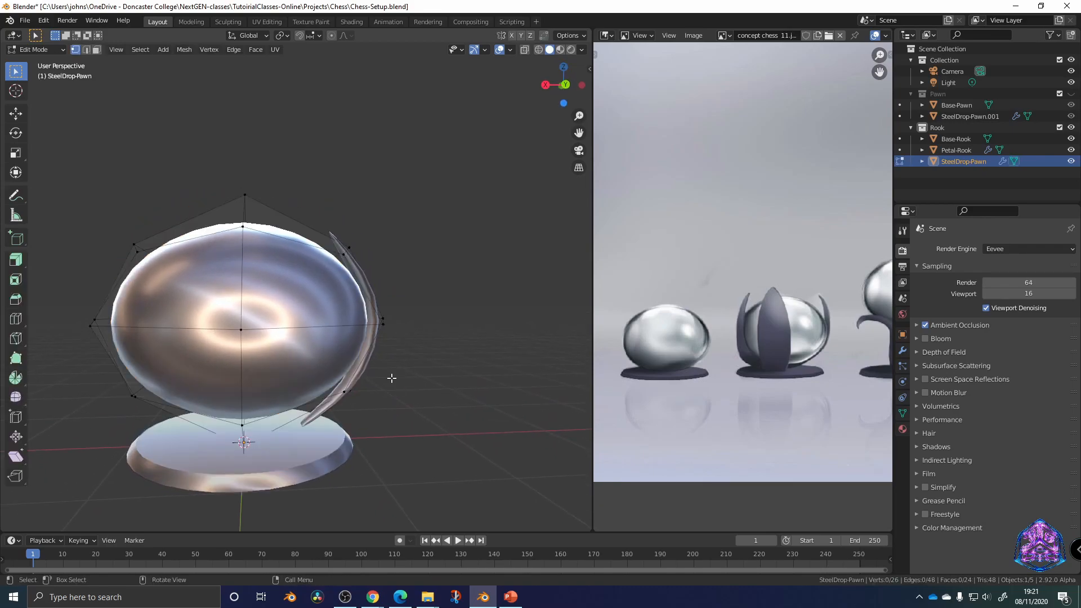
Lower the whole ball mesh about 0.09 m along Z onto the base, and return to Object Mode
{"action": "key", "text": "a"}
{"action": "key", "text": "g"}
{"action": "key", "text": "z"}
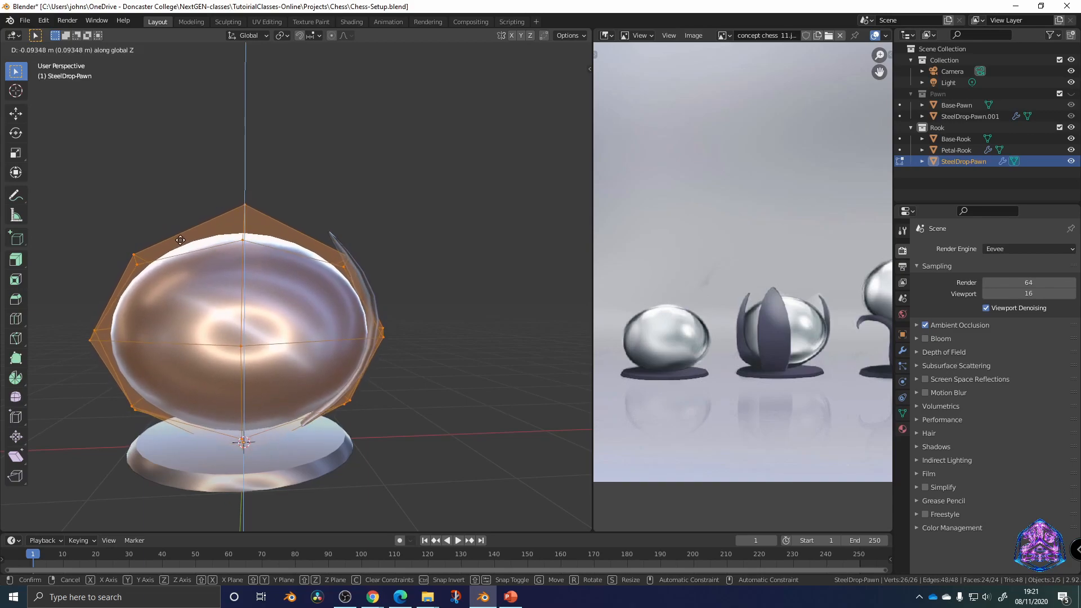
{"action": "left_click", "coordinate": [262, 234]}
{"action": "key", "text": "Tab"}
Open the rook's petal mesh for editing in the back orthographic view
{"action": "left_click", "coordinate": [338, 235]}
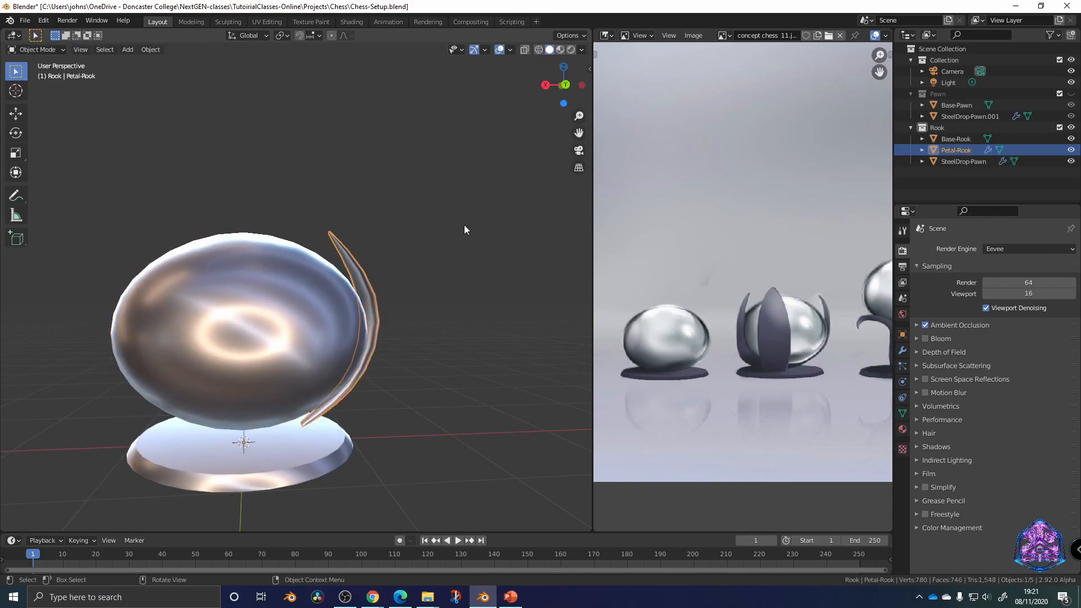
{"action": "left_click", "coordinate": [565, 84]}
{"action": "scroll", "coordinate": [436, 330], "scroll_direction": "up", "scroll_amount": 2}
{"action": "middle_click_drag", "start_coordinate": [433, 343], "coordinate": [412, 289], "text": "shift"}
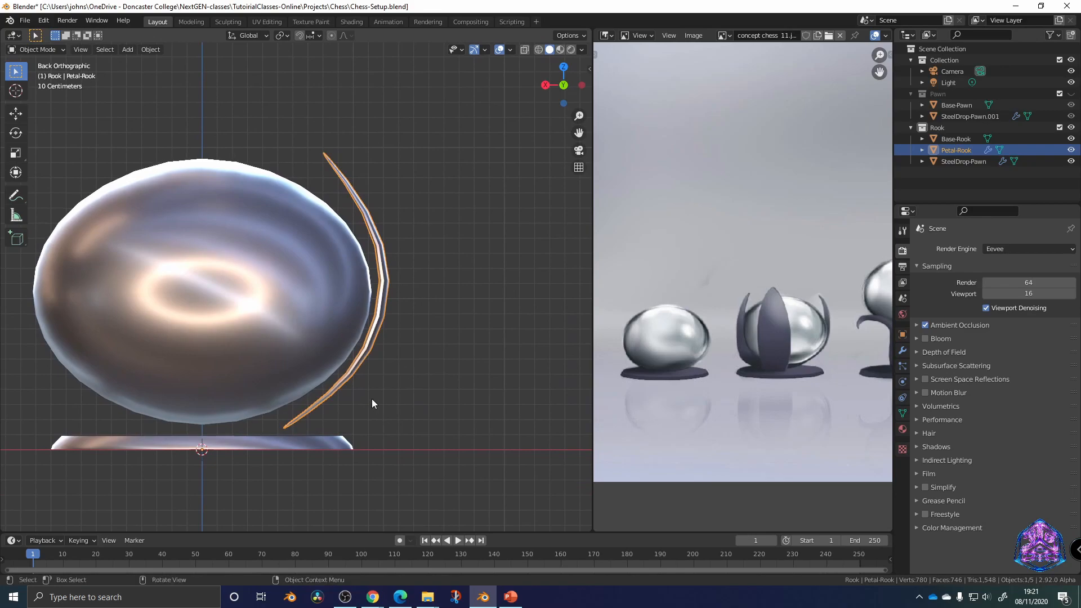
{"action": "key", "text": "Tab"}
{"action": "left_click", "coordinate": [287, 443]}
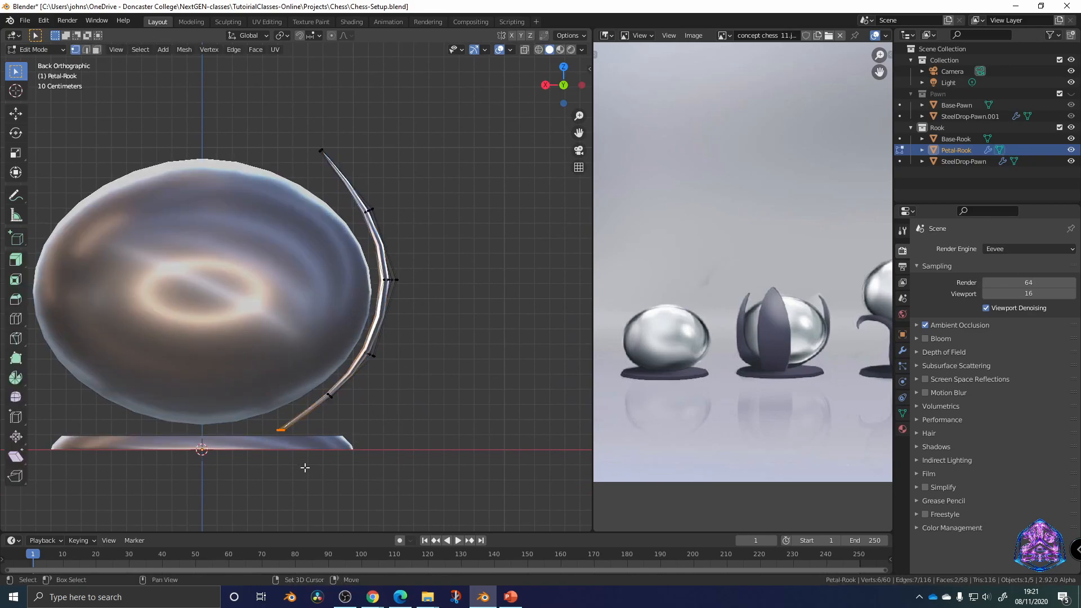
{"action": "scroll", "coordinate": [297, 417], "scroll_direction": "up", "scroll_amount": 3}
{"action": "key", "text": "r"}
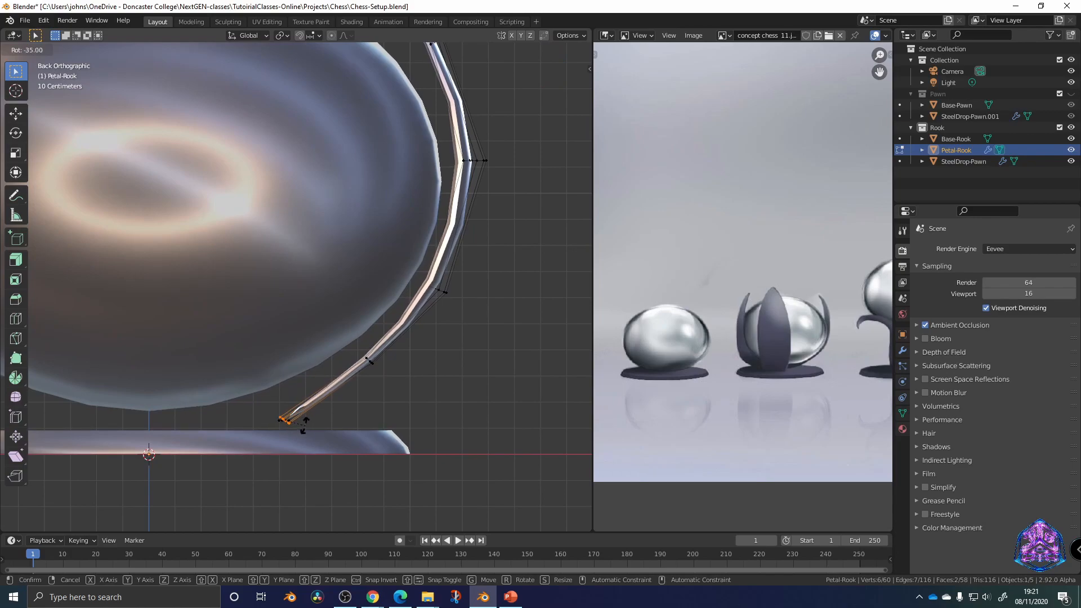
{"action": "left_click", "coordinate": [348, 398]}
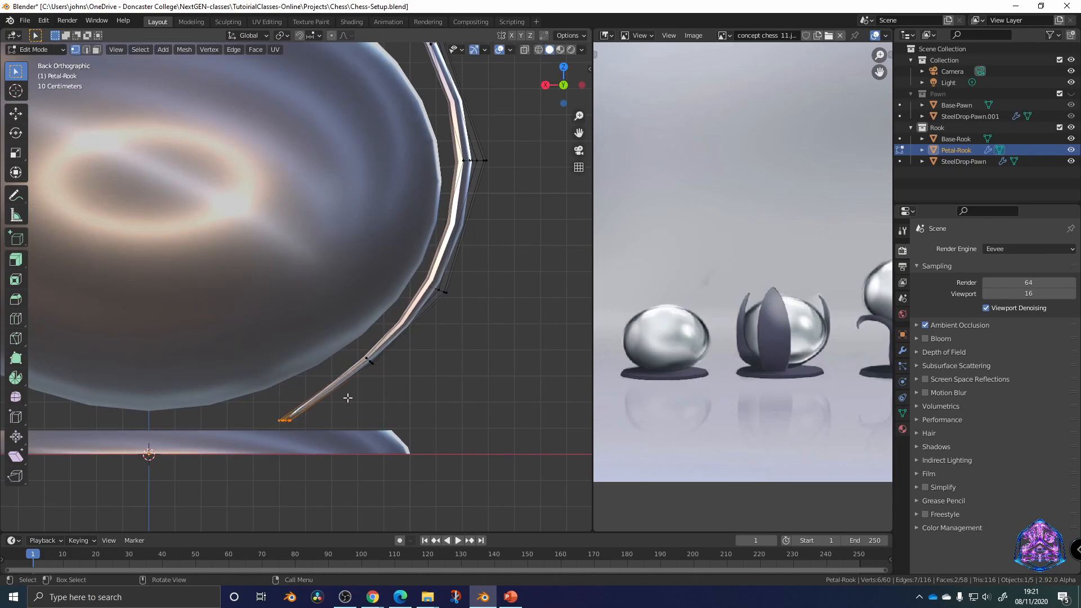
In wireframe shading, rotate all the petal's bottom tip vertices about -50° and move them down and inward to the base
{"action": "left_click", "coordinate": [538, 50]}
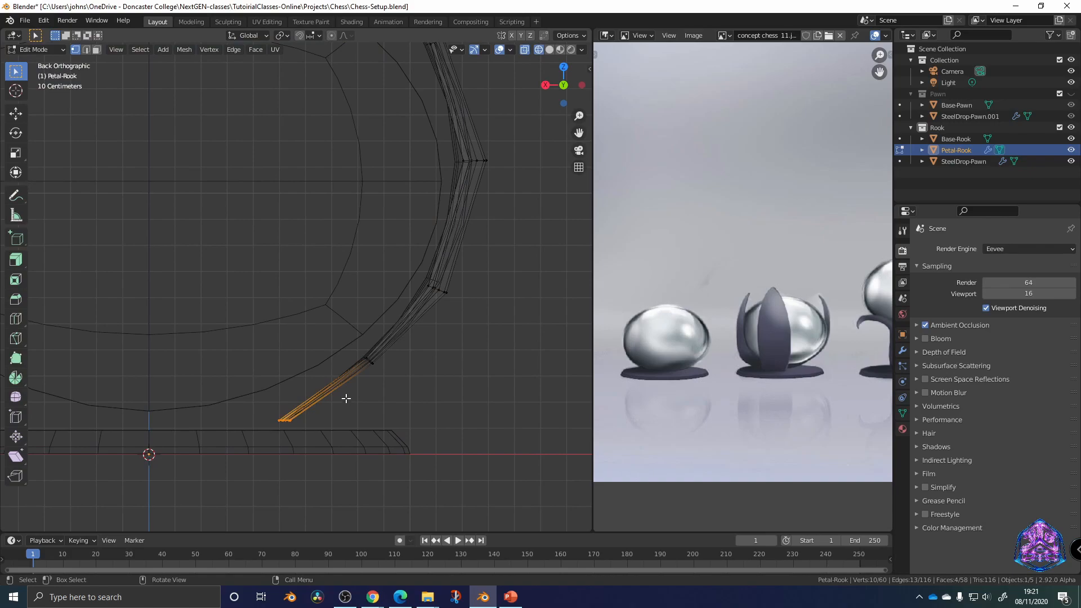
{"action": "key", "text": "r"}
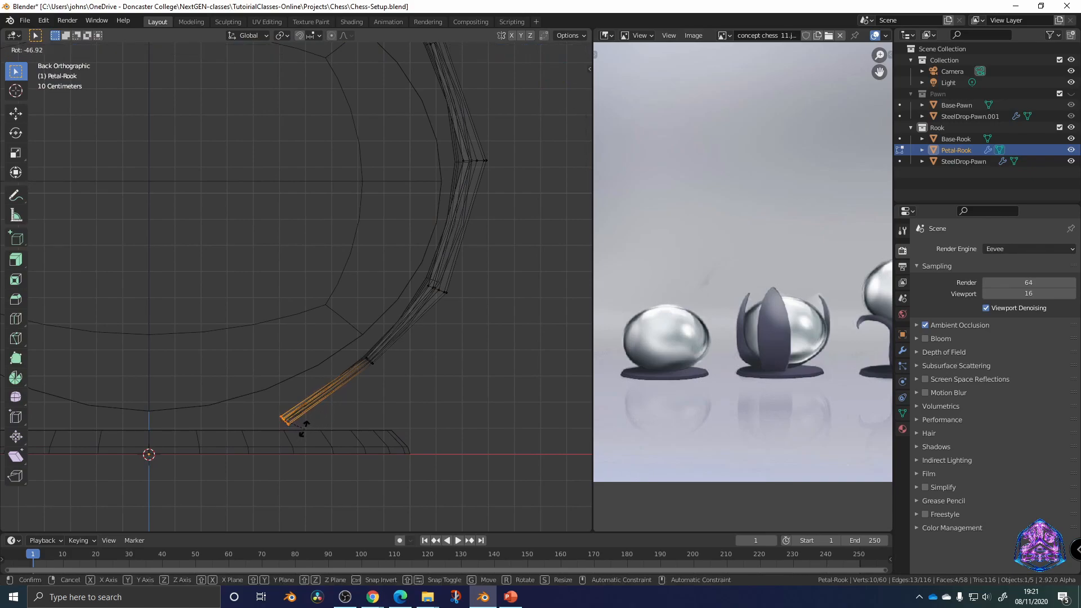
{"action": "left_click", "coordinate": [313, 431]}
{"action": "key", "text": "g"}
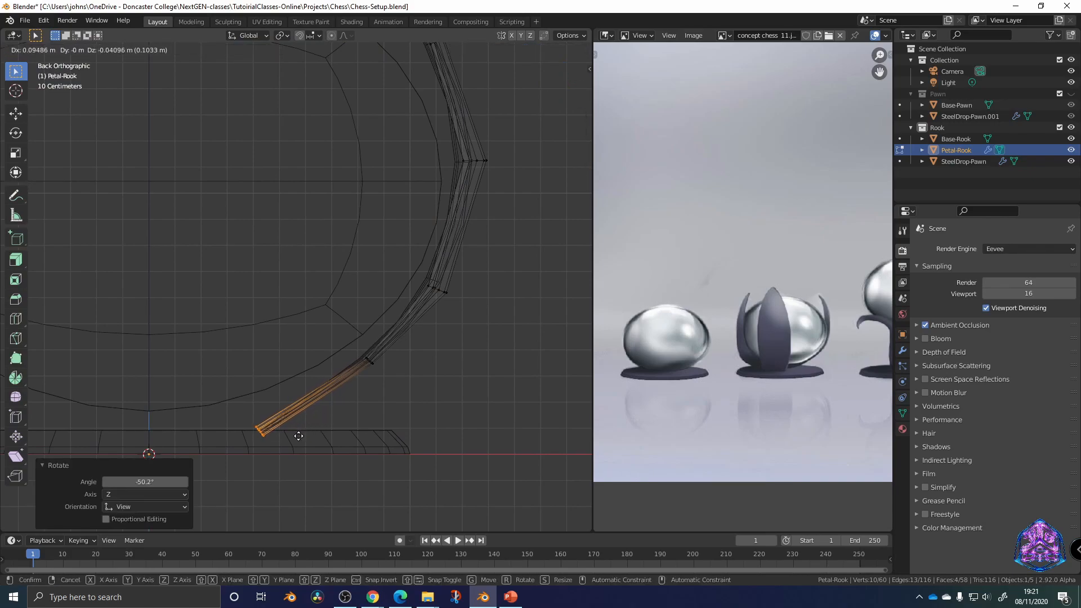
{"action": "left_click", "coordinate": [289, 441]}
Move the petal's lower and middle vertex rows inward so they follow the ball's outline closely
{"action": "left_click_drag", "start_coordinate": [335, 340], "coordinate": [394, 390]}
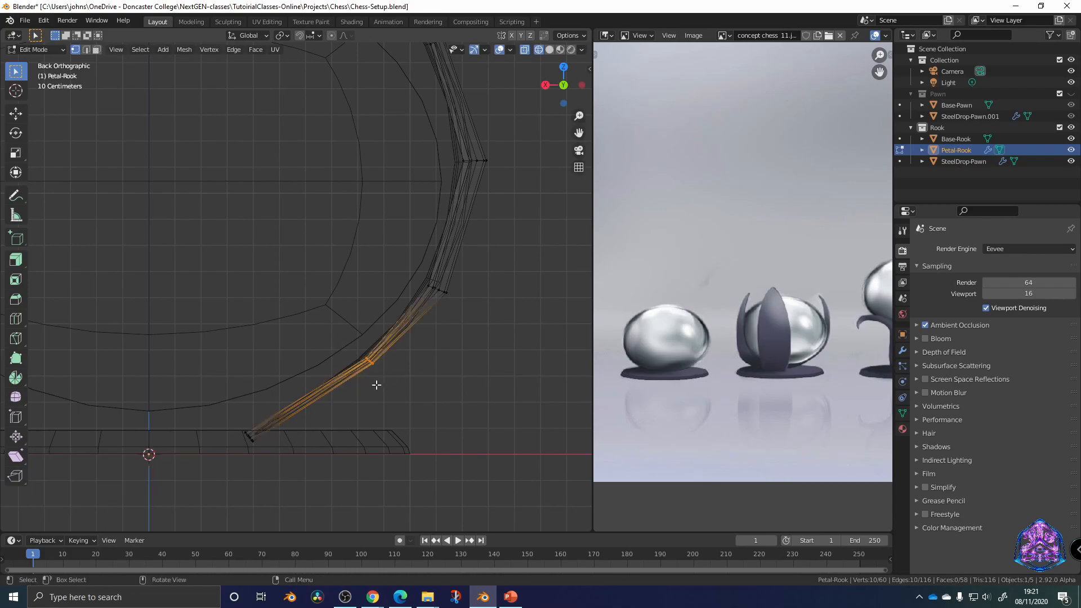
{"action": "left_click_drag", "start_coordinate": [387, 269], "coordinate": [474, 317]}
{"action": "key", "text": "g"}
{"action": "left_click", "coordinate": [483, 274]}
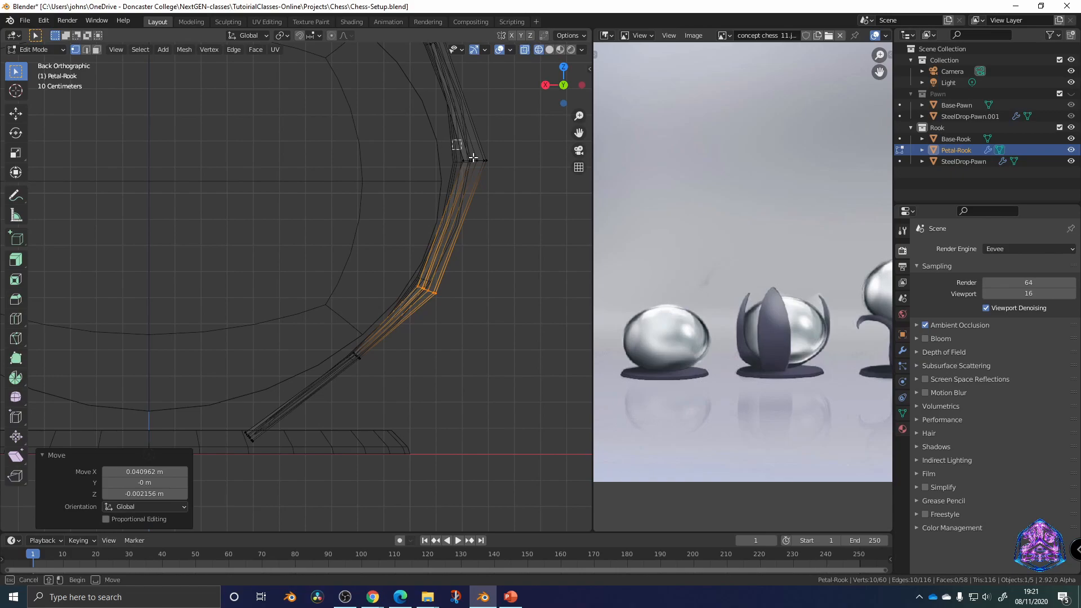
{"action": "left_click_drag", "start_coordinate": [461, 149], "coordinate": [498, 182]}
{"action": "key", "text": "g"}
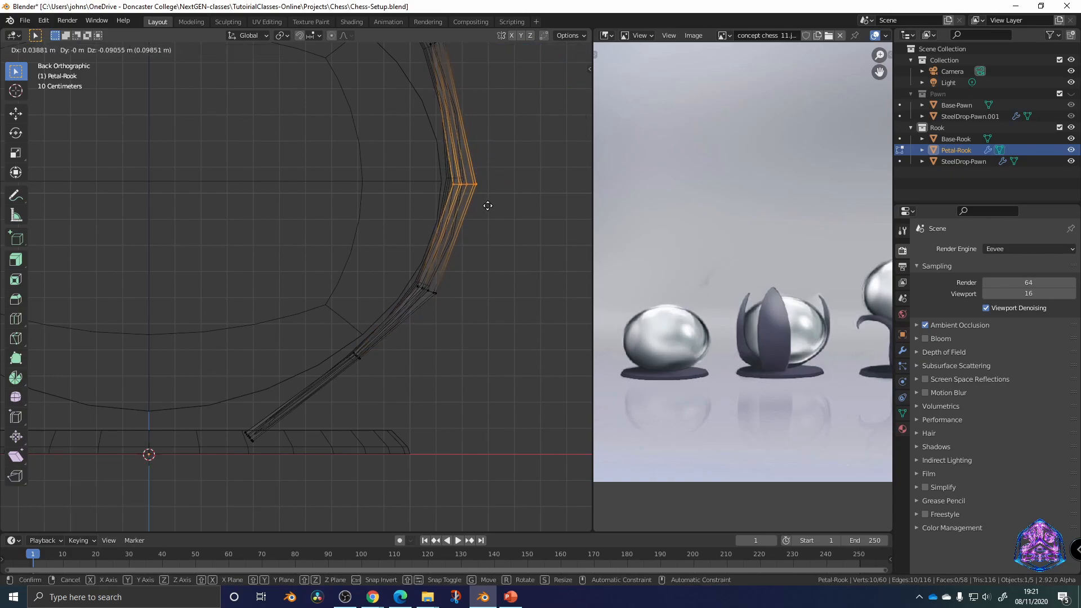
{"action": "left_click", "coordinate": [485, 203]}
Move the petal's upper vertex row and top tip inward toward the ball, and return to Object Mode
{"action": "middle_click_drag", "start_coordinate": [415, 160], "coordinate": [398, 379], "text": "shift"}
{"action": "left_click_drag", "start_coordinate": [380, 279], "coordinate": [488, 357]}
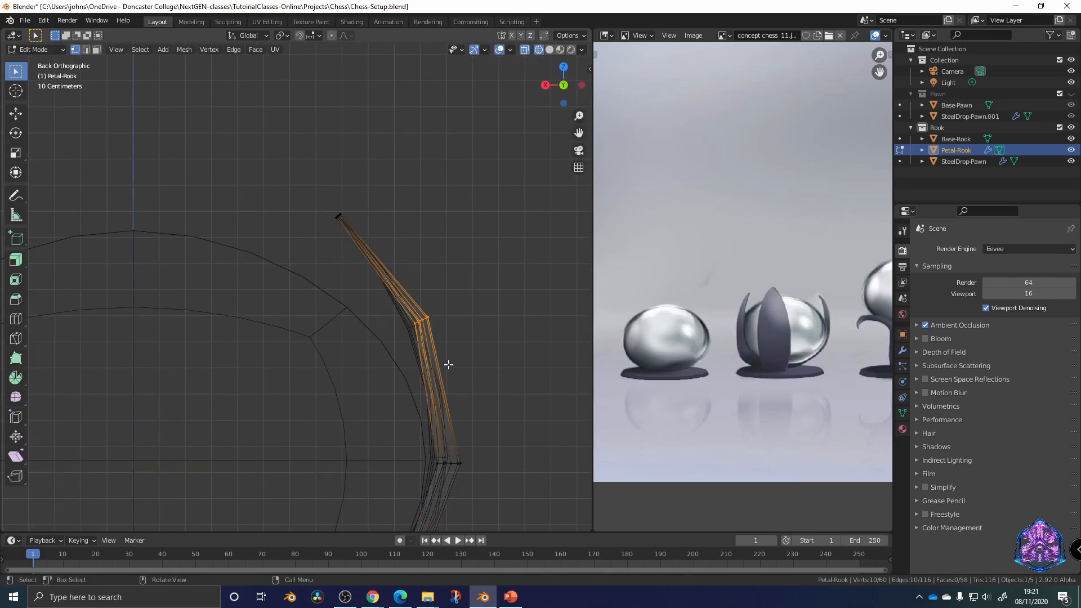
{"action": "key", "text": "g"}
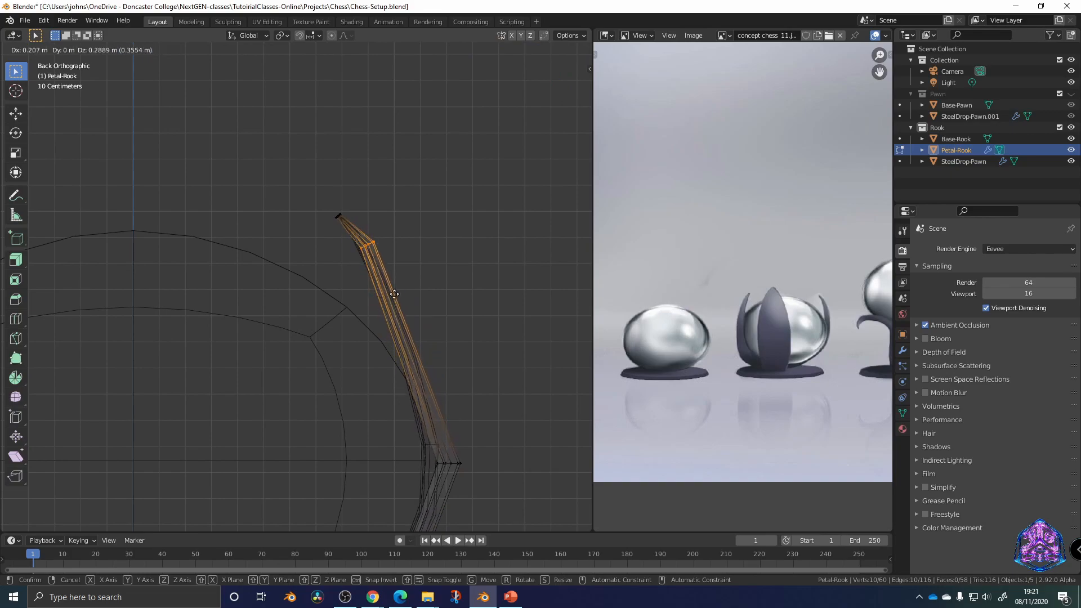
{"action": "left_click", "coordinate": [326, 213]}
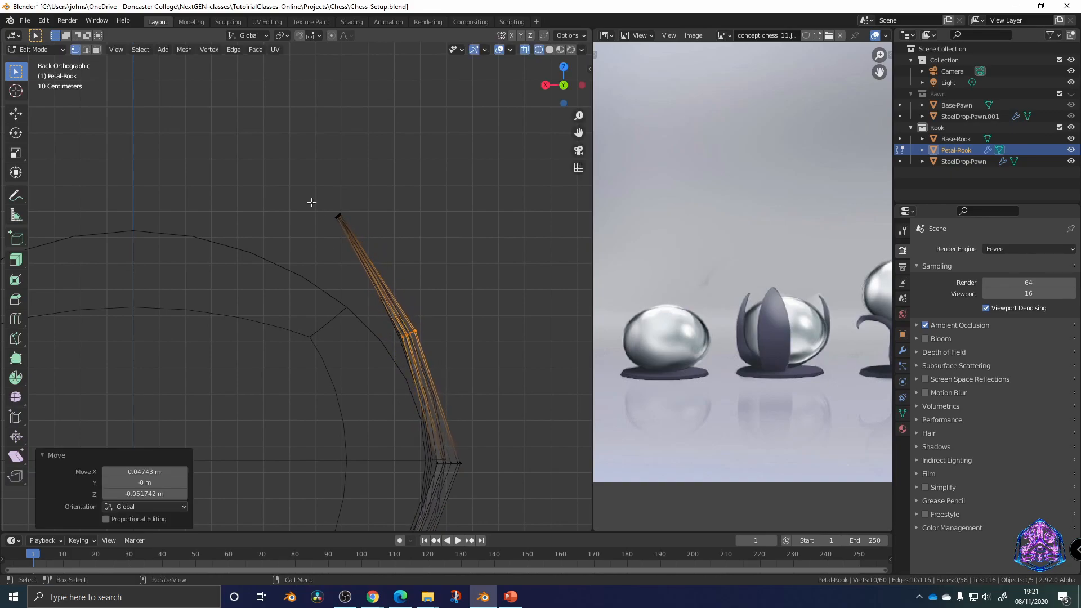
{"action": "key", "text": "g"}
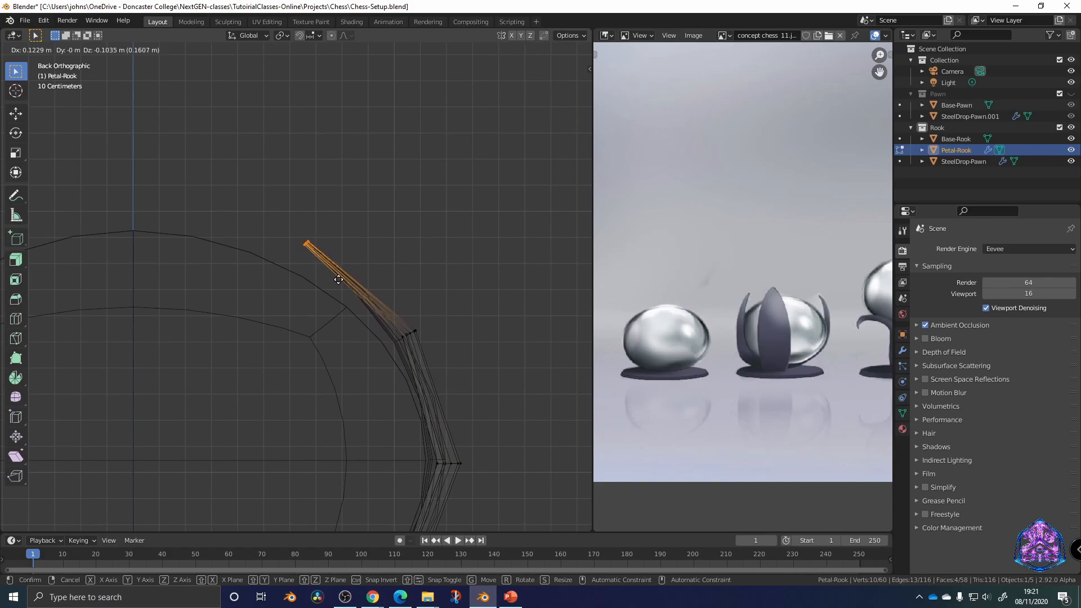
{"action": "left_click", "coordinate": [338, 280]}
{"action": "left_click", "coordinate": [405, 222]}
{"action": "key", "text": "Tab"}
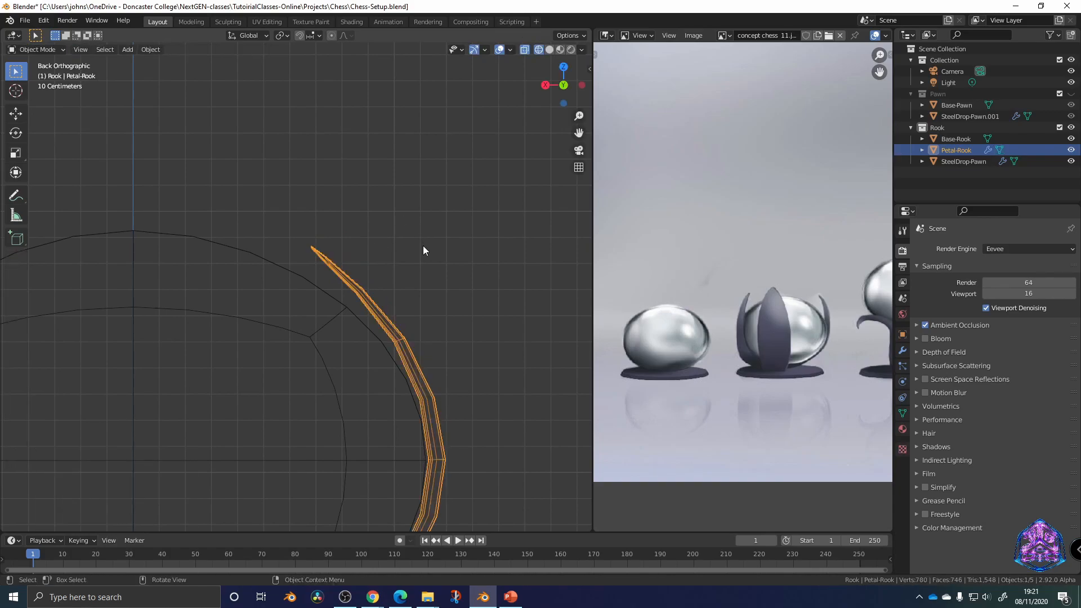
Duplicate the rook's petal in place without moving the copy
{"action": "left_click", "coordinate": [438, 341]}
{"action": "middle_click_drag", "start_coordinate": [438, 341], "coordinate": [446, 157], "text": "shift"}
{"action": "left_click", "coordinate": [420, 190]}
{"action": "middle_click_drag", "start_coordinate": [479, 266], "coordinate": [216, 382]}
{"action": "scroll", "coordinate": [220, 375], "scroll_direction": "down", "scroll_amount": 3}
{"action": "middle_click_drag", "start_coordinate": [283, 335], "coordinate": [262, 385]}
{"action": "key", "text": "shift+d"}
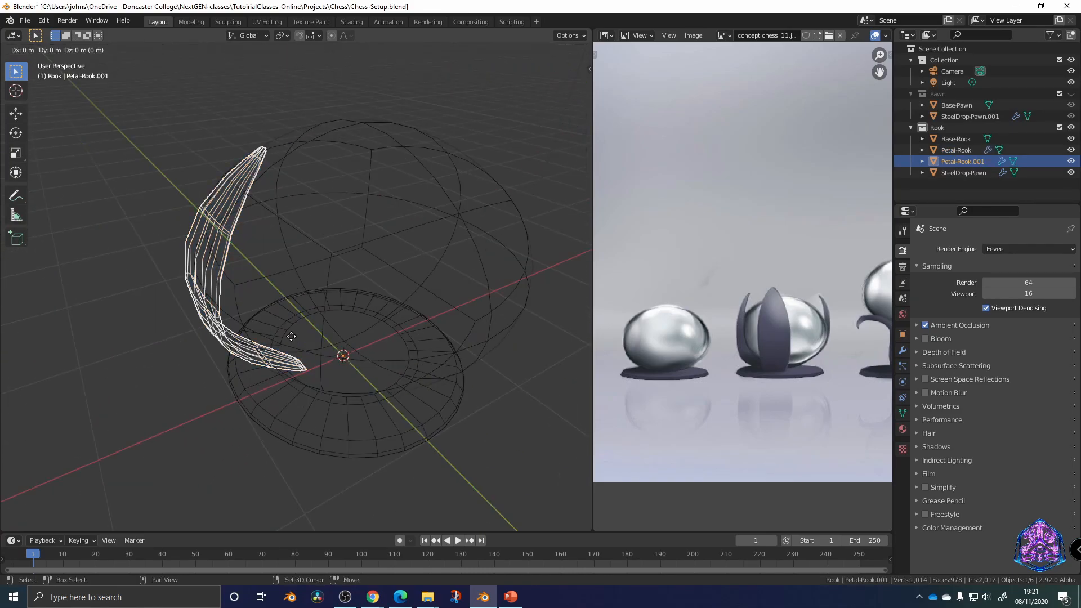
{"action": "right_click", "coordinate": [342, 389]}
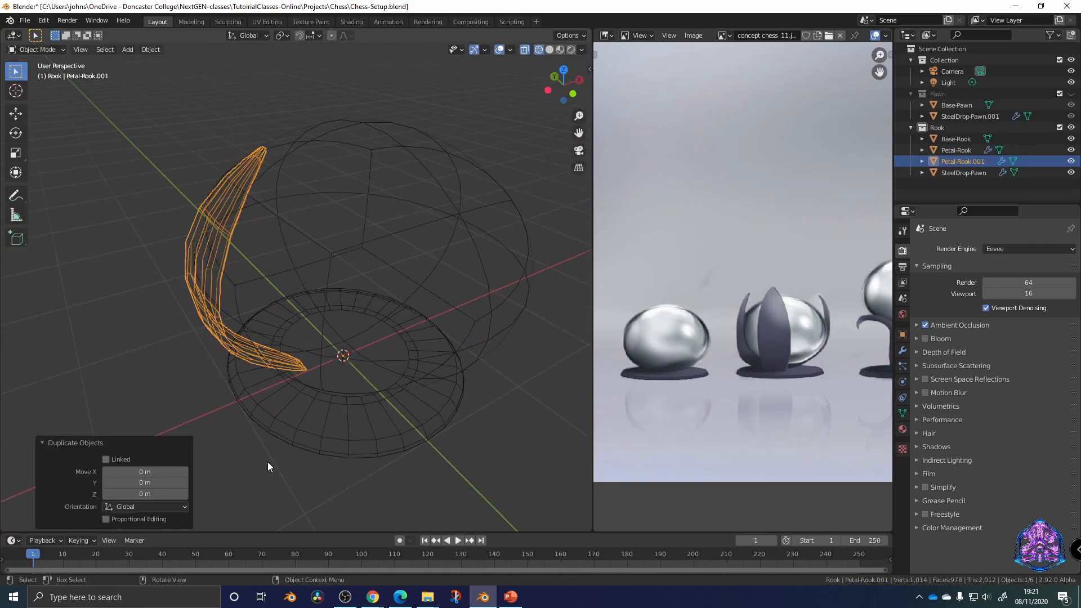
Set the duplicated petal's Z rotation to 90°
{"action": "left_click", "coordinate": [902, 334]}
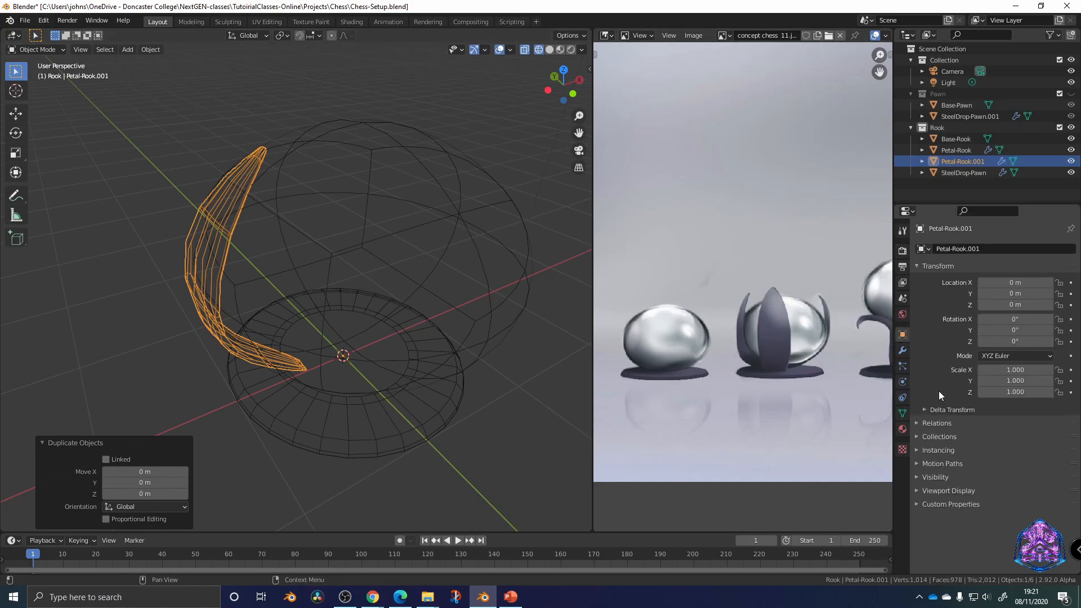
{"action": "left_click_drag", "start_coordinate": [1005, 342], "coordinate": [1024, 342]}
{"action": "left_click", "coordinate": [1004, 343]}
{"action": "type", "text": "90"}
{"action": "key", "text": "Return"}
Duplicate the 90° petal in place and set the new copy's Z rotation to 180°
{"action": "middle_click_drag", "start_coordinate": [450, 366], "coordinate": [421, 376]}
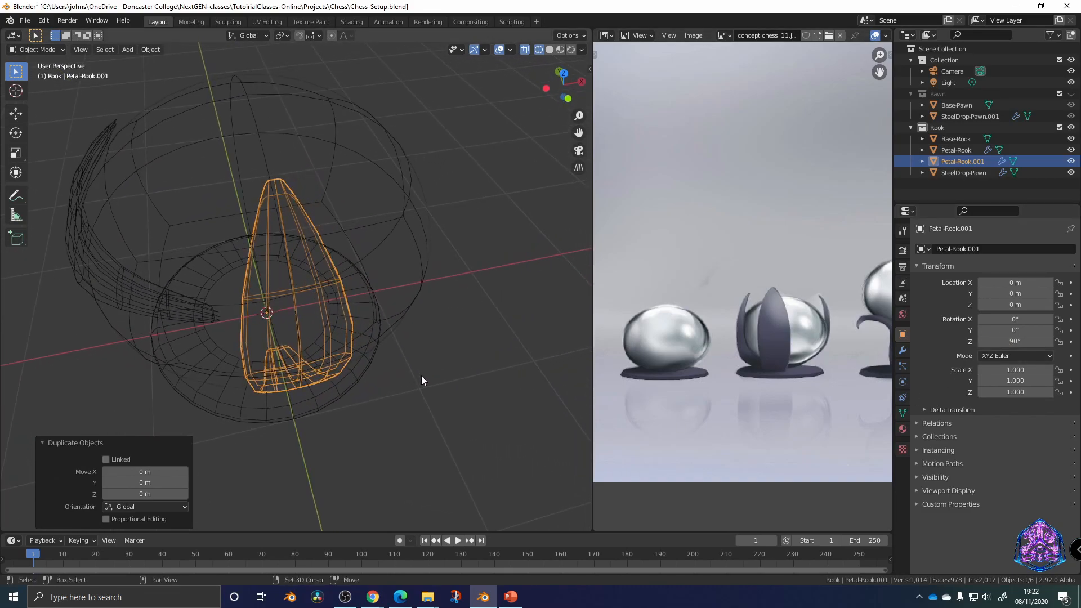
{"action": "key", "text": "shift+d"}
{"action": "key", "text": "Escape"}
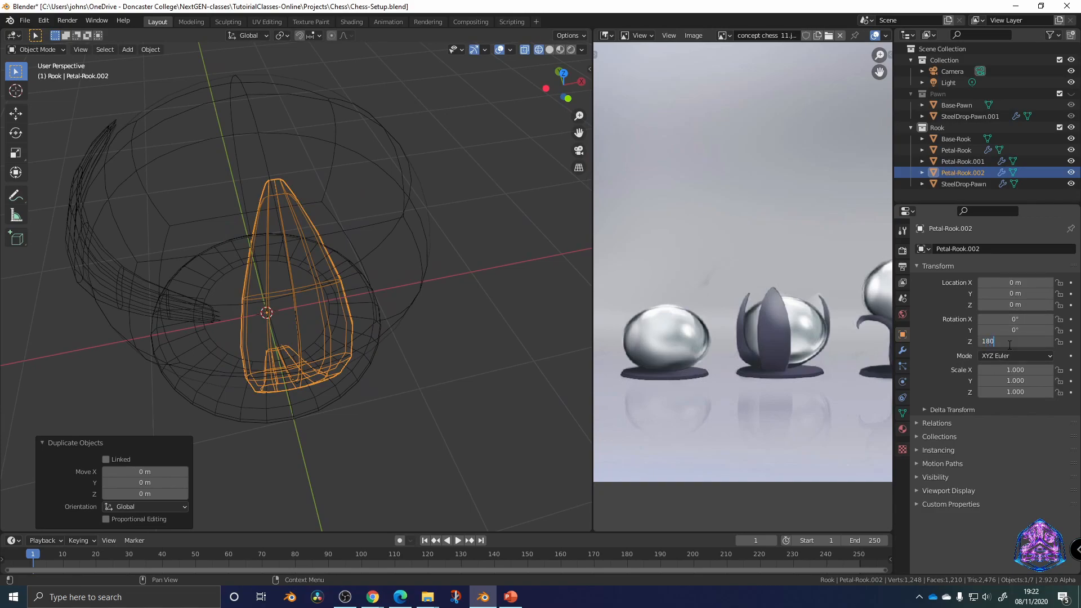
{"action": "left_click", "coordinate": [1010, 344]}
{"action": "type", "text": "180"}
{"action": "key", "text": "Return"}
Duplicate the 180° petal in place and set the new copy's Z rotation to 270°
{"action": "middle_click_drag", "start_coordinate": [502, 233], "coordinate": [410, 302]}
{"action": "key", "text": "shift+d"}
{"action": "key", "text": "Escape"}
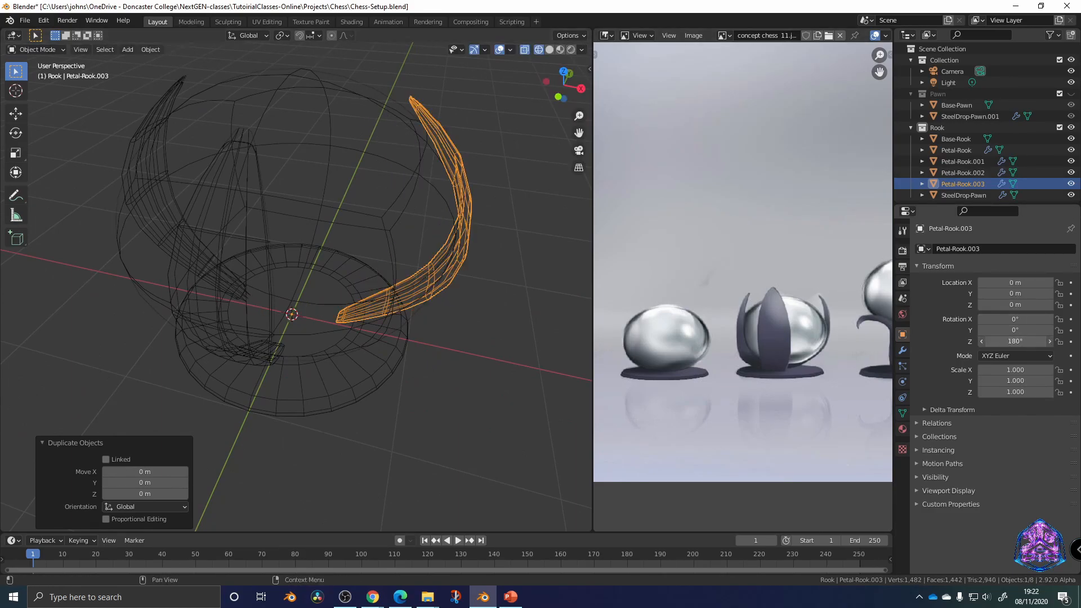
{"action": "left_click", "coordinate": [998, 343]}
{"action": "type", "text": "270"}
{"action": "key", "text": "Return"}
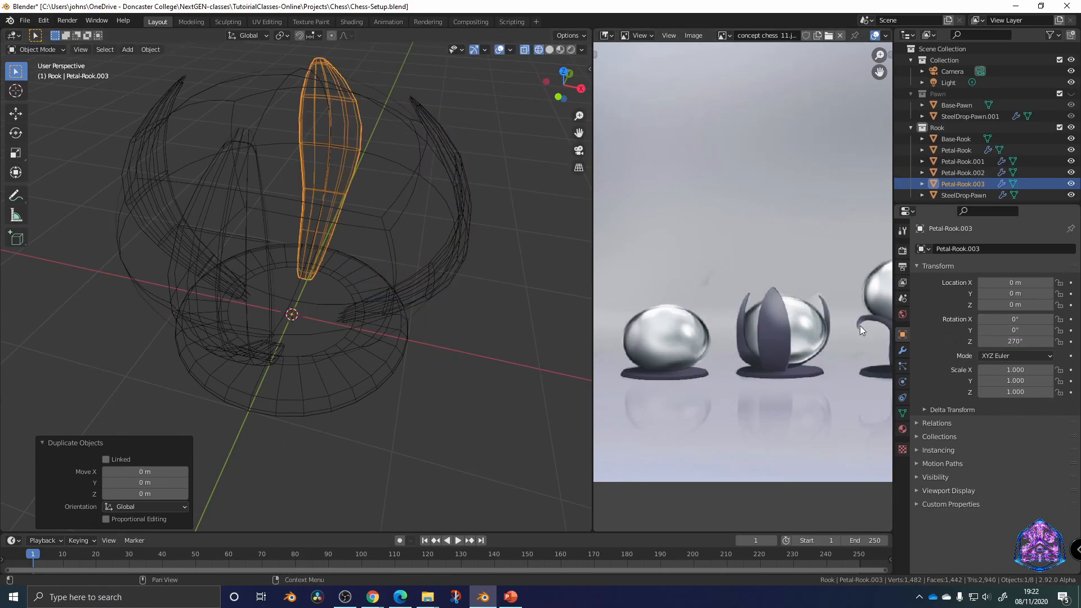
Select all four rook petals together and open their modifier settings
{"action": "middle_click_drag", "start_coordinate": [326, 337], "coordinate": [261, 291]}
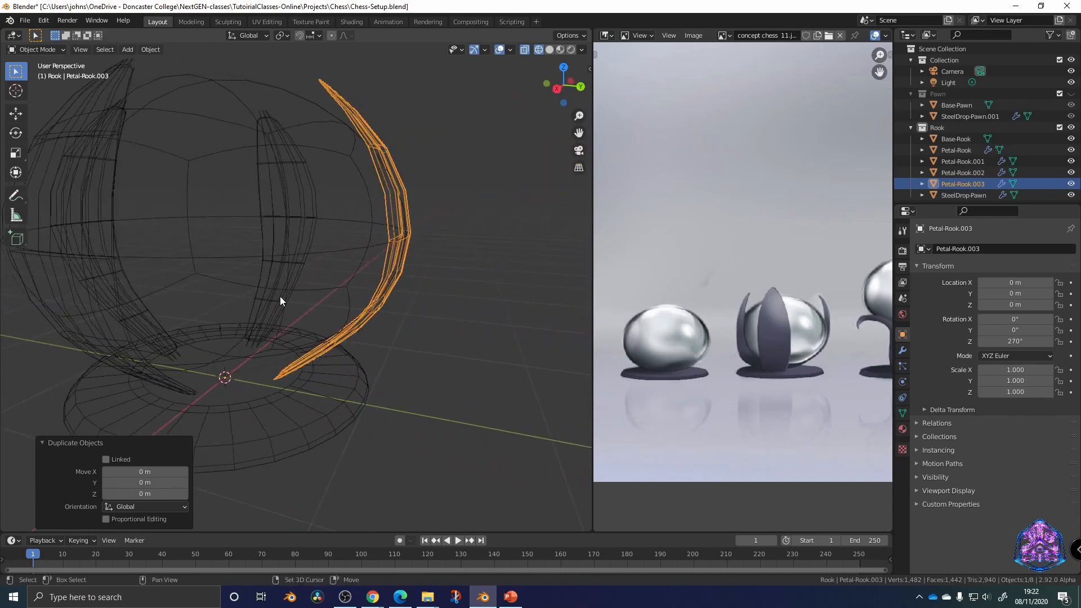
{"action": "scroll", "coordinate": [261, 291], "scroll_direction": "down", "scroll_amount": 4}
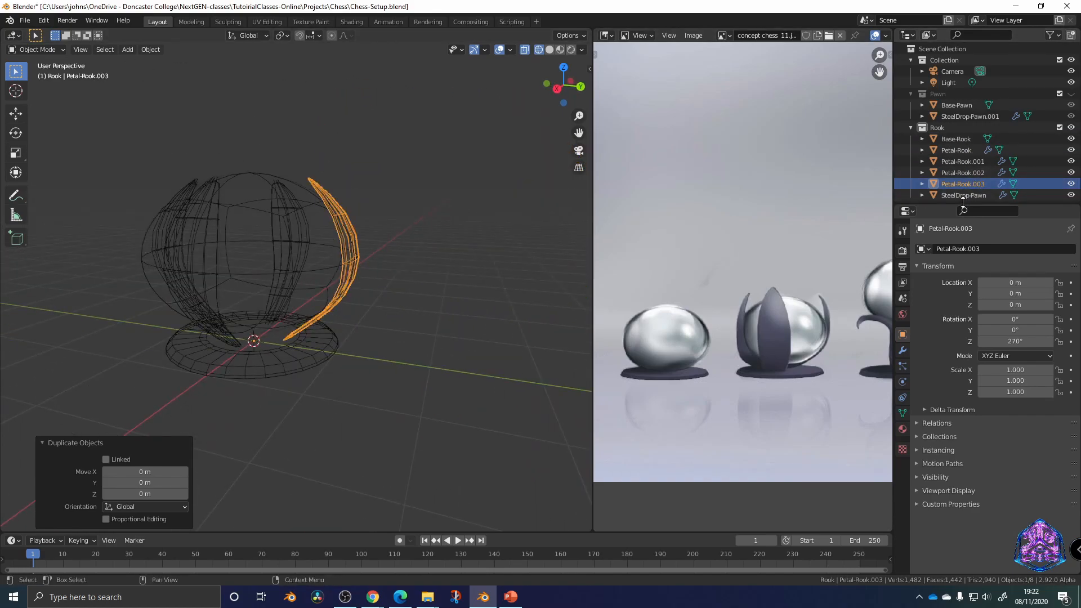
{"action": "left_click", "coordinate": [965, 151]}
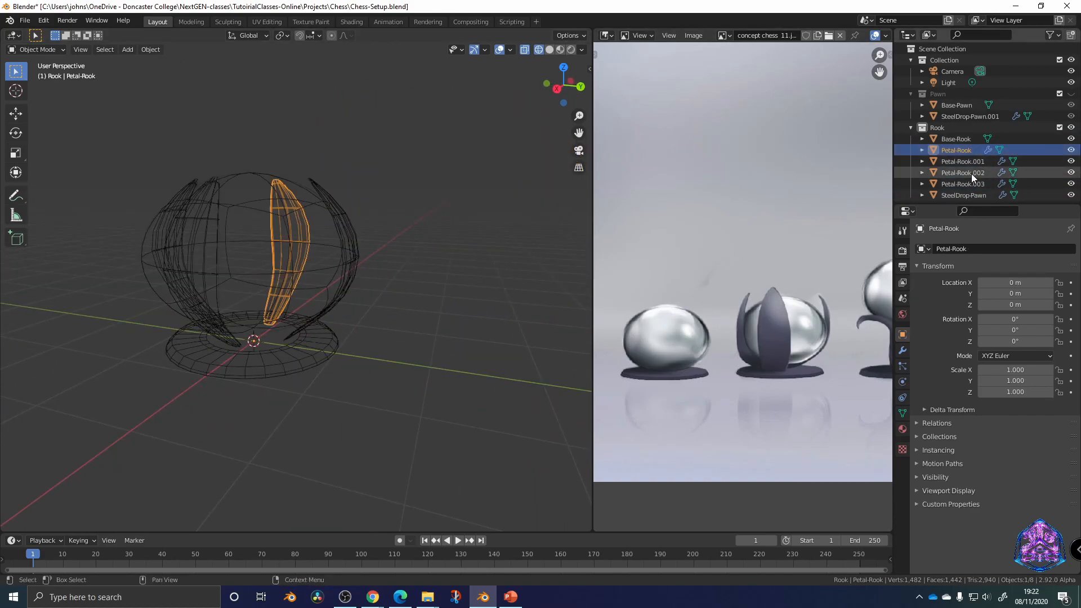
{"action": "left_click", "coordinate": [985, 162], "text": "ctrl"}
{"action": "left_click", "coordinate": [986, 184], "text": "ctrl"}
{"action": "left_click", "coordinate": [982, 173], "text": "ctrl"}
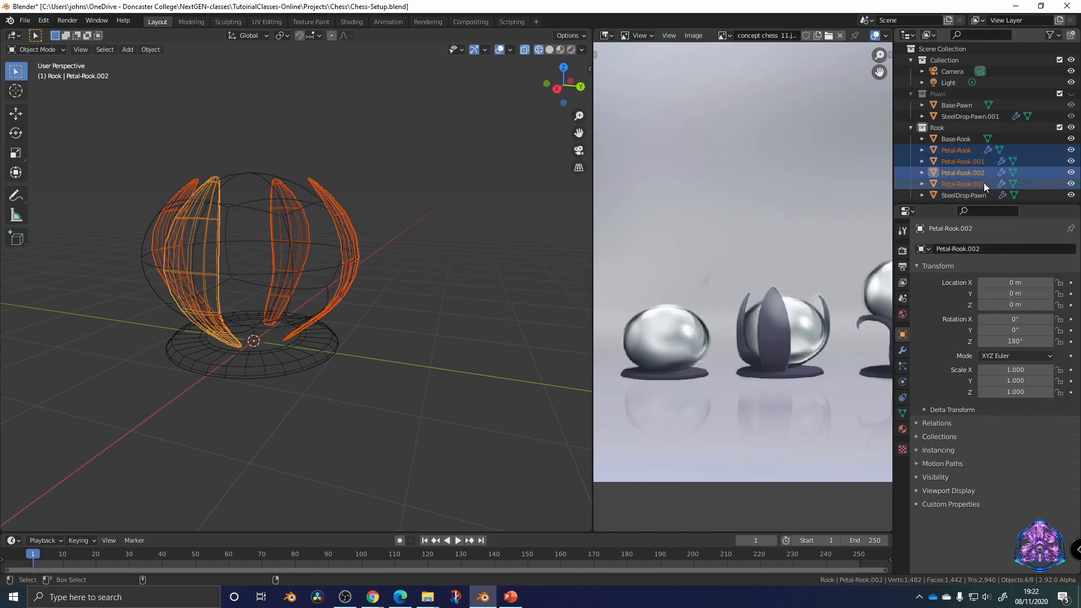
{"action": "middle_click_drag", "start_coordinate": [548, 241], "coordinate": [626, 248]}
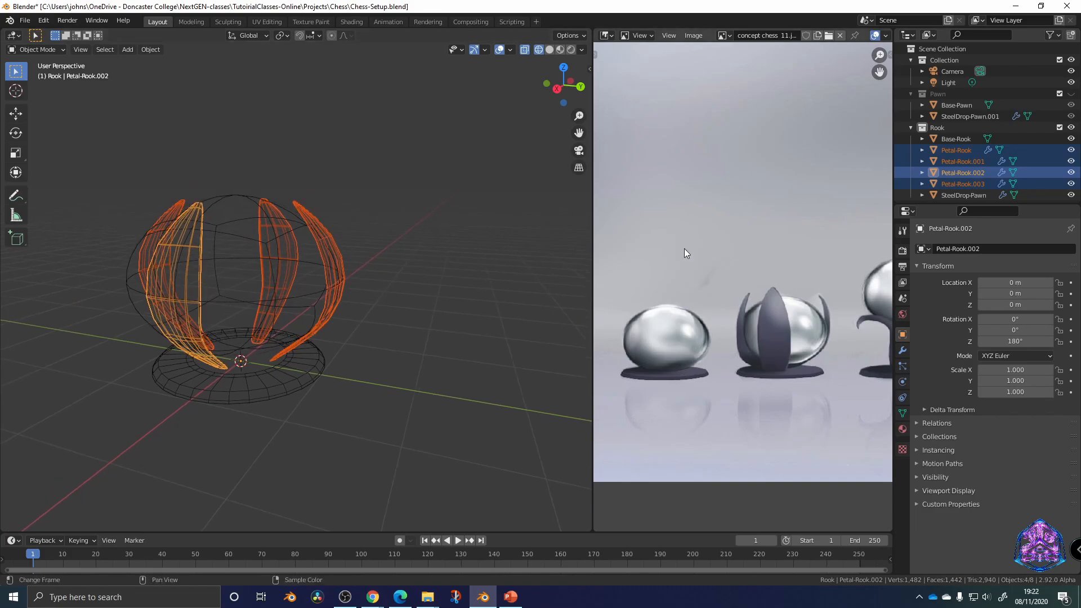
{"action": "left_click", "coordinate": [903, 351]}
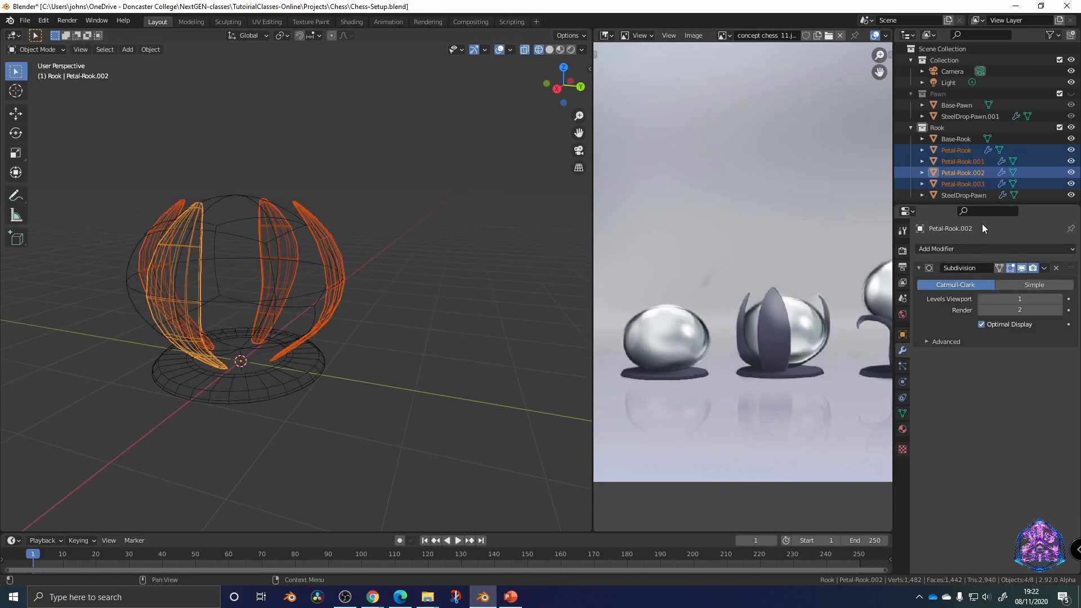
Apply the Subdivision modifier on Petal-Rook.003
{"action": "left_click", "coordinate": [959, 160]}
{"action": "left_click", "coordinate": [958, 151]}
{"action": "left_click", "coordinate": [961, 184]}
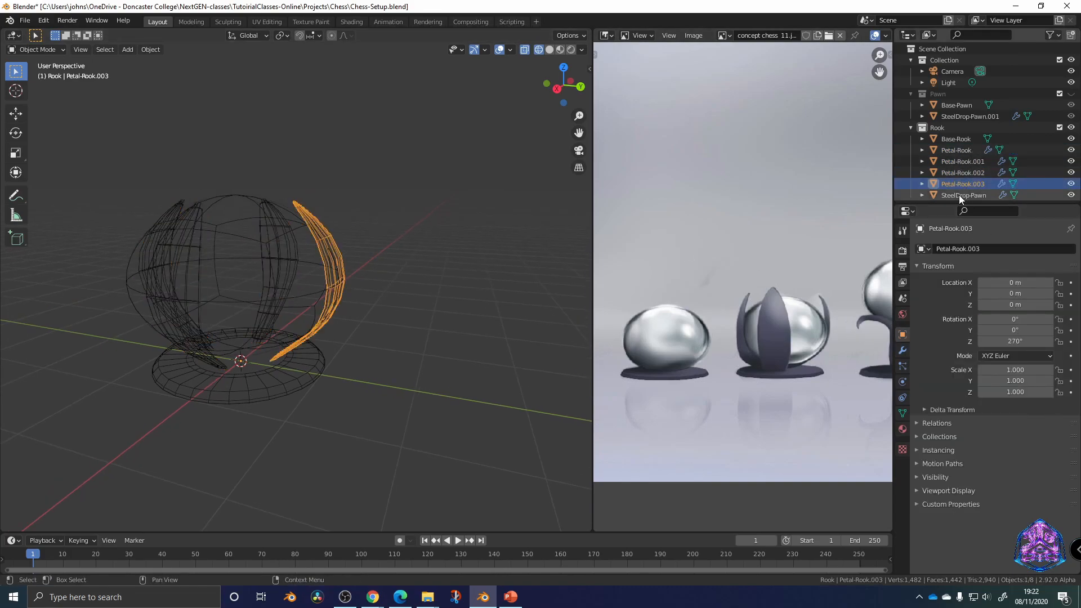
{"action": "left_click", "coordinate": [903, 351]}
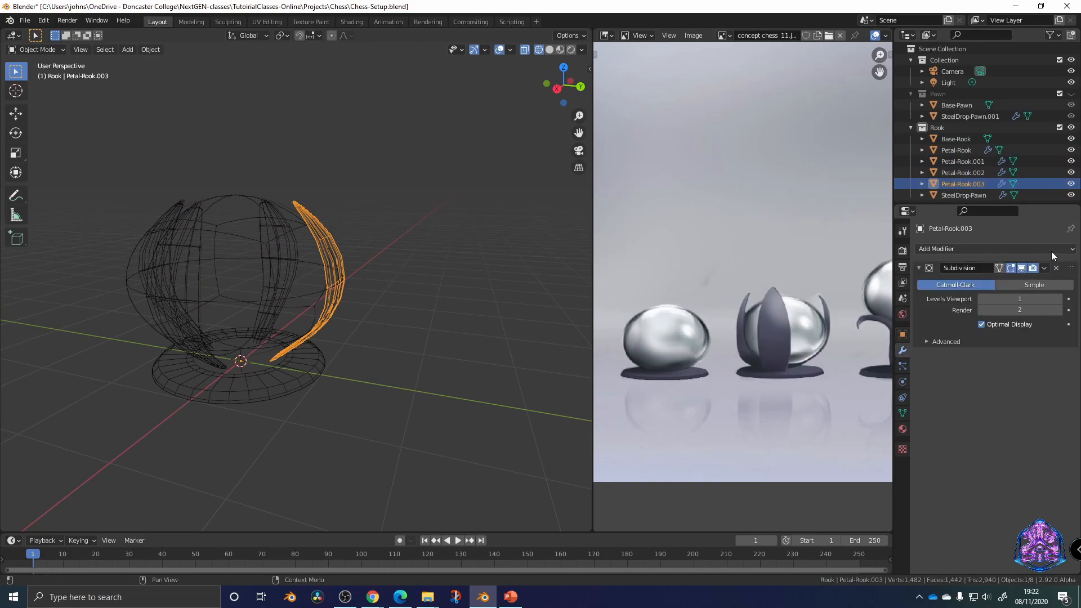
{"action": "left_click", "coordinate": [1045, 269]}
{"action": "left_click", "coordinate": [1016, 285]}
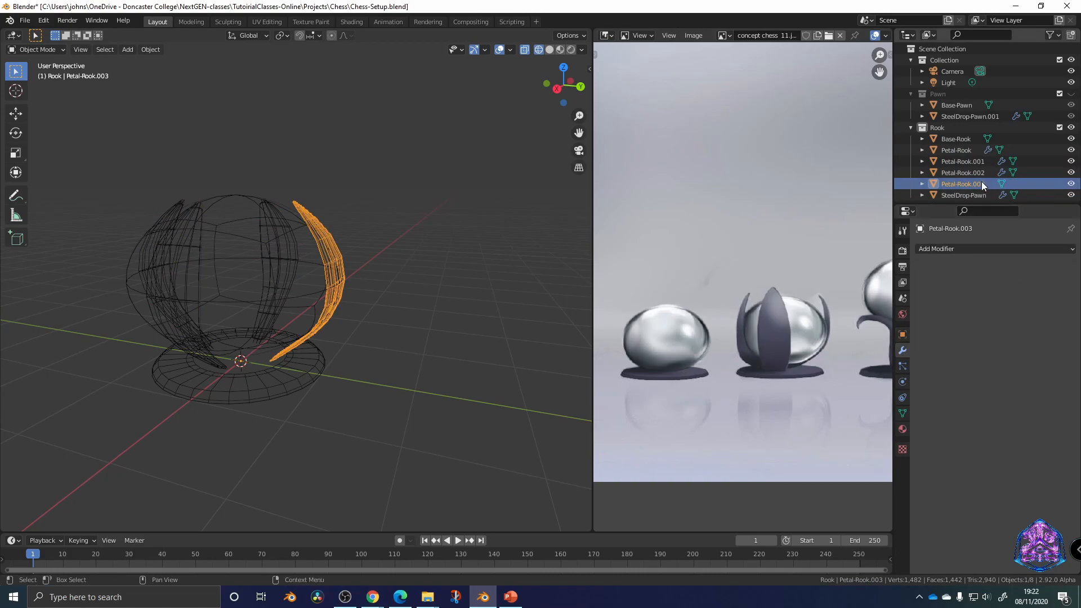
Save the file and apply the Subdivision modifier on Petal-Rook.002
{"action": "left_click", "coordinate": [980, 173]}
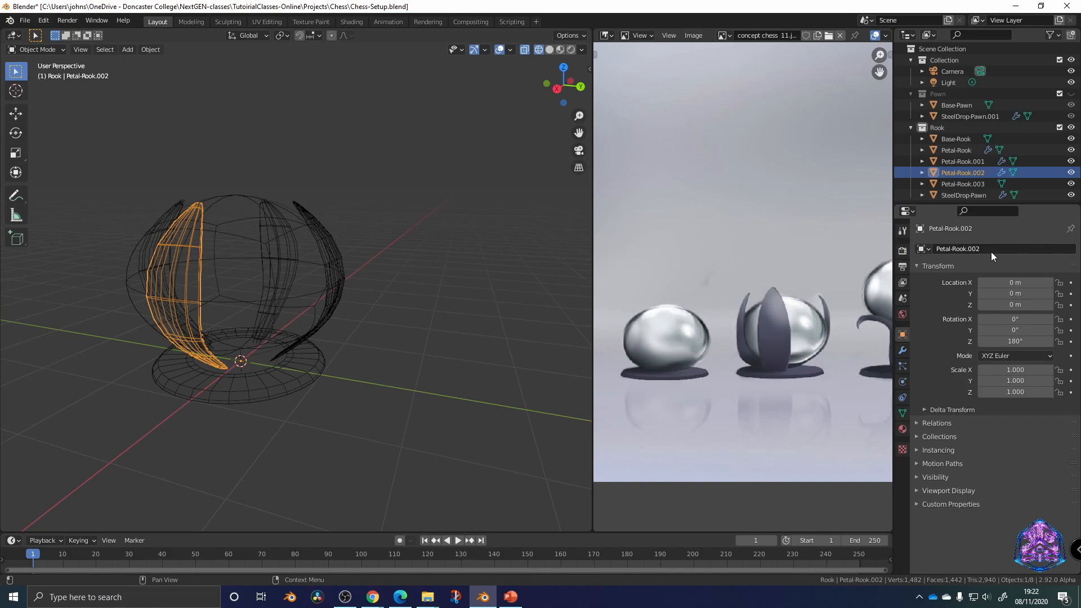
{"action": "left_click", "coordinate": [904, 351]}
{"action": "key", "text": "ctrl+s"}
{"action": "left_click", "coordinate": [1044, 268]}
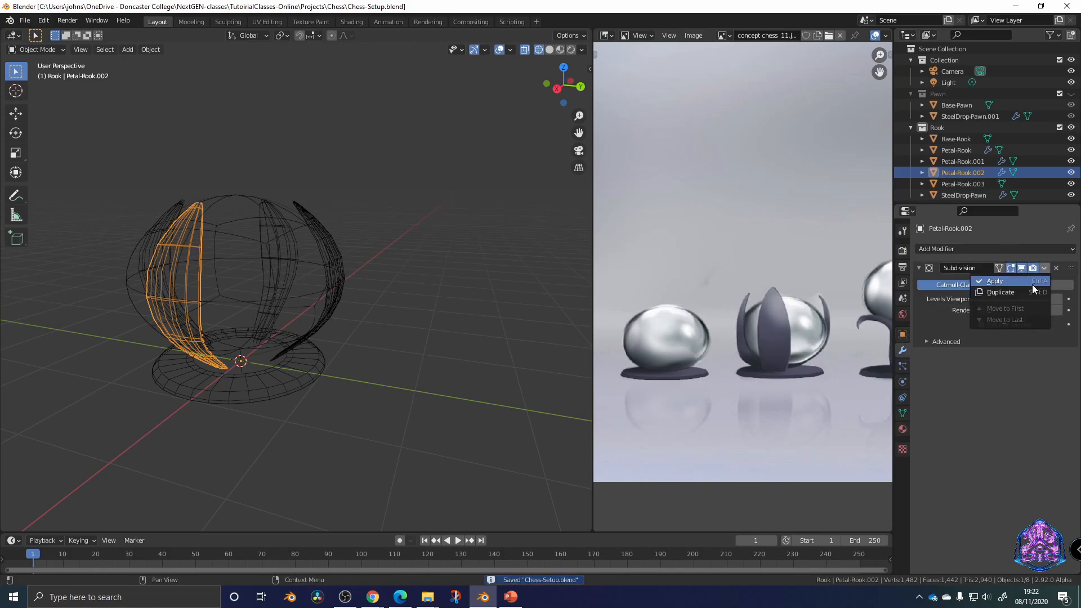
{"action": "left_click", "coordinate": [995, 281]}
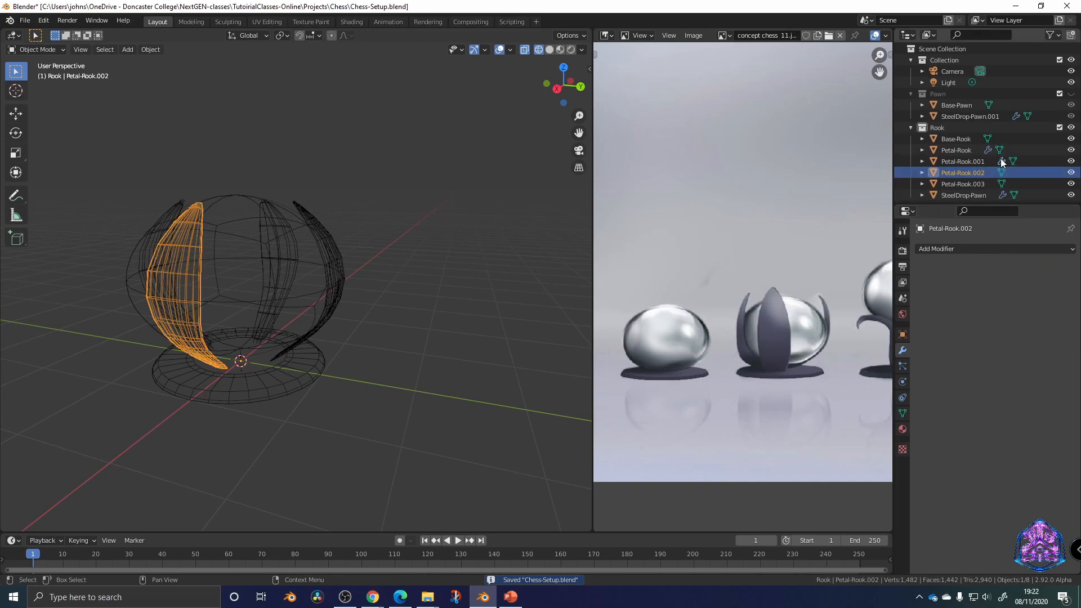
Apply the Subdivision modifiers on Petal-Rook.001 and the original Petal-Rook
{"action": "left_click", "coordinate": [985, 162]}
{"action": "left_click", "coordinate": [1044, 269]}
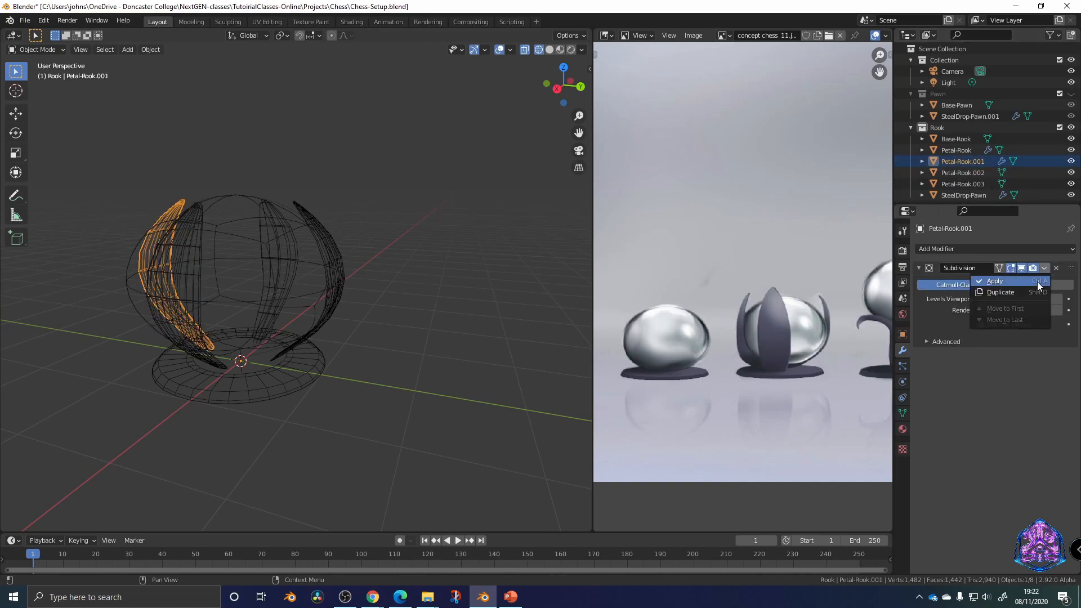
{"action": "left_click", "coordinate": [1014, 281]}
{"action": "left_click", "coordinate": [964, 149]}
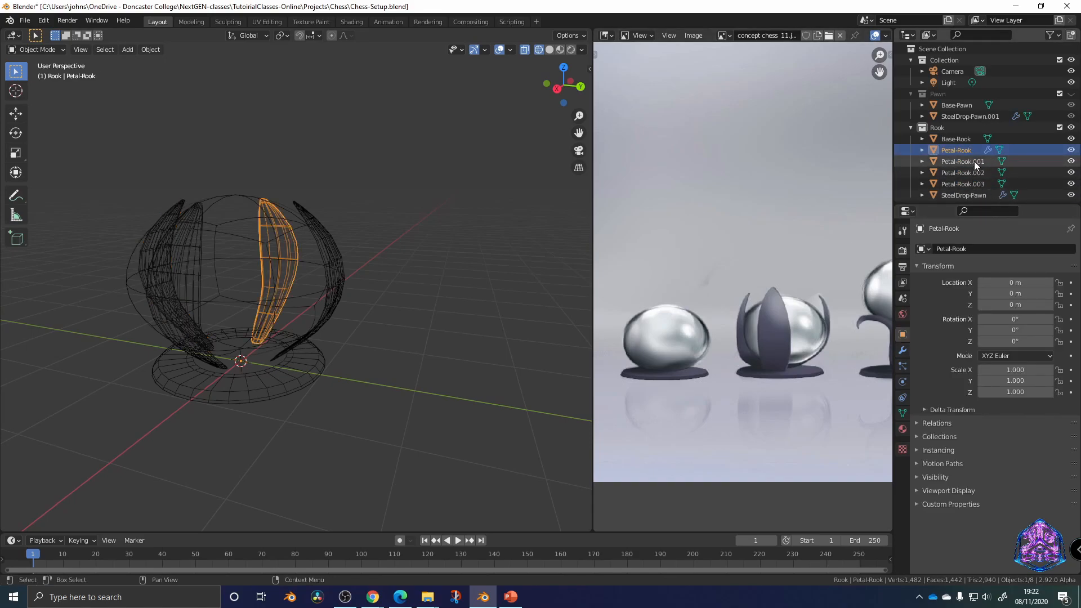
{"action": "left_click", "coordinate": [903, 350]}
{"action": "left_click", "coordinate": [1043, 269]}
{"action": "left_click", "coordinate": [1034, 279]}
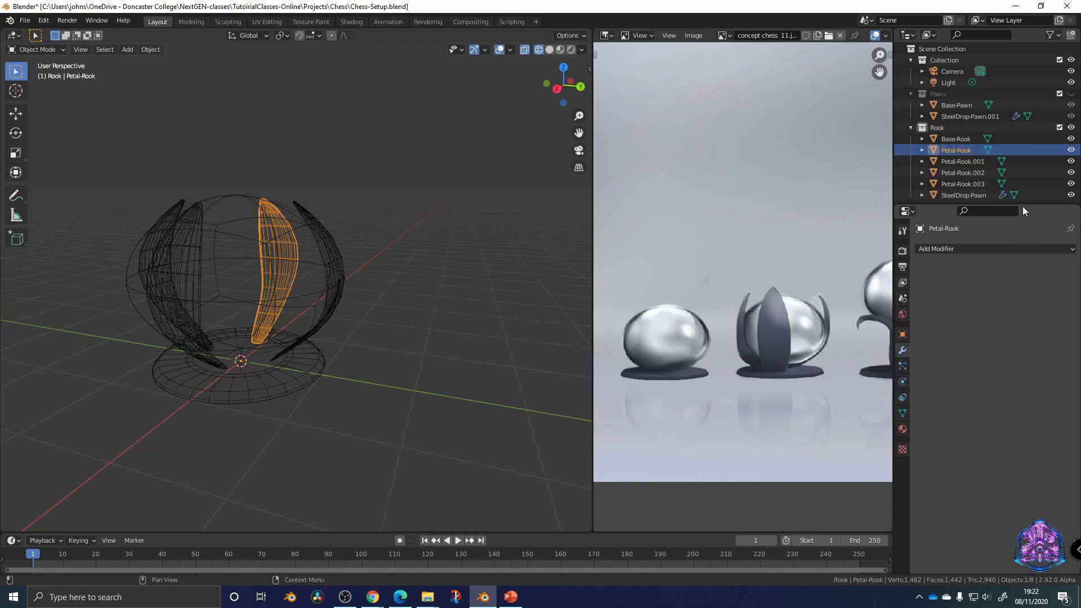
Select all four rook petals with Petal-Rook active and join them into a single object
{"action": "left_click", "coordinate": [969, 184]}
{"action": "left_click", "coordinate": [957, 162], "text": "ctrl"}
{"action": "left_click", "coordinate": [952, 169], "text": "ctrl"}
{"action": "left_click", "coordinate": [954, 149], "text": "ctrl"}
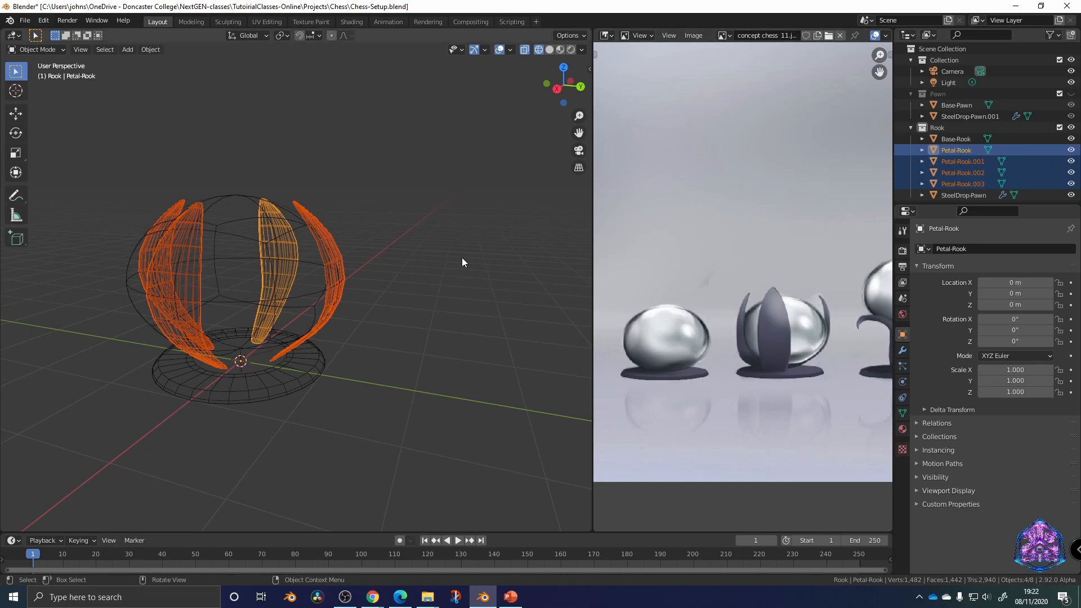
{"action": "middle_click_drag", "start_coordinate": [502, 255], "coordinate": [364, 273]}
{"action": "key", "text": "ctrl+j"}
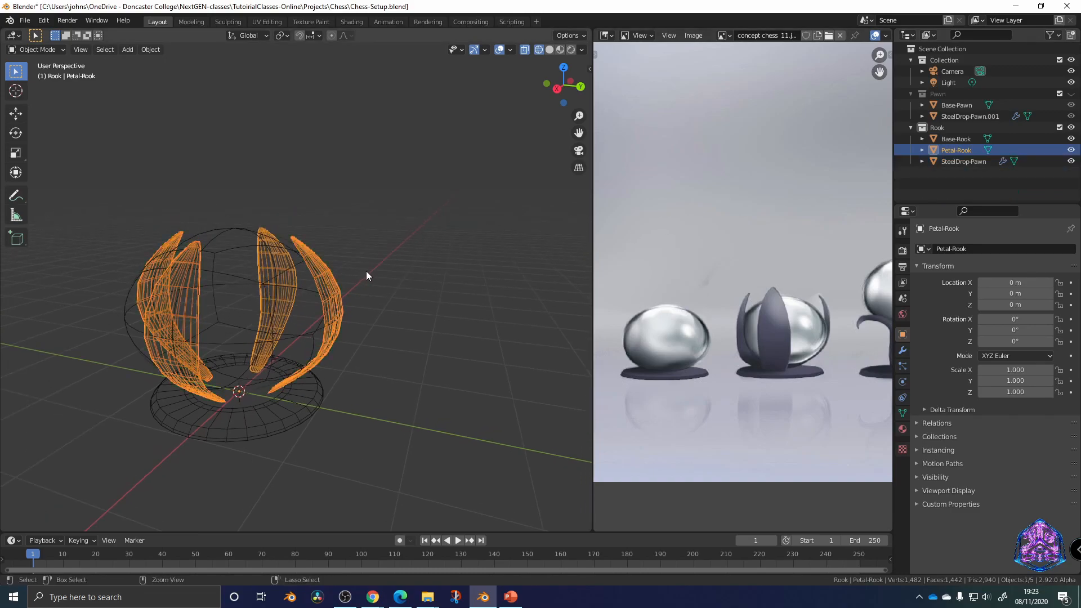
{"action": "mouse_move", "coordinate": [322, 304]}
{"action": "middle_mouse_down"}
{"action": "mouse_move", "coordinate": [262, 319]}
{"action": "mouse_move", "coordinate": [347, 307]}
{"action": "mouse_move", "coordinate": [336, 309]}
{"action": "middle_mouse_up"}
Switch the viewport to solid shading and examine how the joined petals sit around the ball
{"action": "left_click", "coordinate": [559, 49]}
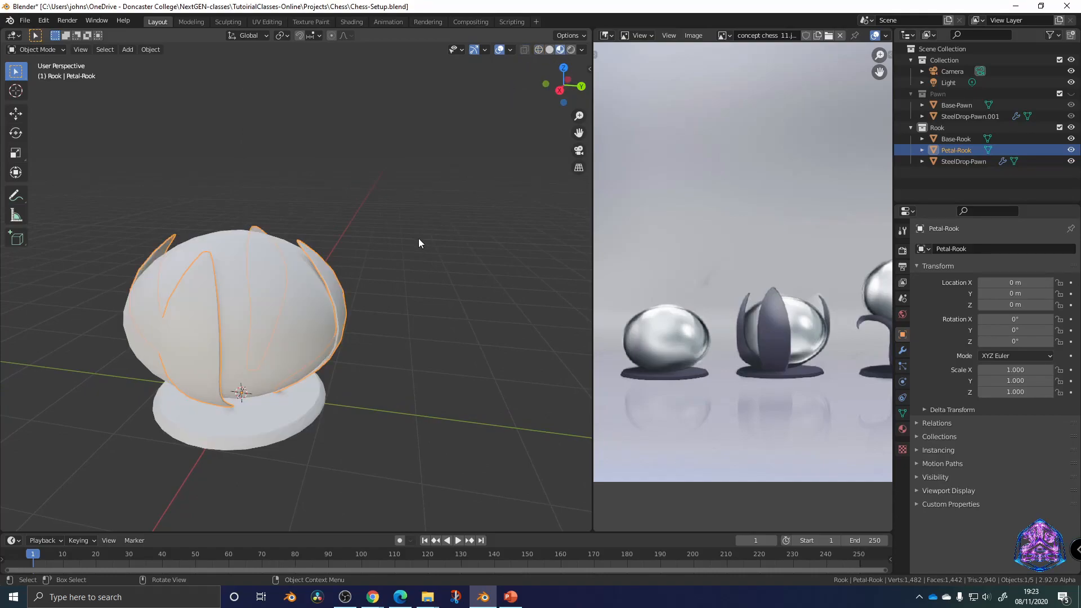
{"action": "left_click", "coordinate": [549, 50]}
{"action": "middle_click_drag", "start_coordinate": [402, 331], "coordinate": [444, 301], "text": "shift"}
{"action": "left_click", "coordinate": [444, 305]}
{"action": "middle_click_drag", "start_coordinate": [458, 357], "coordinate": [259, 358]}
{"action": "left_click", "coordinate": [285, 343]}
{"action": "middle_click_drag", "start_coordinate": [354, 379], "coordinate": [460, 373]}
{"action": "left_click", "coordinate": [452, 417]}
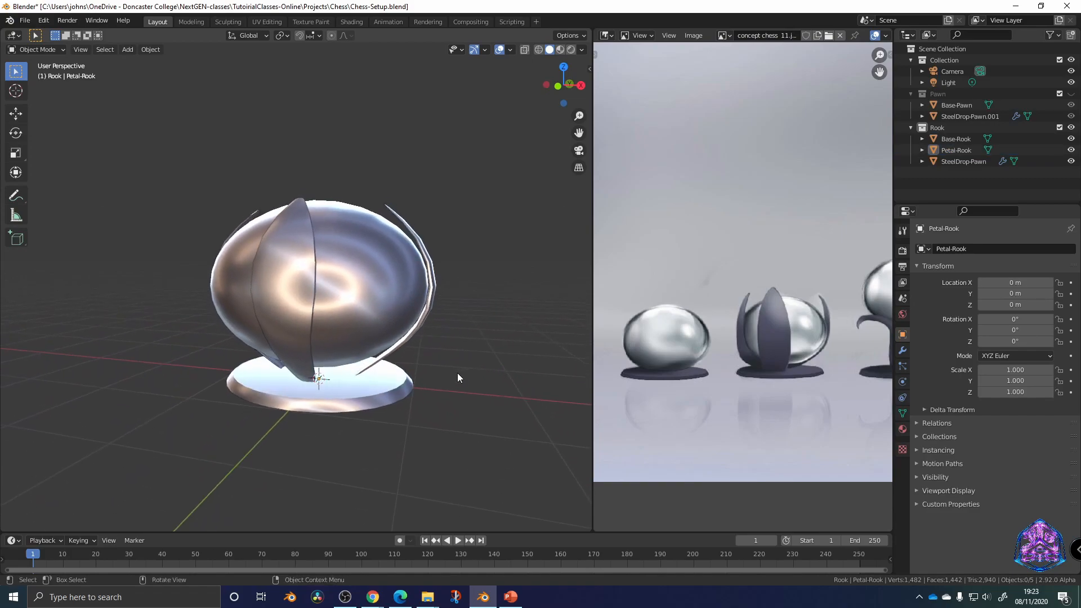
{"action": "middle_click_drag", "start_coordinate": [449, 332], "coordinate": [393, 393]}
{"action": "middle_click_drag", "start_coordinate": [305, 292], "coordinate": [326, 276]}
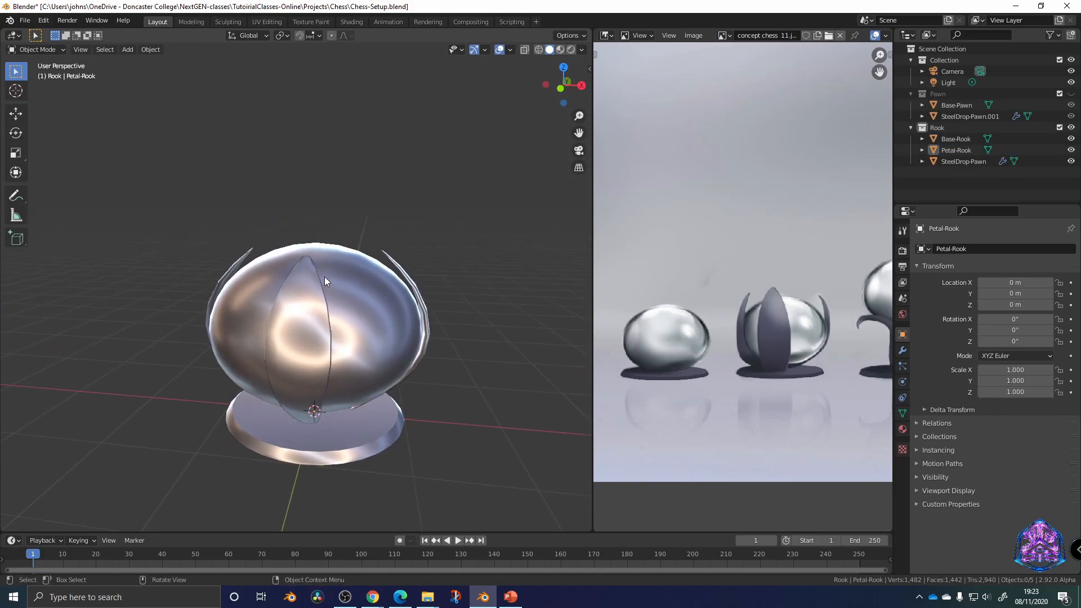
Open the joined petals in Edit Mode and show them in wireframe from the top view
{"action": "left_click", "coordinate": [401, 268]}
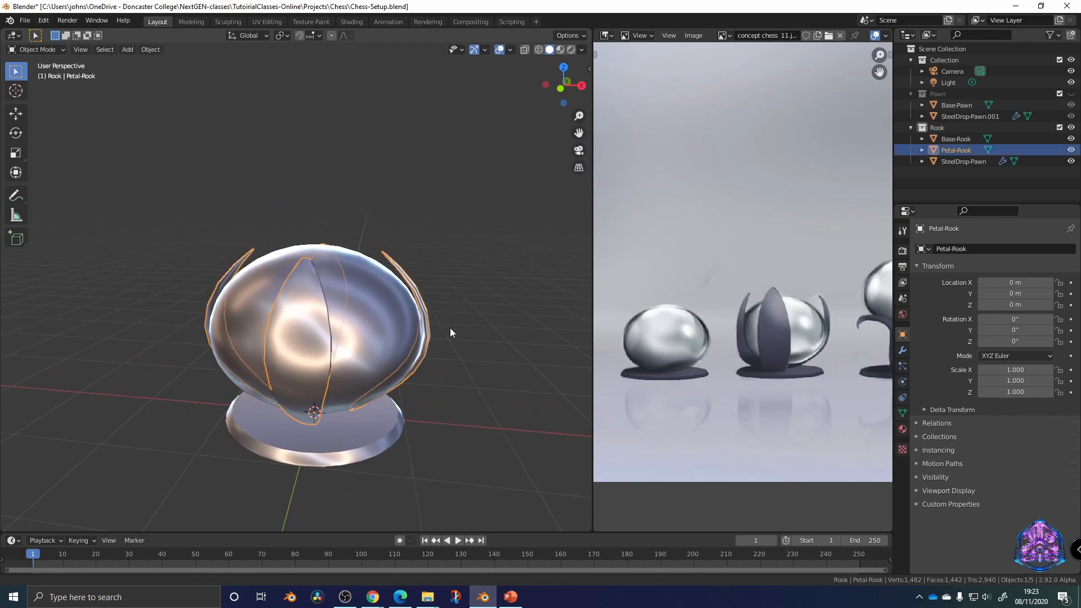
{"action": "middle_click_drag", "start_coordinate": [451, 321], "coordinate": [452, 345]}
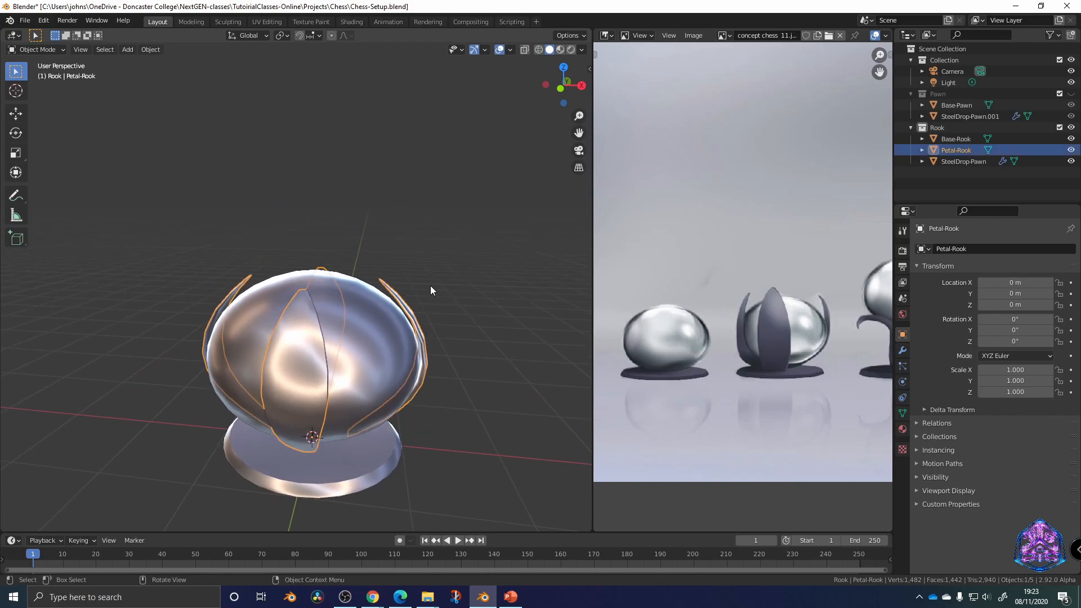
{"action": "key", "text": "Tab"}
{"action": "middle_click_drag", "start_coordinate": [429, 293], "coordinate": [276, 331]}
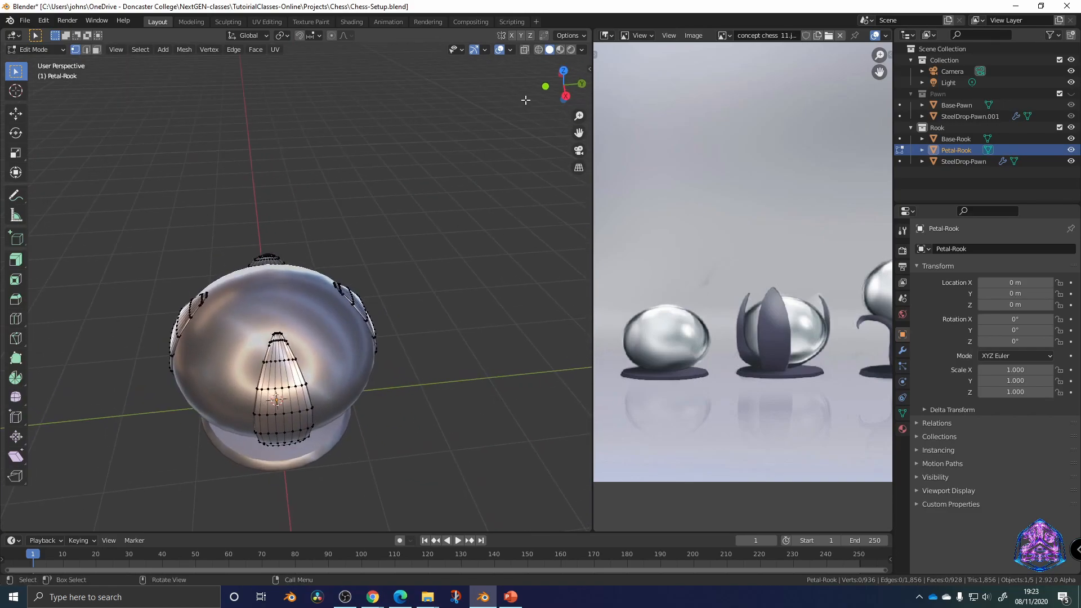
{"action": "left_click", "coordinate": [564, 71]}
{"action": "left_click", "coordinate": [539, 49]}
{"action": "mouse_move", "coordinate": [381, 274]}
{"action": "middle_mouse_down", "text": "shift"}
{"action": "mouse_move", "coordinate": [375, 219]}
{"action": "mouse_move", "coordinate": [331, 324]}
{"action": "middle_mouse_up", "text": "shift"}
{"action": "left_click", "coordinate": [564, 85]}
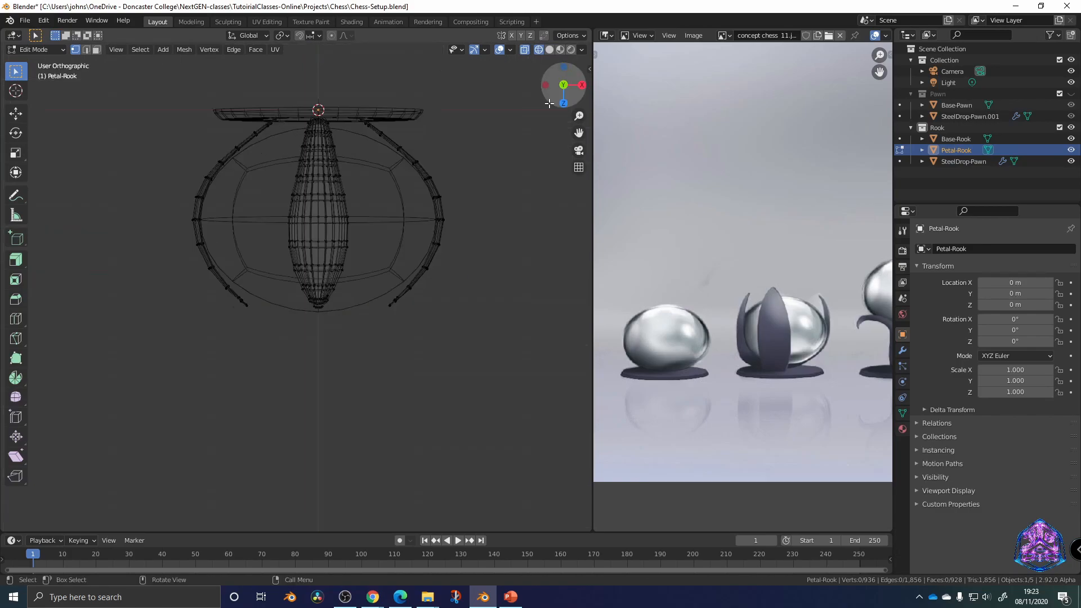
{"action": "left_click", "coordinate": [564, 85]}
Select the upper tip vertices of all four petals together
{"action": "scroll", "coordinate": [415, 296], "scroll_direction": "up", "scroll_amount": 4}
{"action": "middle_click_drag", "start_coordinate": [345, 269], "coordinate": [319, 286], "text": "shift"}
{"action": "left_click_drag", "start_coordinate": [161, 304], "coordinate": [162, 304]}
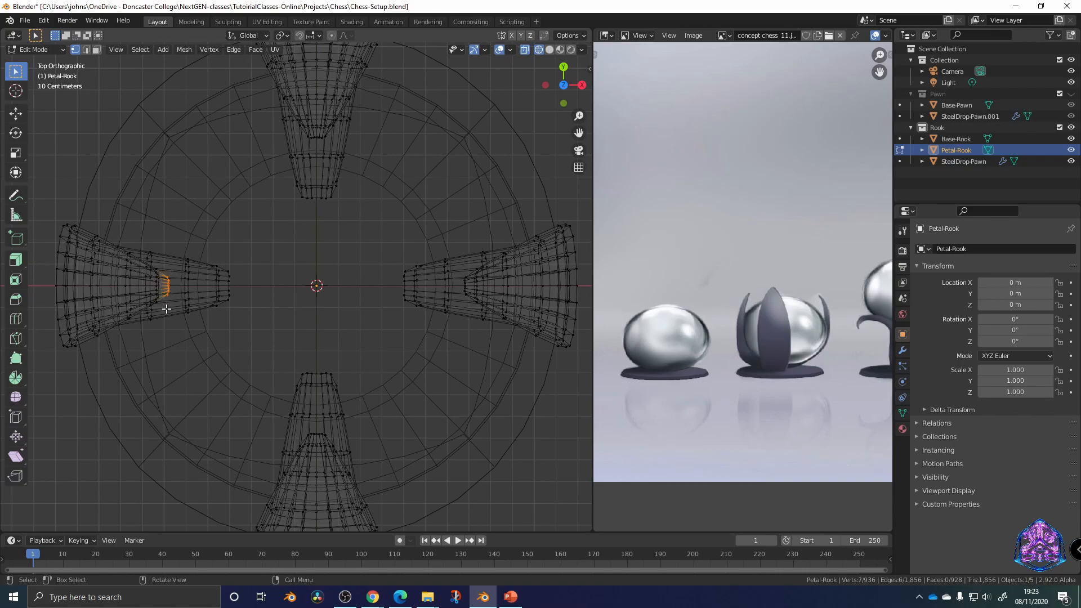
{"action": "left_click_drag", "start_coordinate": [294, 428], "coordinate": [354, 437], "text": "shift"}
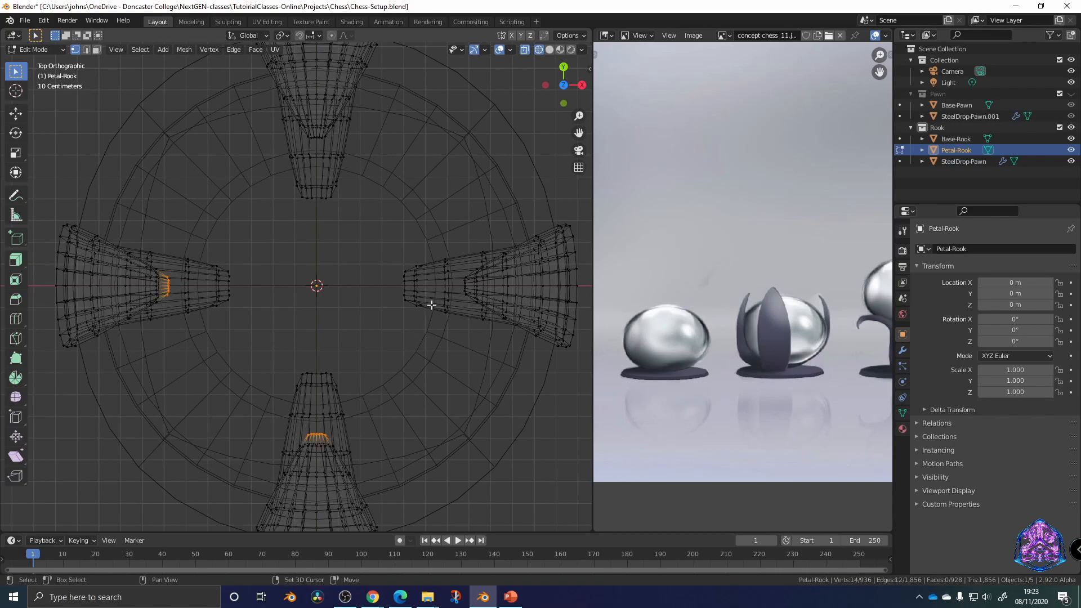
{"action": "left_click_drag", "start_coordinate": [460, 266], "coordinate": [477, 308], "text": "shift"}
{"action": "left_click_drag", "start_coordinate": [297, 131], "coordinate": [346, 149], "text": "shift"}
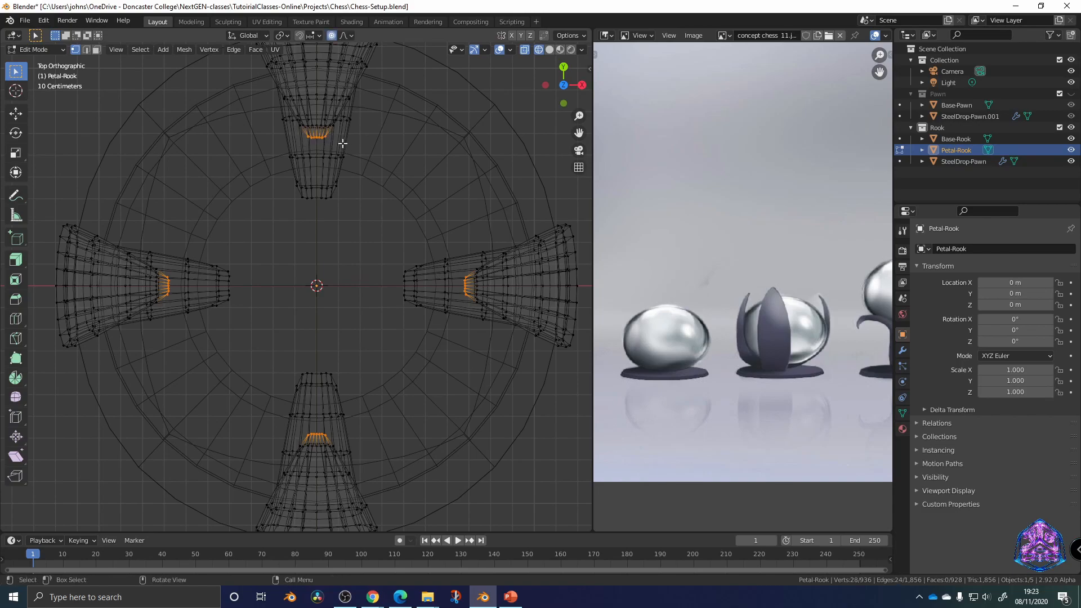
Scale the petal tips outward by 1.225 using smooth proportional editing with a size of 1.611
{"action": "scroll", "coordinate": [360, 295], "scroll_direction": "down", "scroll_amount": 3}
{"action": "key", "text": "s"}
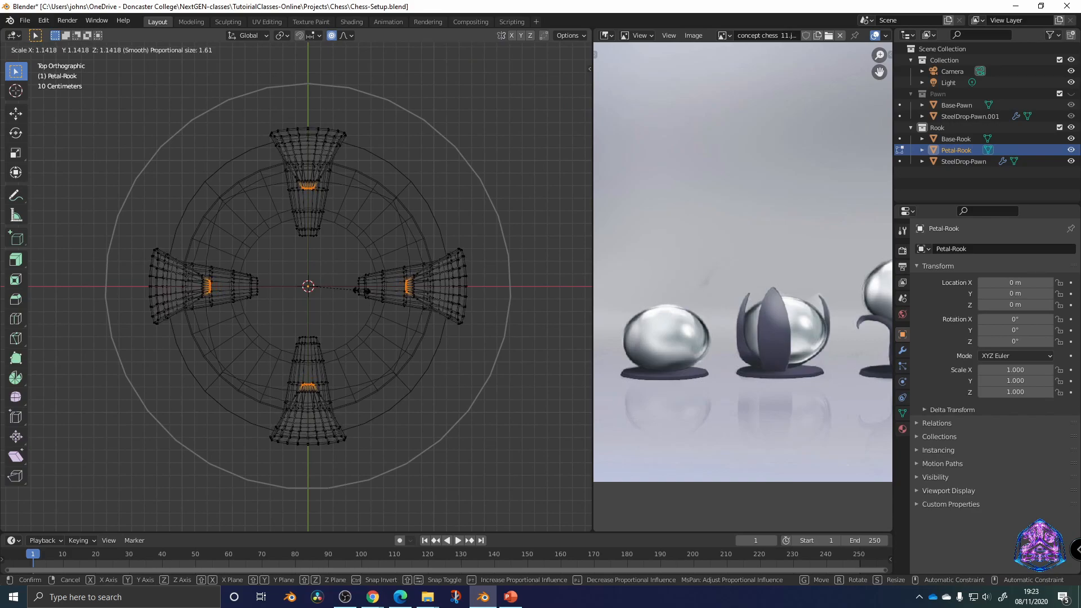
{"action": "left_click", "coordinate": [366, 291]}
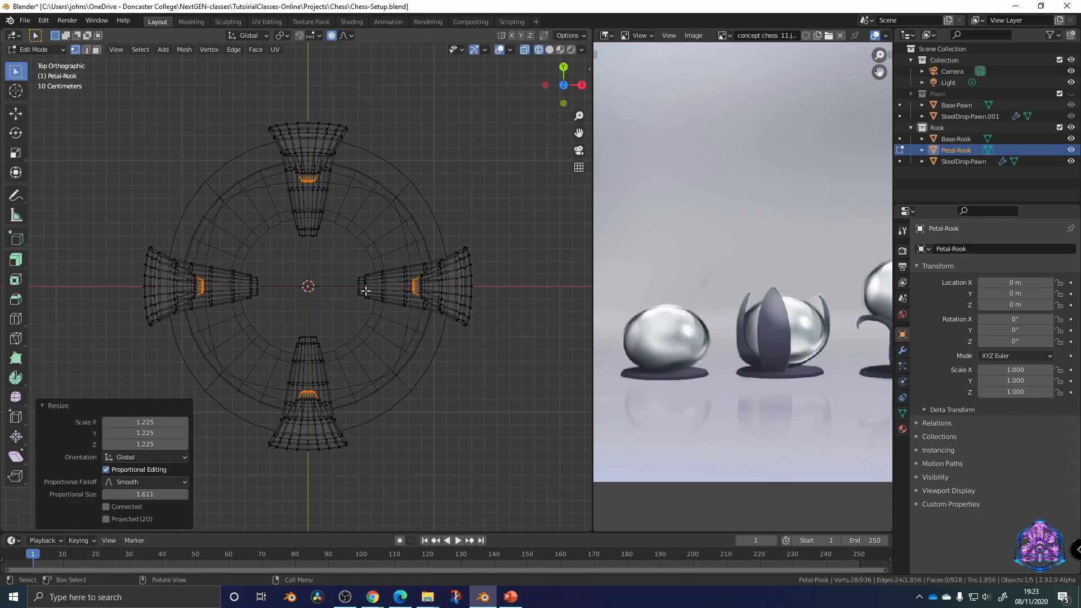
Check the petals in solid shading and scale their tips outward again by 1.091 with proportional editing
{"action": "mouse_move", "coordinate": [428, 380]}
{"action": "middle_mouse_down"}
{"action": "mouse_move", "coordinate": [370, 270]}
{"action": "mouse_move", "coordinate": [383, 225]}
{"action": "middle_mouse_up"}
{"action": "left_click", "coordinate": [550, 51]}
{"action": "mouse_move", "coordinate": [401, 360]}
{"action": "middle_mouse_down", "text": "shift"}
{"action": "mouse_move", "coordinate": [417, 293]}
{"action": "mouse_move", "coordinate": [431, 301]}
{"action": "middle_mouse_up", "text": "shift"}
{"action": "key", "text": "s"}
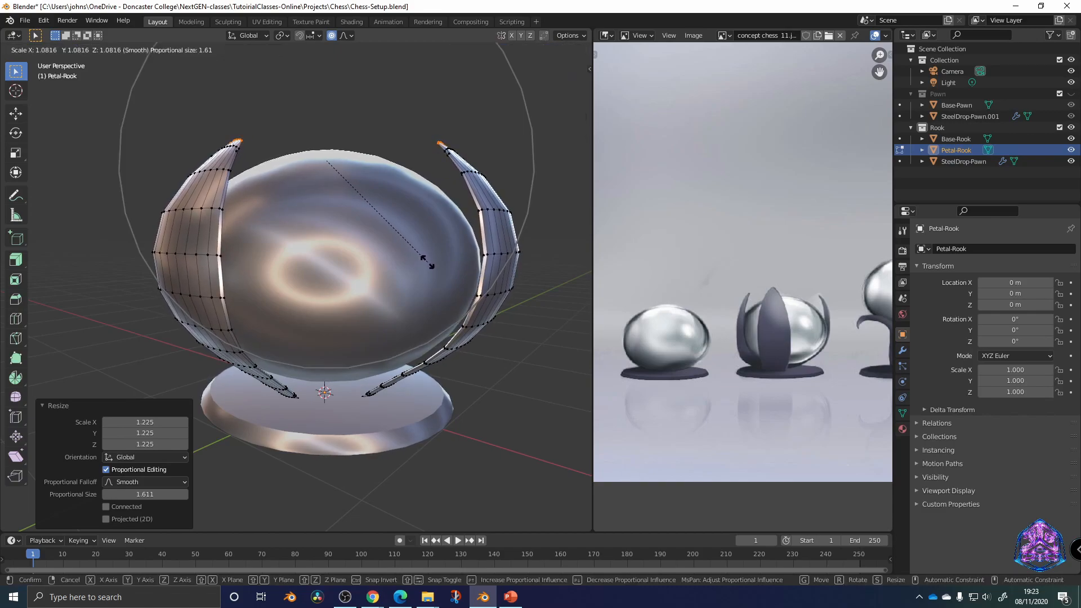
{"action": "left_click", "coordinate": [428, 262]}
{"action": "middle_click_drag", "start_coordinate": [428, 262], "coordinate": [450, 348]}
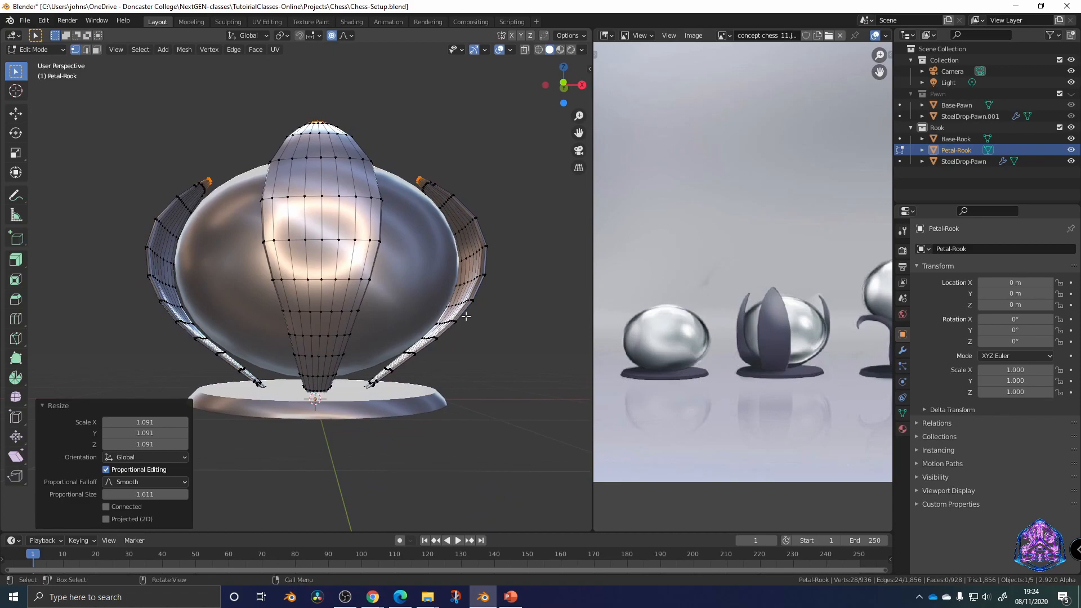
Select the petals' lower ends in a wireframe front view and scale them by 0.853 with proportional editing
{"action": "left_click", "coordinate": [563, 86]}
{"action": "left_click", "coordinate": [539, 50]}
{"action": "scroll", "coordinate": [459, 145], "scroll_direction": "up", "scroll_amount": 2}
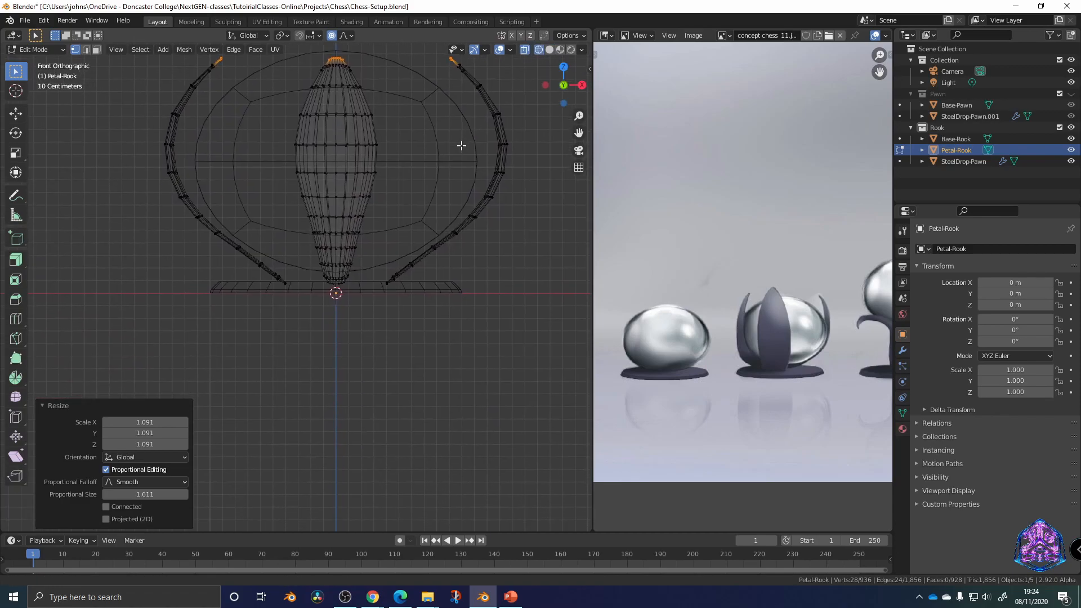
{"action": "left_click", "coordinate": [492, 325]}
{"action": "left_click_drag", "start_coordinate": [458, 359], "coordinate": [212, 240]}
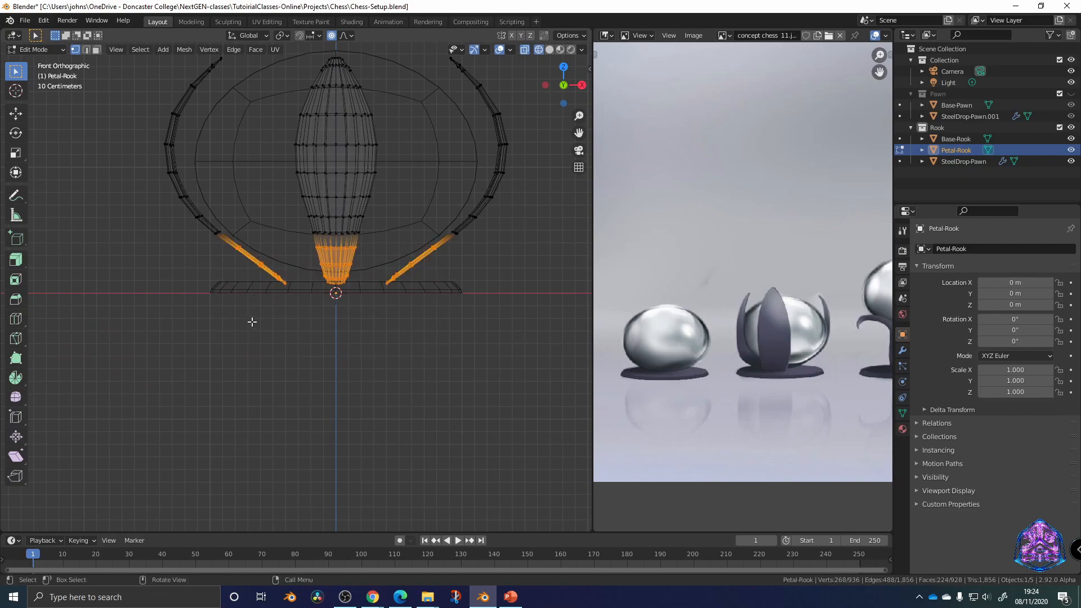
{"action": "middle_click_drag", "start_coordinate": [323, 287], "coordinate": [307, 305], "text": "shift"}
{"action": "key", "text": "s"}
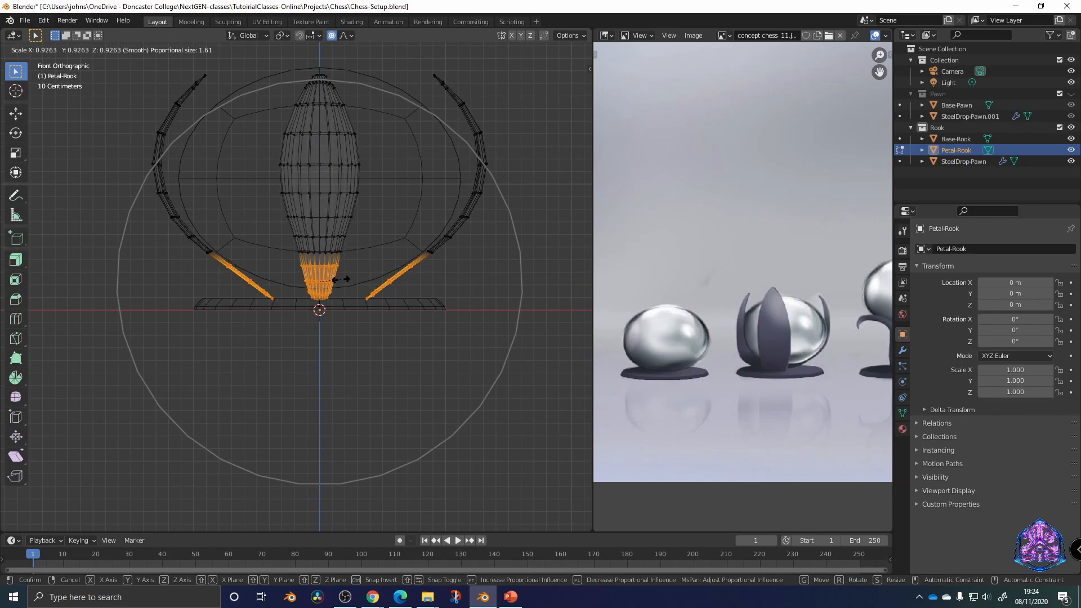
{"action": "left_click", "coordinate": [339, 279]}
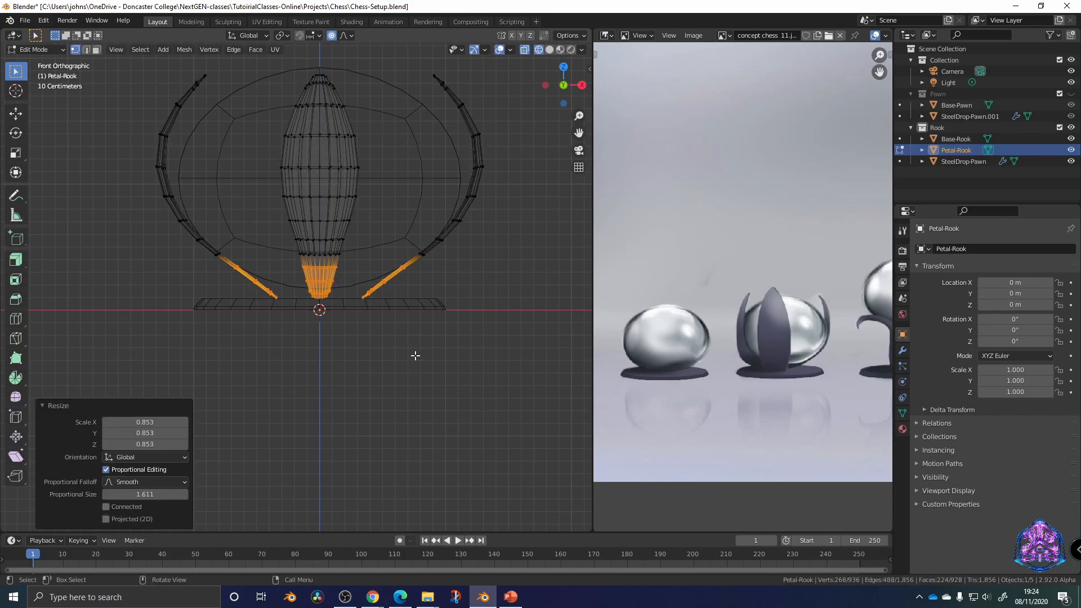
Return to Object Mode and show the reshaped rook in solid shading
{"action": "key", "text": "Tab"}
{"action": "middle_click_drag", "start_coordinate": [413, 354], "coordinate": [436, 384]}
{"action": "middle_click_drag", "start_coordinate": [450, 326], "coordinate": [424, 416], "text": "shift"}
{"action": "left_click", "coordinate": [424, 415]}
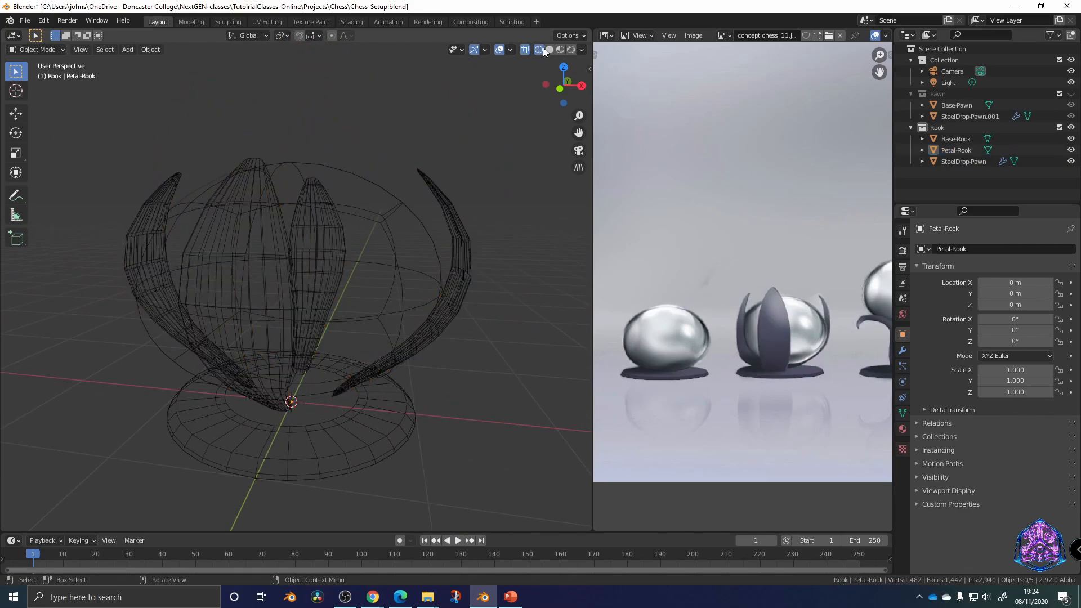
{"action": "left_click", "coordinate": [550, 49]}
{"action": "mouse_move", "coordinate": [519, 236]}
{"action": "middle_mouse_down"}
{"action": "mouse_move", "coordinate": [454, 315]}
{"action": "mouse_move", "coordinate": [420, 308]}
{"action": "mouse_move", "coordinate": [353, 360]}
{"action": "mouse_move", "coordinate": [403, 388]}
{"action": "mouse_move", "coordinate": [393, 324]}
{"action": "mouse_move", "coordinate": [441, 383]}
{"action": "mouse_move", "coordinate": [249, 237]}
{"action": "middle_mouse_up"}
Add a Subdivision modifier to the joined rook petals and check the smoothed shape
{"action": "left_click", "coordinate": [389, 253]}
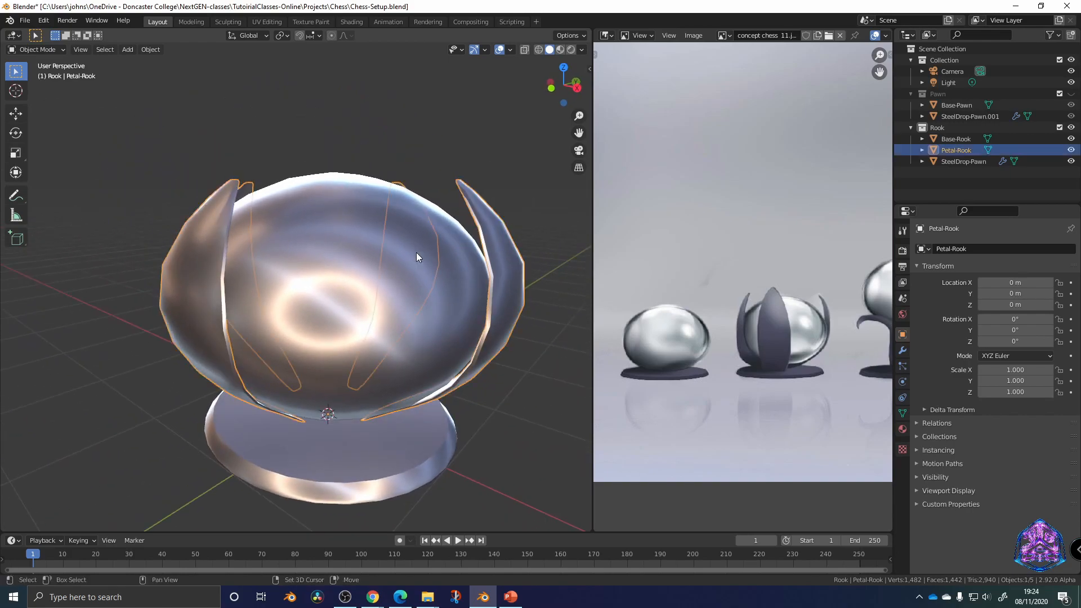
{"action": "left_click", "coordinate": [903, 350]}
{"action": "left_click", "coordinate": [957, 248]}
{"action": "left_click", "coordinate": [863, 441]}
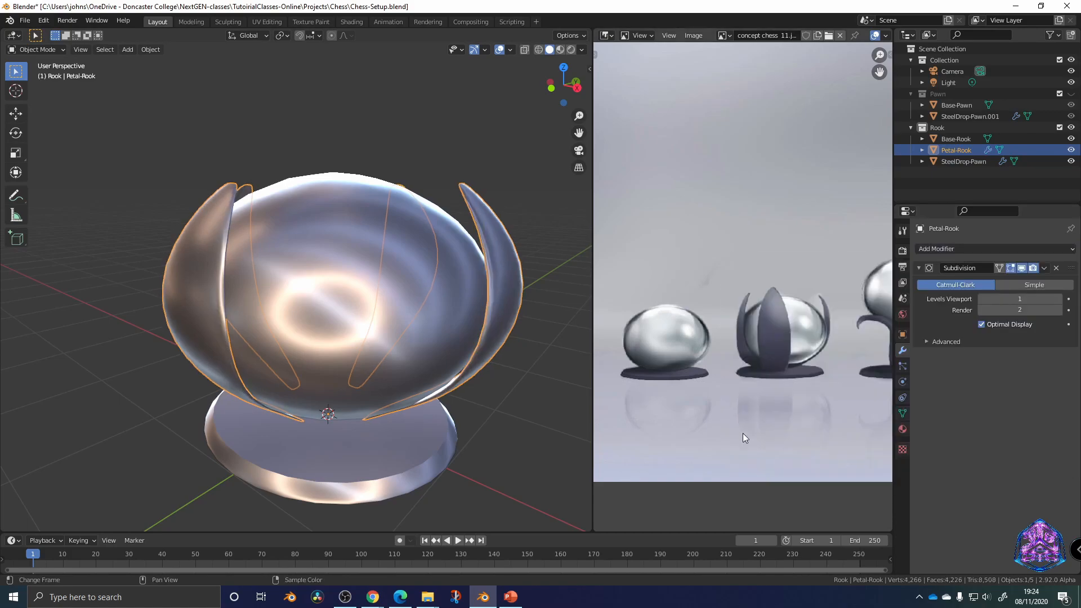
{"action": "middle_click_drag", "start_coordinate": [454, 217], "coordinate": [421, 236]}
{"action": "left_click", "coordinate": [421, 236]}
{"action": "middle_click_drag", "start_coordinate": [393, 317], "coordinate": [420, 336]}
{"action": "scroll", "coordinate": [442, 296], "scroll_direction": "down", "scroll_amount": 5}
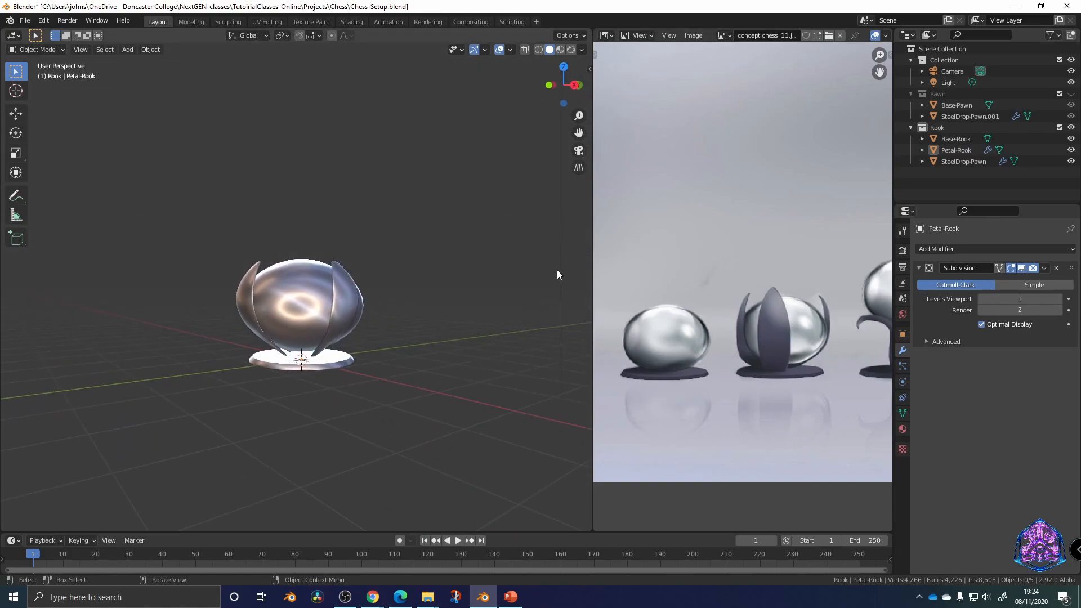
Unhide the Pawn collection, toggling its visibility to compare the pawn with the rook
{"action": "left_click", "coordinate": [1059, 94]}
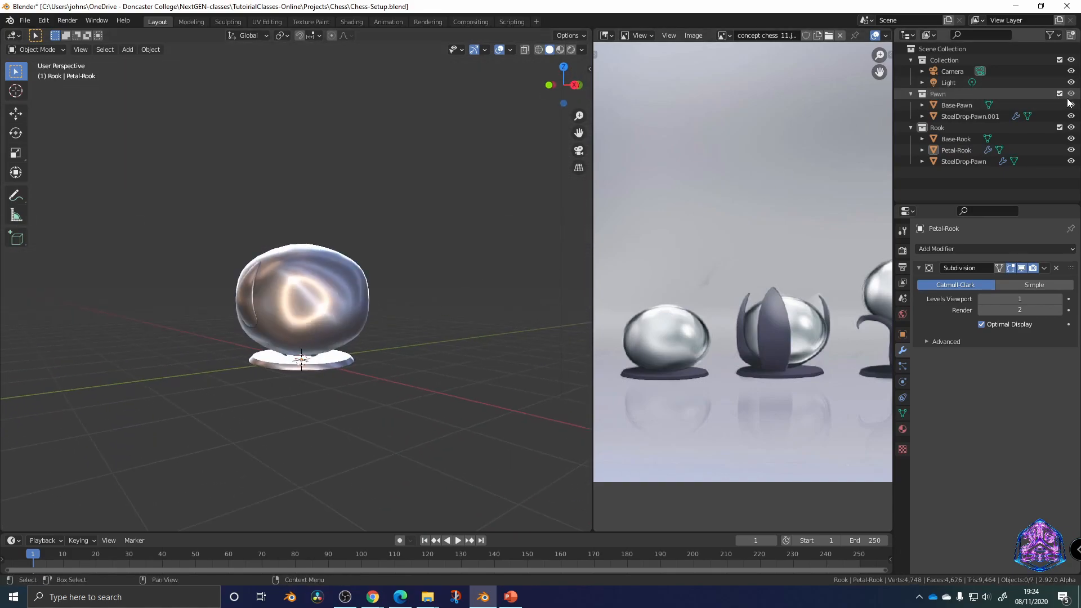
{"action": "left_click", "coordinate": [1069, 96]}
{"action": "left_click", "coordinate": [1069, 96]}
{"action": "left_click", "coordinate": [1069, 96]}
{"action": "left_click", "coordinate": [1069, 96]}
{"action": "left_click", "coordinate": [1069, 96]}
{"action": "left_click", "coordinate": [1069, 96]}
Duplicate the rook's SteelDrop-Pawn ball in place and move the copy into the Pawn collection
{"action": "left_click", "coordinate": [958, 161]}
{"action": "middle_click_drag", "start_coordinate": [445, 257], "coordinate": [468, 251]}
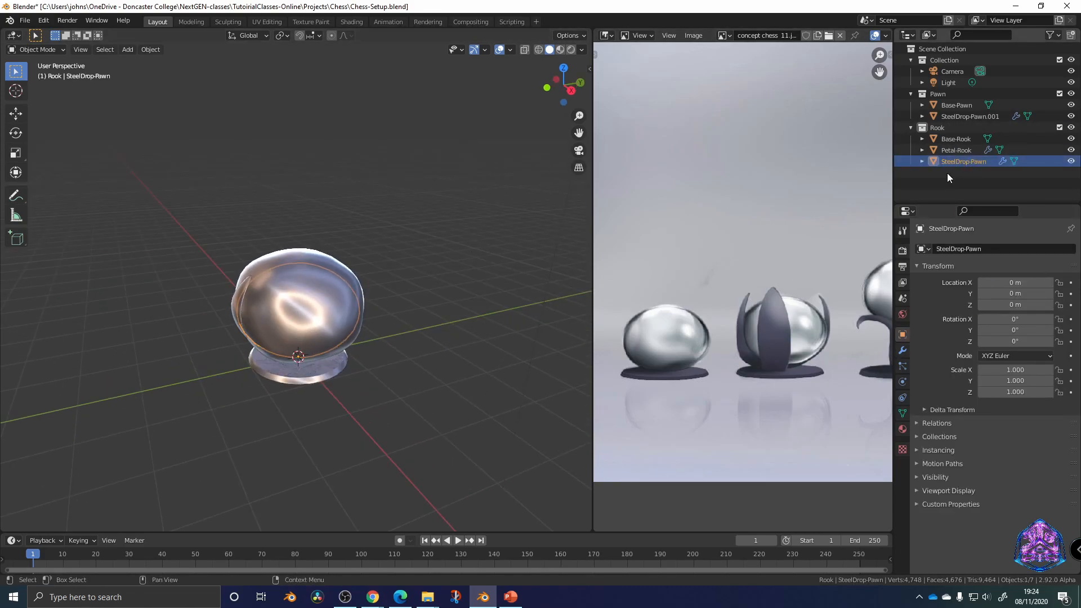
{"action": "middle_click_drag", "start_coordinate": [312, 279], "coordinate": [385, 263]}
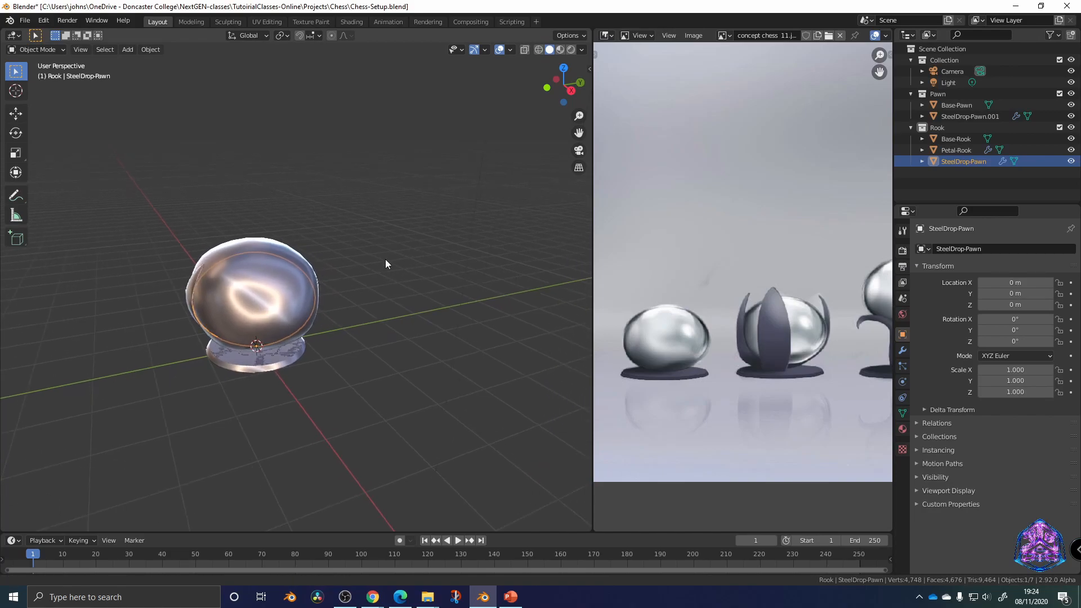
{"action": "key", "text": "shift+d"}
{"action": "right_click", "coordinate": [362, 277]}
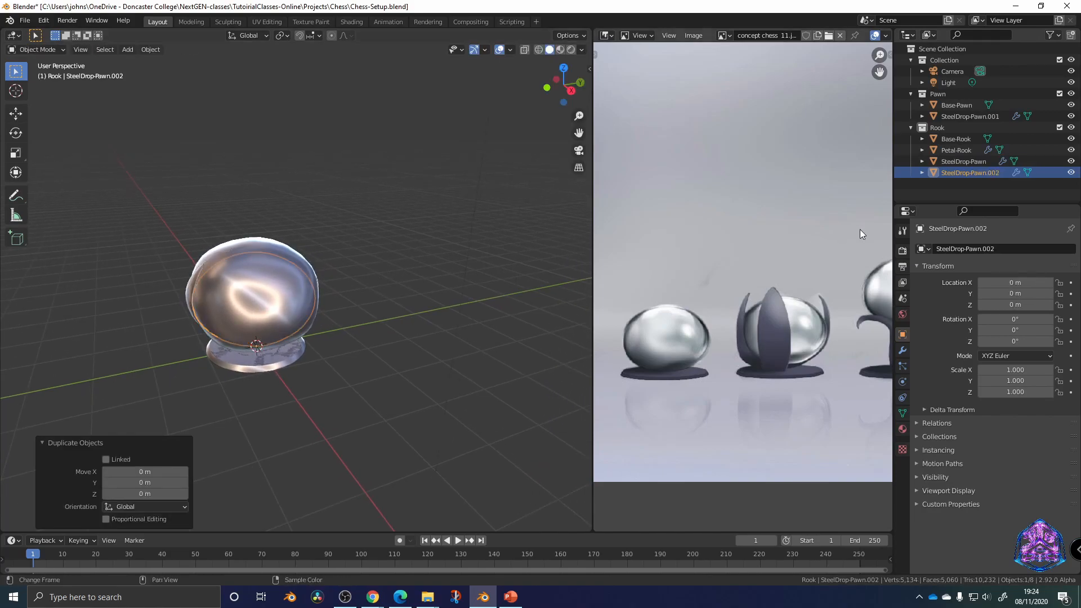
{"action": "left_click_drag", "start_coordinate": [958, 173], "coordinate": [963, 94]}
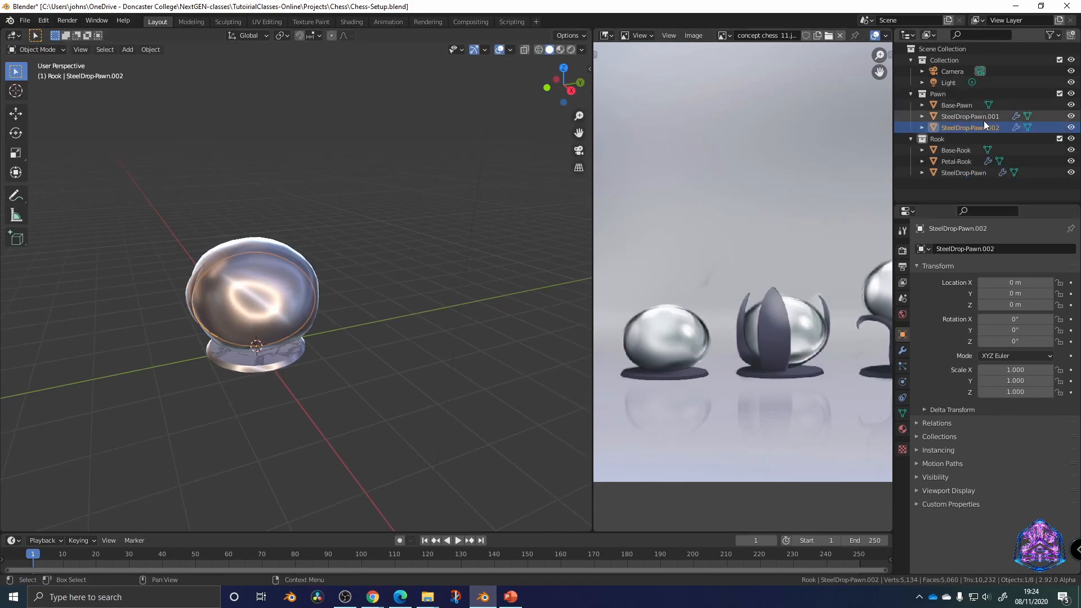
Delete the pawn's old ball, SteelDrop-Pawn.001, keeping the copy taken from the rook
{"action": "left_click", "coordinate": [954, 115]}
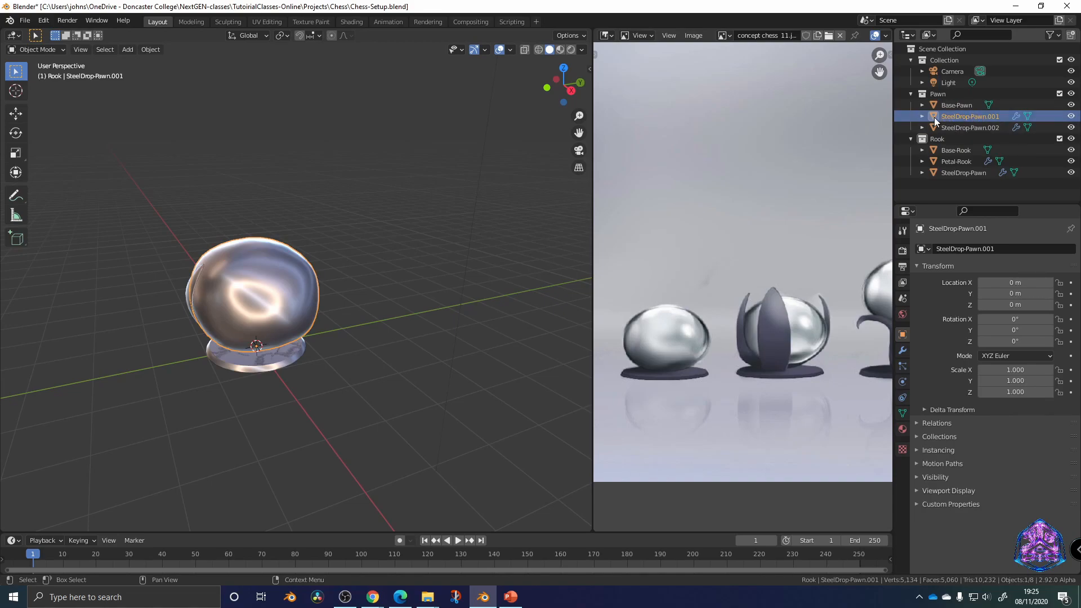
{"action": "key", "text": "Delete"}
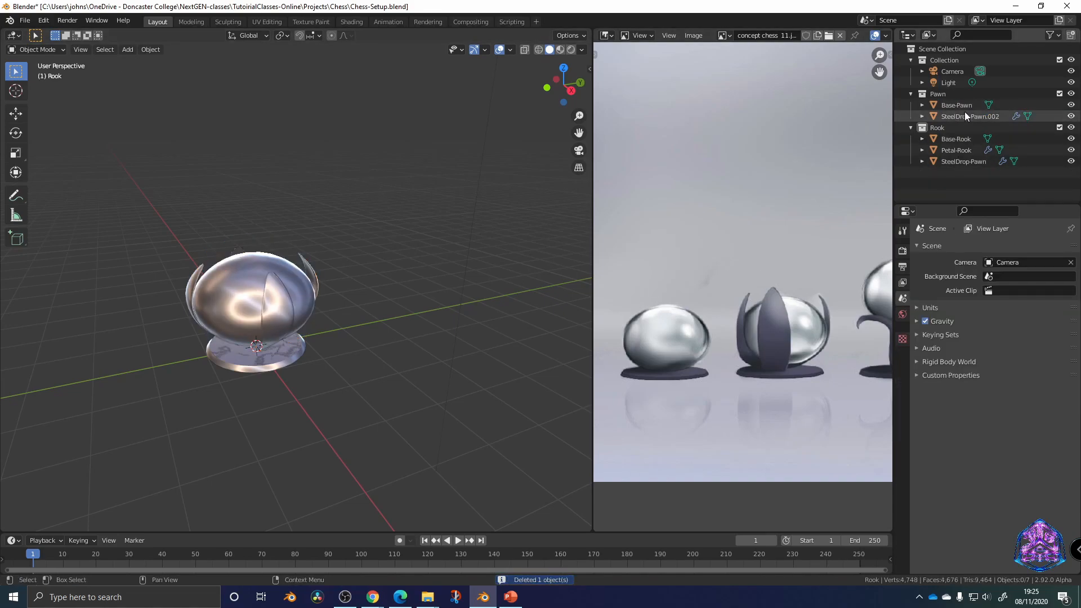
Rename the rook's ball SteelDrop-Rook and the pawn's copied ball SteelDrop-Pawn
{"action": "double_click", "coordinate": [990, 116]}
{"action": "left_click", "coordinate": [983, 116]}
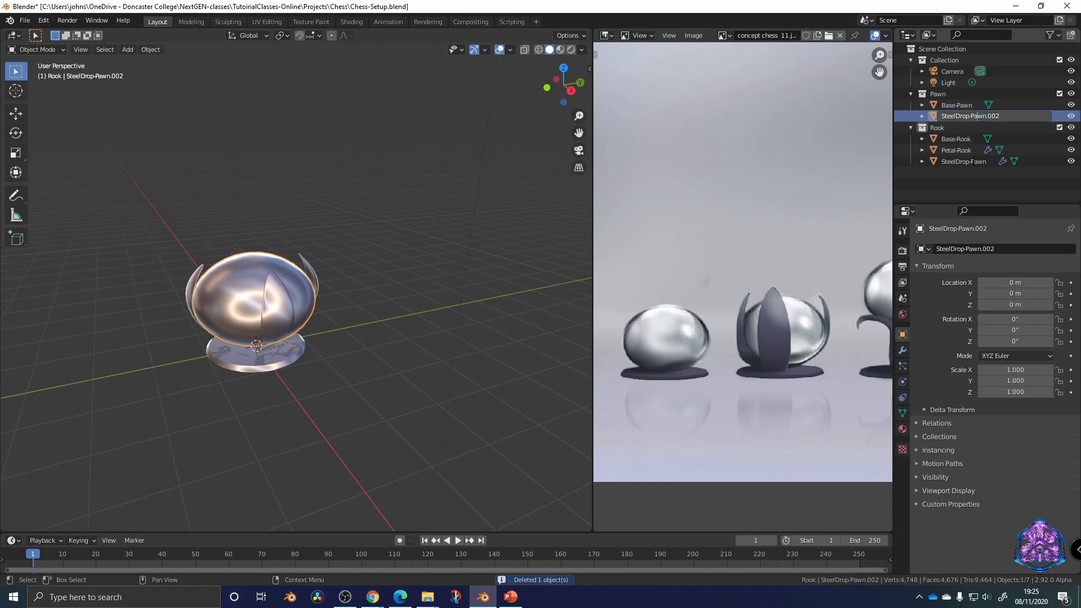
{"action": "double_click", "coordinate": [977, 162]}
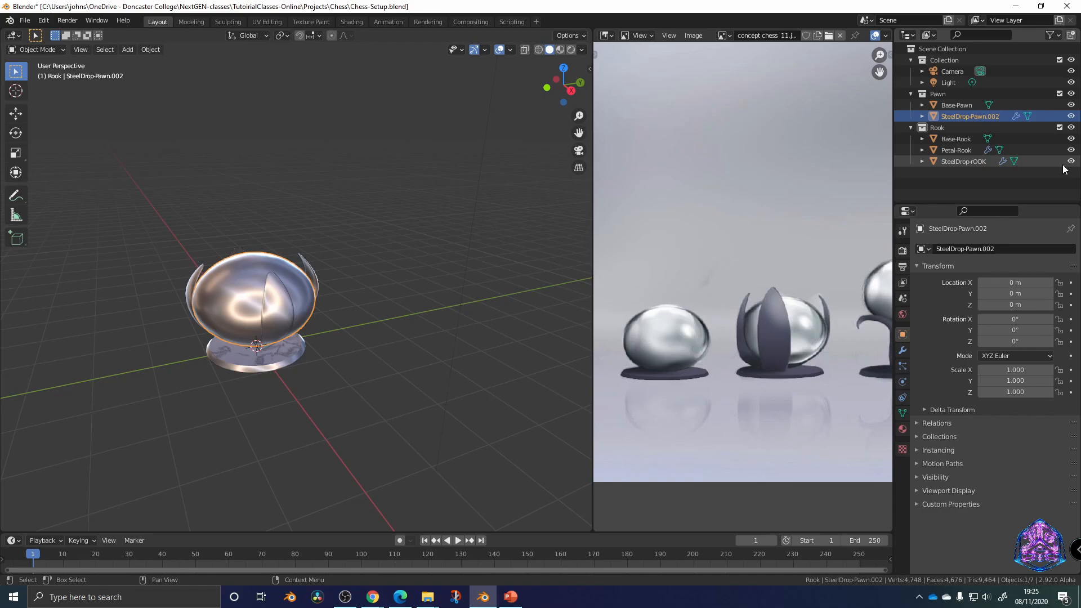
{"action": "double_click", "coordinate": [982, 162]}
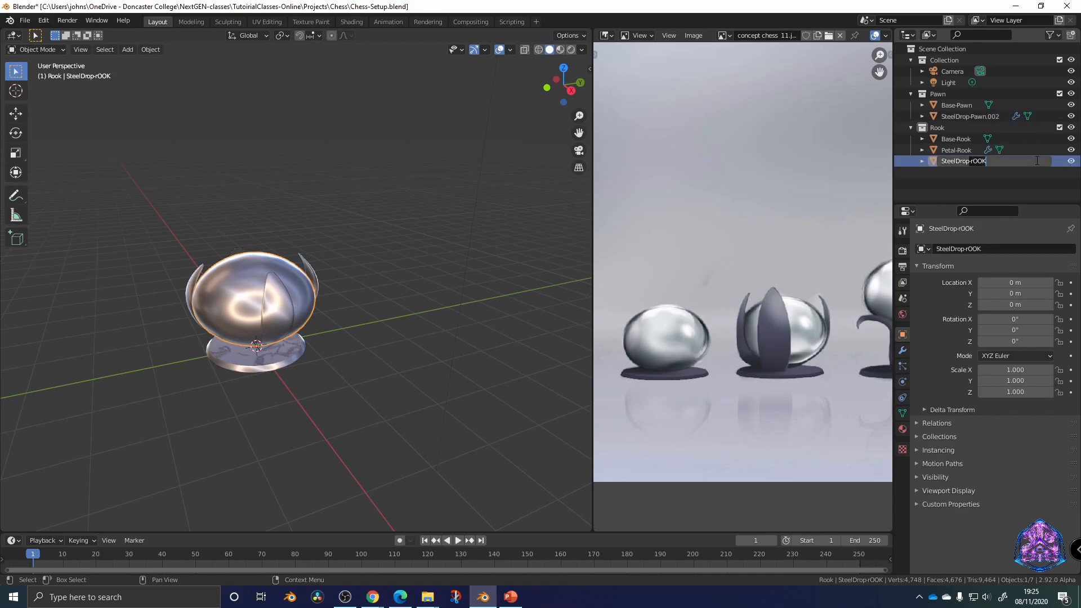
{"action": "double_click", "coordinate": [983, 117]}
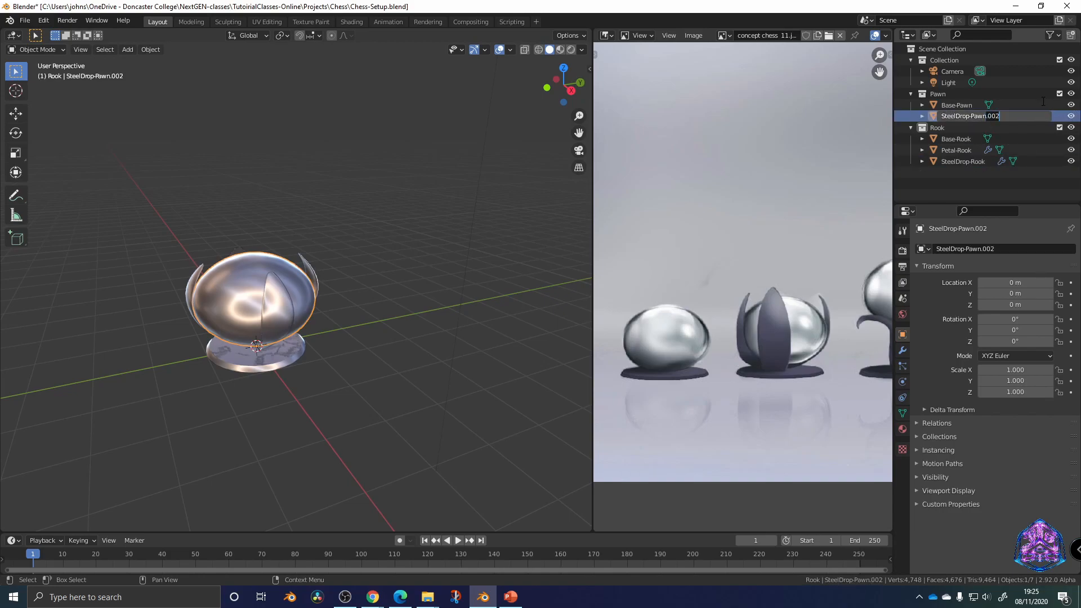
{"action": "key", "text": "BackSpace"}
{"action": "key", "text": "Return"}
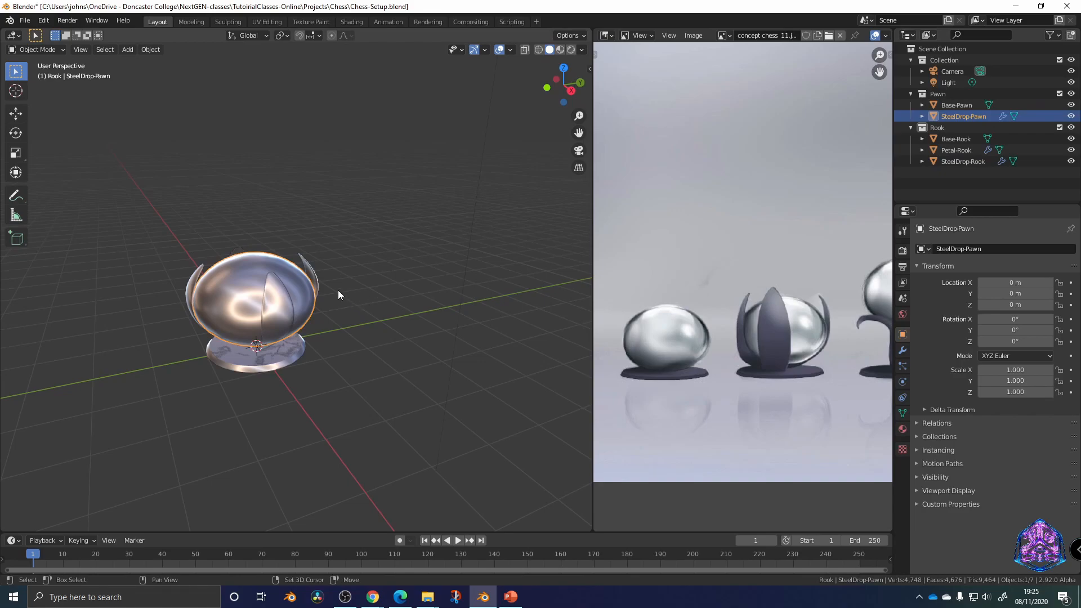
Make the Pawn collection active and hide the Rook collection to isolate the pawn
{"action": "middle_click_drag", "start_coordinate": [338, 289], "coordinate": [337, 285]}
{"action": "left_click", "coordinate": [357, 326]}
{"action": "mouse_move", "coordinate": [357, 326]}
{"action": "middle_mouse_down"}
{"action": "mouse_move", "coordinate": [380, 337]}
{"action": "mouse_move", "coordinate": [325, 353]}
{"action": "mouse_move", "coordinate": [357, 312]}
{"action": "mouse_move", "coordinate": [360, 326]}
{"action": "middle_mouse_up"}
{"action": "left_click", "coordinate": [958, 94]}
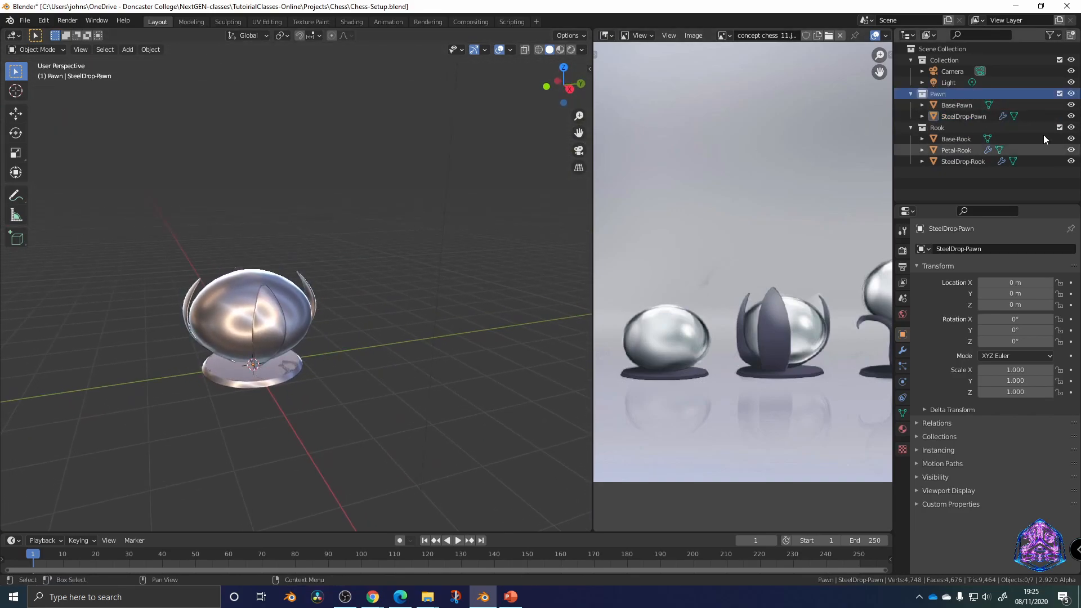
{"action": "left_click", "coordinate": [1072, 129]}
{"action": "middle_click_drag", "start_coordinate": [293, 214], "coordinate": [265, 366]}
{"action": "middle_click_drag", "start_coordinate": [309, 332], "coordinate": [421, 295]}
{"action": "left_click", "coordinate": [386, 327]}
{"action": "scroll", "coordinate": [421, 305], "scroll_direction": "up", "scroll_amount": 3}
{"action": "middle_click_drag", "start_coordinate": [366, 251], "coordinate": [413, 251]}
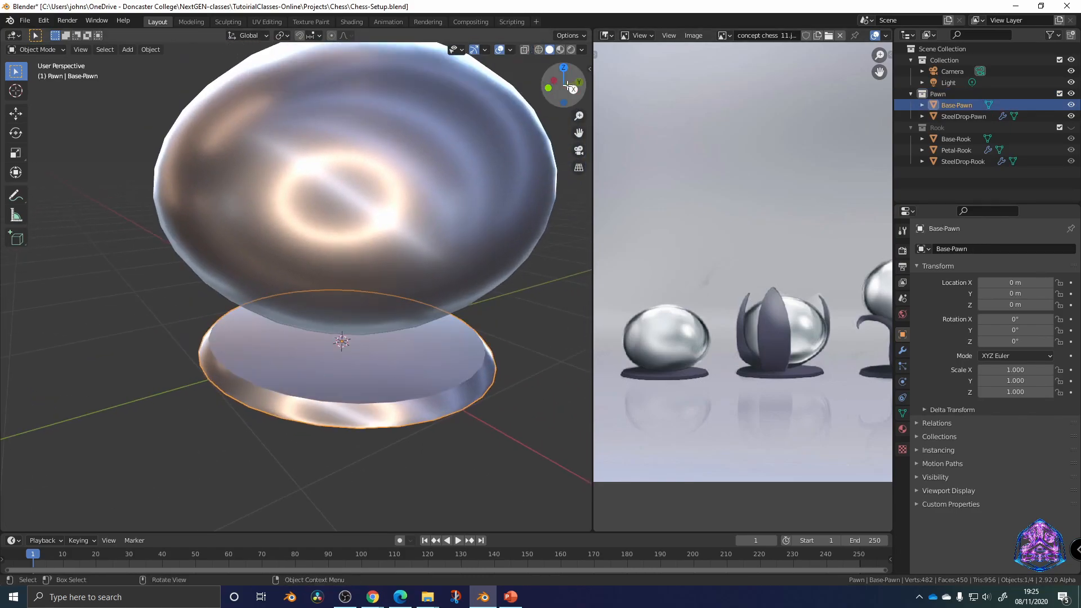
Edit the pawn's ball in front view and raise its lowest vertex along Z with smooth proportional editing
{"action": "key", "text": "KP_1"}
{"action": "left_click", "coordinate": [411, 260]}
{"action": "key", "text": "Tab"}
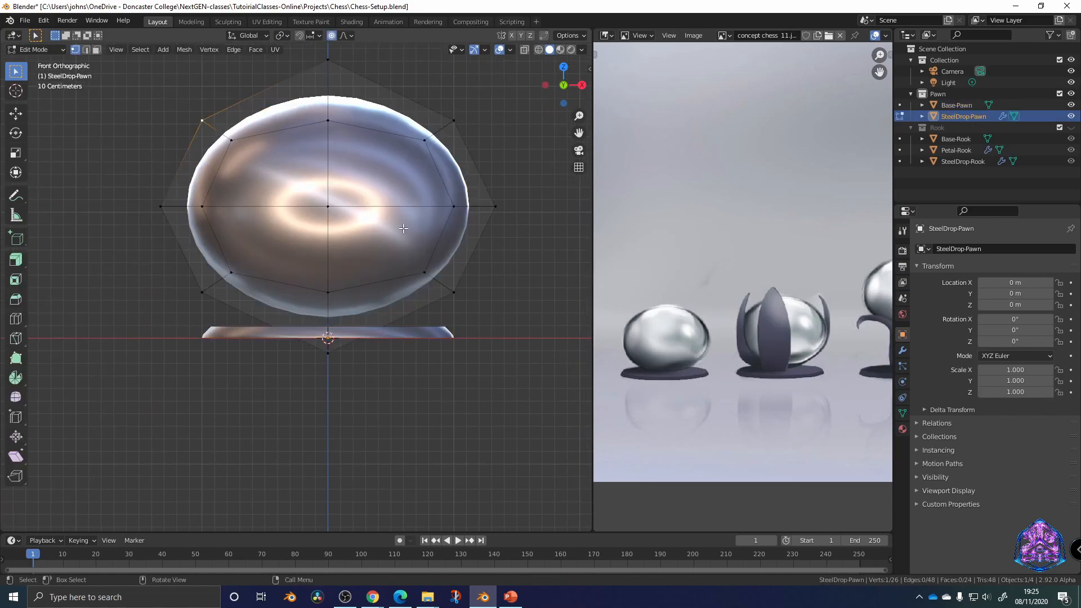
{"action": "middle_click_drag", "start_coordinate": [367, 359], "coordinate": [360, 396], "text": "shift"}
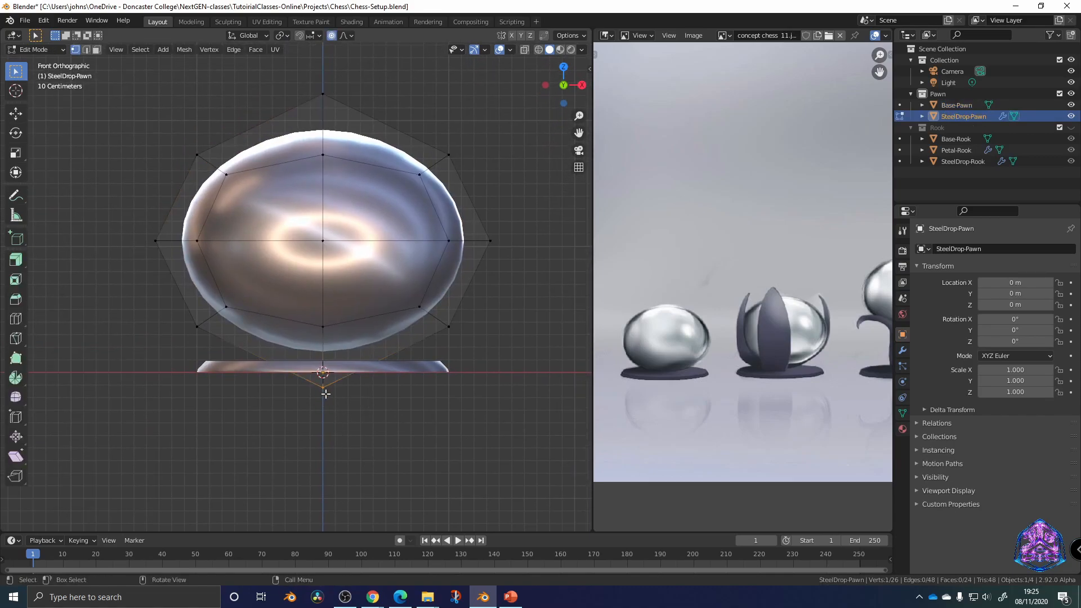
{"action": "key", "text": "g"}
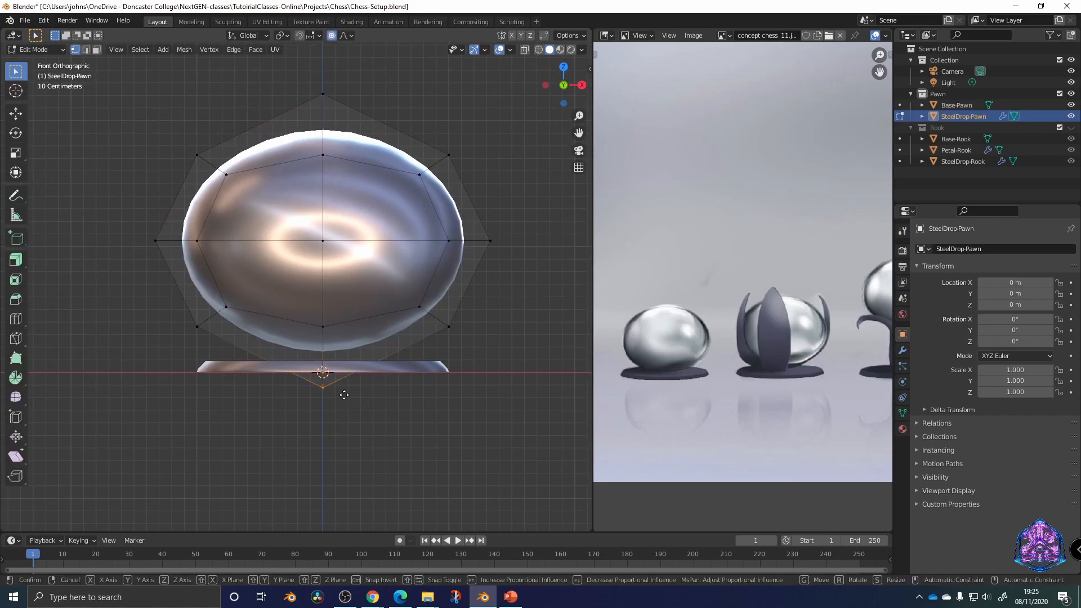
{"action": "key", "text": "z"}
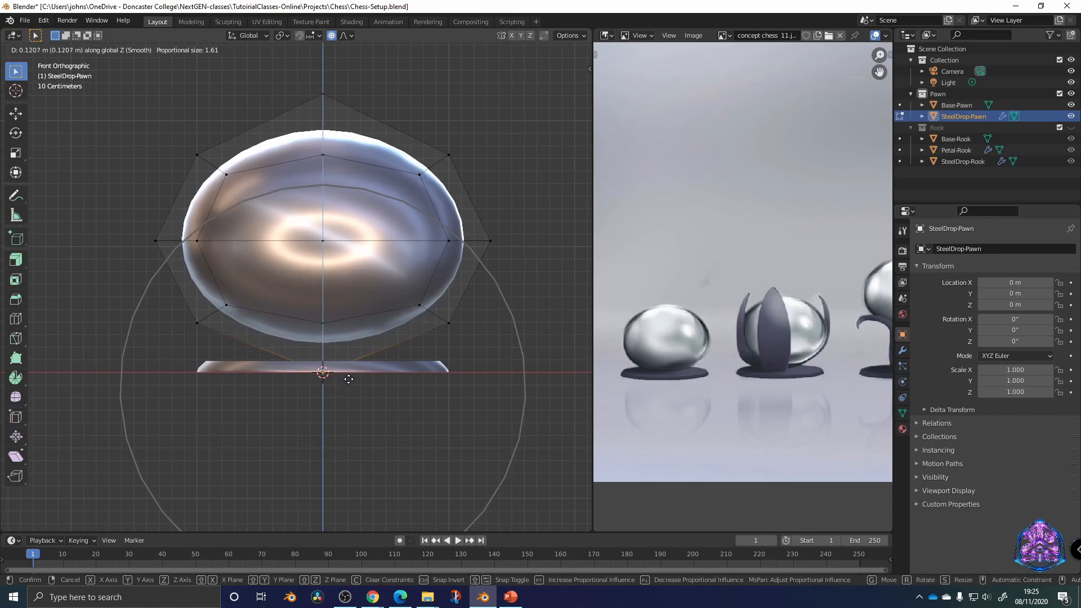
{"action": "left_click", "coordinate": [358, 360]}
Flatten the ball's underside by scaling its lower vertices in wireframe to 0.551 along Z with smooth proportional editing
{"action": "left_click_drag", "start_coordinate": [161, 283], "coordinate": [510, 408]}
{"action": "left_click", "coordinate": [538, 50]}
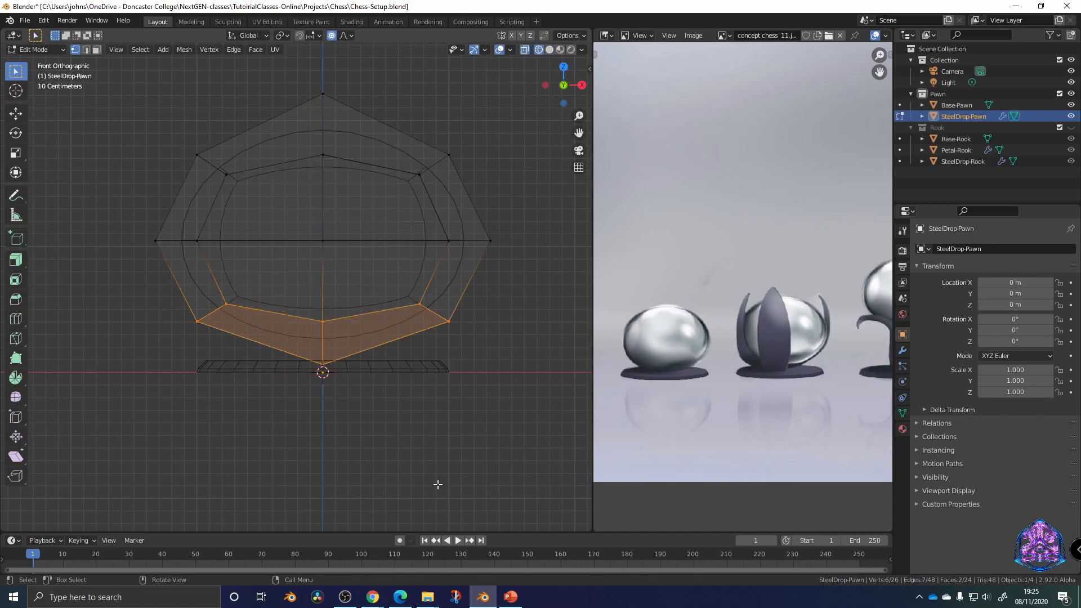
{"action": "left_click_drag", "start_coordinate": [150, 293], "coordinate": [573, 433]}
{"action": "key", "text": "g"}
{"action": "key", "text": "z"}
{"action": "right_click", "coordinate": [424, 396]}
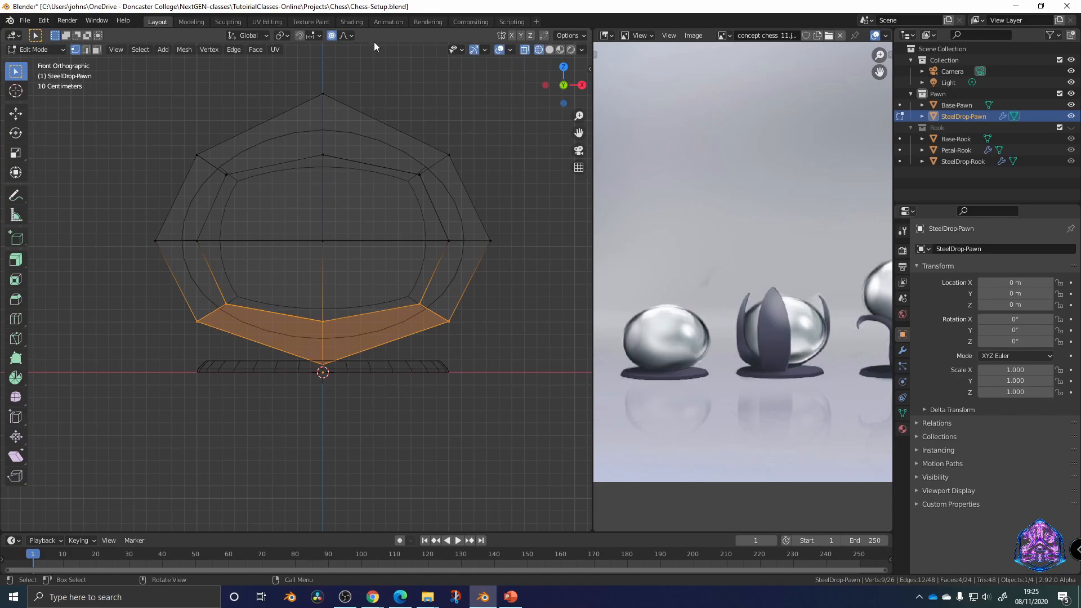
{"action": "key", "text": "s"}
{"action": "key", "text": "z"}
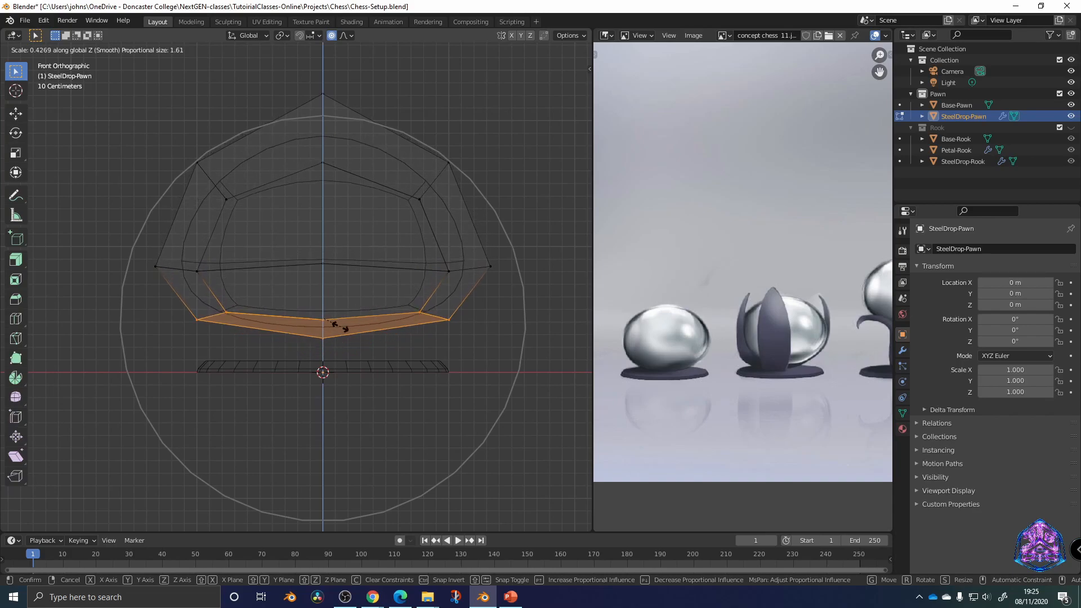
{"action": "left_click", "coordinate": [358, 325]}
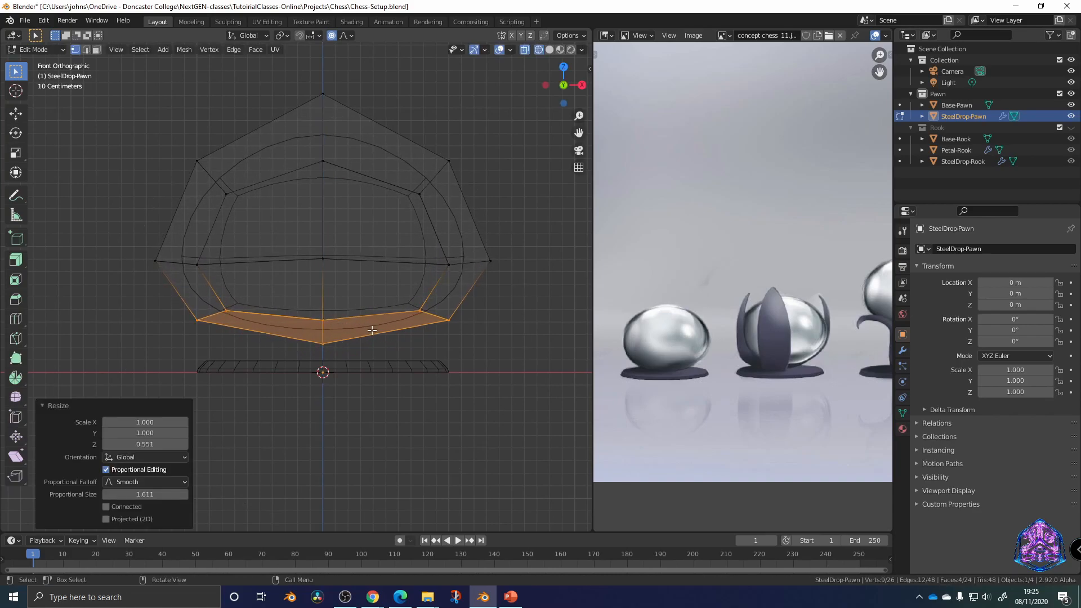
Move the whole pawn ball about 0.24 m down along Z onto its base
{"action": "key", "text": "a"}
{"action": "key", "text": "g"}
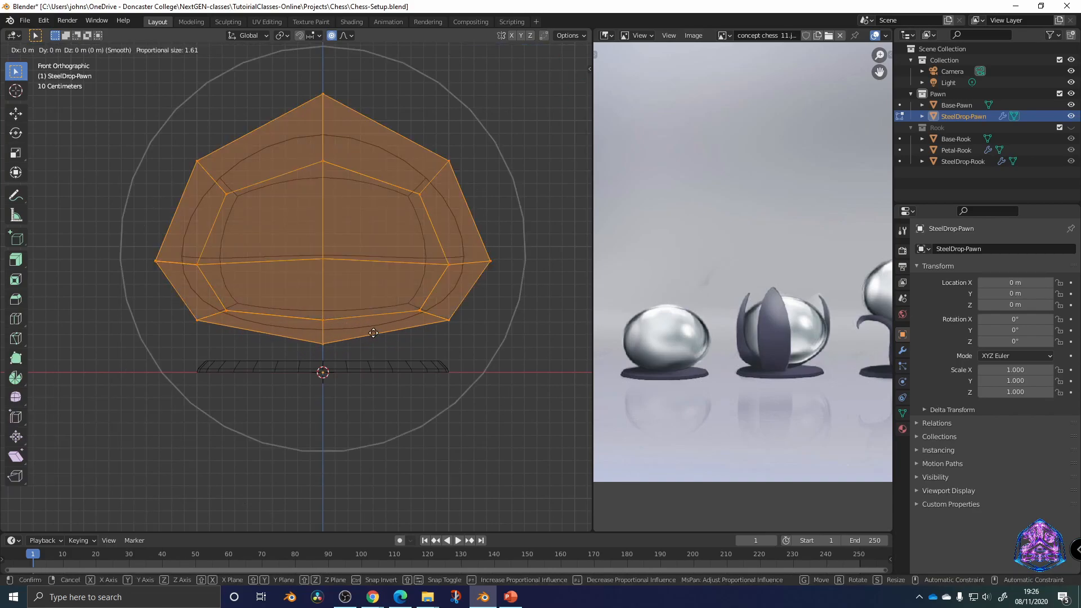
{"action": "key", "text": "z"}
{"action": "left_click", "coordinate": [365, 363]}
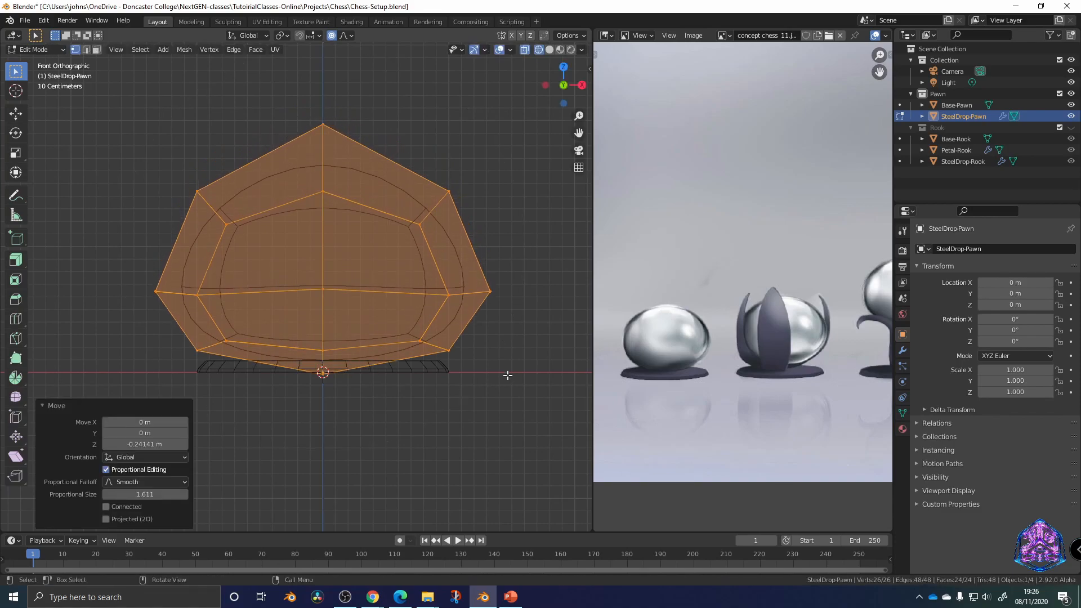
Return to Object Mode and show the reshaped pawn in solid shading
{"action": "key", "text": "Tab"}
{"action": "left_click", "coordinate": [512, 362]}
{"action": "middle_click_drag", "start_coordinate": [495, 120], "coordinate": [467, 151]}
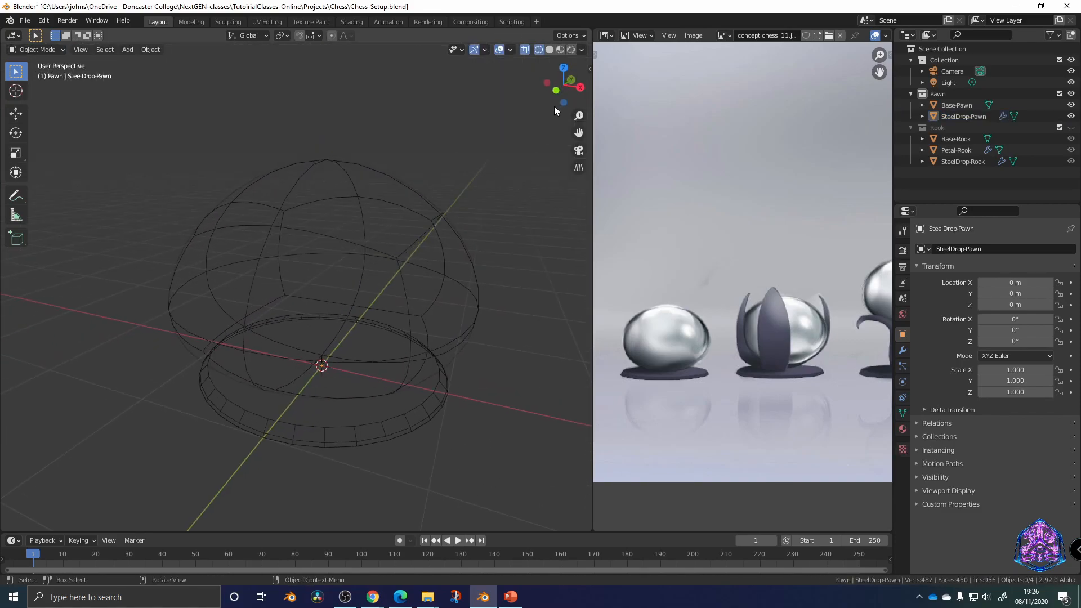
{"action": "mouse_move", "coordinate": [531, 136]}
{"action": "middle_mouse_down"}
{"action": "mouse_move", "coordinate": [450, 139]}
{"action": "mouse_move", "coordinate": [456, 161]}
{"action": "mouse_move", "coordinate": [467, 155]}
{"action": "middle_mouse_up"}
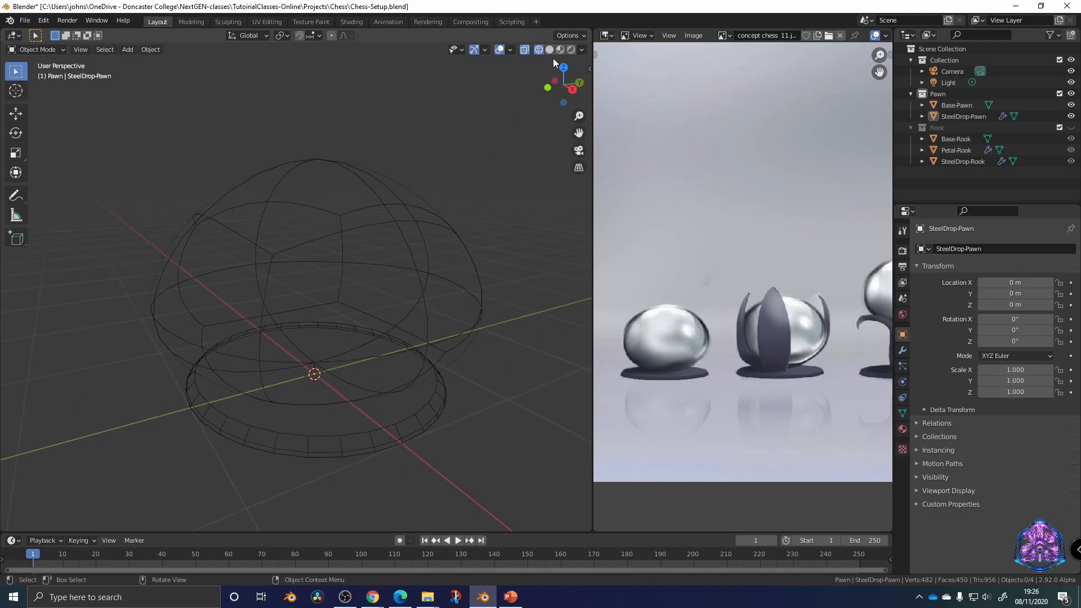
{"action": "left_click", "coordinate": [549, 49]}
{"action": "mouse_move", "coordinate": [446, 244]}
{"action": "middle_mouse_down"}
{"action": "mouse_move", "coordinate": [458, 221]}
{"action": "mouse_move", "coordinate": [494, 308]}
{"action": "mouse_move", "coordinate": [516, 188]}
{"action": "mouse_move", "coordinate": [502, 294]}
{"action": "mouse_move", "coordinate": [502, 256]}
{"action": "mouse_move", "coordinate": [426, 362]}
{"action": "mouse_move", "coordinate": [435, 285]}
{"action": "mouse_move", "coordinate": [438, 318]}
{"action": "middle_mouse_up"}
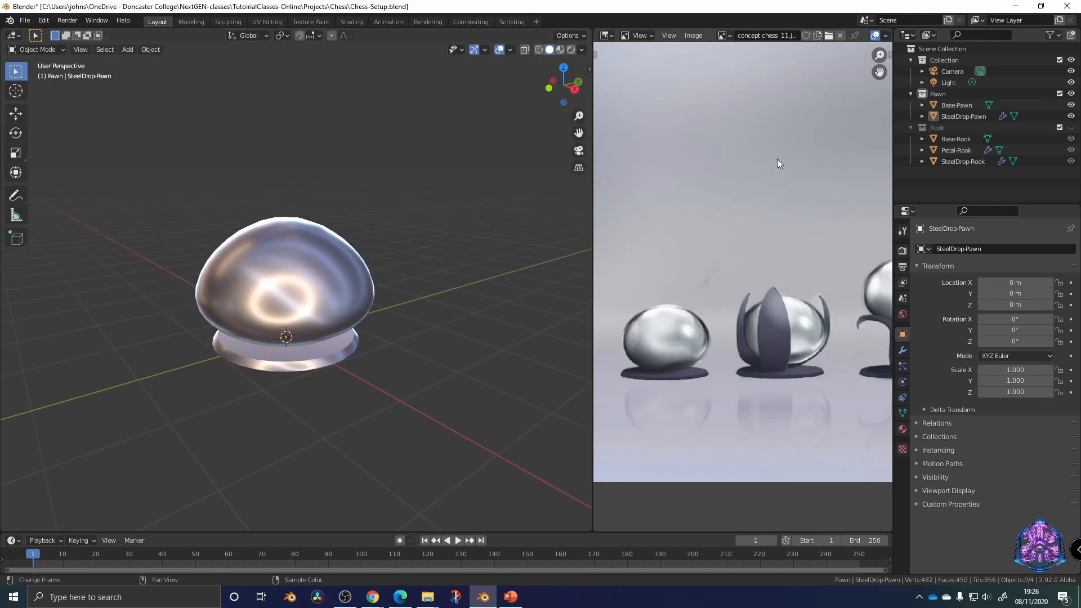
Show the Rook collection, hide the Pawn collection, and compare the rook with the knight in the concept image
{"action": "left_click", "coordinate": [1071, 127]}
{"action": "left_click", "coordinate": [1071, 94]}
{"action": "middle_click_drag", "start_coordinate": [248, 314], "coordinate": [282, 343]}
{"action": "middle_click_drag", "start_coordinate": [280, 318], "coordinate": [284, 364], "text": "shift"}
{"action": "middle_click_drag", "start_coordinate": [840, 312], "coordinate": [722, 315]}
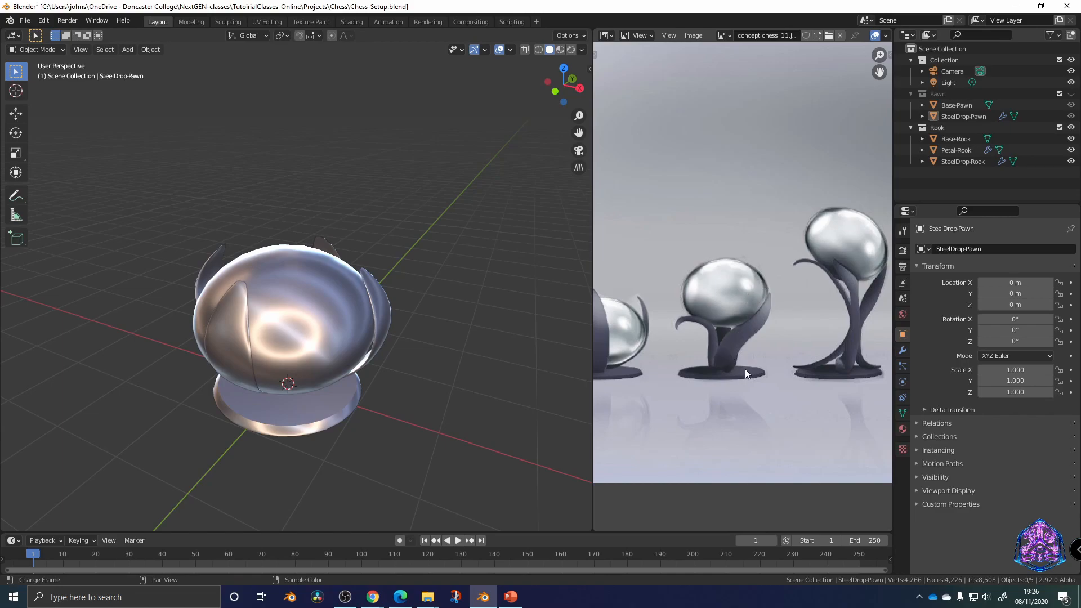
{"action": "middle_click_drag", "start_coordinate": [473, 321], "coordinate": [355, 278]}
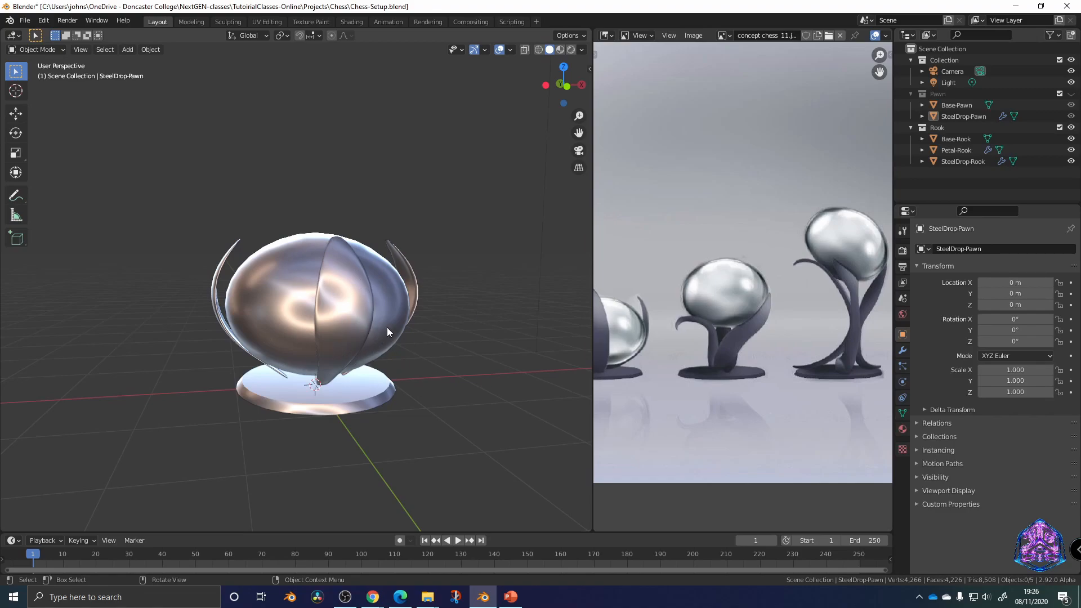
{"action": "middle_click_drag", "start_coordinate": [363, 360], "coordinate": [408, 332]}
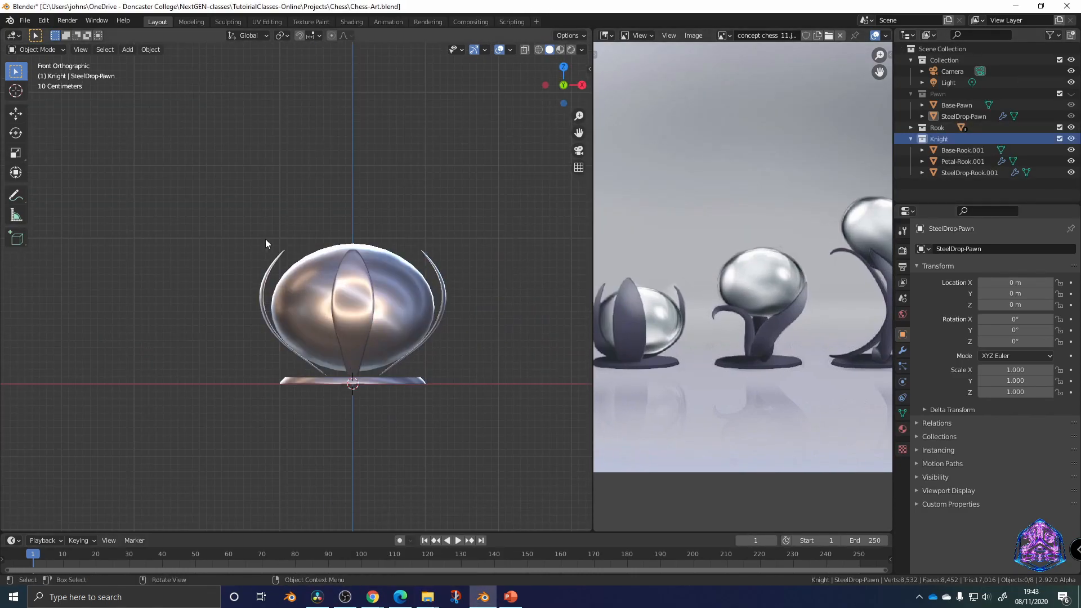
Start editing the knight's petals from the left view and undo the trial changes to them
{"action": "middle_click_drag", "start_coordinate": [265, 238], "coordinate": [349, 251], "text": "alt"}
{"action": "middle_click_drag", "start_coordinate": [490, 270], "coordinate": [446, 292], "text": "shift"}
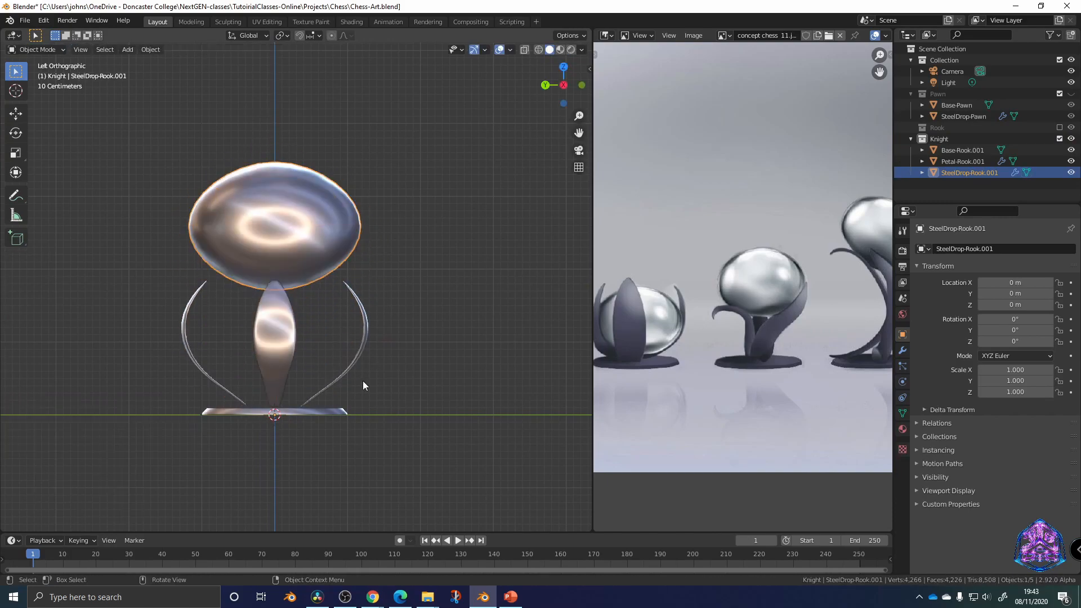
{"action": "key", "text": "Tab"}
{"action": "key", "text": "ctrl+z"}
{"action": "key", "text": "ctrl+z"}
{"action": "key", "text": "ctrl+z"}
{"action": "key", "text": "ctrl+z"}
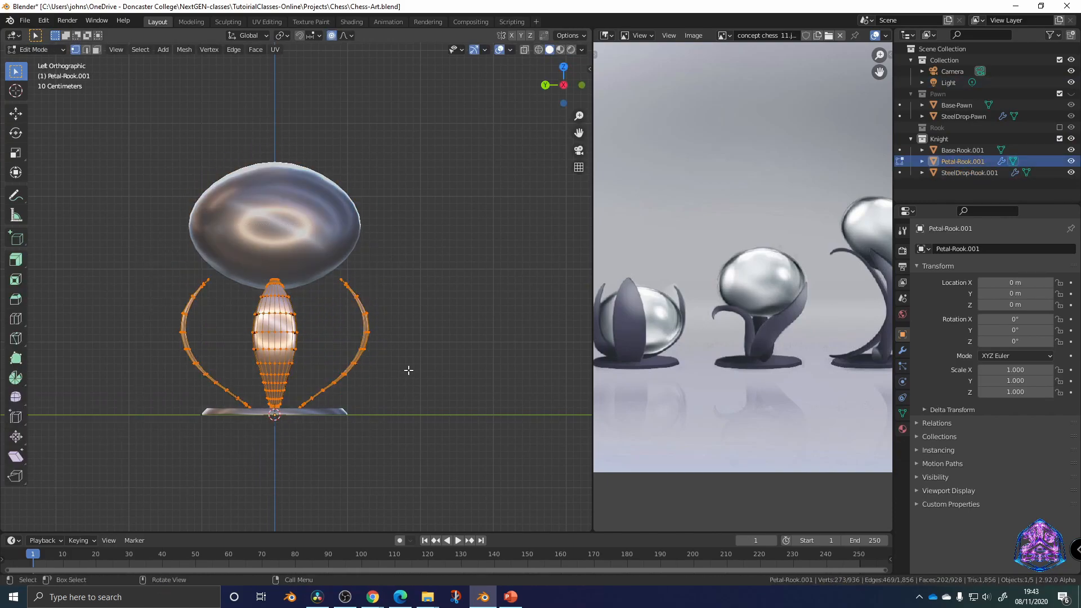
Move the knight's entire petal mesh up along Z so the petals surround its raised ball
{"action": "key", "text": "g"}
{"action": "key", "text": "z"}
{"action": "right_click", "coordinate": [417, 273]}
{"action": "key", "text": "a"}
{"action": "key", "text": "g"}
{"action": "key", "text": "z"}
{"action": "left_click", "coordinate": [323, 343]}
{"action": "middle_click_drag", "start_coordinate": [292, 333], "coordinate": [148, 333]}
{"action": "scroll", "coordinate": [383, 318], "scroll_direction": "up", "scroll_amount": 6}
{"action": "left_click", "coordinate": [392, 313], "text": "alt"}
{"action": "left_click", "coordinate": [155, 332], "text": "alt+shift"}
{"action": "middle_click_drag", "start_coordinate": [249, 363], "coordinate": [212, 184]}
{"action": "left_click", "coordinate": [357, 350], "text": "alt+shift"}
{"action": "scroll", "coordinate": [347, 367], "scroll_direction": "up", "scroll_amount": 3}
{"action": "key", "text": "ctrl+KP_Add"}
{"action": "scroll", "coordinate": [345, 364], "scroll_direction": "down", "scroll_amount": 6}
{"action": "key", "text": "ctrl+KP_Add"}
{"action": "key", "text": "ctrl+KP_Add"}
{"action": "key", "text": "ctrl+KP_Add"}
{"action": "key", "text": "ctrl+KP_Add"}
Select only the centre vertex at the inner bottom end of each petal, working from below in wireframe
{"action": "key", "text": "shift+z"}
{"action": "key", "text": "alt+a"}
{"action": "scroll", "coordinate": [478, 184], "scroll_direction": "up", "scroll_amount": 8}
{"action": "left_click_drag", "start_coordinate": [187, 200], "coordinate": [210, 212]}
{"action": "scroll", "coordinate": [210, 211], "scroll_direction": "down", "scroll_amount": 2}
{"action": "middle_click_drag", "start_coordinate": [211, 211], "coordinate": [146, 231], "text": "shift"}
{"action": "left_click_drag", "start_coordinate": [397, 228], "coordinate": [409, 235], "text": "shift"}
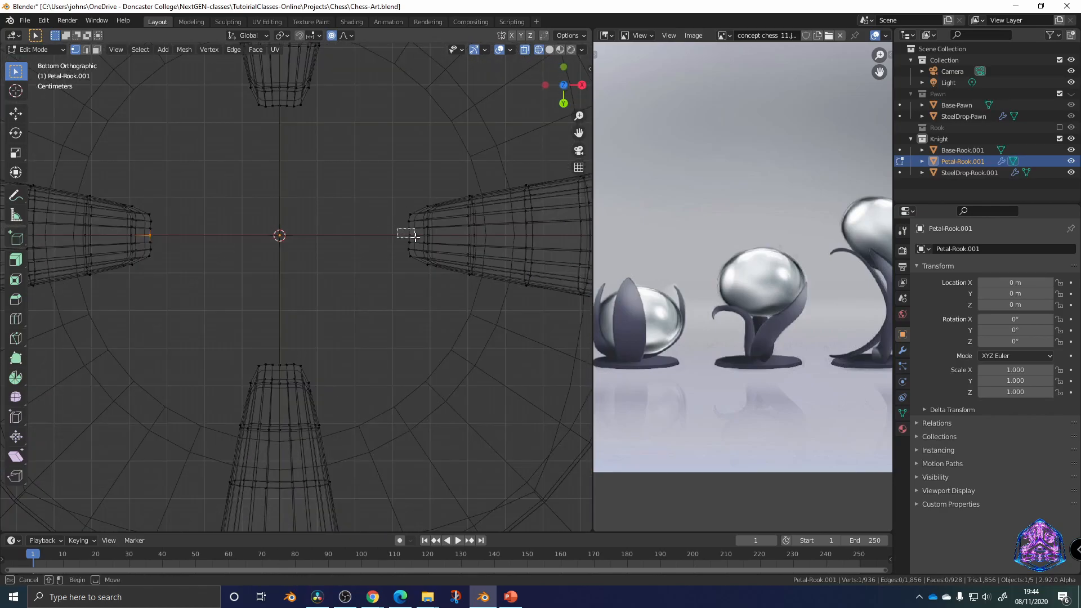
{"action": "left_click_drag", "start_coordinate": [284, 365], "coordinate": [285, 368], "text": "shift"}
Grow the selection step by step until it covers the lower part of all the petals
{"action": "key", "text": "ctrl+KP_Add"}
{"action": "key", "text": "ctrl+KP_Add"}
{"action": "key", "text": "ctrl+KP_Add"}
{"action": "key", "text": "ctrl+KP_Add"}
{"action": "key", "text": "ctrl+KP_Add"}
{"action": "key", "text": "ctrl+KP_Add"}
{"action": "key", "text": "ctrl+KP_Add"}
{"action": "scroll", "coordinate": [295, 292], "scroll_direction": "down", "scroll_amount": 5}
{"action": "middle_click_drag", "start_coordinate": [296, 293], "coordinate": [379, 343]}
{"action": "key", "text": "ctrl+KP_Add"}
{"action": "scroll", "coordinate": [361, 304], "scroll_direction": "down", "scroll_amount": 3}
{"action": "key", "text": "o"}
{"action": "key", "text": "i"}
{"action": "right_click", "coordinate": [341, 291]}
{"action": "key", "text": "o"}
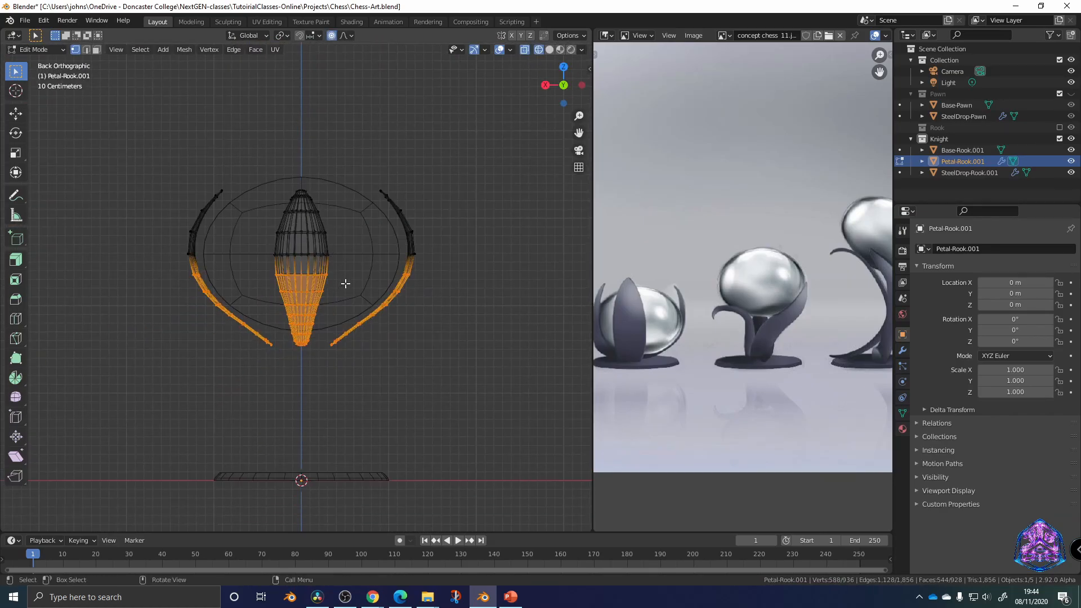
Stretch the petals downward by moving their lower parts down along Z in two passes with smooth proportional editing
{"action": "key", "text": "g"}
{"action": "key", "text": "z"}
{"action": "left_click", "coordinate": [350, 309]}
{"action": "key", "text": "g"}
{"action": "key", "text": "z"}
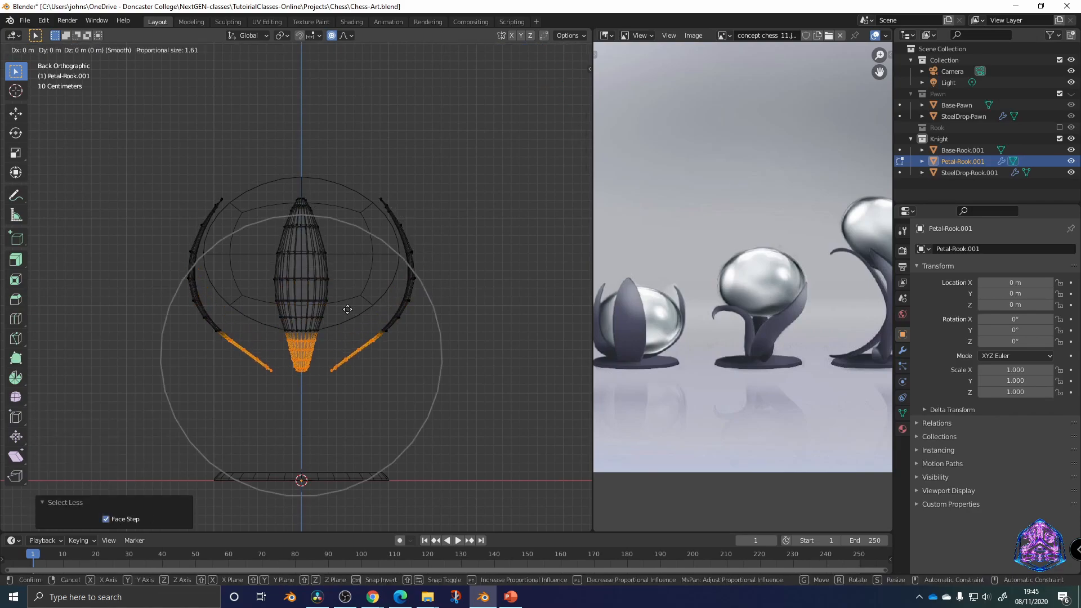
{"action": "left_click", "coordinate": [347, 341]}
Shrink the selection to the petals' lowest tips and move them down along Z to the base with proportional size 0.83
{"action": "key", "text": "ctrl+KP_Subtract"}
{"action": "key", "text": "ctrl+KP_Subtract"}
{"action": "key", "text": "g"}
{"action": "key", "text": "z"}
{"action": "scroll", "coordinate": [355, 393], "scroll_direction": "up", "scroll_amount": 7}
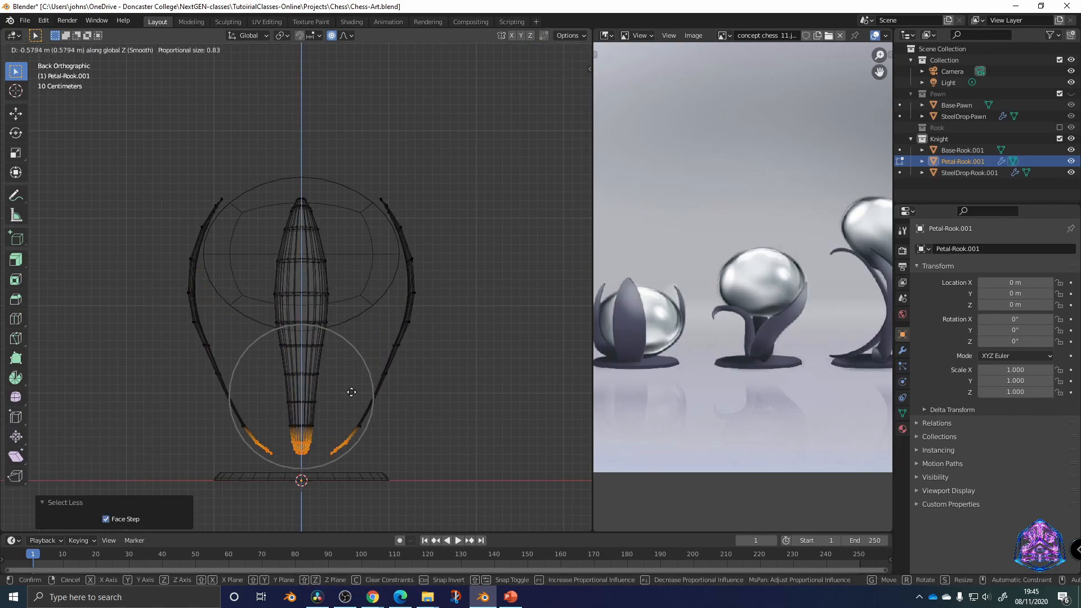
{"action": "left_click", "coordinate": [351, 412]}
Select the whole petal mesh, try a Screw modifier on it and undo the modifier
{"action": "key", "text": "a"}
{"action": "middle_click_drag", "start_coordinate": [473, 359], "coordinate": [393, 255]}
{"action": "left_click", "coordinate": [902, 350]}
{"action": "left_click", "coordinate": [948, 249]}
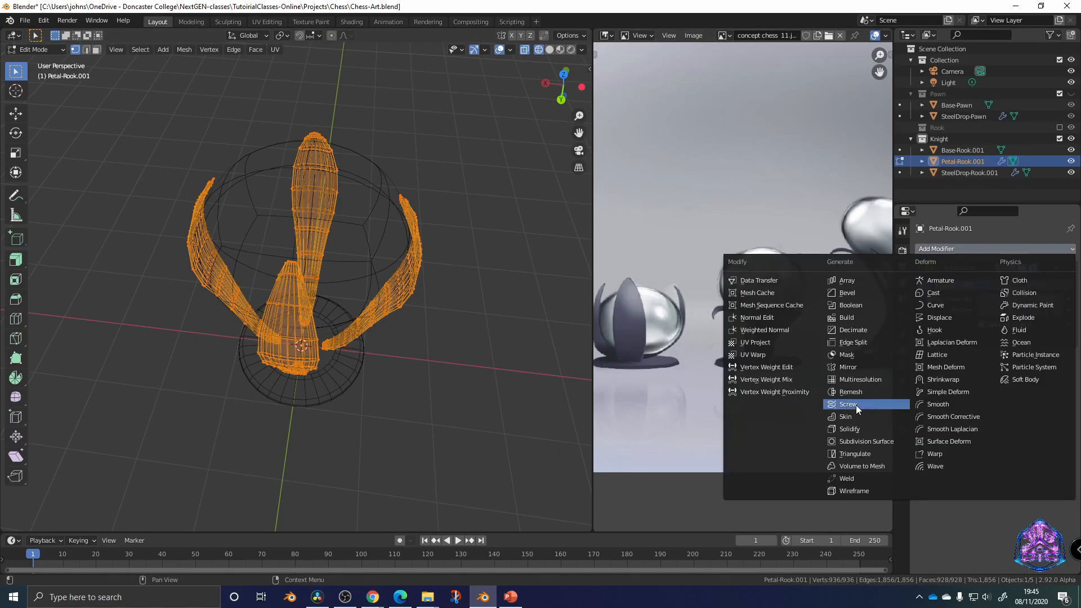
{"action": "left_click", "coordinate": [848, 405]}
{"action": "middle_click_drag", "start_coordinate": [428, 315], "coordinate": [449, 345]}
{"action": "key", "text": "ctrl+z"}
Try a Warp modifier on the knight's petals and undo it
{"action": "left_click", "coordinate": [952, 248]}
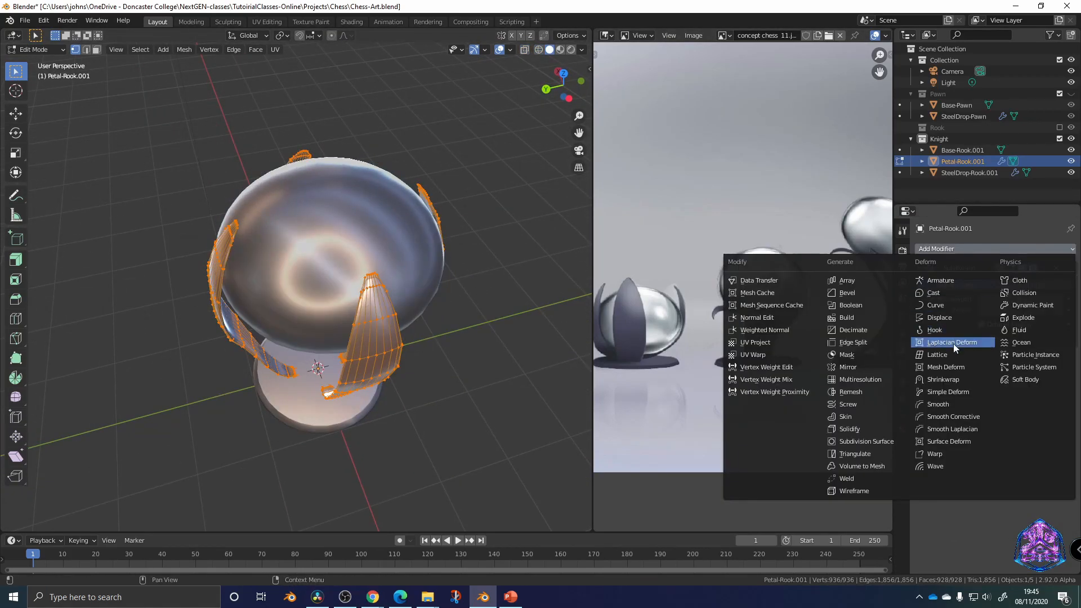
{"action": "left_click", "coordinate": [939, 456]}
{"action": "mouse_move", "coordinate": [444, 383]}
{"action": "middle_mouse_down"}
{"action": "mouse_move", "coordinate": [485, 325]}
{"action": "mouse_move", "coordinate": [441, 380]}
{"action": "middle_mouse_up"}
{"action": "key", "text": "ctrl+z"}
{"action": "key", "text": "ctrl+z"}
Add a Simple Deform modifier to the knight's petals and adjust its angle
{"action": "left_click", "coordinate": [939, 249]}
{"action": "left_click", "coordinate": [932, 445]}
{"action": "mouse_move", "coordinate": [1019, 387]}
{"action": "left_mouse_down"}
{"action": "mouse_move", "coordinate": [1070, 388]}
{"action": "mouse_move", "coordinate": [1014, 388]}
{"action": "left_mouse_up"}
Add a Plain Axes empty with a 1 m radius at the world origin in the Knight collection
{"action": "middle_click_drag", "start_coordinate": [394, 168], "coordinate": [417, 159]}
{"action": "key", "text": "shift+a"}
{"action": "mouse_move", "coordinate": [428, 467]}
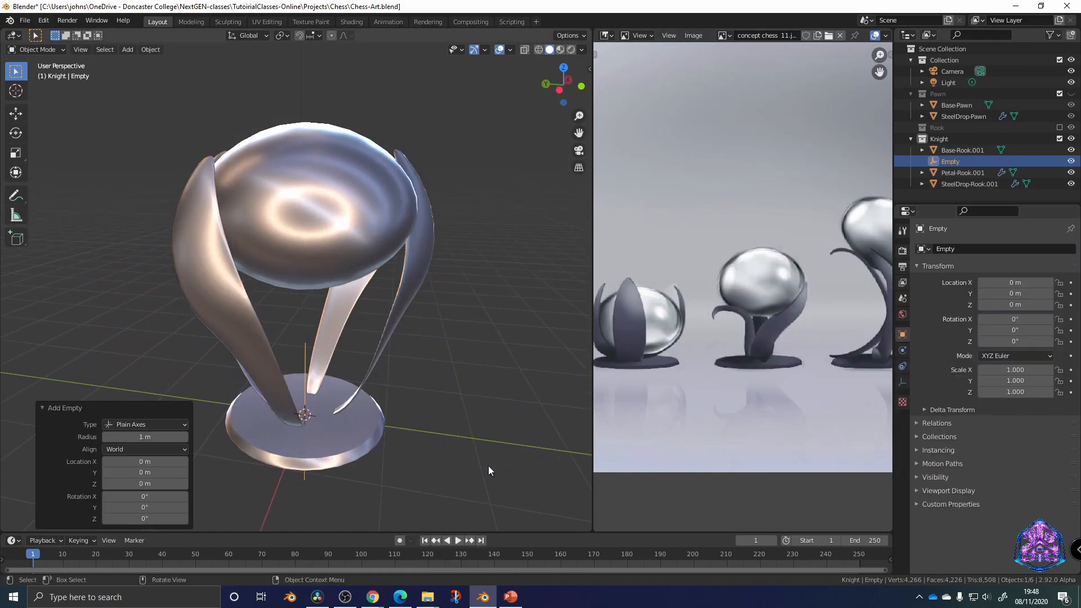
{"action": "left_click", "coordinate": [488, 467]}
{"action": "middle_click_drag", "start_coordinate": [479, 428], "coordinate": [479, 389]}
Try twisting the petals around the Empty on the Z axis with Simple Deform, and remove the modifier
{"action": "left_click", "coordinate": [406, 237]}
{"action": "left_click", "coordinate": [1044, 403]}
{"action": "left_click", "coordinate": [978, 432]}
{"action": "left_click", "coordinate": [1048, 416]}
{"action": "left_click_drag", "start_coordinate": [1020, 388], "coordinate": [968, 388]}
{"action": "middle_click_drag", "start_coordinate": [394, 341], "coordinate": [458, 337]}
{"action": "left_click_drag", "start_coordinate": [1020, 387], "coordinate": [960, 387]}
{"action": "middle_click_drag", "start_coordinate": [428, 330], "coordinate": [169, 307]}
{"action": "left_click", "coordinate": [1056, 357]}
Separate the knight's two outer petals into their own objects, keeping the other opposing pair together as Petal-Rook.001
{"action": "middle_click_drag", "start_coordinate": [468, 292], "coordinate": [236, 332]}
{"action": "key", "text": "Tab"}
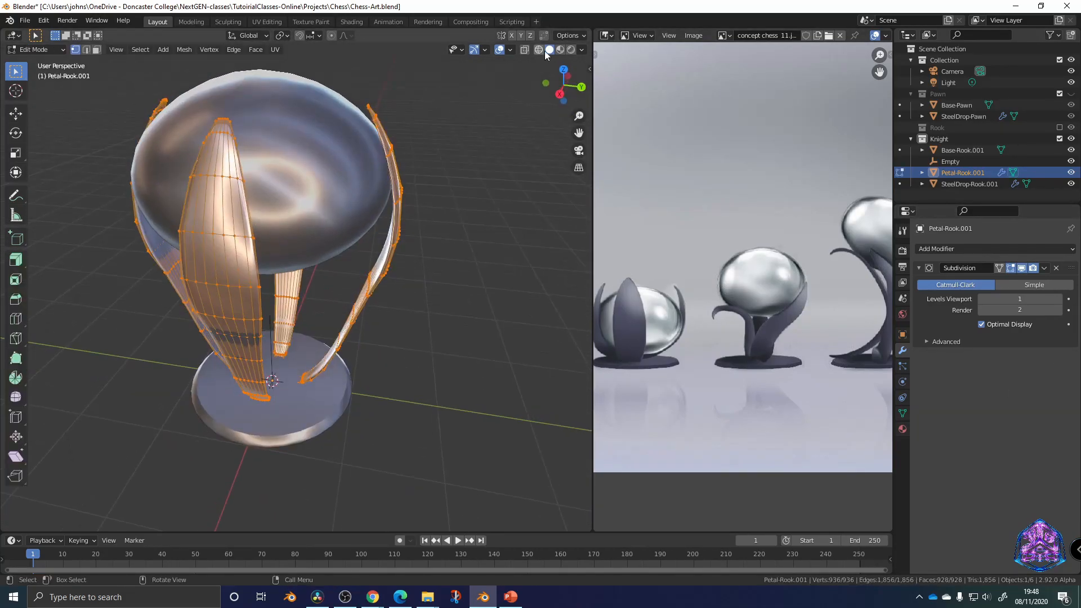
{"action": "left_click", "coordinate": [539, 49]}
{"action": "key", "text": "KP_7"}
{"action": "left_click_drag", "start_coordinate": [293, 283], "coordinate": [294, 283]}
{"action": "key", "text": "a"}
{"action": "key", "text": "alt+a"}
{"action": "key", "text": "Tab"}
Add a Simple Deform modifier to the Petal-Rook.001 pair, twisting it 60° on the Z axis
{"action": "left_click", "coordinate": [962, 248]}
{"action": "left_click", "coordinate": [941, 390]}
{"action": "middle_click_drag", "start_coordinate": [360, 367], "coordinate": [274, 258]}
{"action": "left_click_drag", "start_coordinate": [1020, 387], "coordinate": [1042, 387]}
{"action": "mouse_move", "coordinate": [470, 316]}
{"action": "middle_mouse_down"}
{"action": "mouse_move", "coordinate": [347, 333]}
{"action": "mouse_move", "coordinate": [470, 315]}
{"action": "middle_mouse_up"}
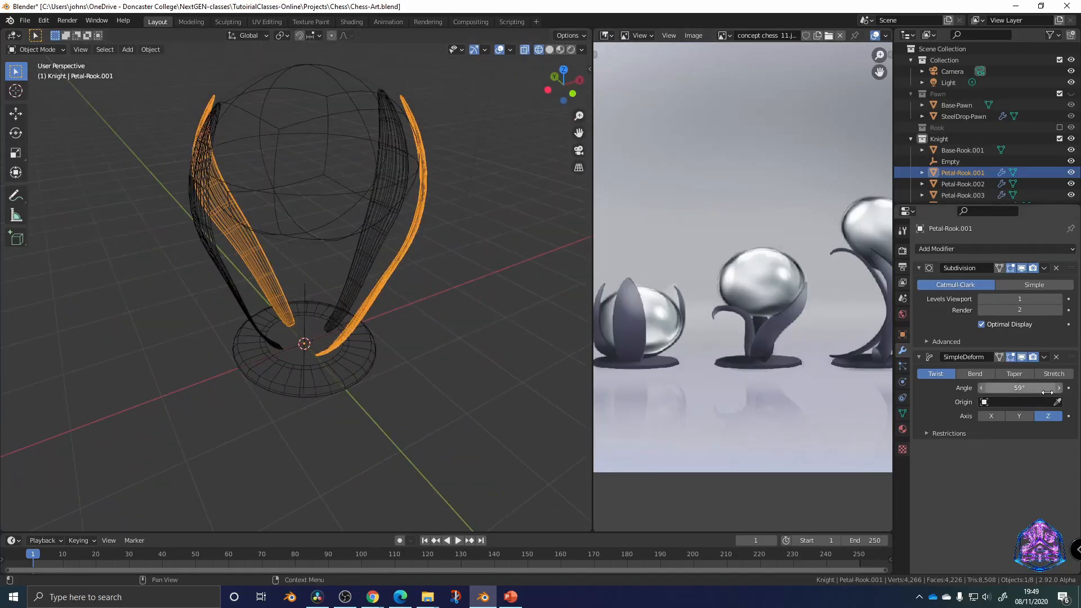
Scale the middle vertex rings of the twisted petal pair inward to narrow the stem area
{"action": "left_click", "coordinate": [458, 397]}
{"action": "key", "text": "Tab"}
{"action": "middle_click_drag", "start_coordinate": [360, 397], "coordinate": [450, 369]}
{"action": "left_click", "coordinate": [332, 280]}
{"action": "left_click", "coordinate": [563, 85]}
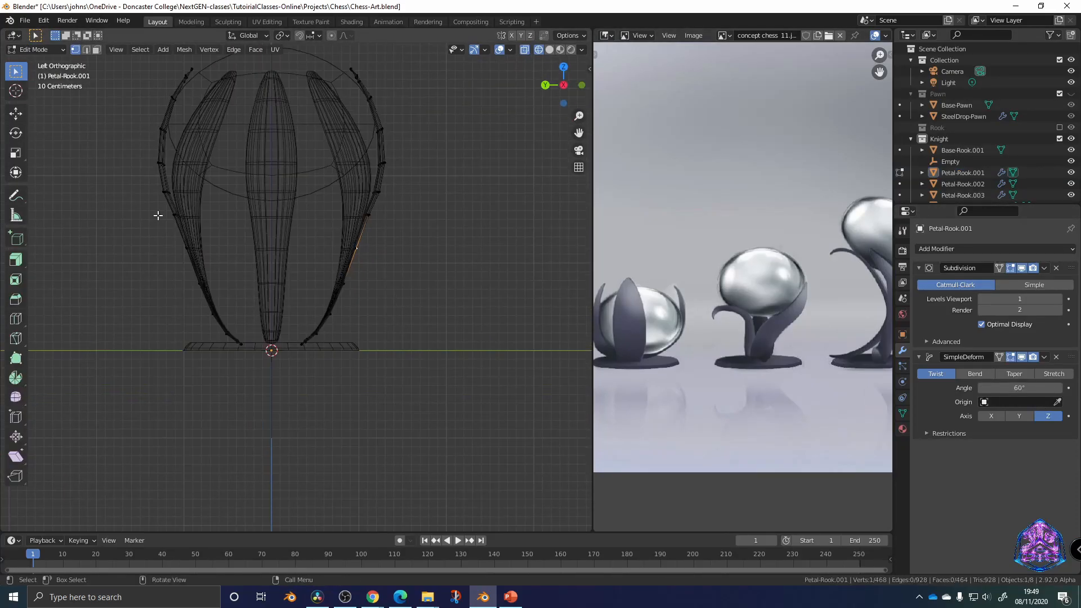
{"action": "left_click", "coordinate": [324, 231]}
{"action": "left_click_drag", "start_coordinate": [175, 239], "coordinate": [369, 262]}
{"action": "key", "text": "s"}
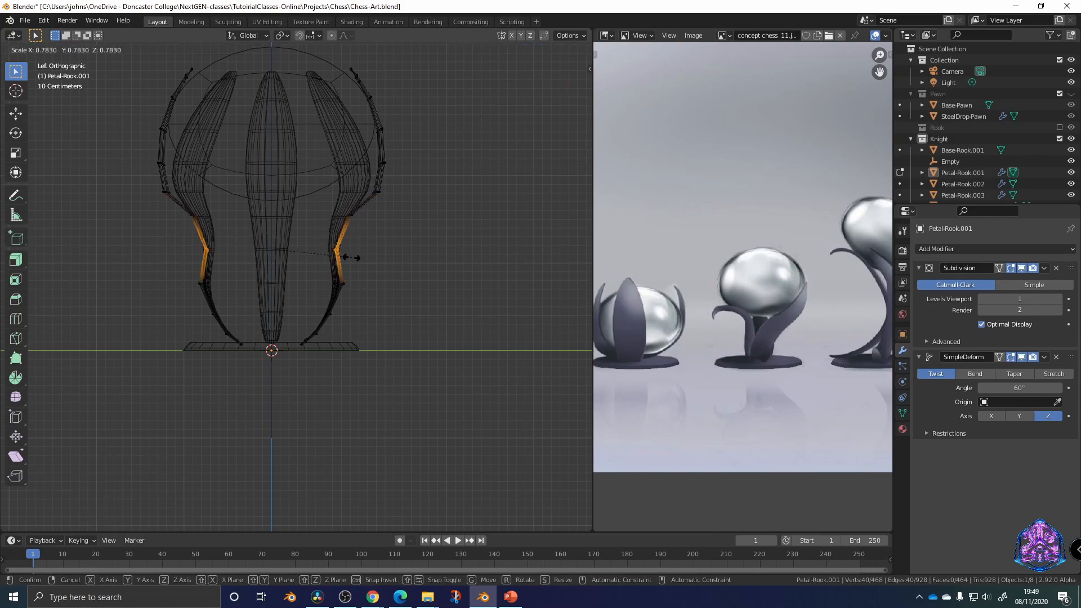
{"action": "left_click", "coordinate": [343, 260]}
{"action": "left_click_drag", "start_coordinate": [169, 272], "coordinate": [366, 298]}
{"action": "key", "text": "s"}
Scale the lower vertex rings of the twisted petal pair inward toward the centre of the base
{"action": "left_click_drag", "start_coordinate": [211, 323], "coordinate": [337, 333]}
{"action": "scroll", "coordinate": [331, 296], "scroll_direction": "up", "scroll_amount": 7}
{"action": "scroll", "coordinate": [331, 297], "scroll_direction": "up", "scroll_amount": 2}
{"action": "middle_click_drag", "start_coordinate": [287, 241], "coordinate": [351, 292], "text": "shift"}
{"action": "left_click_drag", "start_coordinate": [85, 205], "coordinate": [485, 270]}
{"action": "key", "text": "s"}
{"action": "left_click", "coordinate": [342, 254]}
Undo the last change and rescale the selected rings of the twisted petals from the side view
{"action": "left_click", "coordinate": [367, 320]}
{"action": "scroll", "coordinate": [417, 276], "scroll_direction": "down", "scroll_amount": 4}
{"action": "middle_click_drag", "start_coordinate": [462, 232], "coordinate": [427, 265]}
{"action": "key", "text": "ctrl+z"}
{"action": "middle_click_drag", "start_coordinate": [366, 277], "coordinate": [431, 275]}
{"action": "left_click", "coordinate": [556, 88]}
{"action": "scroll", "coordinate": [428, 270], "scroll_direction": "up", "scroll_amount": 4}
{"action": "key", "text": "s"}
{"action": "left_click", "coordinate": [391, 290]}
Select the matching upper rings on both twisted petals and scale them together to smooth the curve
{"action": "left_click", "coordinate": [429, 242]}
{"action": "middle_click_drag", "start_coordinate": [466, 116], "coordinate": [512, 159], "text": "shift"}
{"action": "left_click_drag", "start_coordinate": [529, 191], "coordinate": [474, 164]}
{"action": "left_click_drag", "start_coordinate": [121, 163], "coordinate": [169, 194], "text": "shift"}
{"action": "key", "text": "s"}
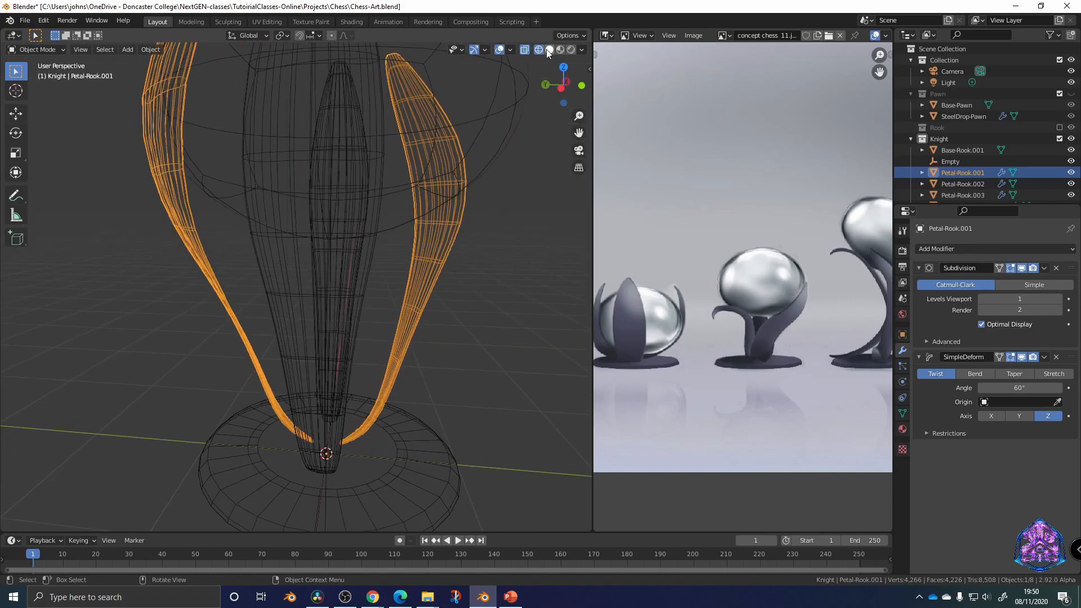
Add a Simple Deform modifier to Petal-Rook.002, set to Bend on the Y axis with the Empty as origin
{"action": "left_click", "coordinate": [549, 50]}
{"action": "mouse_move", "coordinate": [387, 309]}
{"action": "middle_mouse_down"}
{"action": "mouse_move", "coordinate": [458, 277]}
{"action": "mouse_move", "coordinate": [440, 215]}
{"action": "middle_mouse_up"}
{"action": "scroll", "coordinate": [440, 214], "scroll_direction": "up", "scroll_amount": 2}
{"action": "key", "text": "Tab"}
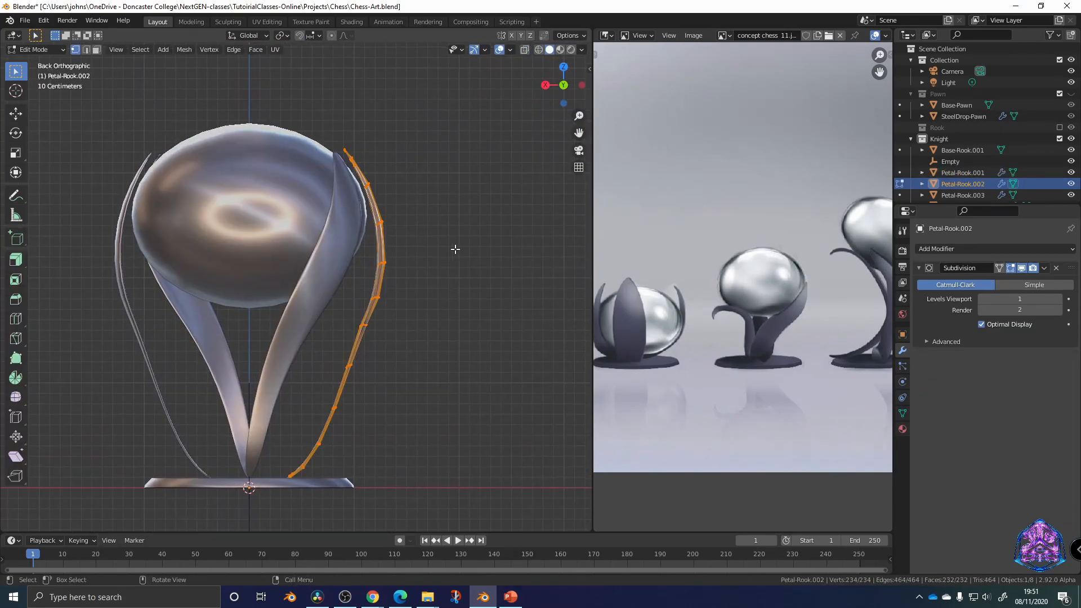
{"action": "left_click", "coordinate": [995, 249]}
{"action": "left_click", "coordinate": [936, 390]}
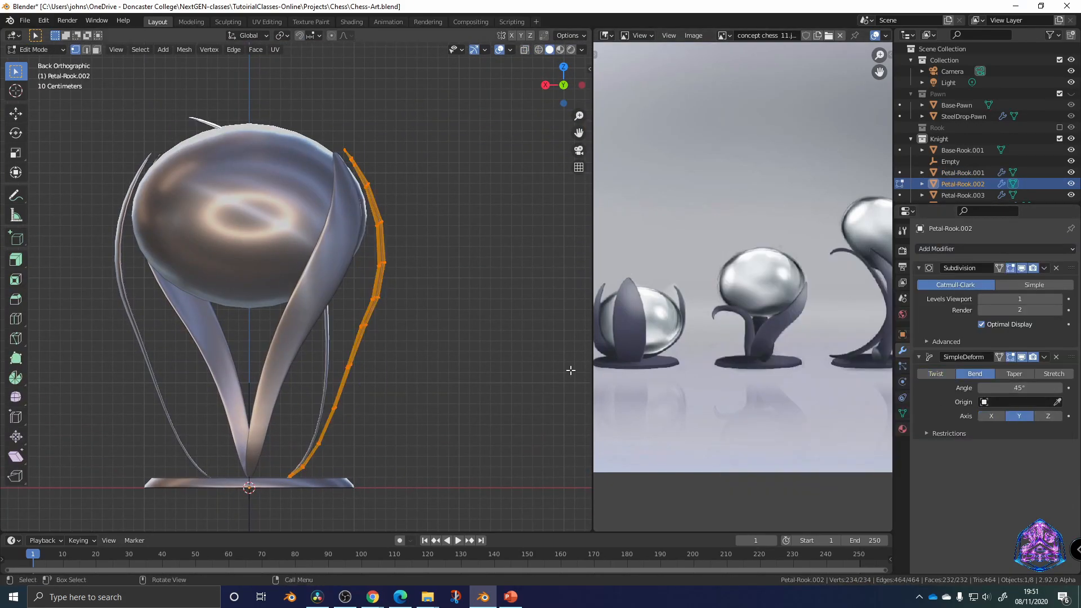
{"action": "left_click", "coordinate": [1014, 401]}
{"action": "left_click", "coordinate": [971, 468]}
{"action": "middle_click_drag", "start_coordinate": [448, 385], "coordinate": [451, 391], "text": "shift"}
{"action": "scroll", "coordinate": [962, 164], "scroll_direction": "down", "scroll_amount": 1}
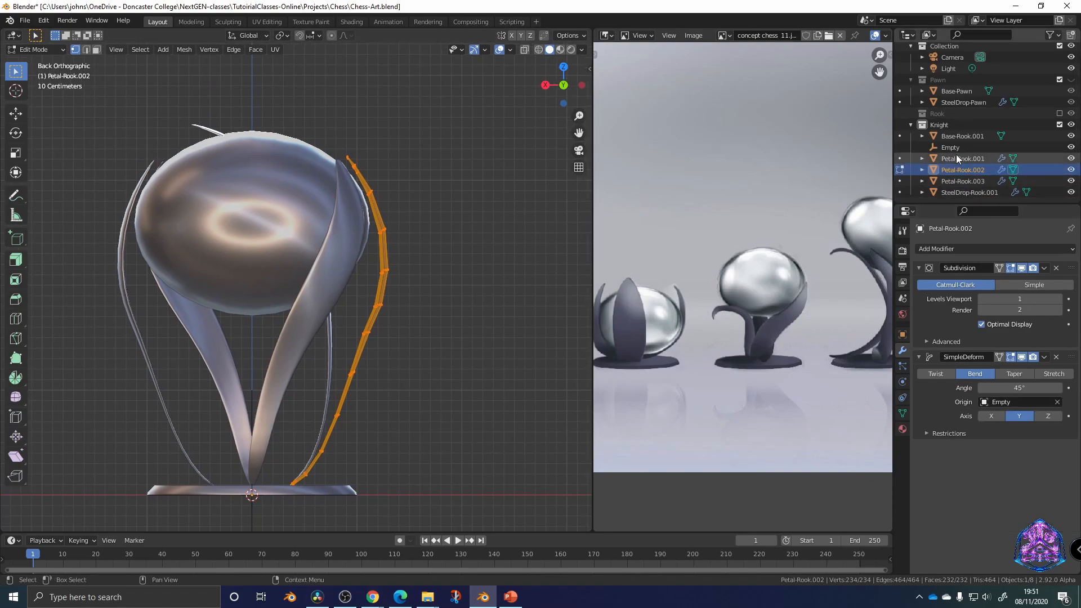
Move the Empty out beside Petal-Rook.002 to shift the centre of the bend
{"action": "left_click", "coordinate": [952, 148]}
{"action": "key", "text": "Tab"}
{"action": "left_click", "coordinate": [392, 192]}
{"action": "left_click", "coordinate": [381, 242]}
{"action": "key", "text": "g"}
{"action": "left_click", "coordinate": [383, 209]}
Show the model in wireframe and apply the bend modifier on Petal-Rook.002
{"action": "key", "text": "Tab"}
{"action": "left_click_drag", "start_coordinate": [257, 313], "coordinate": [362, 473]}
{"action": "key", "text": "shift+z"}
{"action": "left_click", "coordinate": [353, 468]}
{"action": "key", "text": "Tab"}
{"action": "middle_click_drag", "start_coordinate": [352, 428], "coordinate": [361, 394]}
{"action": "key", "text": "ctrl+a"}
{"action": "middle_click_drag", "start_coordinate": [394, 361], "coordinate": [372, 237]}
{"action": "key", "text": "Tab"}
Move and rotate the upper rings of Petal-Rook.002 so its tip curls around the steel drop
{"action": "left_click_drag", "start_coordinate": [261, 123], "coordinate": [394, 256]}
{"action": "key", "text": "g"}
{"action": "left_click", "coordinate": [320, 189]}
{"action": "key", "text": "r"}
{"action": "left_click", "coordinate": [314, 164]}
{"action": "key", "text": "g"}
{"action": "left_click", "coordinate": [355, 216]}
{"action": "key", "text": "g"}
{"action": "left_click", "coordinate": [388, 282]}
Move the lower-middle rings of Petal-Rook.002 inward toward the twisted petals
{"action": "middle_click_drag", "start_coordinate": [372, 428], "coordinate": [373, 230], "text": "shift"}
{"action": "left_click_drag", "start_coordinate": [313, 357], "coordinate": [346, 379]}
{"action": "key", "text": "g"}
{"action": "left_click", "coordinate": [337, 284]}
{"action": "left_click_drag", "start_coordinate": [275, 396], "coordinate": [307, 425]}
{"action": "key", "text": "g"}
{"action": "left_click", "coordinate": [304, 353]}
Move the bottom rings of Petal-Rook.002 to the centre of the base, where the twisted petals meet
{"action": "key", "text": "g"}
{"action": "left_click", "coordinate": [260, 422]}
{"action": "left_click_drag", "start_coordinate": [239, 435], "coordinate": [236, 479]}
{"action": "key", "text": "g"}
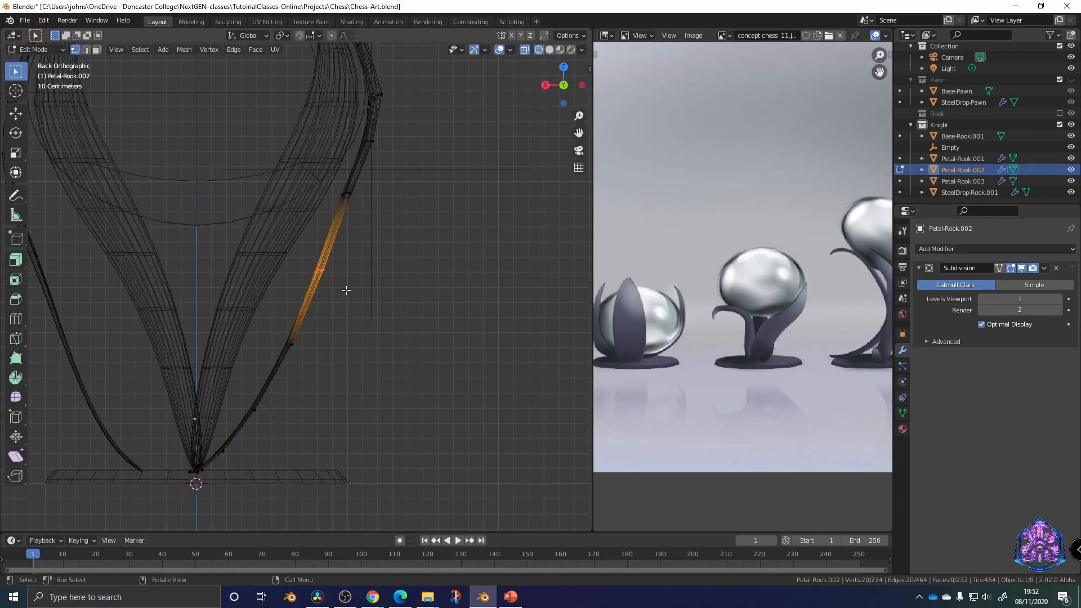
{"action": "left_click", "coordinate": [335, 300]}
Rotate the lower and upper rings of Petal-Rook.002 to smooth its profile, and finish editing the petal
{"action": "left_click_drag", "start_coordinate": [273, 326], "coordinate": [316, 372]}
{"action": "key", "text": "r"}
{"action": "left_click", "coordinate": [316, 370]}
{"action": "left_click_drag", "start_coordinate": [348, 119], "coordinate": [391, 172]}
{"action": "key", "text": "r"}
{"action": "left_click", "coordinate": [391, 174]}
{"action": "left_click_drag", "start_coordinate": [323, 171], "coordinate": [382, 223]}
{"action": "middle_click_drag", "start_coordinate": [382, 223], "coordinate": [360, 376], "text": "shift"}
{"action": "key", "text": "Tab"}
{"action": "left_click", "coordinate": [415, 355]}
Add a Simple Deform modifier to Petal-Rook.003, set to Bend on the Y axis with the Empty as origin
{"action": "scroll", "coordinate": [416, 355], "scroll_direction": "down", "scroll_amount": 3}
{"action": "middle_click_drag", "start_coordinate": [416, 243], "coordinate": [401, 271]}
{"action": "left_click", "coordinate": [204, 335]}
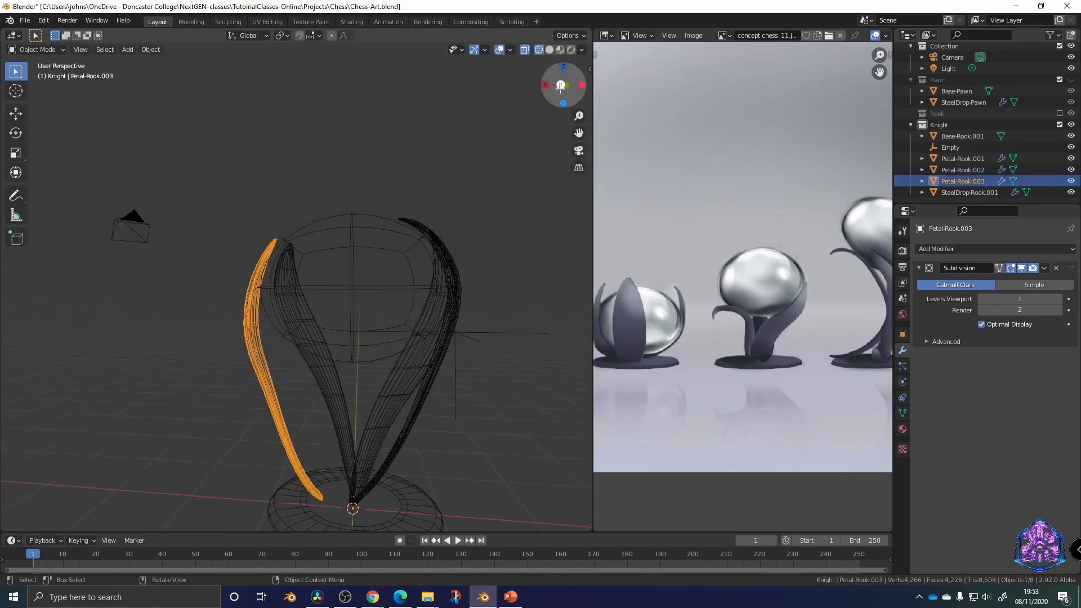
{"action": "left_click", "coordinate": [561, 85]}
{"action": "key", "text": "Tab"}
{"action": "left_click", "coordinate": [965, 249]}
{"action": "left_click", "coordinate": [946, 391]}
{"action": "left_click", "coordinate": [1014, 402]}
{"action": "left_click", "coordinate": [974, 463]}
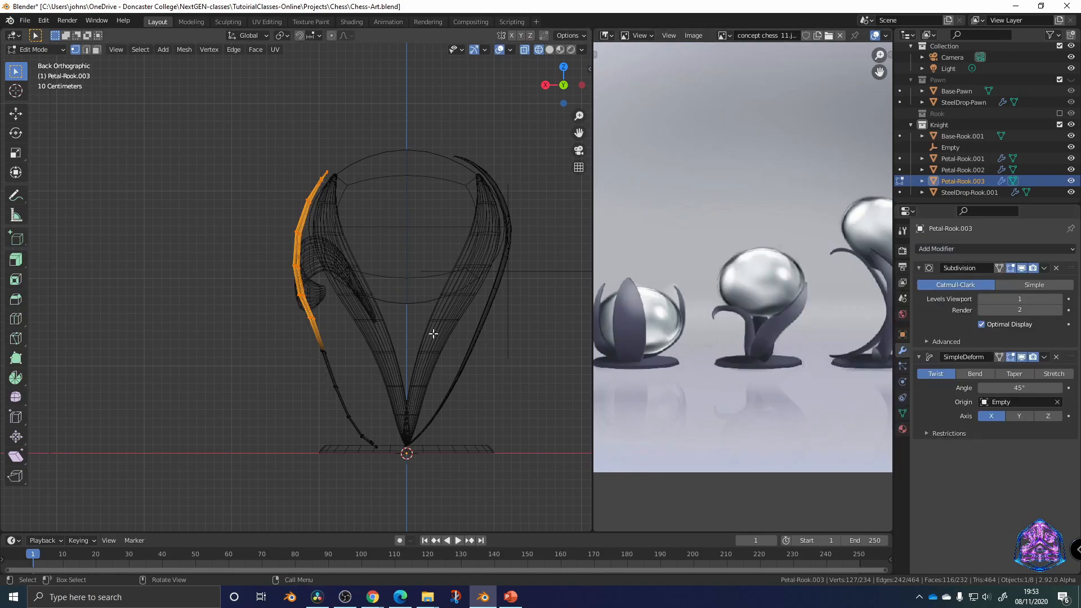
{"action": "middle_click_drag", "start_coordinate": [450, 338], "coordinate": [414, 335], "text": "shift"}
{"action": "left_click", "coordinate": [972, 374]}
{"action": "left_click", "coordinate": [1019, 416]}
Move the Empty across the piece to sit beside Petal-Rook.003
{"action": "scroll", "coordinate": [363, 297], "scroll_direction": "up", "scroll_amount": 2}
{"action": "middle_click_drag", "start_coordinate": [362, 297], "coordinate": [328, 297], "text": "shift"}
{"action": "key", "text": "Tab"}
{"action": "left_click", "coordinate": [535, 302]}
{"action": "key", "text": "g"}
{"action": "left_click", "coordinate": [248, 299]}
{"action": "left_click", "coordinate": [248, 300]}
Try limiting the bend on Petal-Rook.003 with a vertex group named Avoid made from its lower part
{"action": "middle_click_drag", "start_coordinate": [248, 300], "coordinate": [270, 244], "text": "shift"}
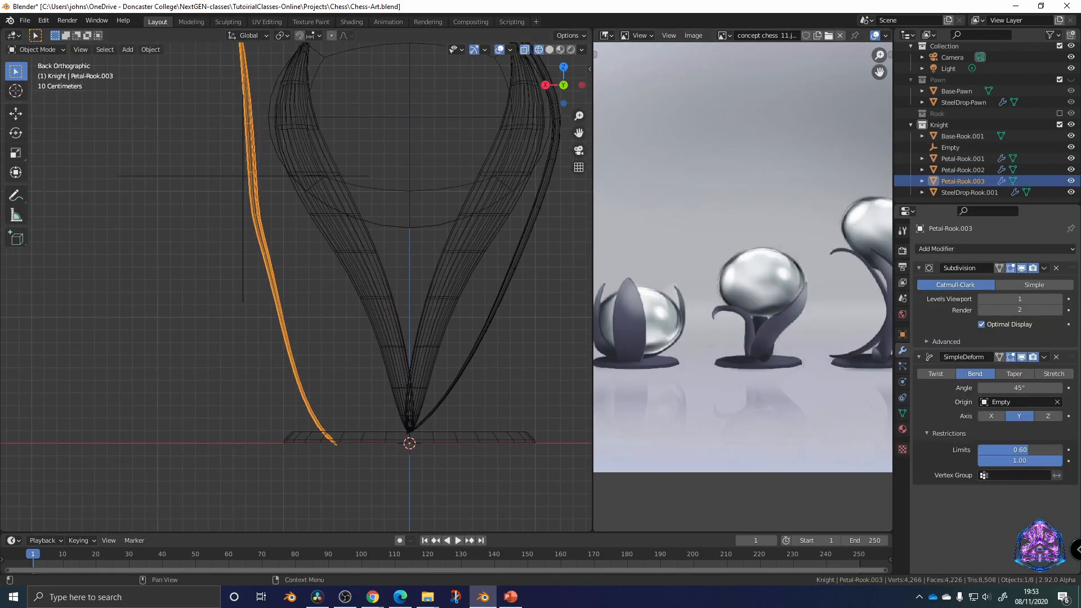
{"action": "key", "text": "Tab"}
{"action": "left_click", "coordinate": [903, 413]}
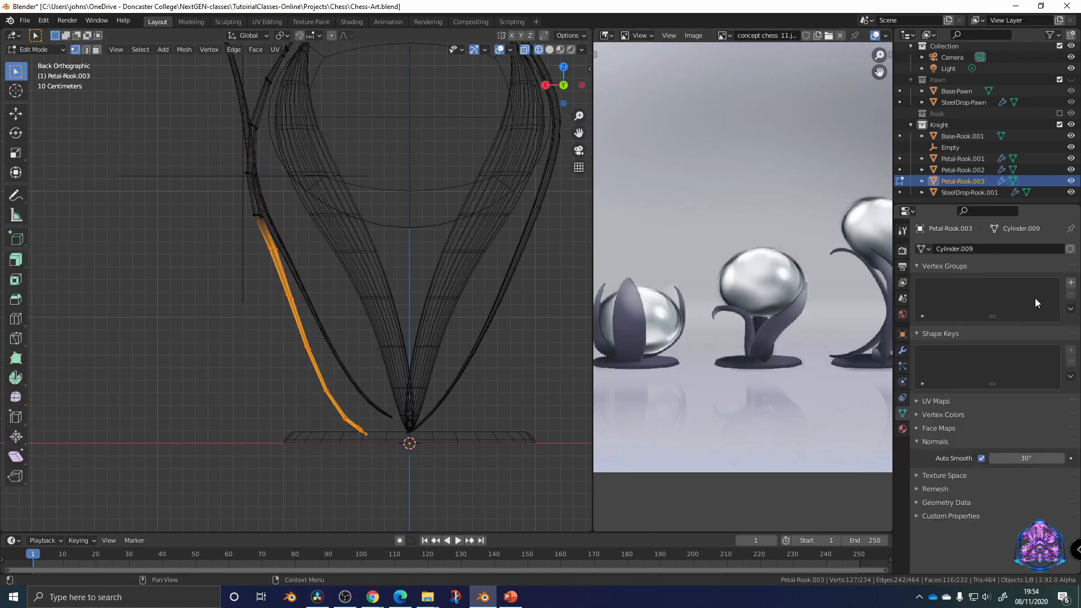
{"action": "double_click", "coordinate": [980, 283]}
{"action": "type", "text": "Avoid"}
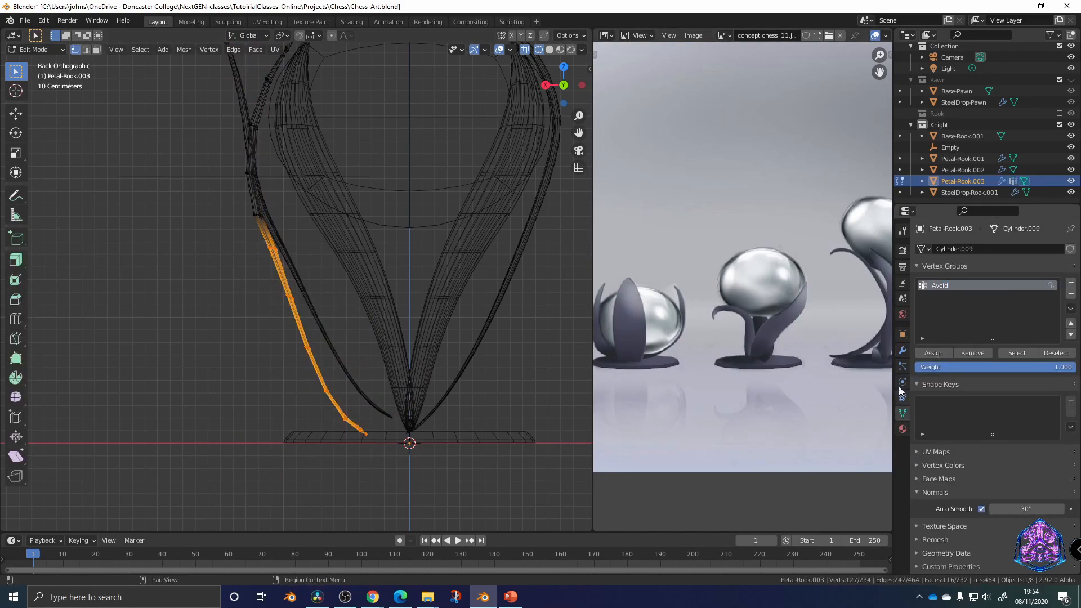
{"action": "left_click", "coordinate": [903, 351]}
{"action": "key", "text": "Tab"}
{"action": "left_click", "coordinate": [242, 254]}
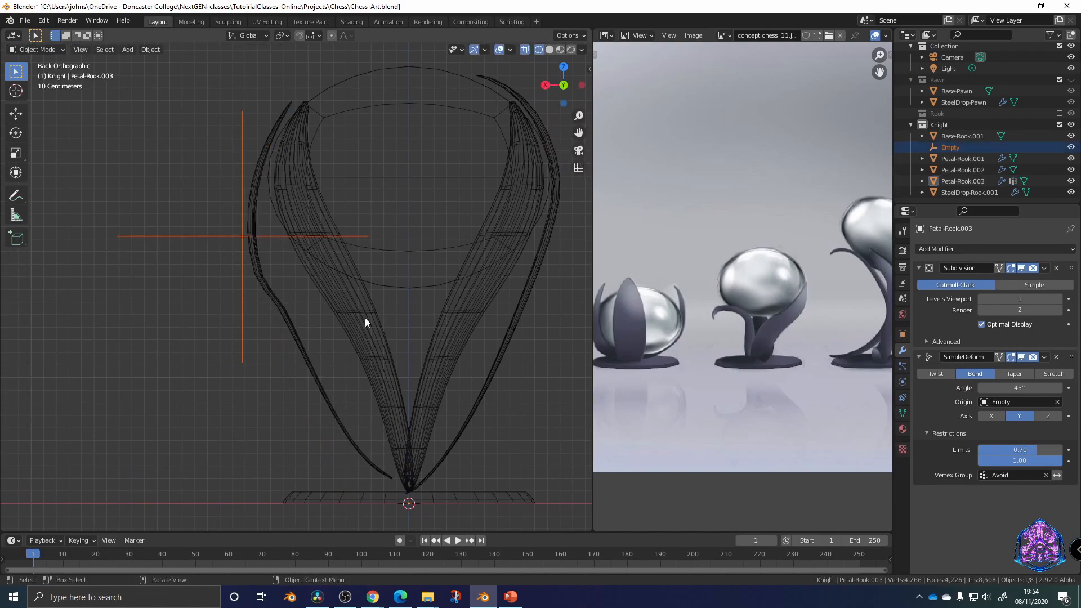
Clear the vertex group from the bend modifier and delete the Avoid group
{"action": "left_click", "coordinate": [1046, 475]}
{"action": "left_click", "coordinate": [903, 413]}
{"action": "left_click", "coordinate": [1070, 294]}
{"action": "key", "text": "Tab"}
Create a vertex group named attract from the upper part of Petal-Rook.003 and use it in the bend modifier
{"action": "left_click_drag", "start_coordinate": [167, 68], "coordinate": [315, 313]}
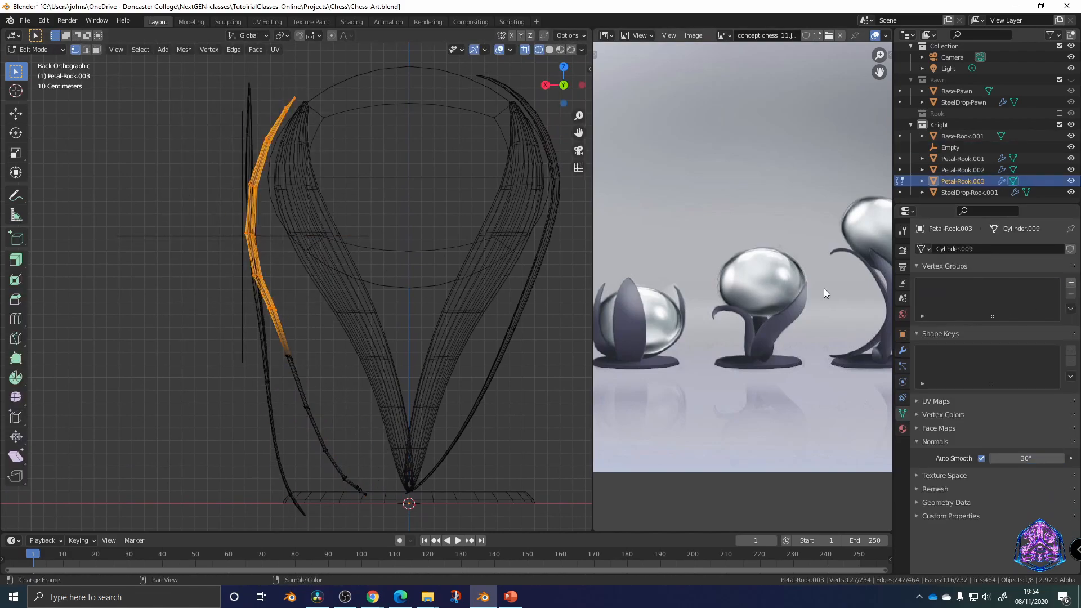
{"action": "left_click", "coordinate": [1071, 282]}
{"action": "double_click", "coordinate": [945, 285]}
{"action": "type", "text": "attr"}
{"action": "left_click", "coordinate": [903, 350]}
{"action": "left_click", "coordinate": [1011, 475]}
{"action": "left_click", "coordinate": [955, 360]}
{"action": "key", "text": "Tab"}
Move the Empty down beside the lower part of Petal-Rook.003 and reselect the petal
{"action": "middle_click_drag", "start_coordinate": [237, 254], "coordinate": [259, 252], "text": "shift"}
{"action": "left_click", "coordinate": [259, 251]}
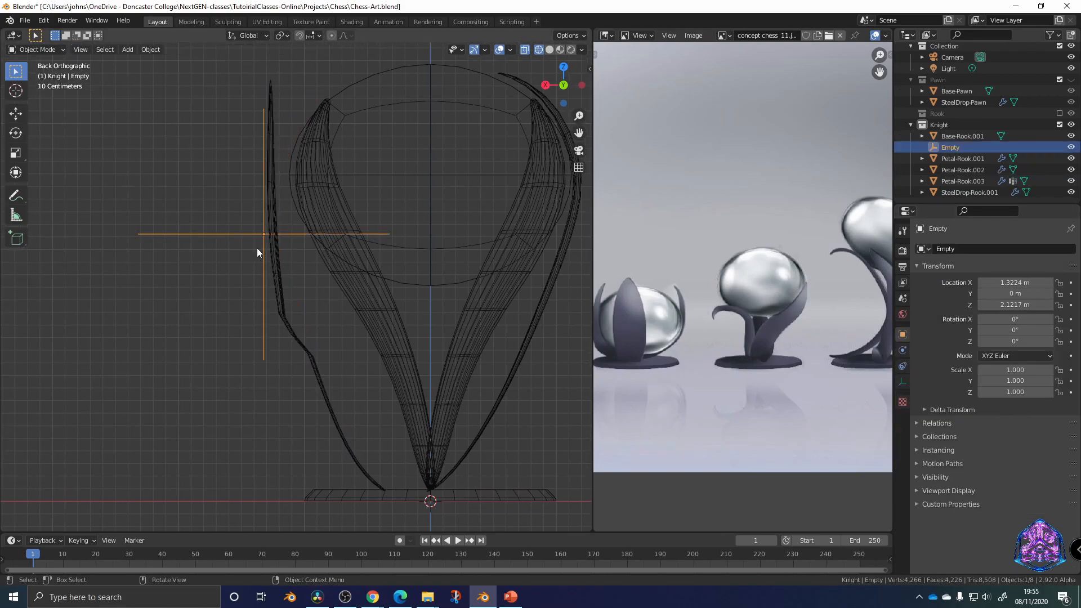
{"action": "key", "text": "g"}
{"action": "left_click", "coordinate": [288, 333]}
{"action": "left_click", "coordinate": [267, 264]}
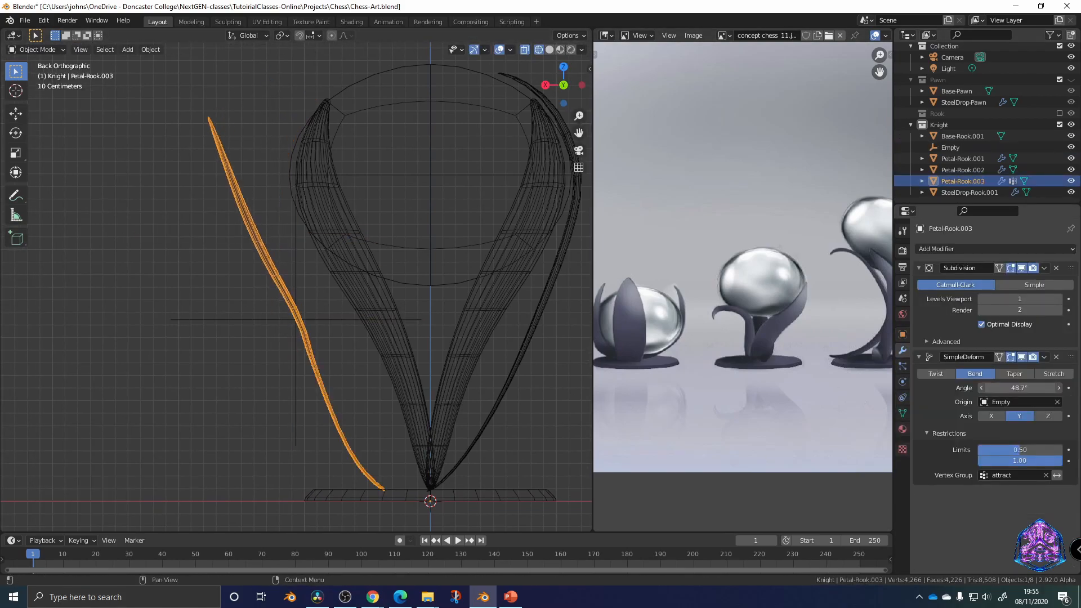
Reposition the Empty to curl the upper half of Petal-Rook.003 outward and apply the petal's bend modifier
{"action": "left_click", "coordinate": [318, 332]}
{"action": "key", "text": "g"}
{"action": "left_click", "coordinate": [312, 316]}
{"action": "left_click", "coordinate": [298, 313]}
{"action": "left_click", "coordinate": [919, 357]}
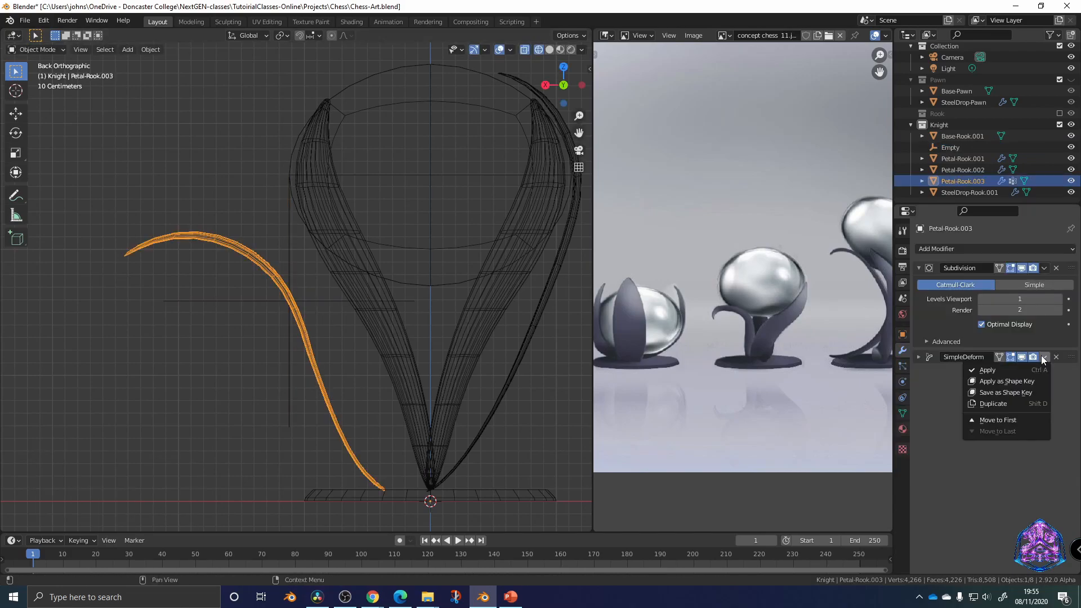
Move the Petal-Rook.003 mesh along X until its lower end meets the centre of the base
{"action": "key", "text": "Tab"}
{"action": "key", "text": "g"}
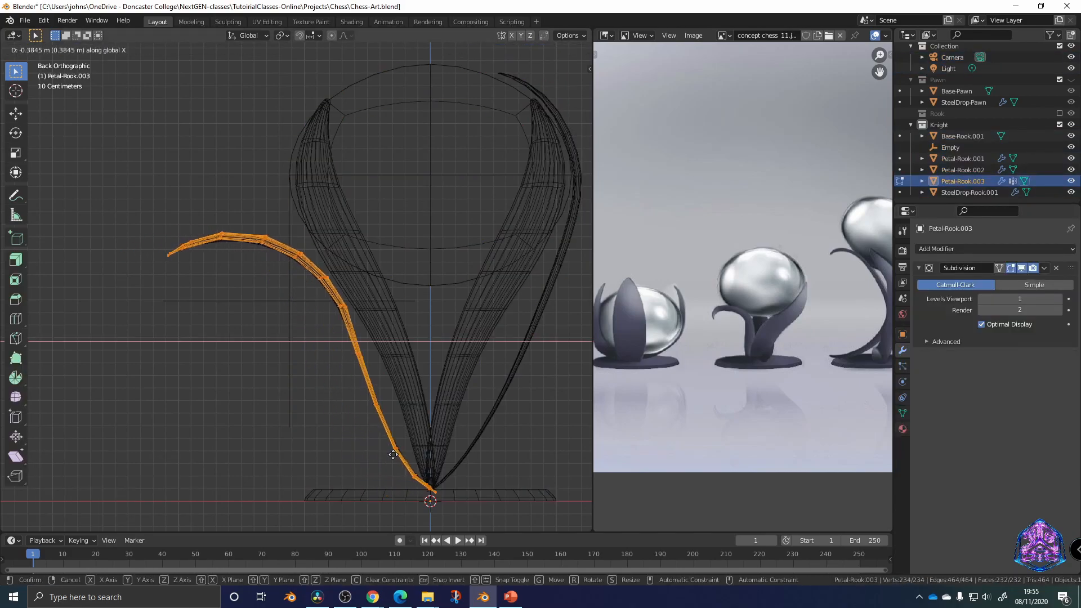
{"action": "left_click", "coordinate": [392, 453]}
Adjust the upper, curled part of Petal-Rook.003 by moving its vertices with proportional editing, and deselect the petal
{"action": "left_click_drag", "start_coordinate": [128, 201], "coordinate": [365, 330]}
{"action": "key", "text": "o"}
{"action": "key", "text": "g"}
{"action": "left_click", "coordinate": [352, 265]}
{"action": "key", "text": "Tab"}
{"action": "key", "text": "alt+a"}
Select the twisted petal pair Petal-Rook.001 and apply its 60° Twist modifier
{"action": "mouse_move", "coordinate": [324, 319]}
{"action": "middle_mouse_down"}
{"action": "mouse_move", "coordinate": [399, 355]}
{"action": "mouse_move", "coordinate": [401, 398]}
{"action": "mouse_move", "coordinate": [361, 303]}
{"action": "mouse_move", "coordinate": [377, 240]}
{"action": "mouse_move", "coordinate": [359, 317]}
{"action": "mouse_move", "coordinate": [455, 285]}
{"action": "mouse_move", "coordinate": [302, 295]}
{"action": "middle_mouse_up"}
{"action": "key", "text": "shift+z"}
{"action": "left_click", "coordinate": [381, 305]}
{"action": "middle_click_drag", "start_coordinate": [450, 313], "coordinate": [394, 316]}
{"action": "left_click", "coordinate": [366, 287]}
{"action": "key", "text": "Tab"}
{"action": "left_click", "coordinate": [570, 88]}
{"action": "key", "text": "Tab"}
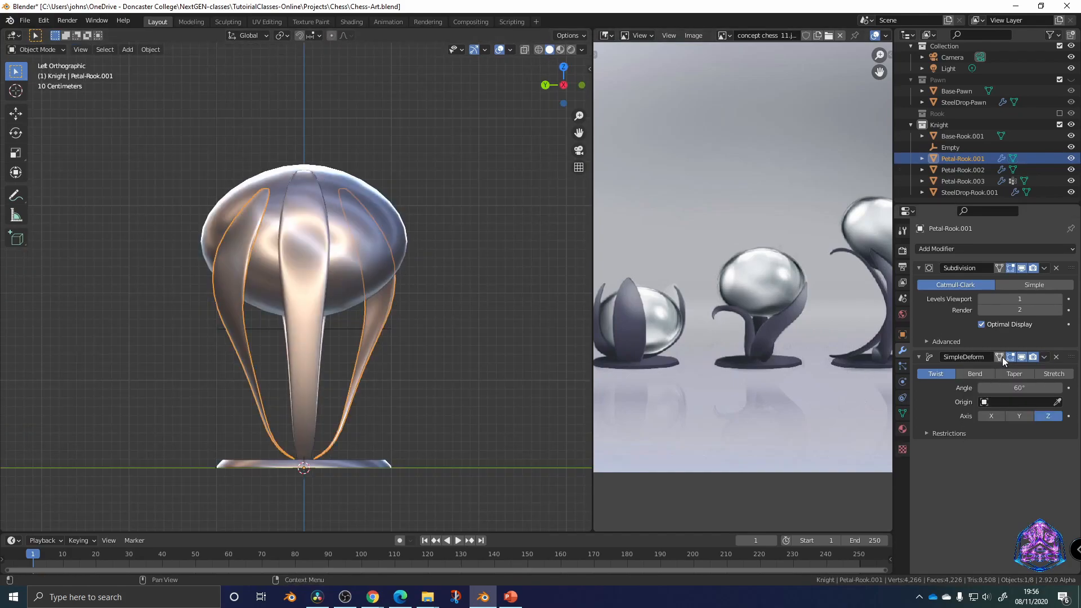
{"action": "key", "text": "ctrl+a"}
Delete the petal on the negative Y side from the Petal-Rook.001 mesh, keeping only the other one
{"action": "key", "text": "Tab"}
{"action": "left_click", "coordinate": [563, 68]}
{"action": "key", "text": "shift+z"}
{"action": "key", "text": "x"}
{"action": "left_click", "coordinate": [389, 381]}
{"action": "key", "text": "Tab"}
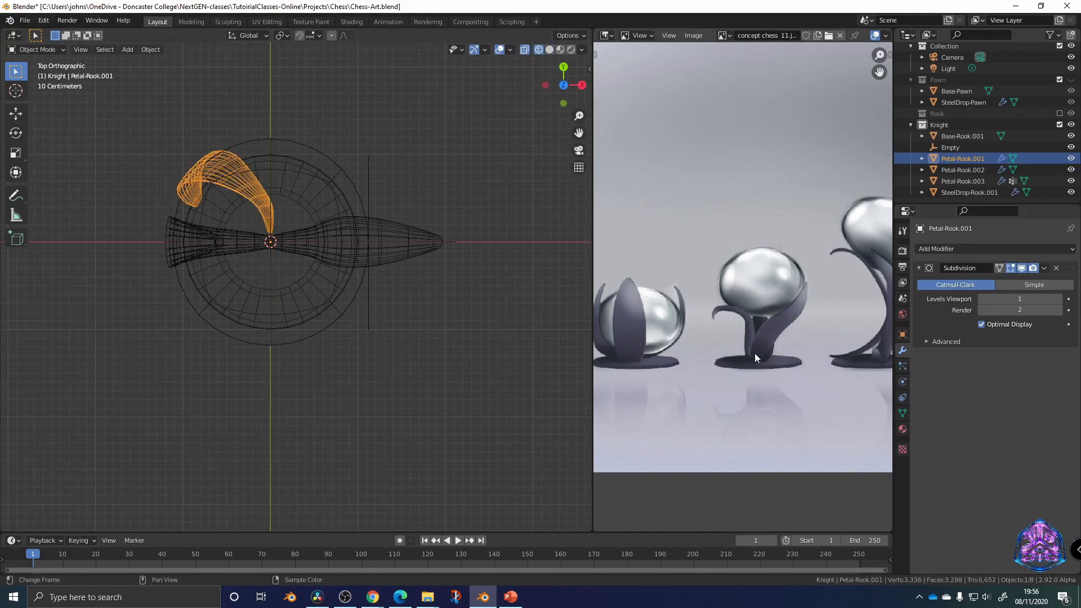
Add a Mirror modifier to Petal-Rook.001 that mirrors across the Y axis only
{"action": "left_click", "coordinate": [994, 249]}
{"action": "left_click", "coordinate": [852, 368]}
{"action": "left_click", "coordinate": [990, 374]}
{"action": "left_click", "coordinate": [1019, 374]}
Delete the Empty that controlled the bend from the Knight collection
{"action": "mouse_move", "coordinate": [574, 371]}
{"action": "middle_mouse_down"}
{"action": "mouse_move", "coordinate": [506, 307]}
{"action": "mouse_move", "coordinate": [398, 276]}
{"action": "mouse_move", "coordinate": [476, 293]}
{"action": "middle_mouse_up"}
{"action": "scroll", "coordinate": [401, 298], "scroll_direction": "up", "scroll_amount": 4}
{"action": "left_click", "coordinate": [161, 178]}
{"action": "key", "text": "Delete"}
{"action": "middle_click_drag", "start_coordinate": [160, 174], "coordinate": [204, 287], "text": "shift"}
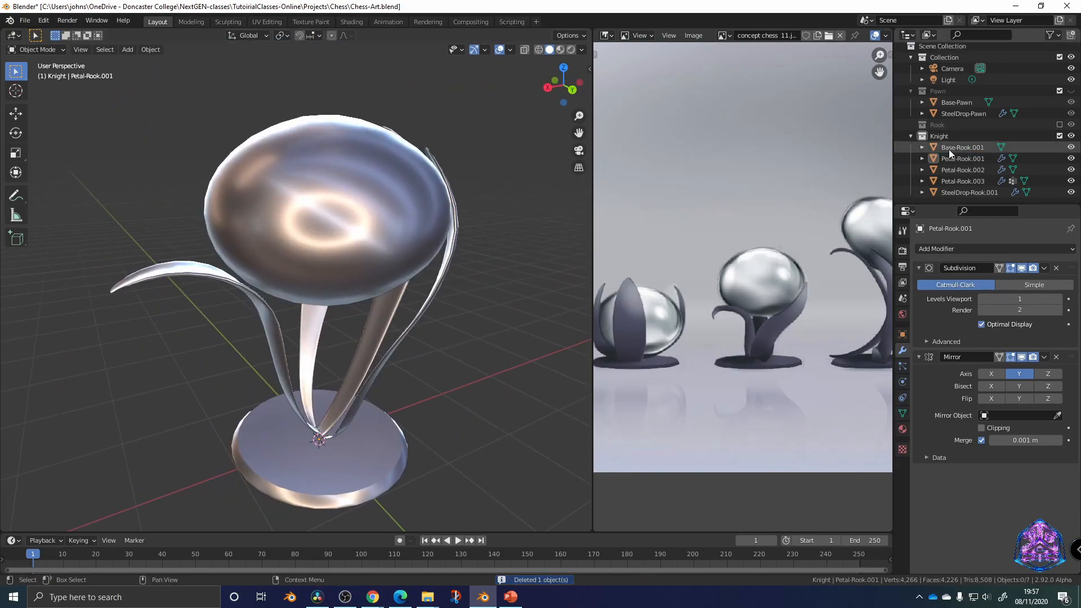
Apply the Mirror modifier on Petal-Rook.001 and join Petal-Rook.001, Petal-Rook.002 and Petal-Rook.003 into one object
{"action": "left_click", "coordinate": [962, 173], "text": "shift"}
{"action": "left_click", "coordinate": [962, 162]}
{"action": "left_click", "coordinate": [1045, 356]}
{"action": "left_click", "coordinate": [1008, 369]}
{"action": "left_click", "coordinate": [962, 184], "text": "shift"}
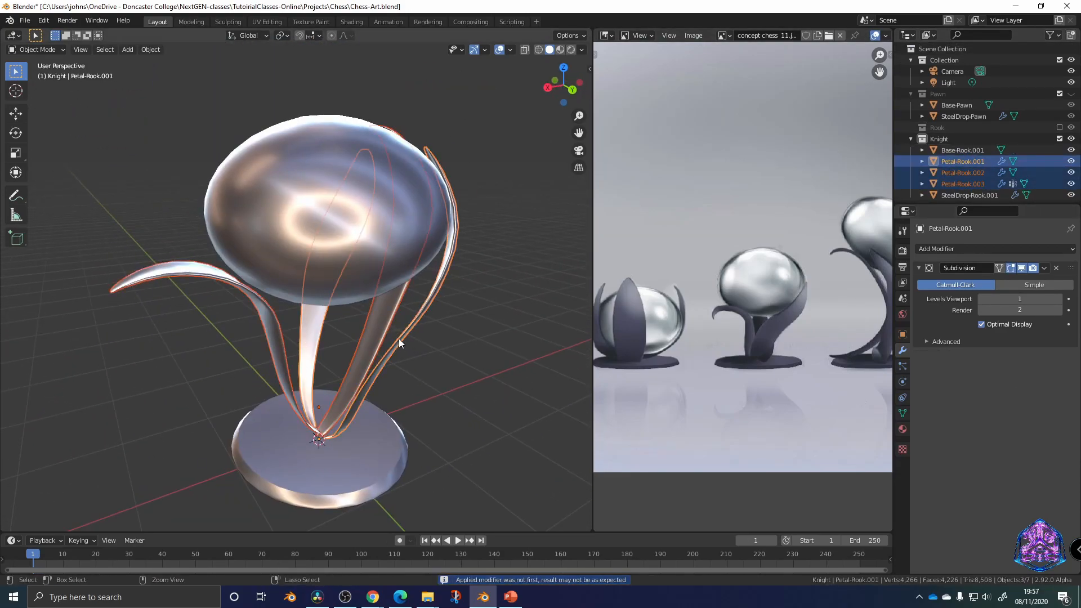
Rename the joined petals as Petal-Knight and the base object as Base-Knight
{"action": "double_click", "coordinate": [962, 162]}
{"action": "double_click", "coordinate": [962, 150]}
{"action": "left_click_drag", "start_coordinate": [984, 150], "coordinate": [957, 150]}
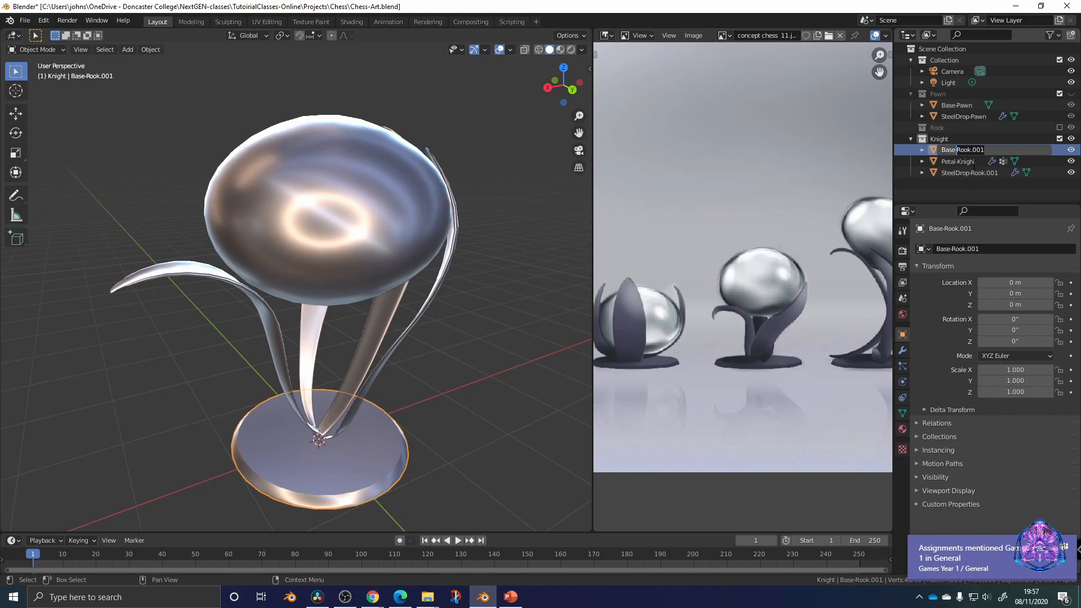
{"action": "type", "text": "Knight"}
{"action": "key", "text": "Return"}
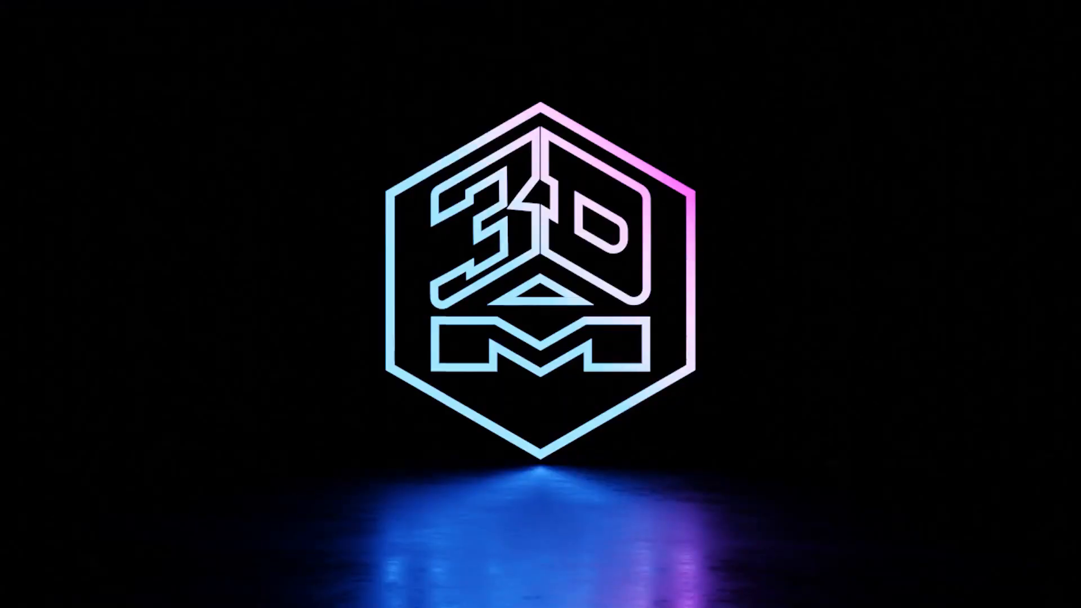